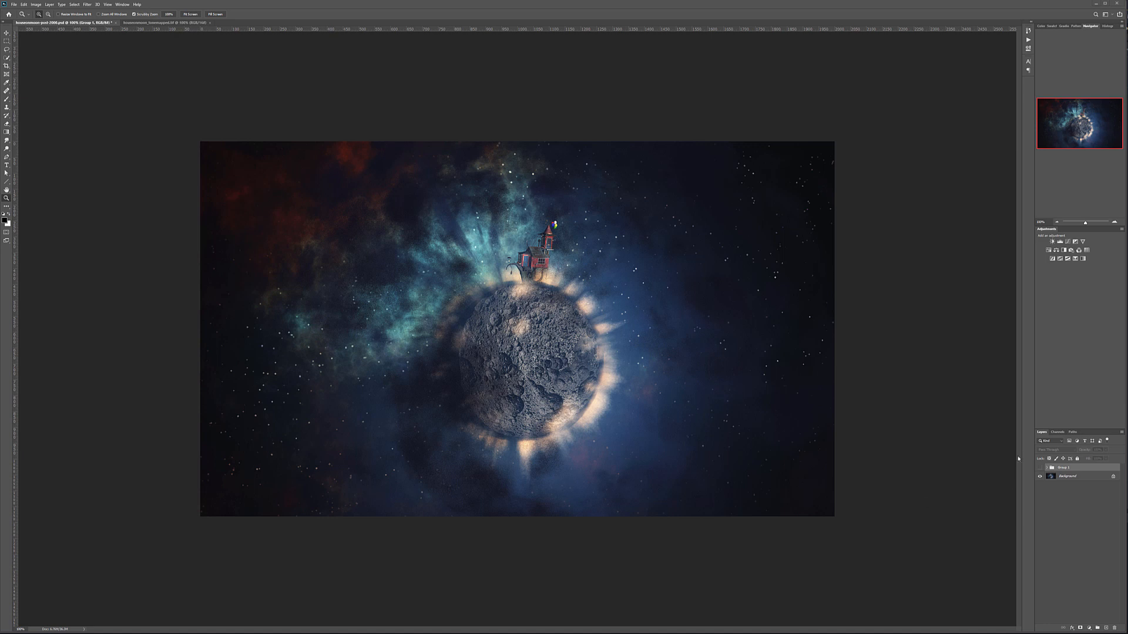
- Toggle the visibility of Group 1 above the Background layer to compare the image with and without the post effects
click(1042, 468)
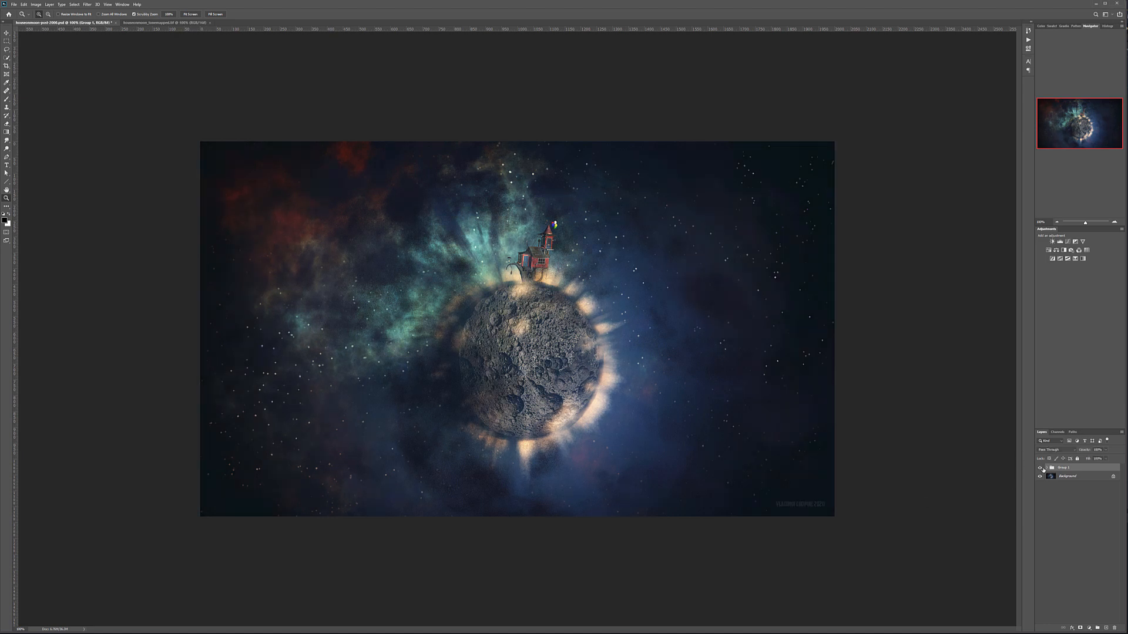
click(1043, 469)
click(1040, 467)
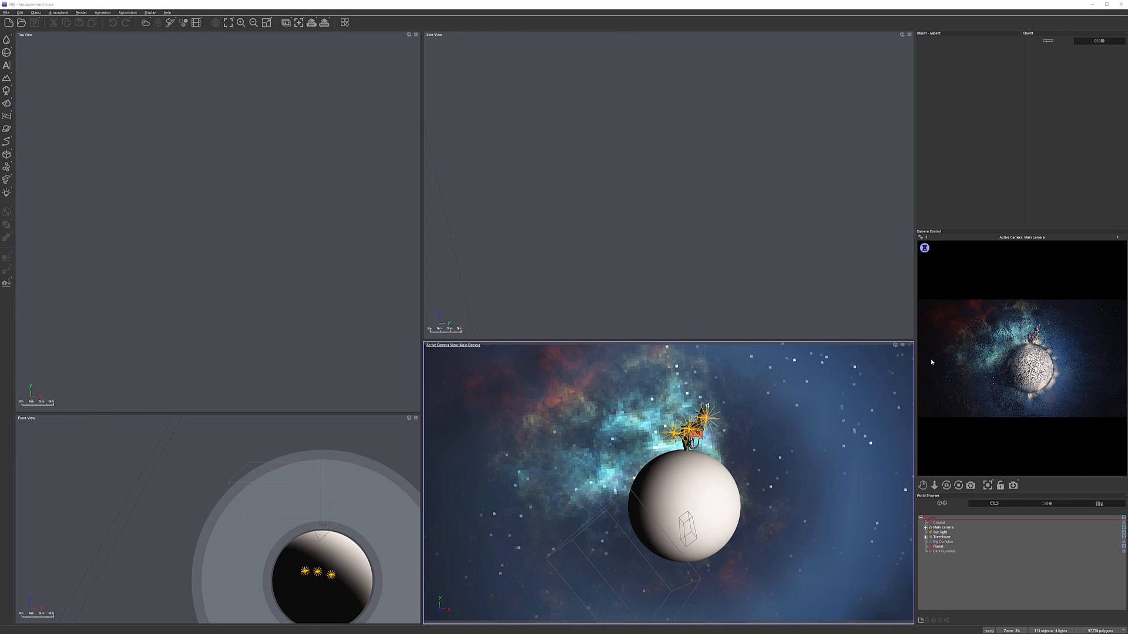
- Switch to VUE and frame the planet and treehouse in the Top, Side and Front views
right_drag(378, 282, 258, 7)
scroll(250, 270, down, 2)
right_drag(273, 306, 297, 224)
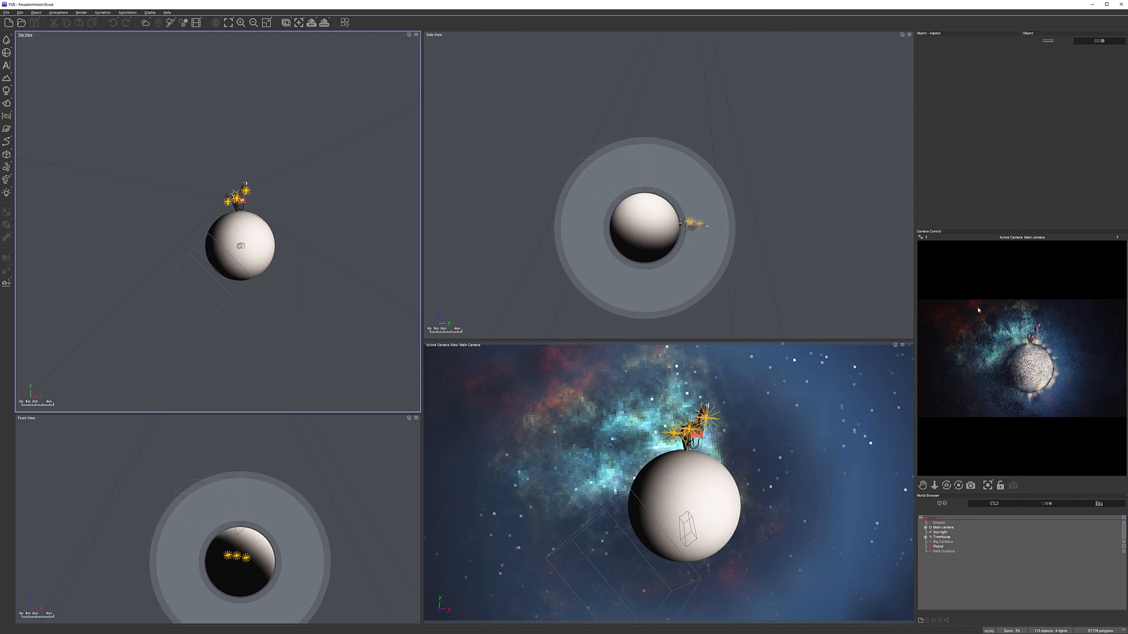
- Browse the stacked renders of the planet scene, close the render display, and enlarge the Front view
click(286, 23)
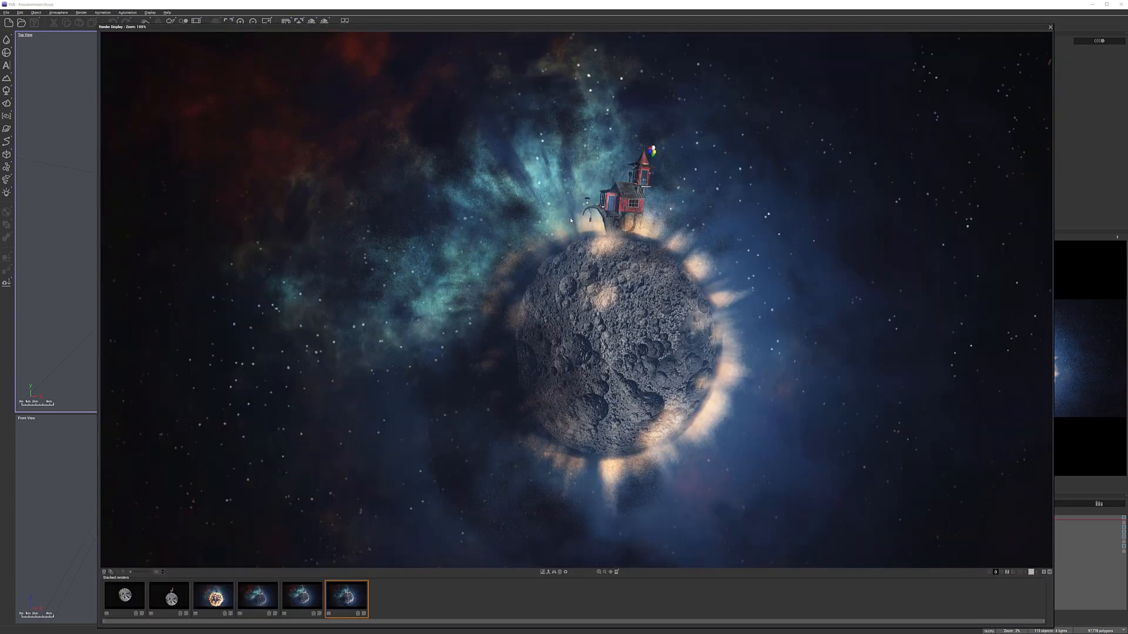
click(214, 596)
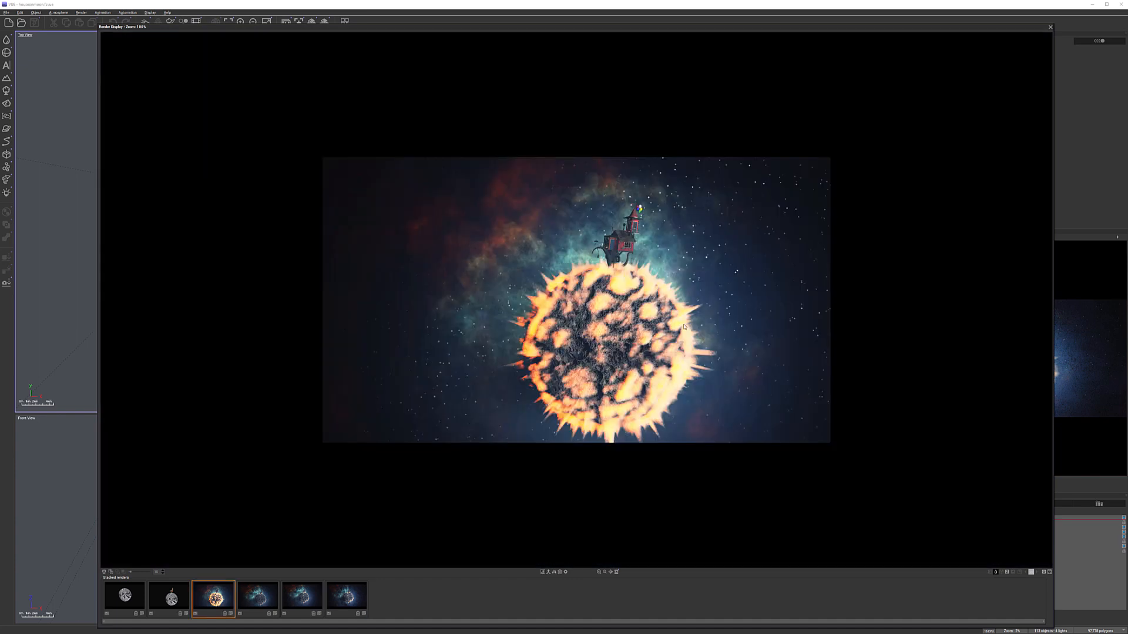
click(272, 587)
click(302, 597)
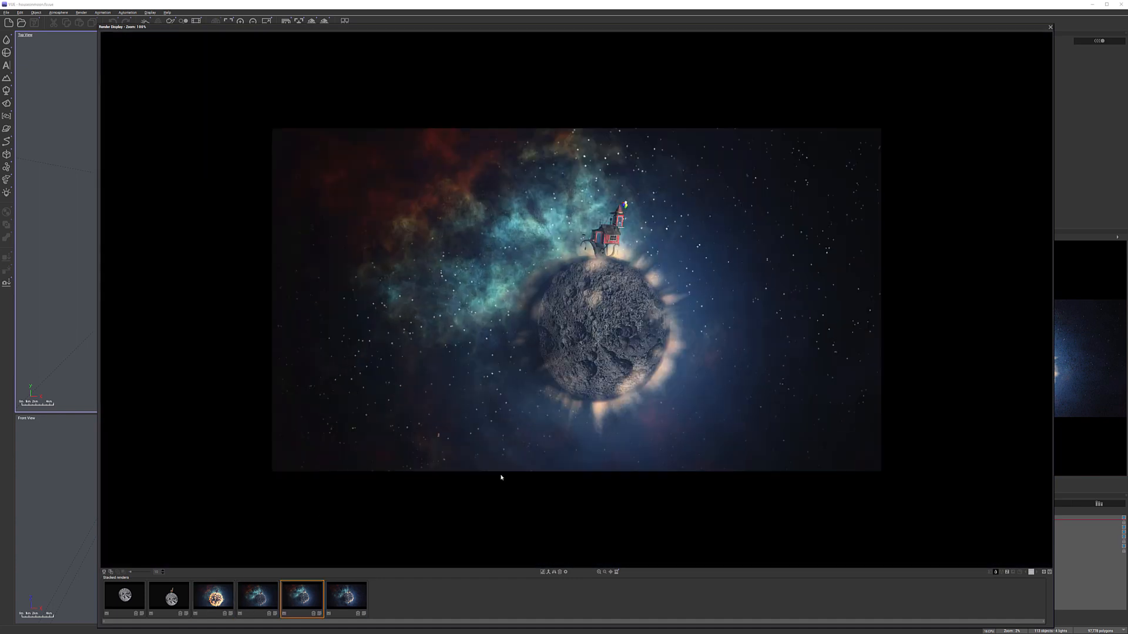
click(347, 596)
click(177, 597)
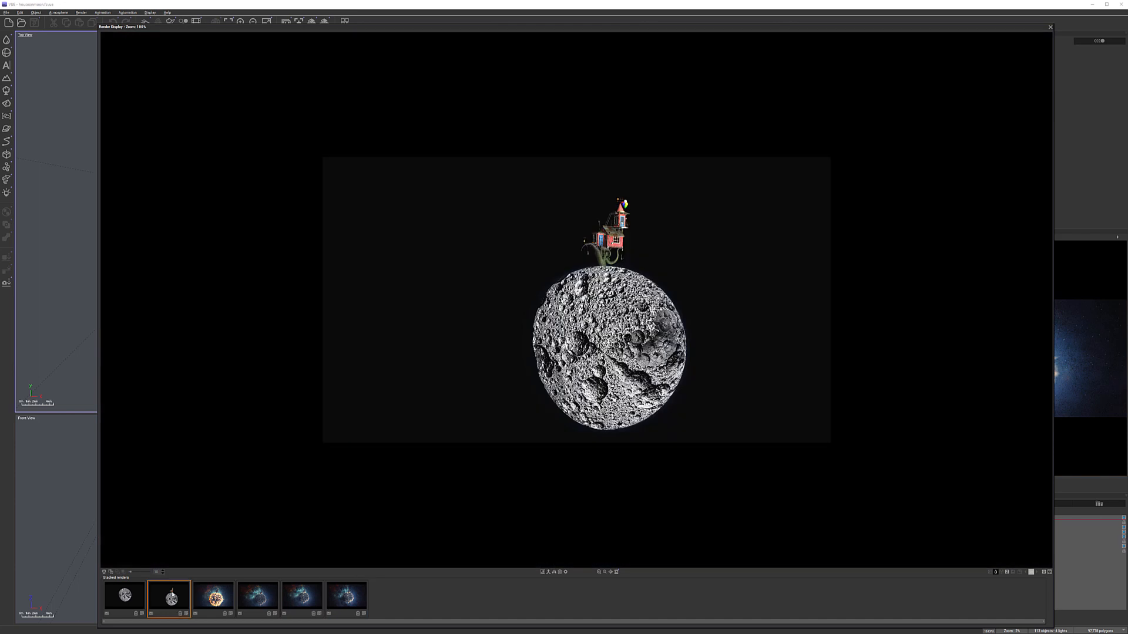
click(1051, 27)
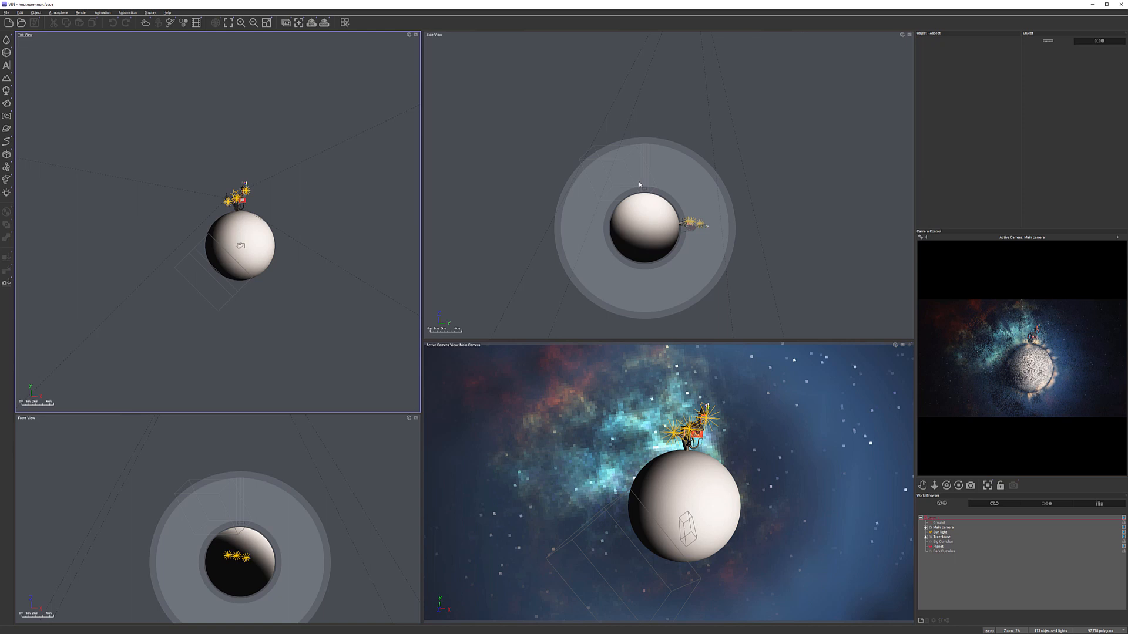
drag(353, 414, 361, 342)
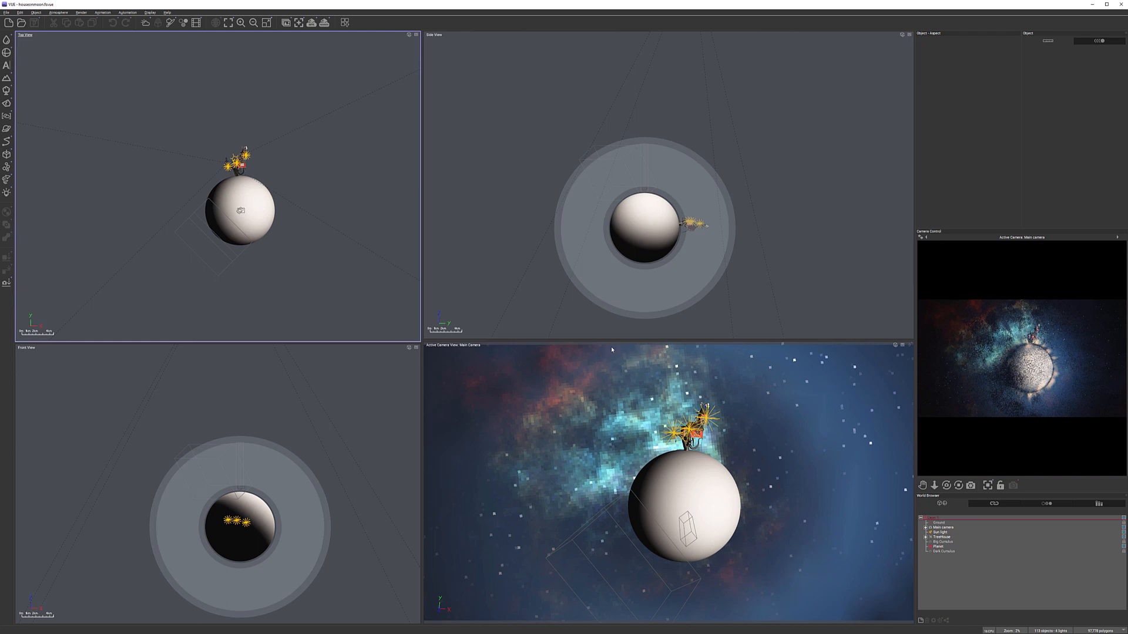
- Switch to the browser, look over the Patreon page's membership levels and recent posts, and minimize the browser
key(alt+Tab)
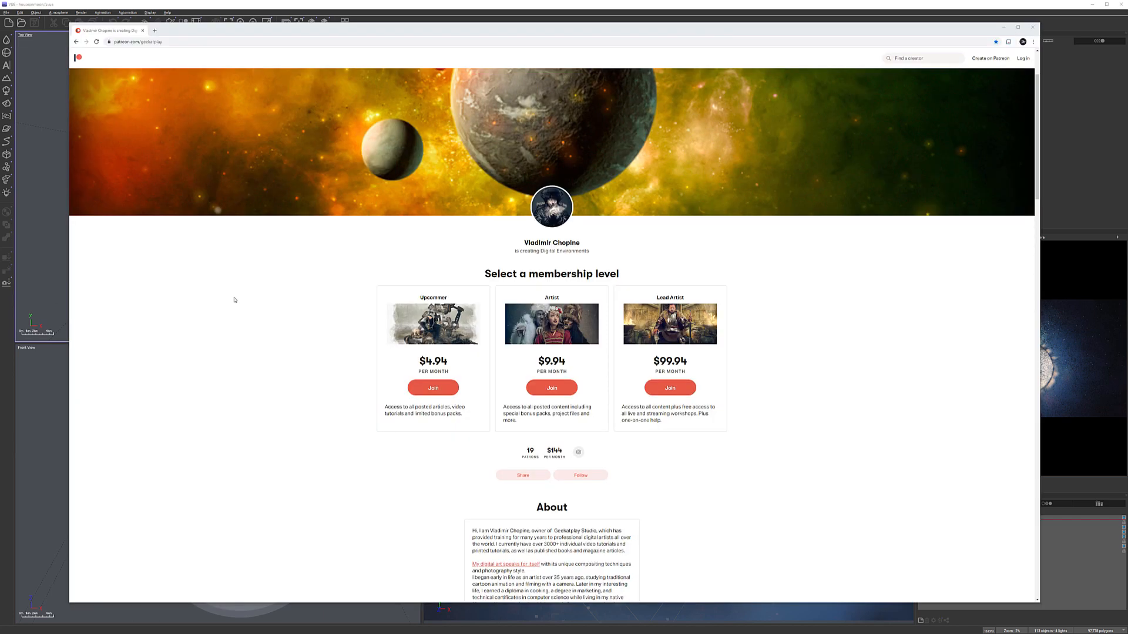
scroll(345, 312, down, 5)
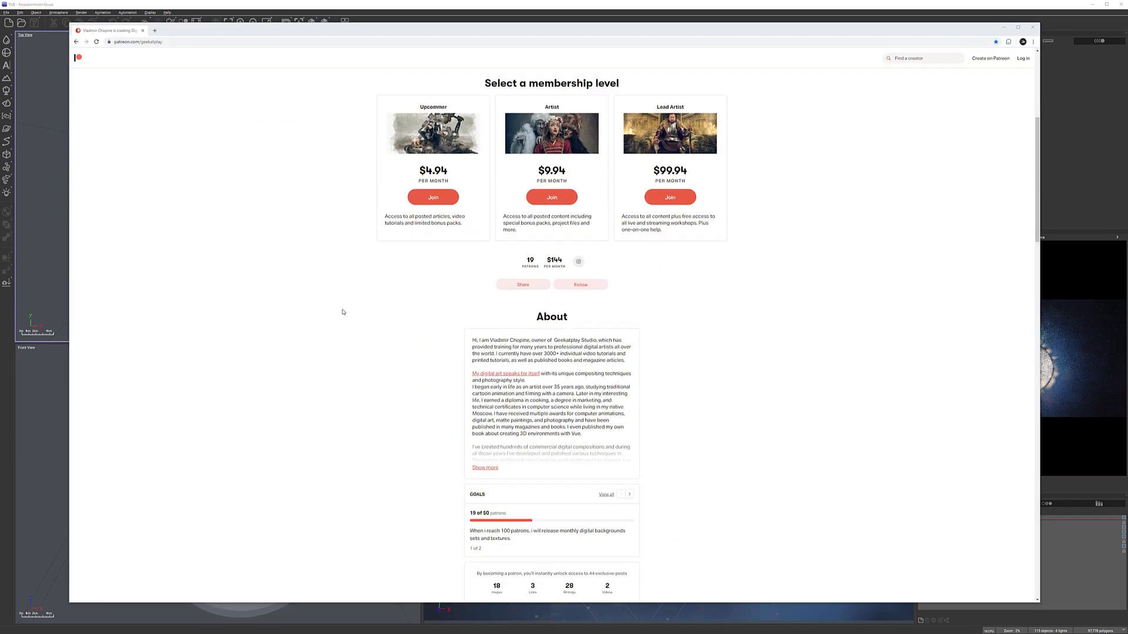
scroll(341, 312, down, 1)
scroll(340, 312, down, 3)
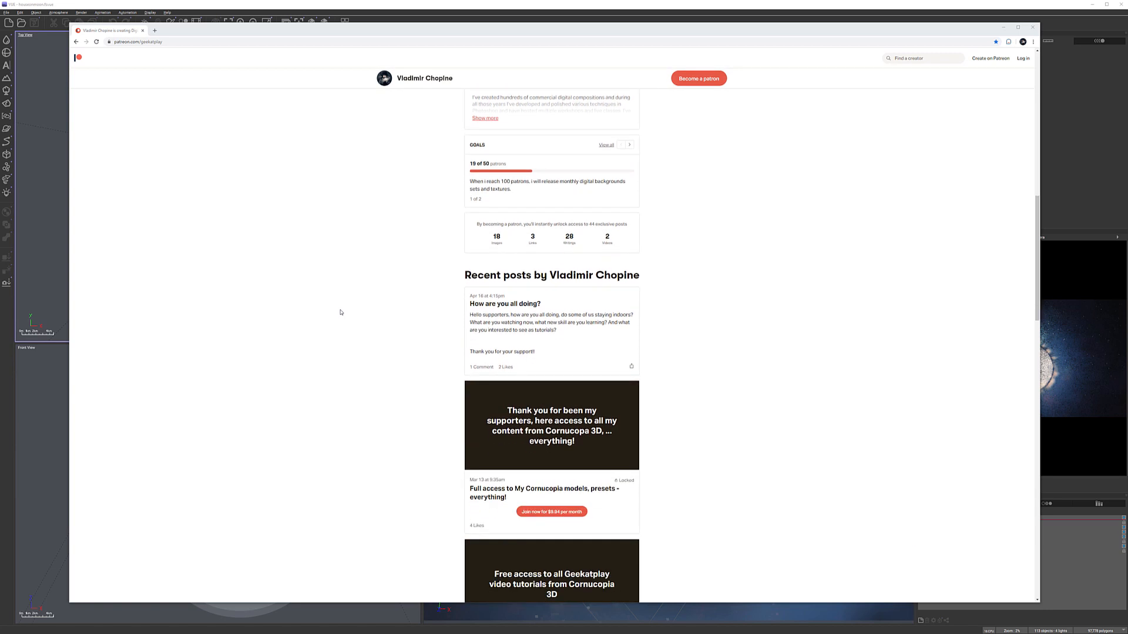
scroll(341, 302, down, 5)
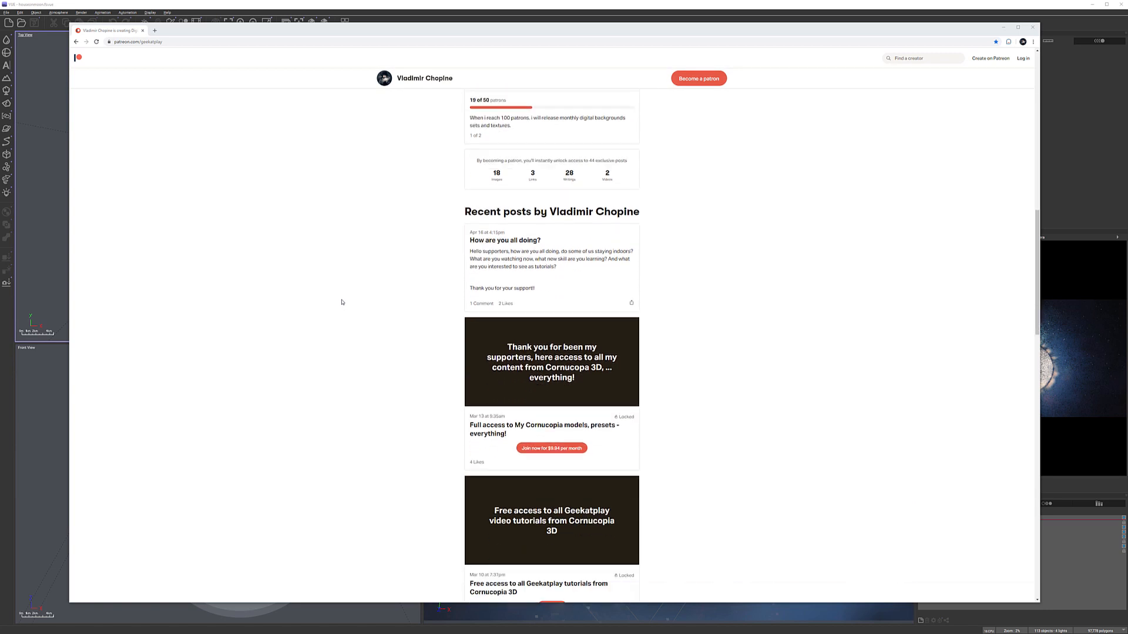
scroll(341, 302, down, 3)
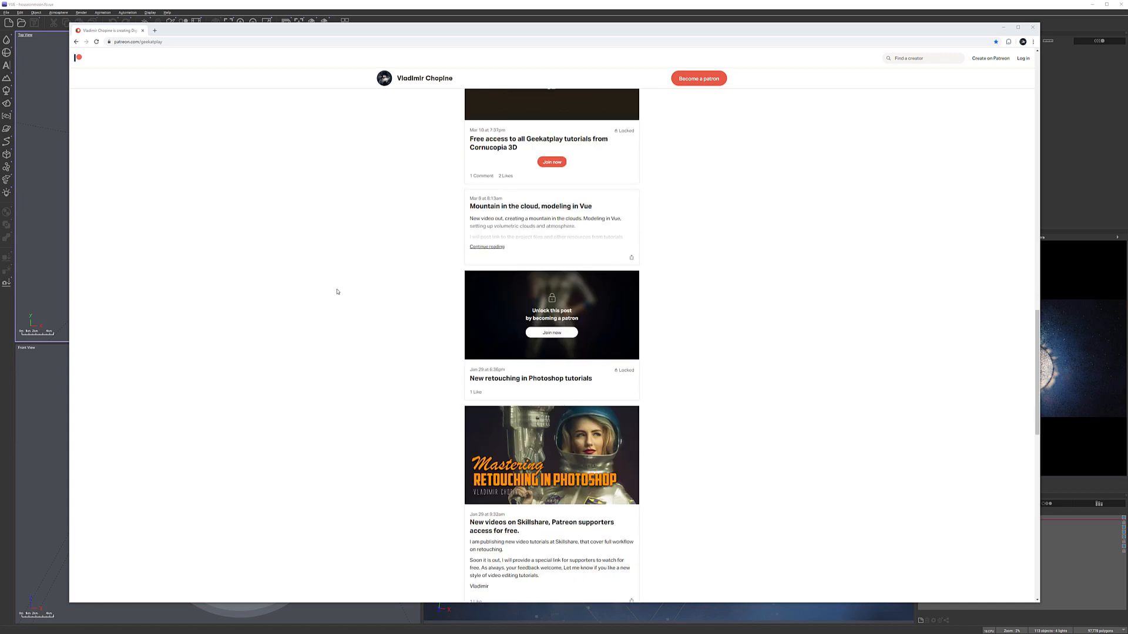
scroll(337, 292, down, 2)
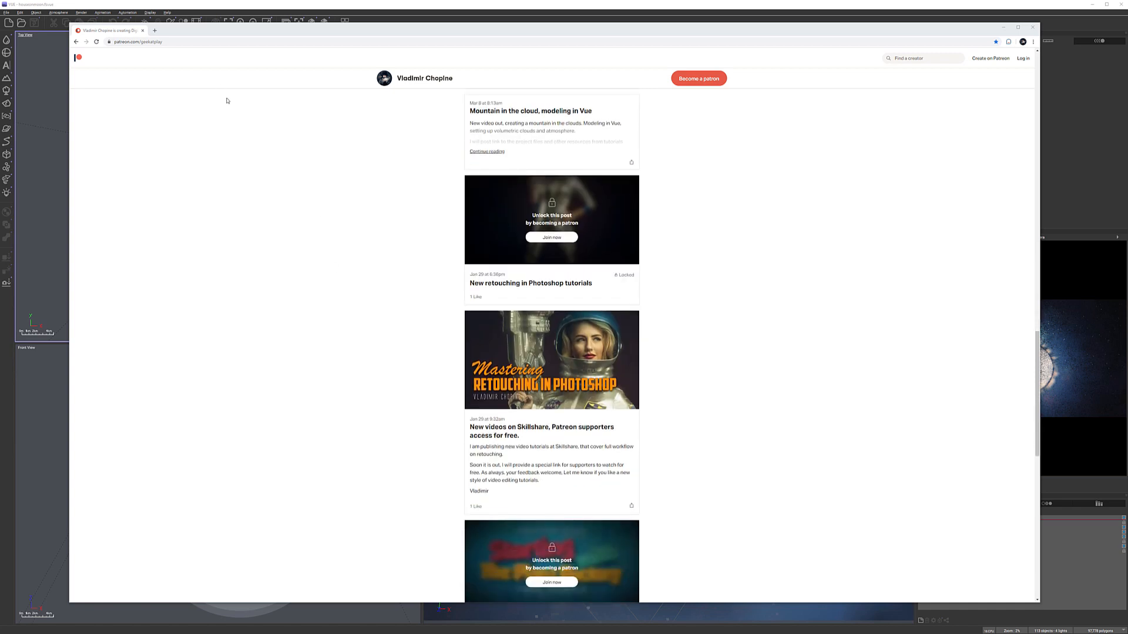
scroll(240, 105, up, 15)
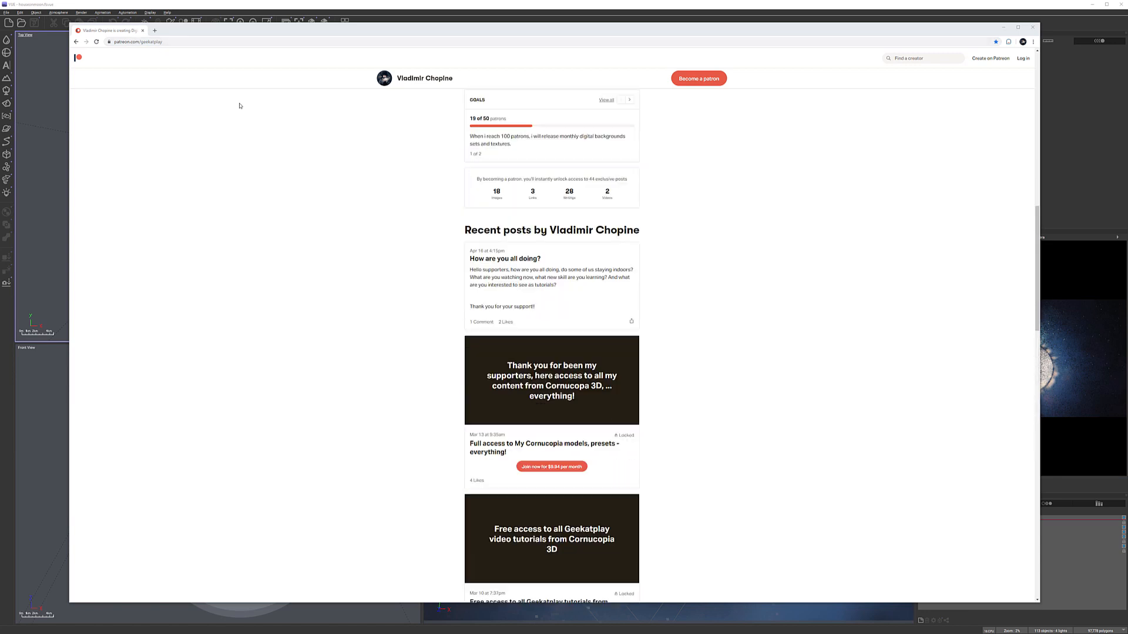
scroll(245, 107, up, 2)
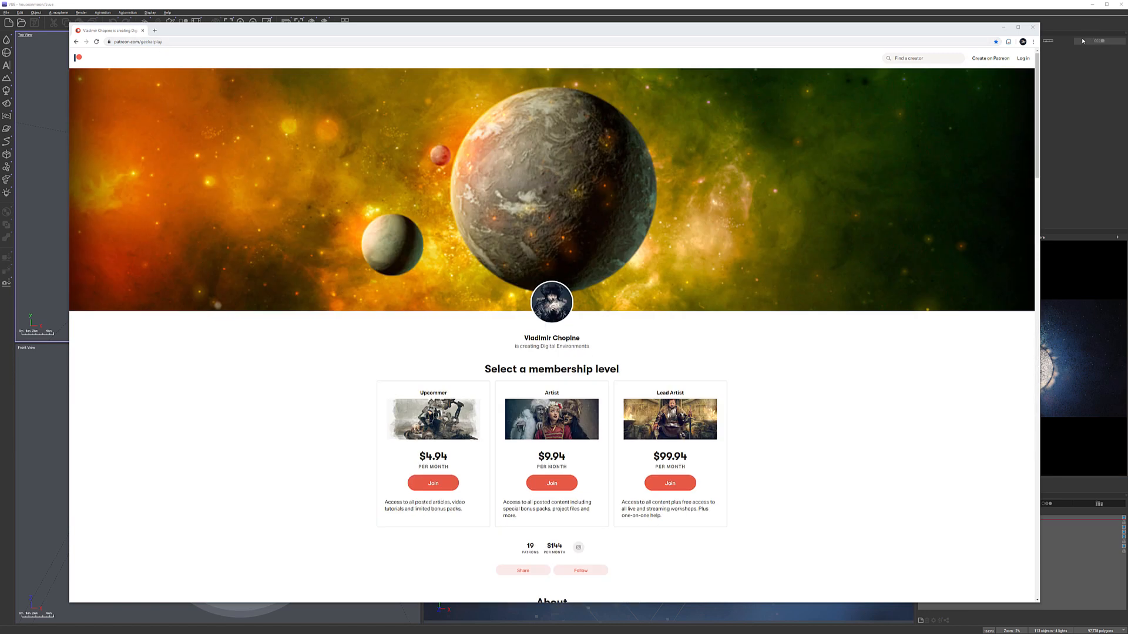
click(1003, 27)
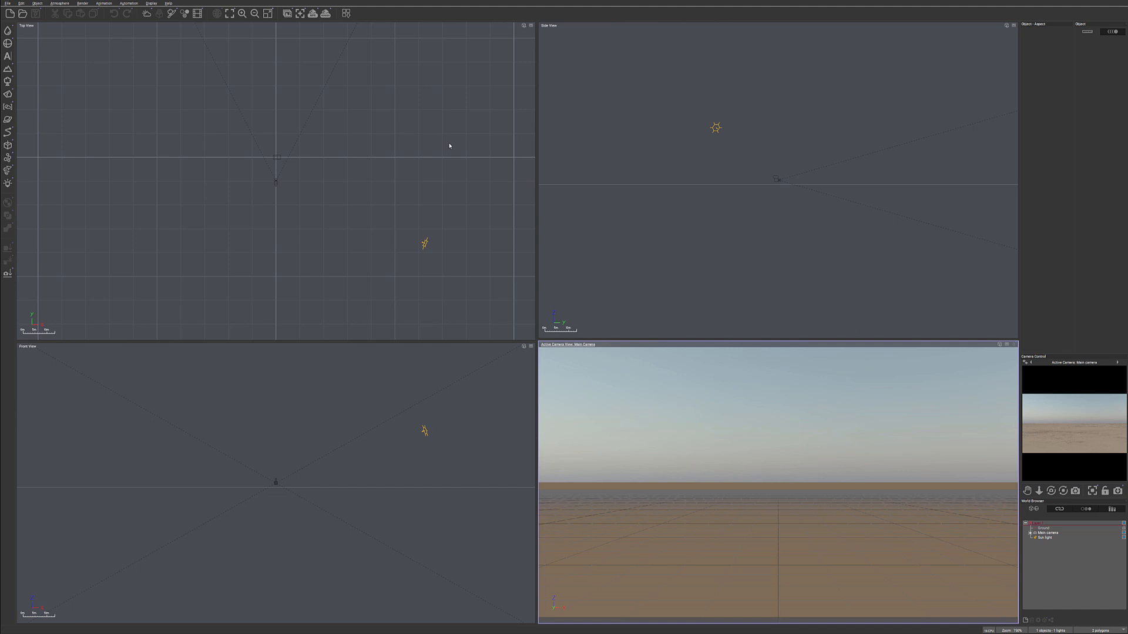
- Enable Spherical scene and Use planetary terrains in the Units & Coordinates options, accepting both confirmation prompts
click(7, 3)
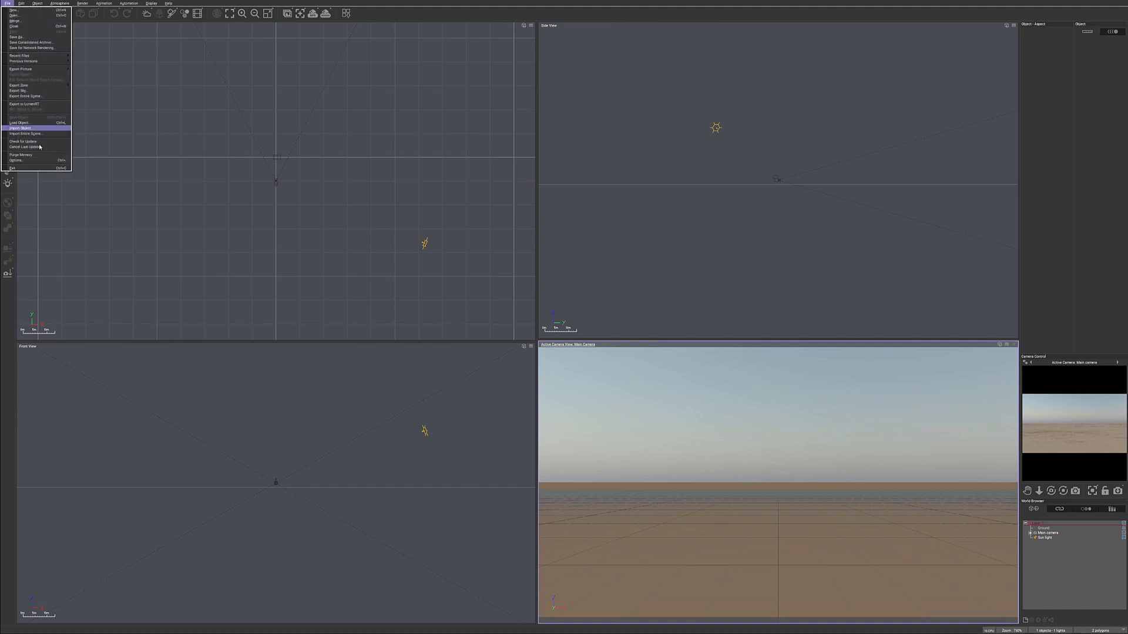
click(23, 160)
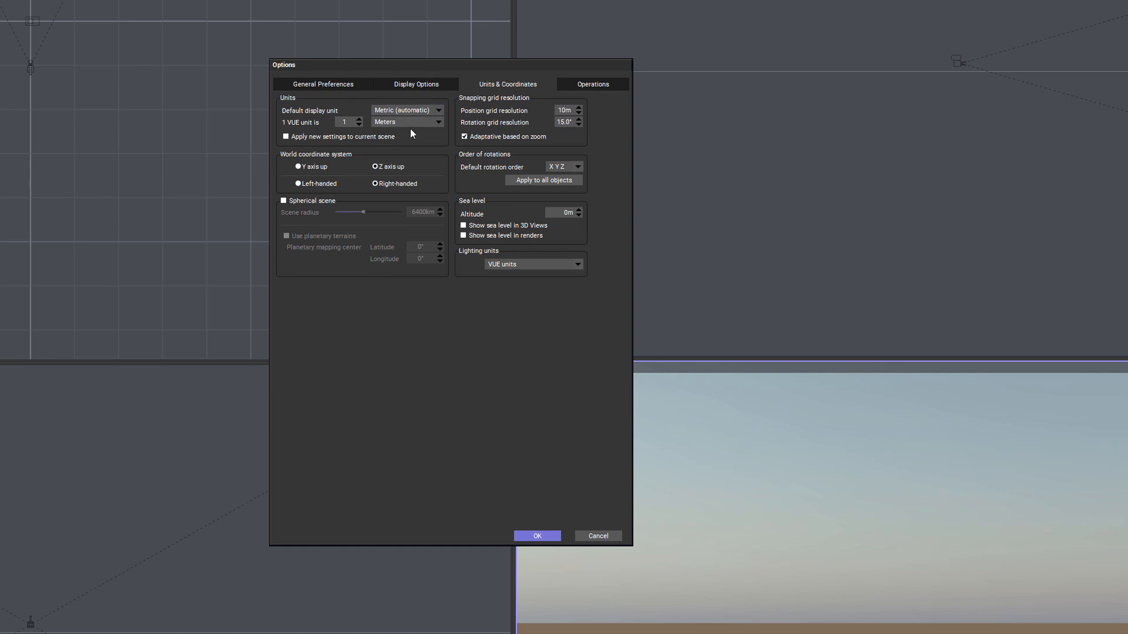
click(284, 200)
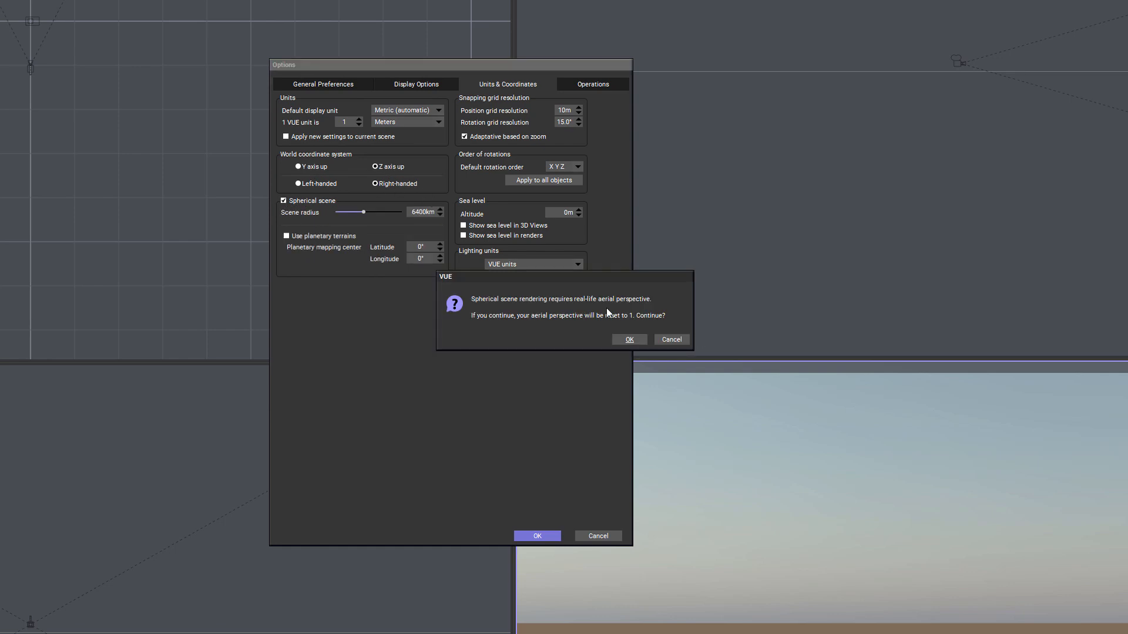
click(627, 339)
click(286, 235)
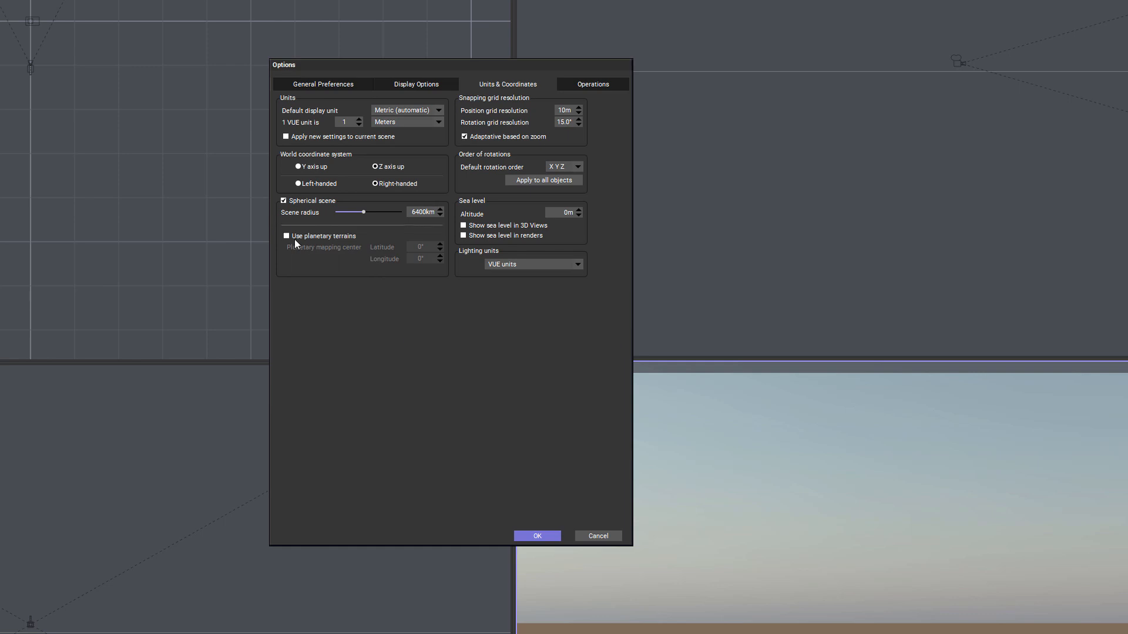
click(675, 333)
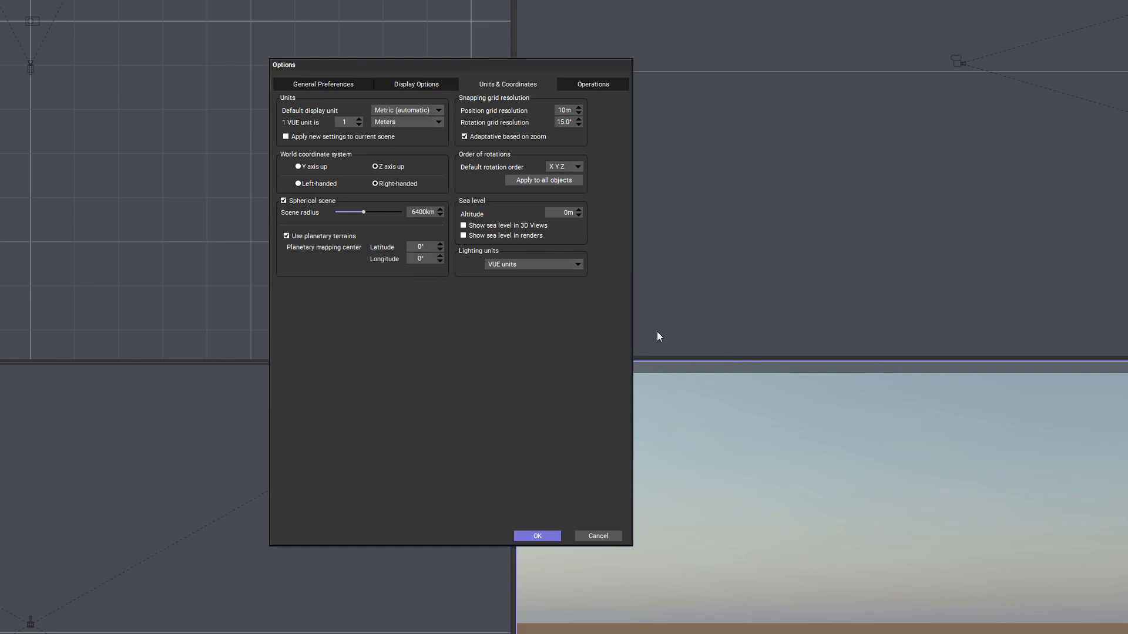
- Set the spherical scene radius to 5 km and apply the options
double_click(424, 211)
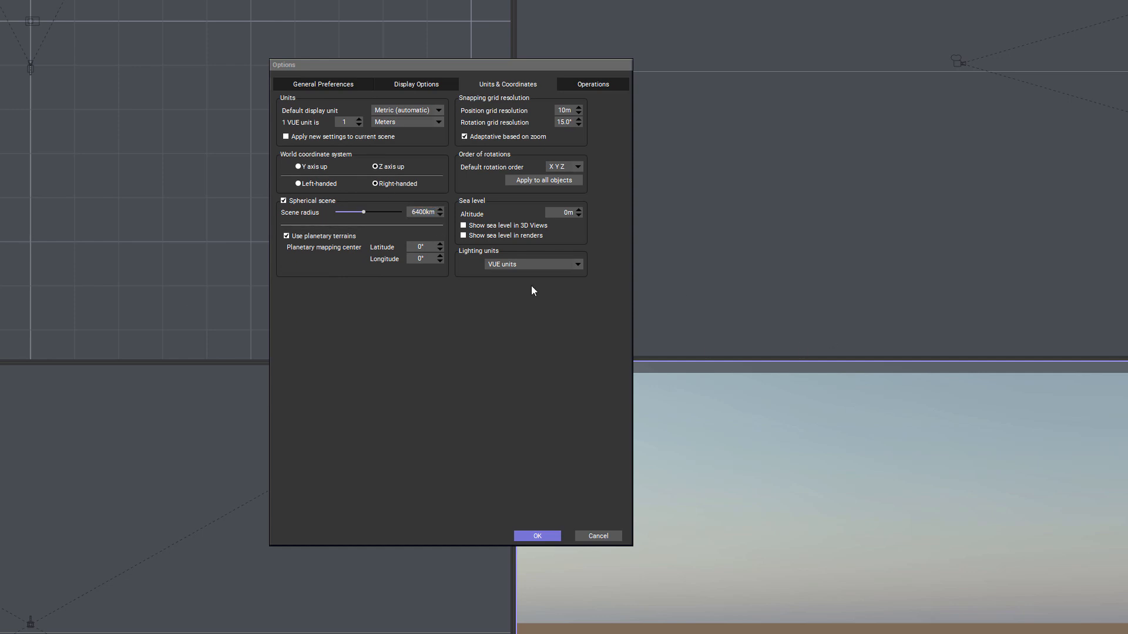
drag(423, 212, 333, 219)
key(Right)
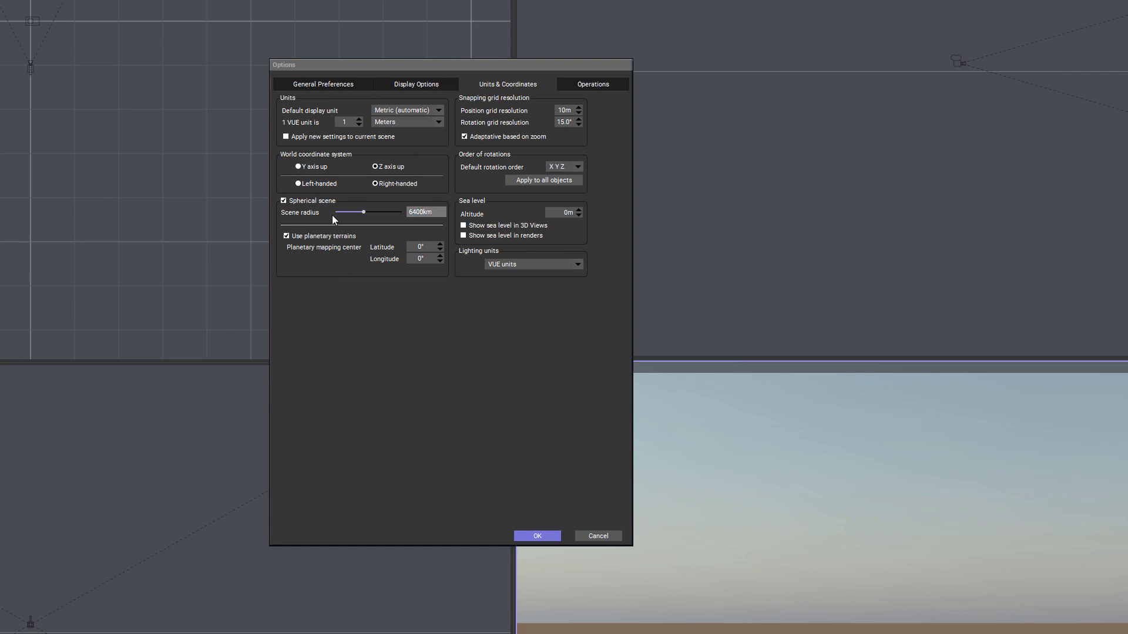
key(BackSpace)
key(BackSpace)
key(BackSpace)
key(BackSpace)
text(5)
key(Return)
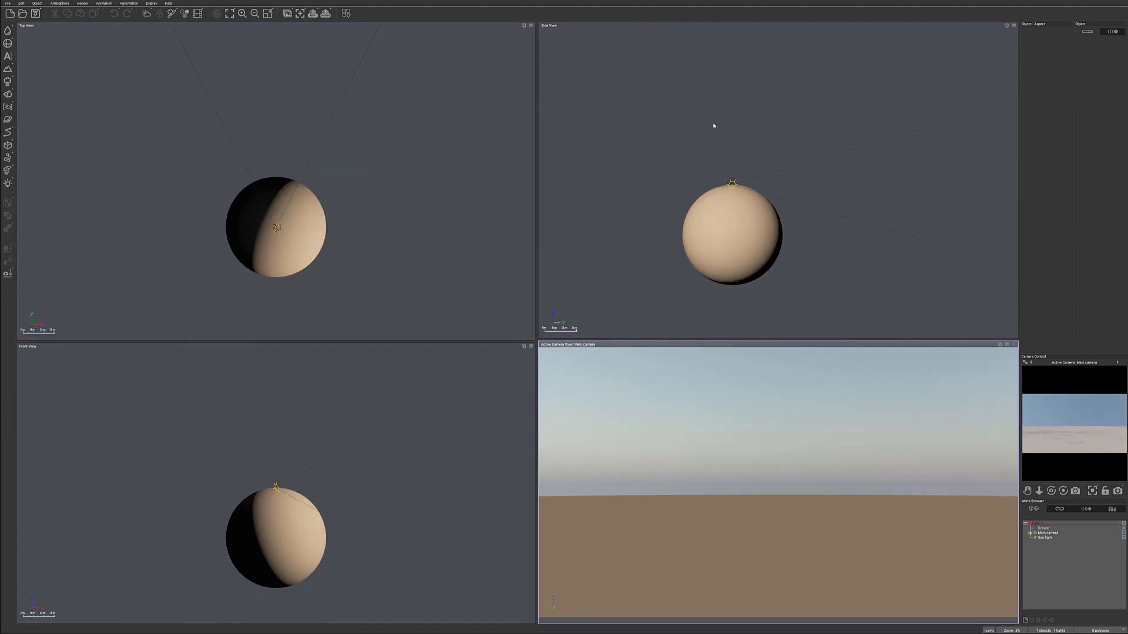
- Raise the Main camera above the planet and rotate it to look down at the surface
click(1046, 533)
mouse_move(783, 175)
mouse_down()
mouse_move(778, 101)
mouse_move(776, 171)
mouse_move(778, 115)
mouse_move(786, 136)
mouse_move(750, 146)
mouse_move(812, 160)
mouse_move(732, 162)
mouse_move(798, 158)
mouse_move(776, 154)
mouse_up()
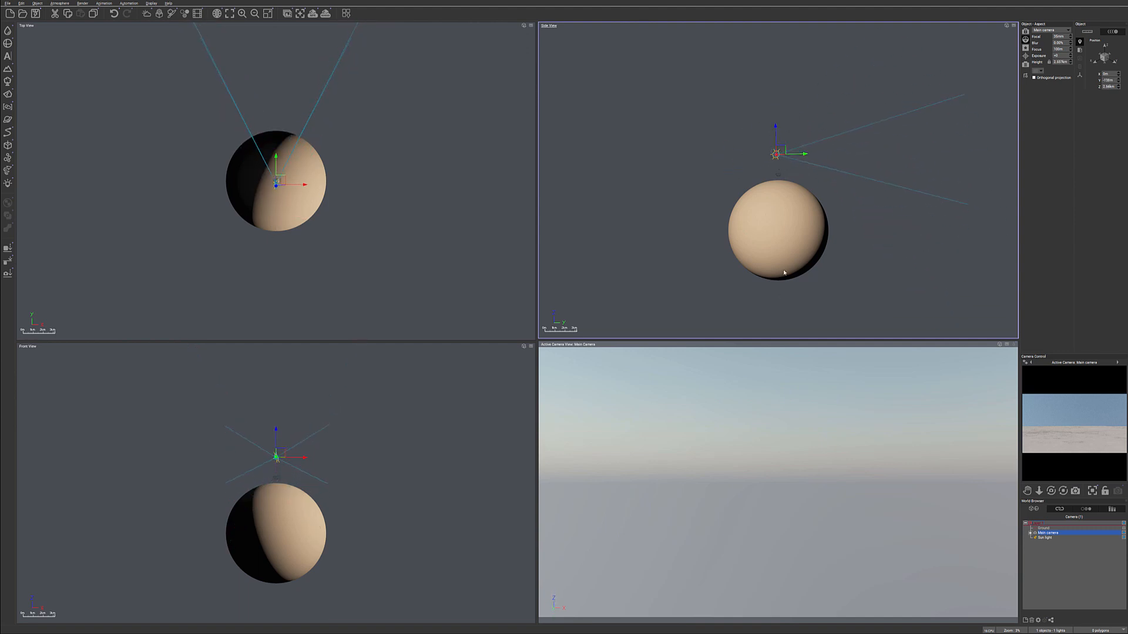
drag(779, 137, 760, 161)
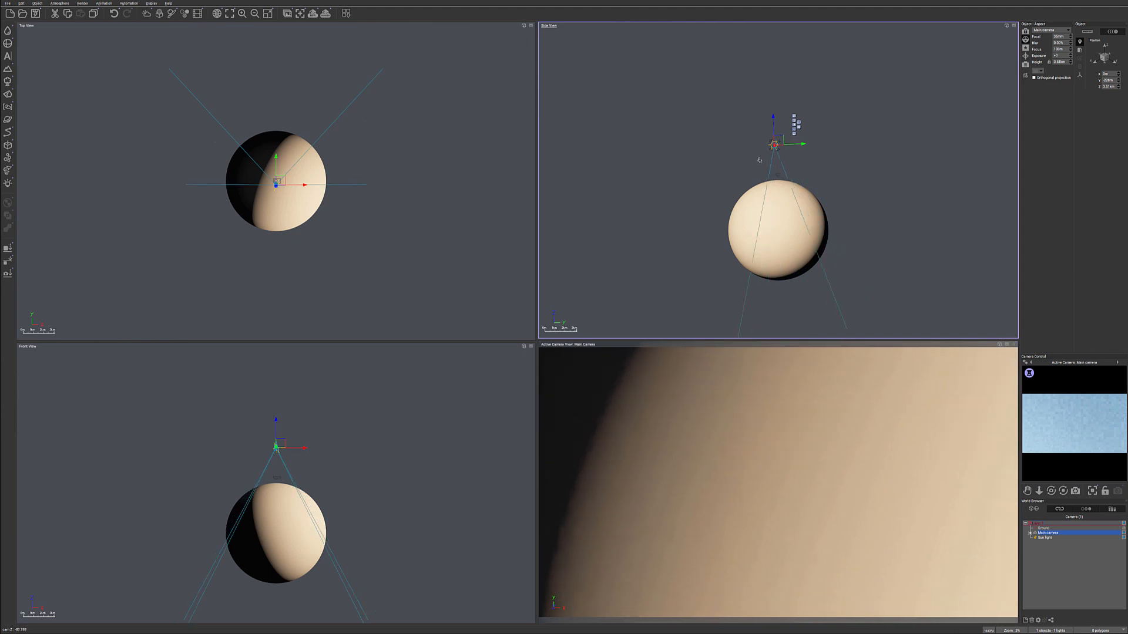
- Move the Main camera up to a height of about 24 km so the whole planet fits in the frame
scroll(786, 208, down, 5)
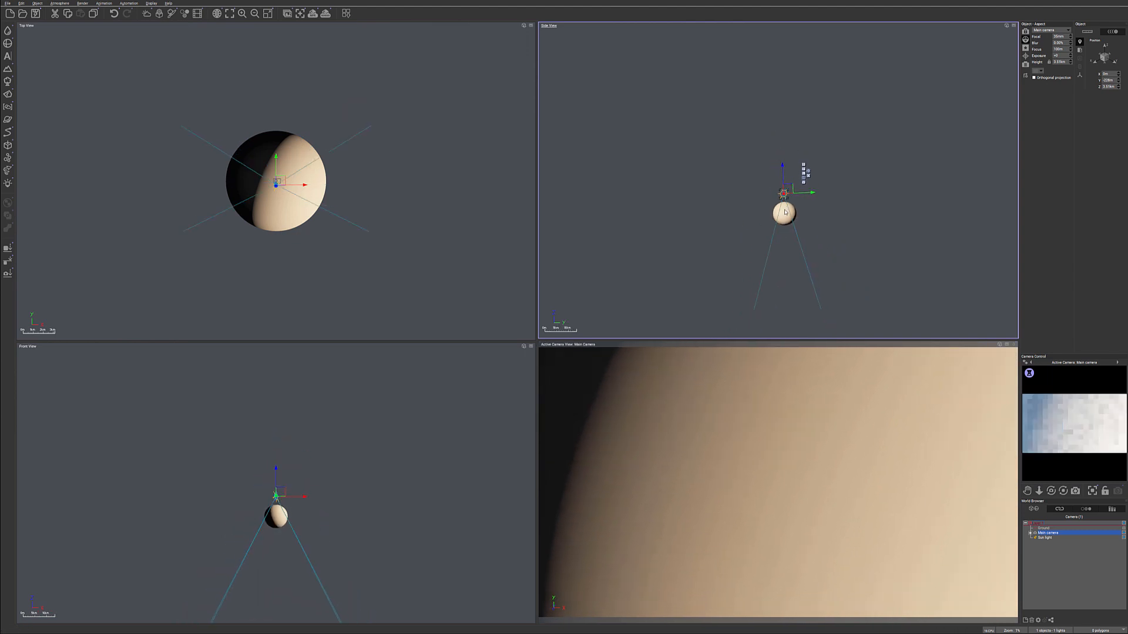
scroll(786, 208, down, 2)
drag(787, 190, 781, 151)
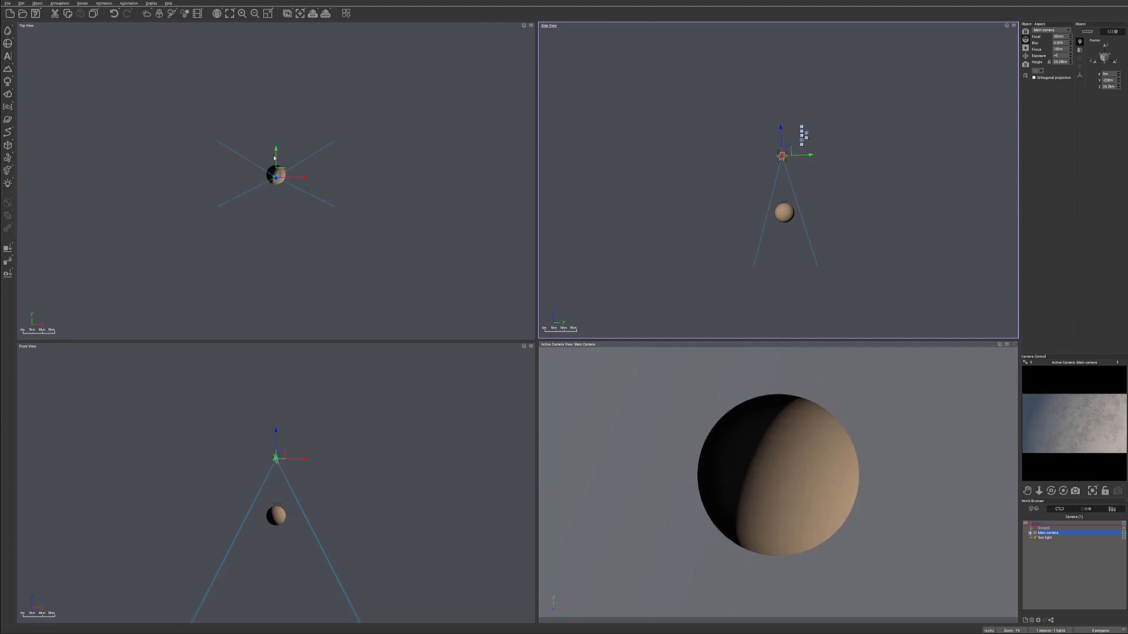
- Fine-tune the Main camera's position above the planet in the Top, Front and Side views to center the sphere in the frame
mouse_move(276, 150)
mouse_down()
mouse_move(276, 165)
mouse_move(275, 120)
mouse_move(273, 144)
mouse_up()
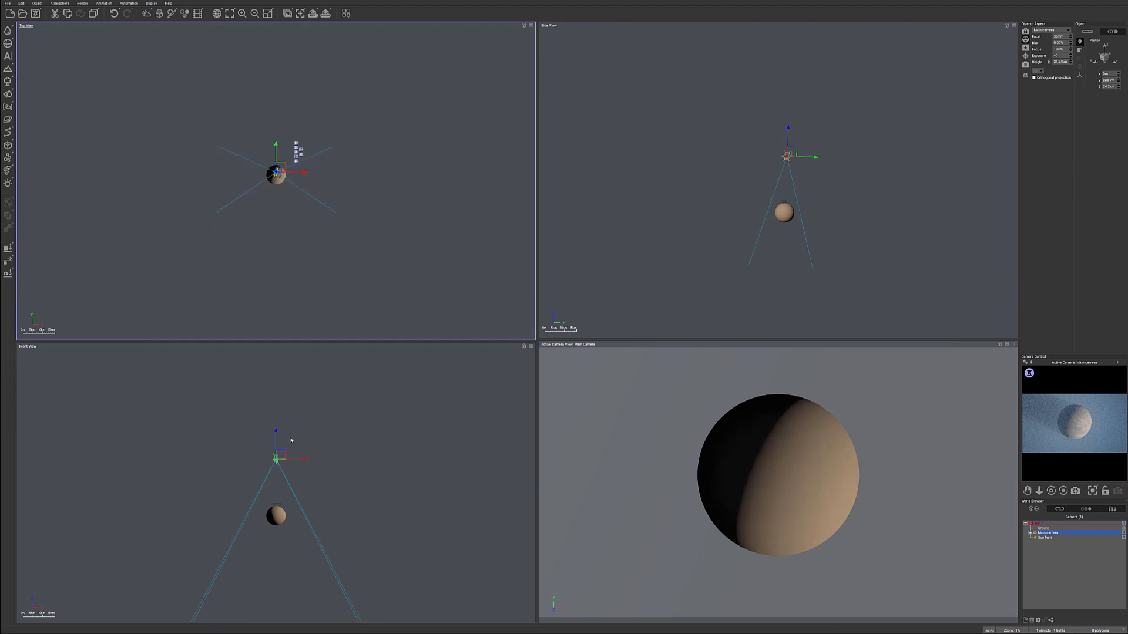
mouse_move(297, 459)
mouse_down()
mouse_move(275, 459)
mouse_move(317, 458)
mouse_move(300, 456)
mouse_up()
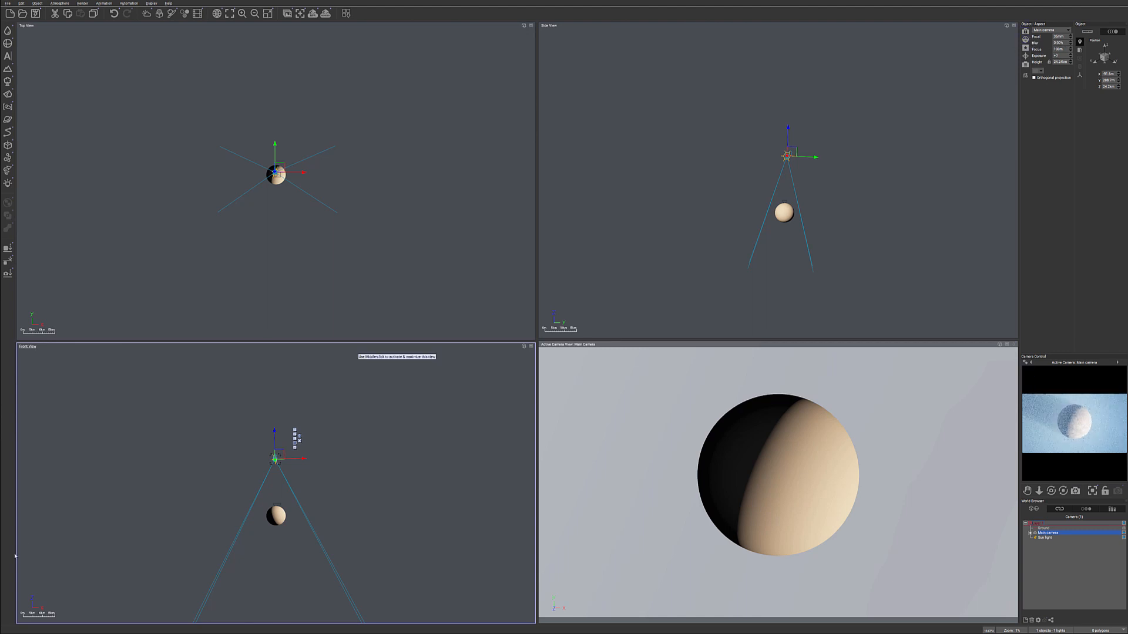
drag(306, 459, 283, 448)
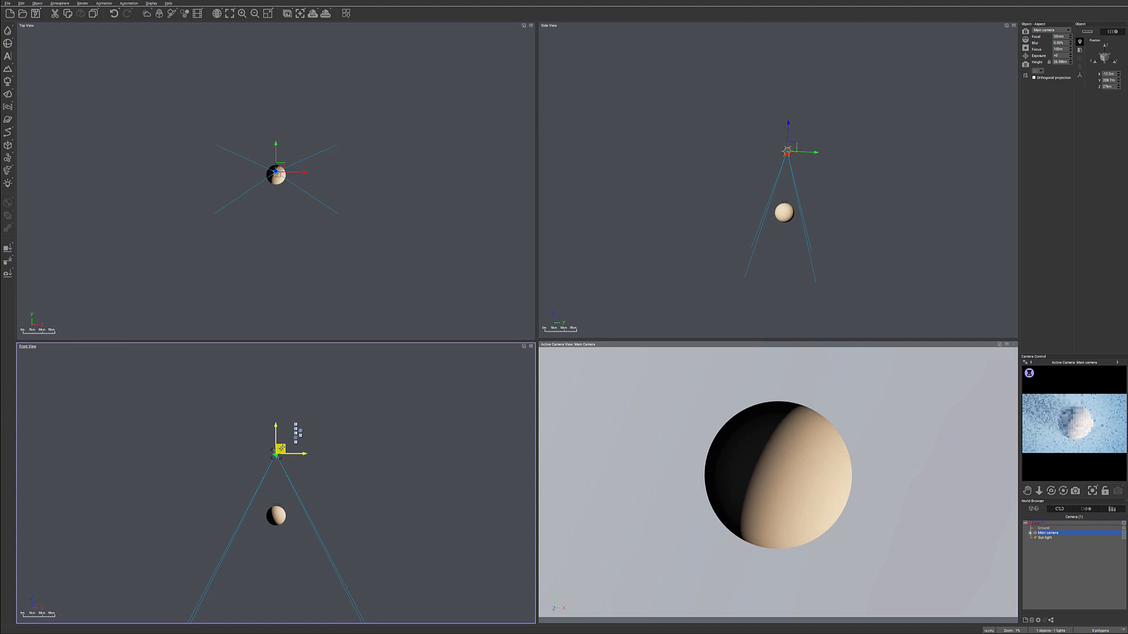
click(793, 145)
mouse_move(793, 145)
mouse_down()
mouse_move(777, 144)
mouse_move(813, 143)
mouse_move(791, 151)
mouse_up()
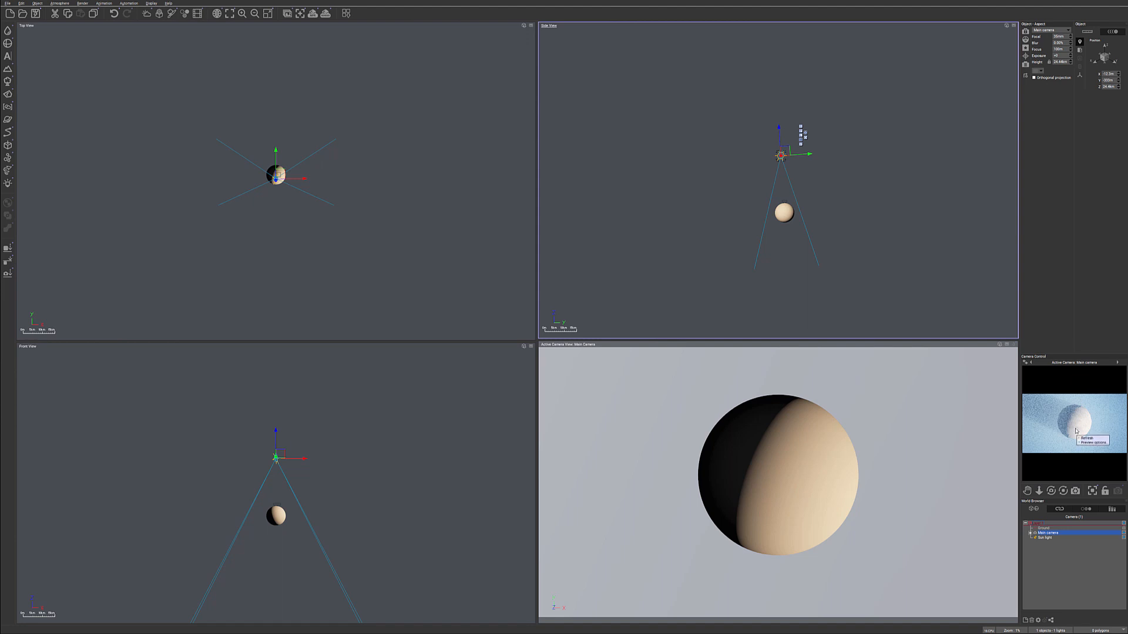
right_click(1065, 405)
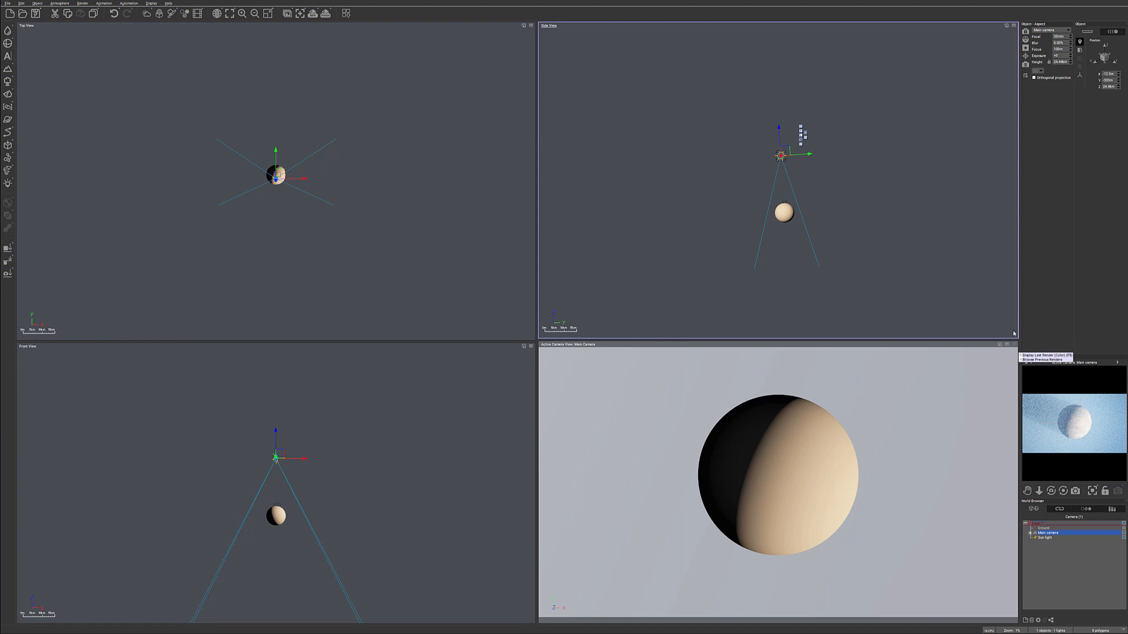
- Widen the side panels and extend the camera preview area so the preview image is larger
drag(1019, 320, 955, 321)
drag(1038, 353, 1035, 301)
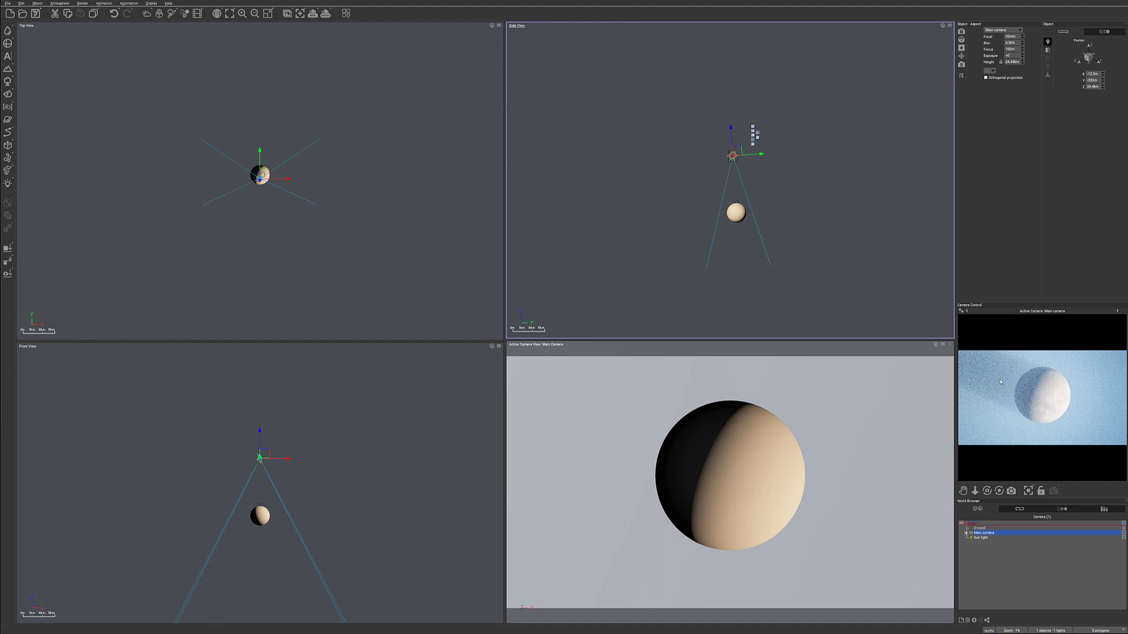
- Switch the atmosphere model to Standard spectral and let the atmosphere and camera exposure be adjusted automatically
click(59, 3)
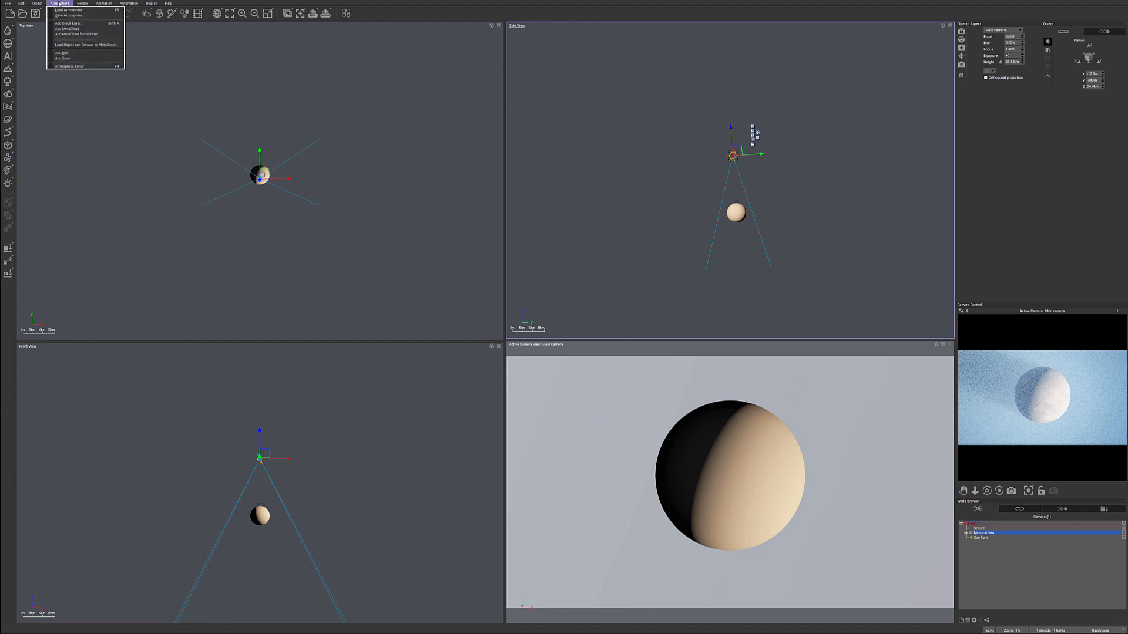
click(76, 67)
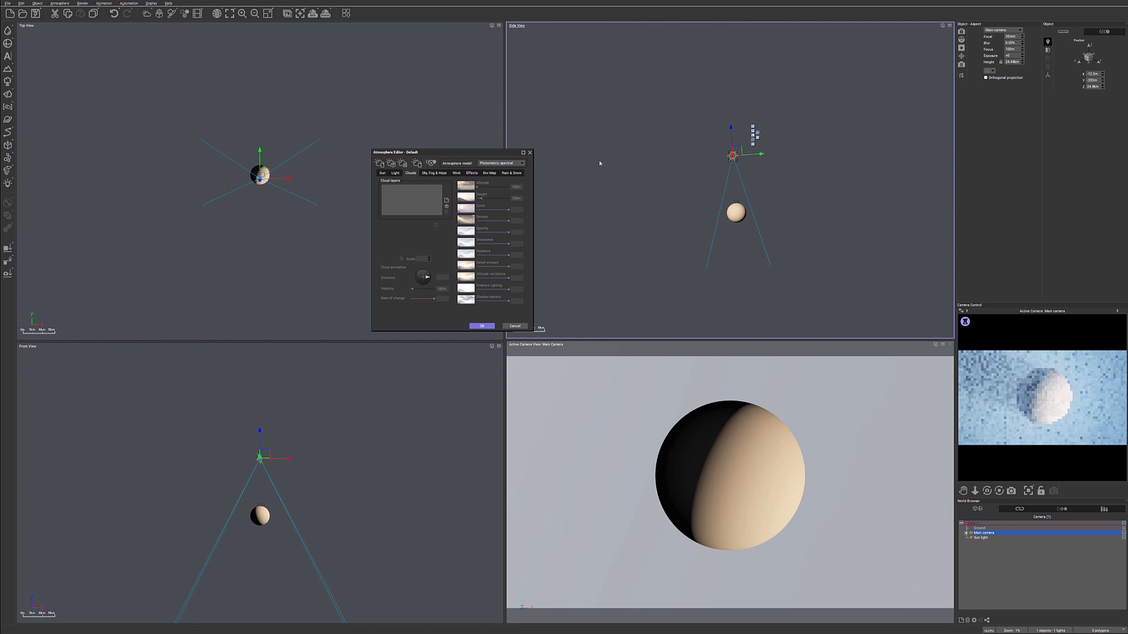
click(522, 164)
click(493, 173)
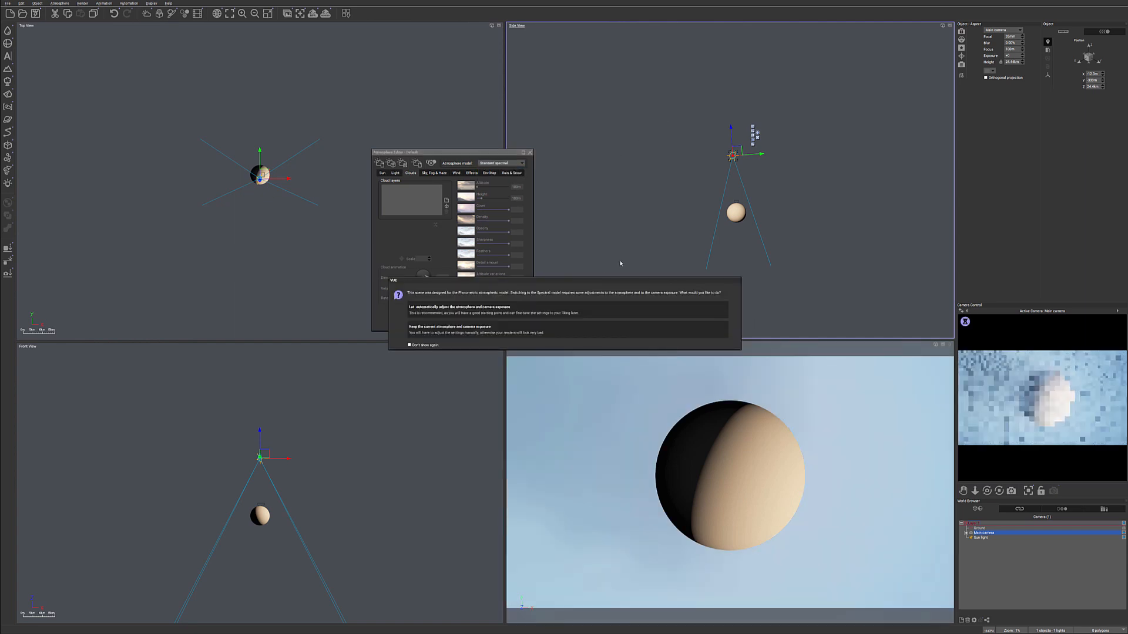
click(545, 309)
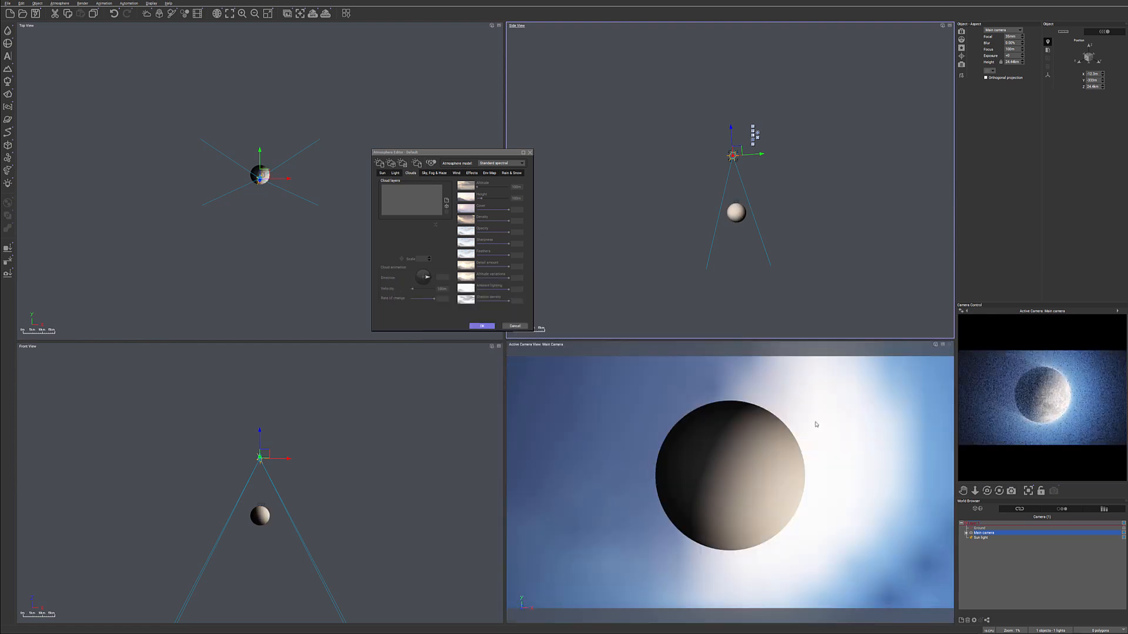
click(530, 152)
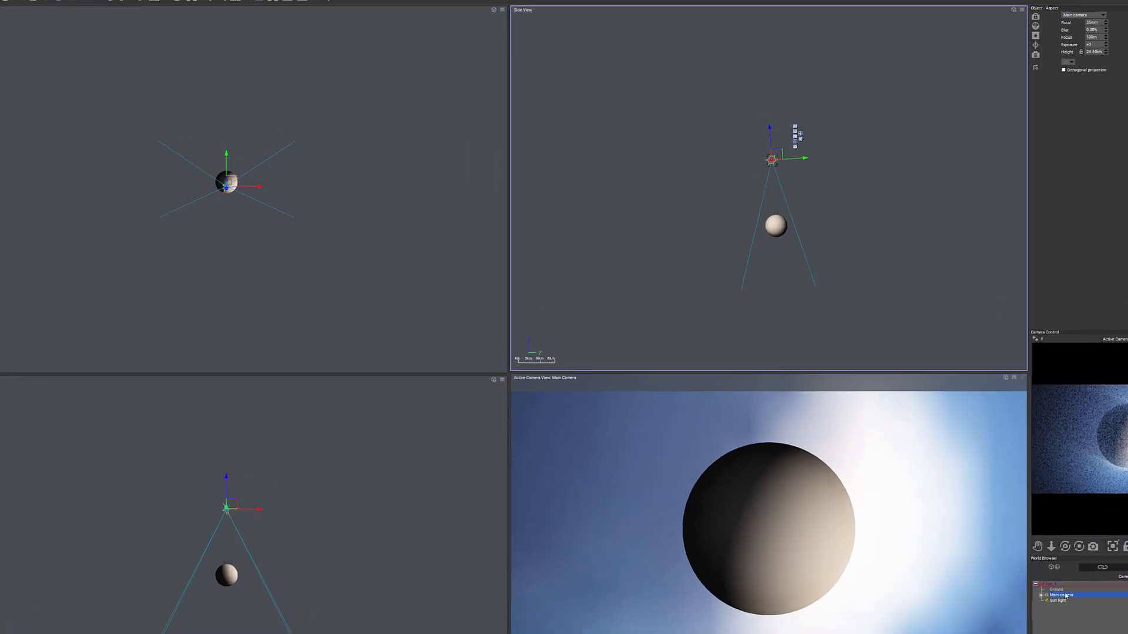
- Disable auto-exposure in the Main camera's advanced options and apply the change
double_click(984, 533)
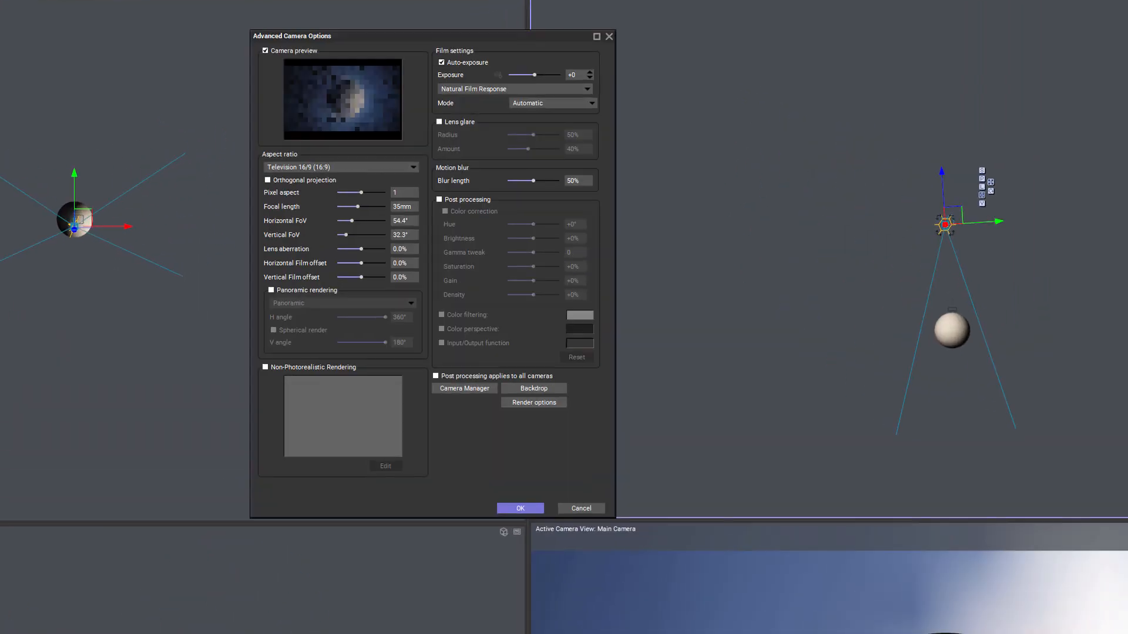
click(458, 63)
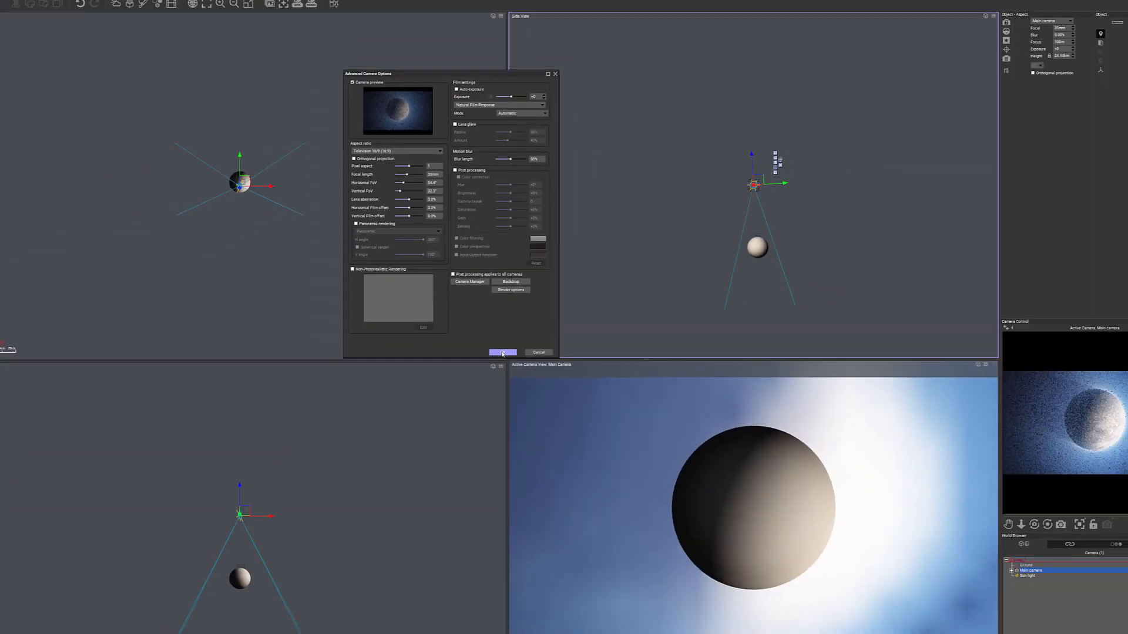
click(523, 509)
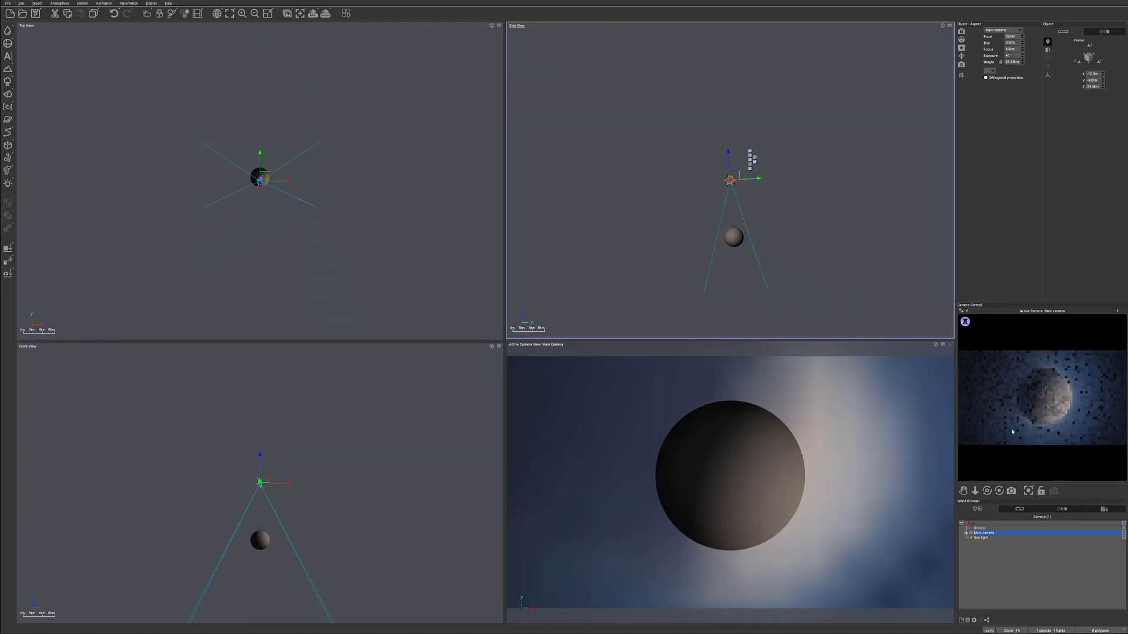
right_click(1063, 381)
click(994, 329)
- Lower the atmosphere's sky mean altitude to about 100 m and set the decay, haze and fog mean altitudes to 0 m
click(60, 3)
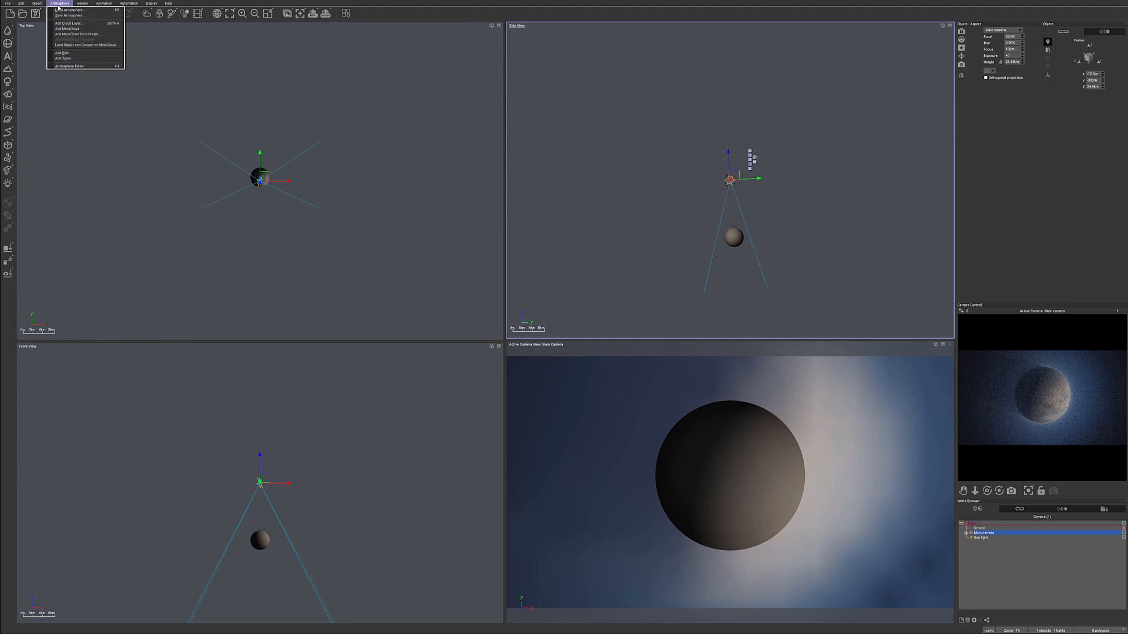
click(69, 66)
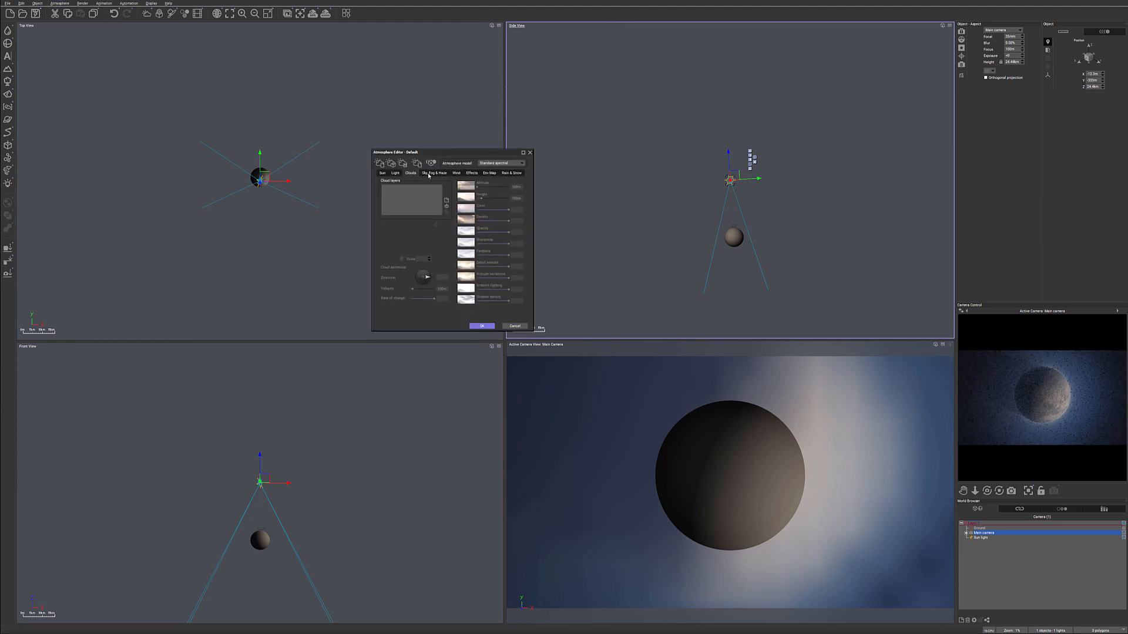
click(430, 173)
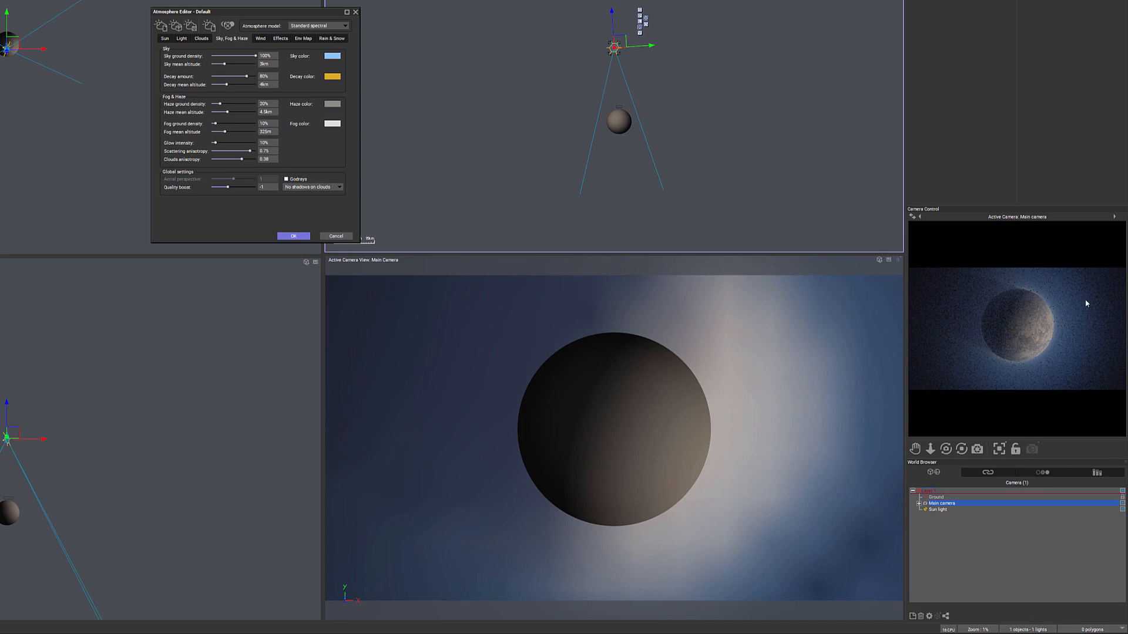
right_click(1069, 328)
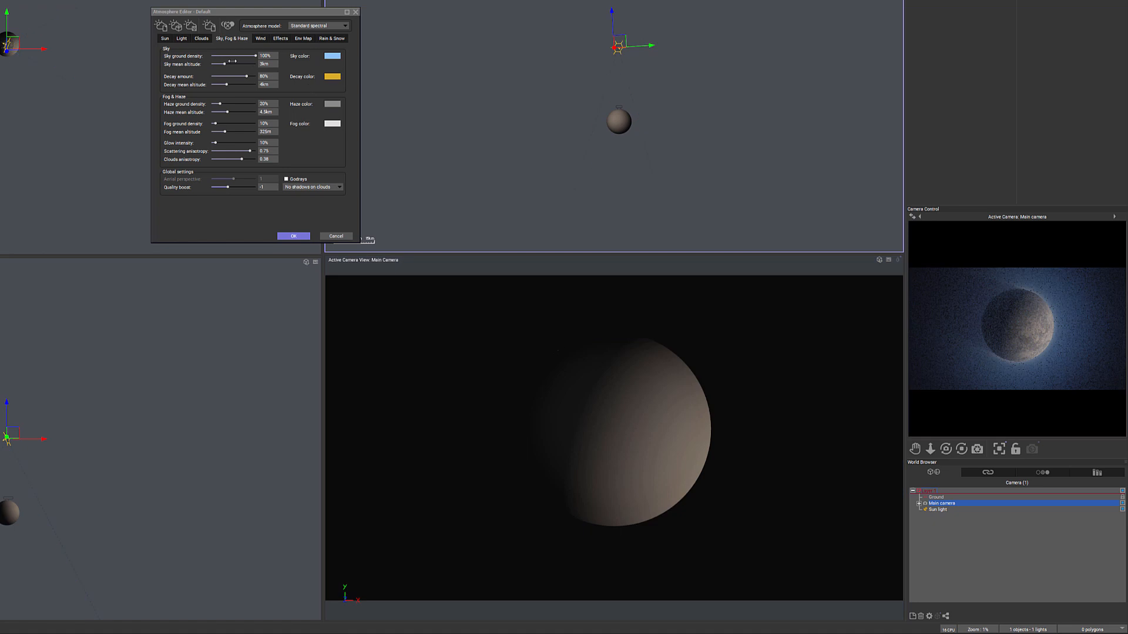
drag(232, 61, 198, 133)
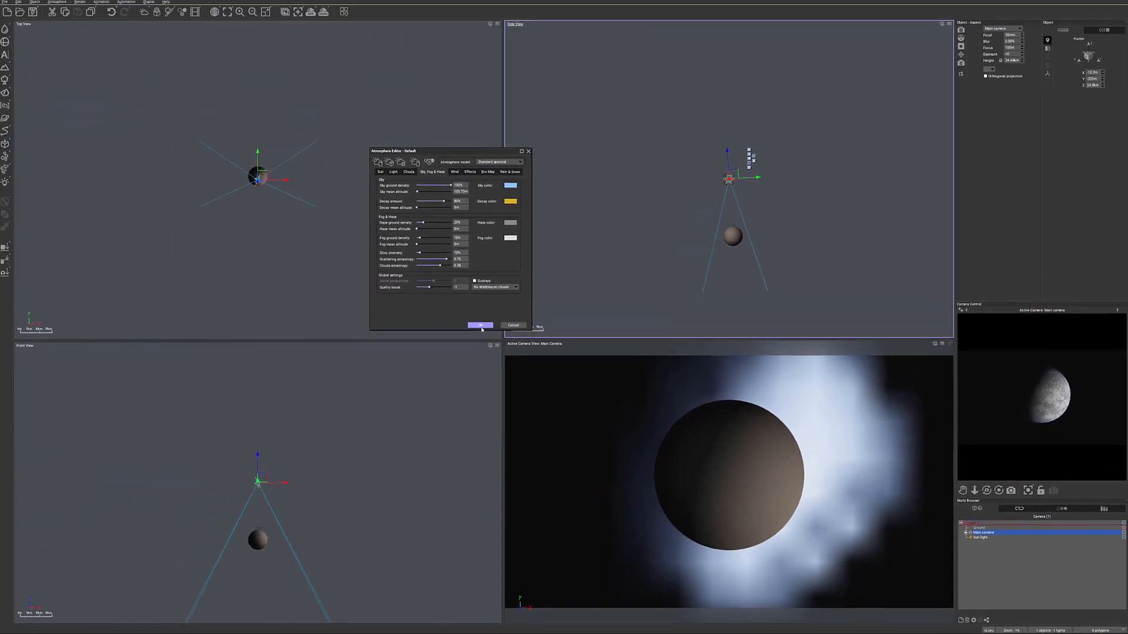
key(Return)
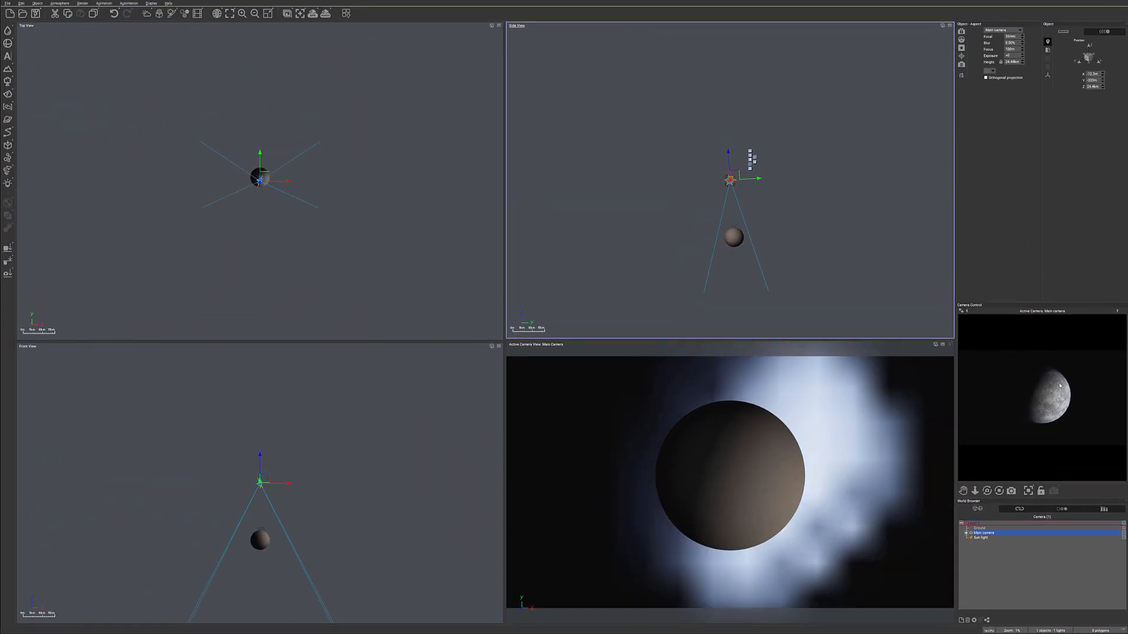
- Reposition the Sun light in the Top and Front views so more of the planet's camera-facing side is lit
click(982, 538)
drag(264, 179, 274, 175)
mouse_move(271, 473)
mouse_down()
mouse_move(272, 485)
mouse_move(267, 477)
mouse_up()
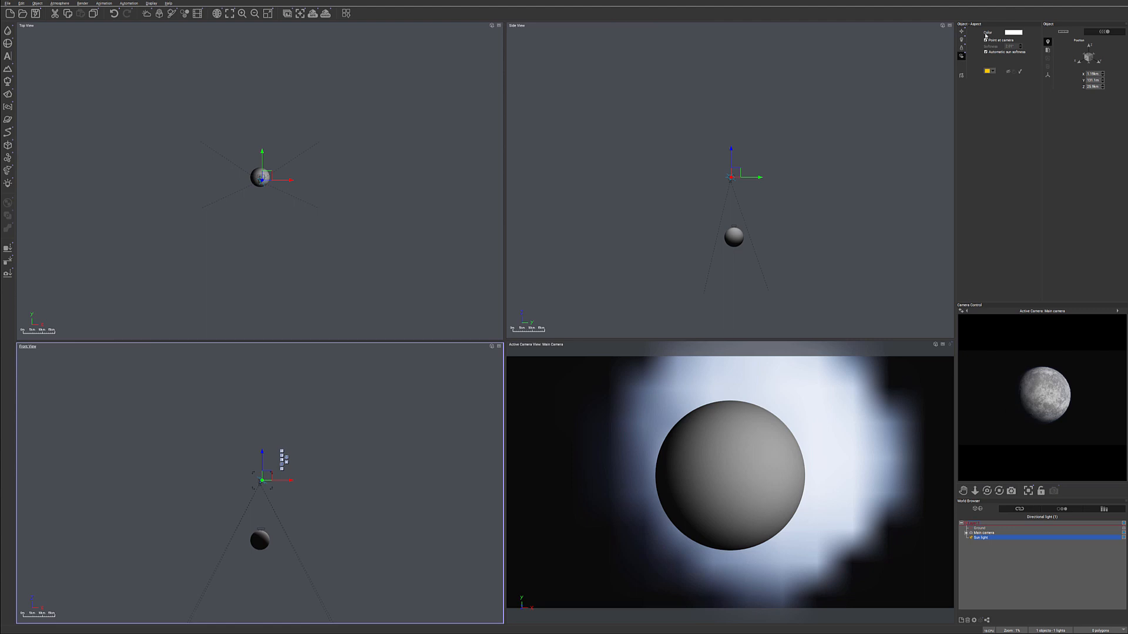
- Set the Sun light's shadow density to 96% and enable the shadow map
click(962, 56)
click(987, 73)
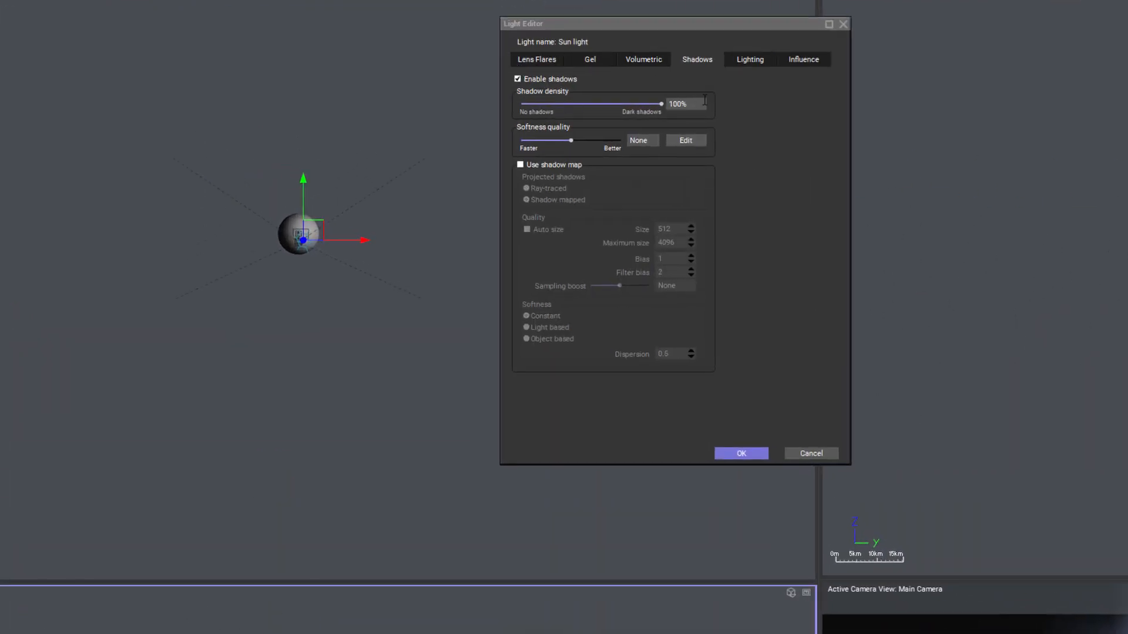
drag(661, 99, 654, 98)
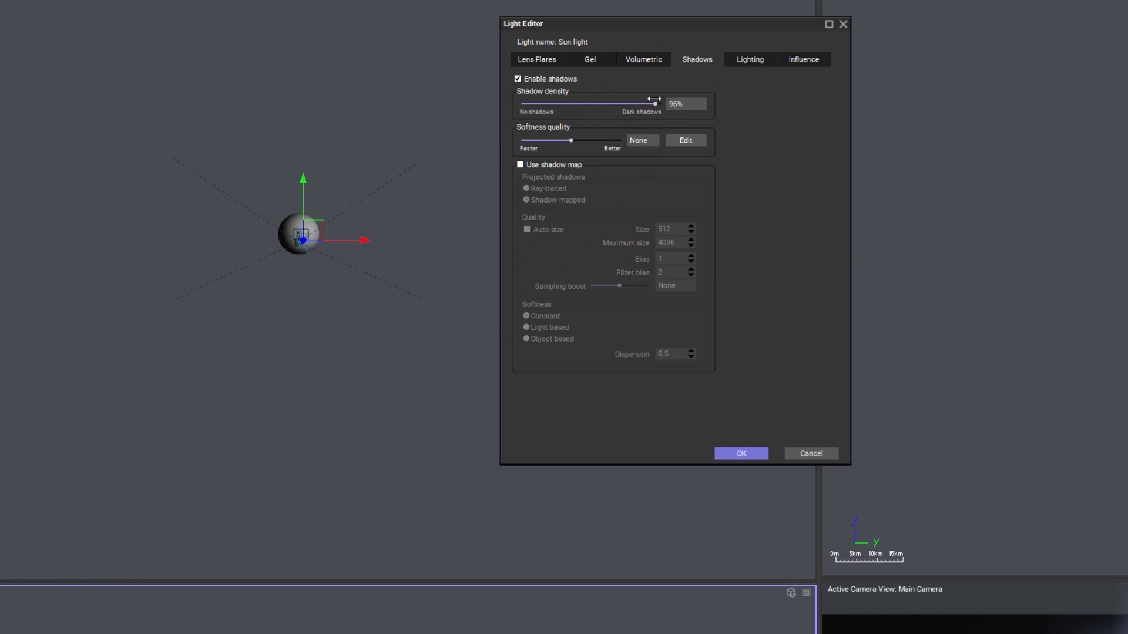
click(521, 165)
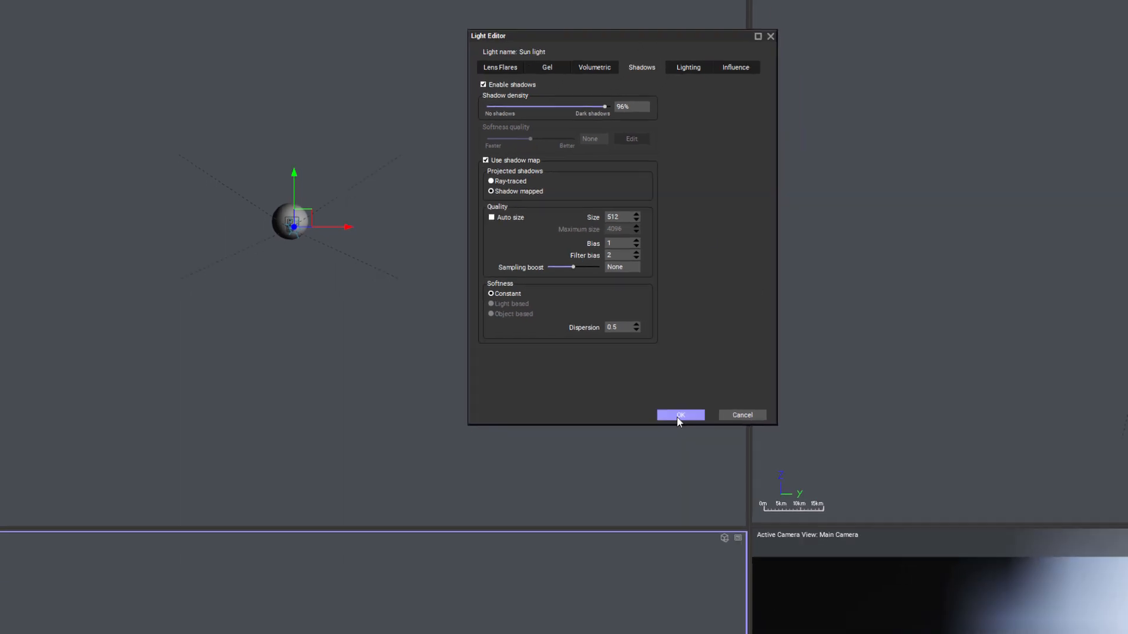
click(742, 454)
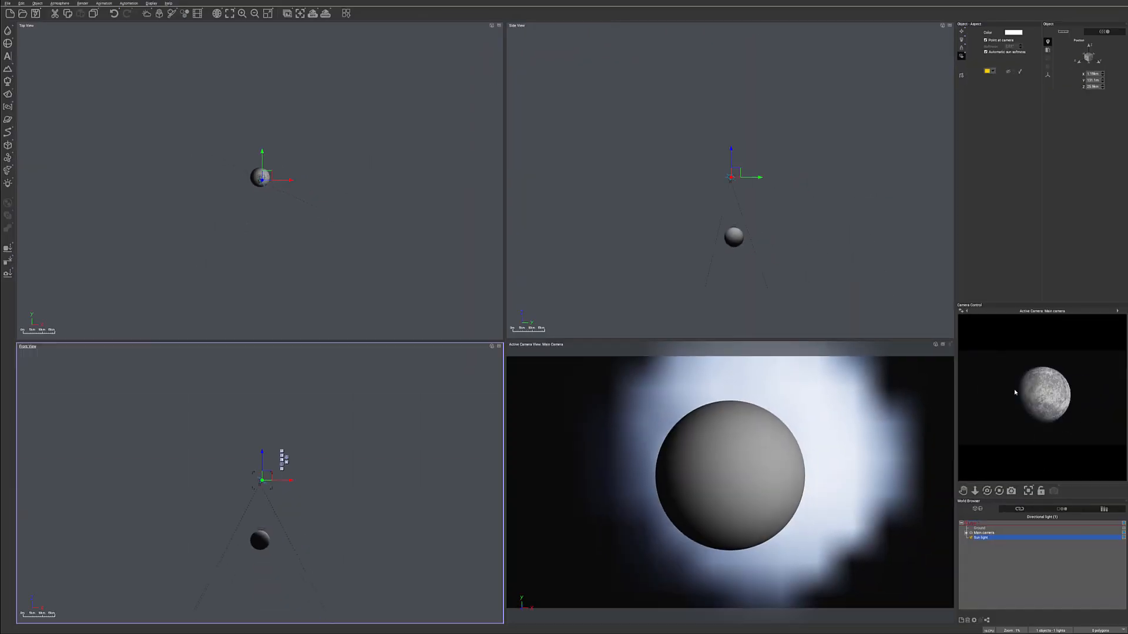
- Assign the Porous material from the Displacement Materials collection to the Ground sphere
right_click(1053, 420)
click(992, 528)
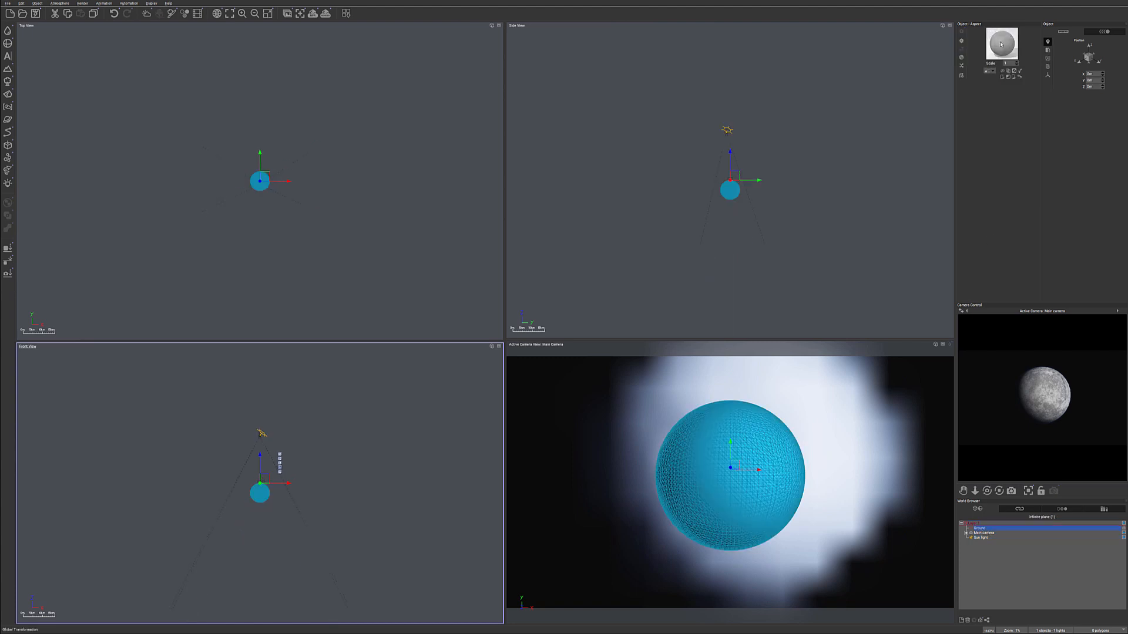
click(961, 59)
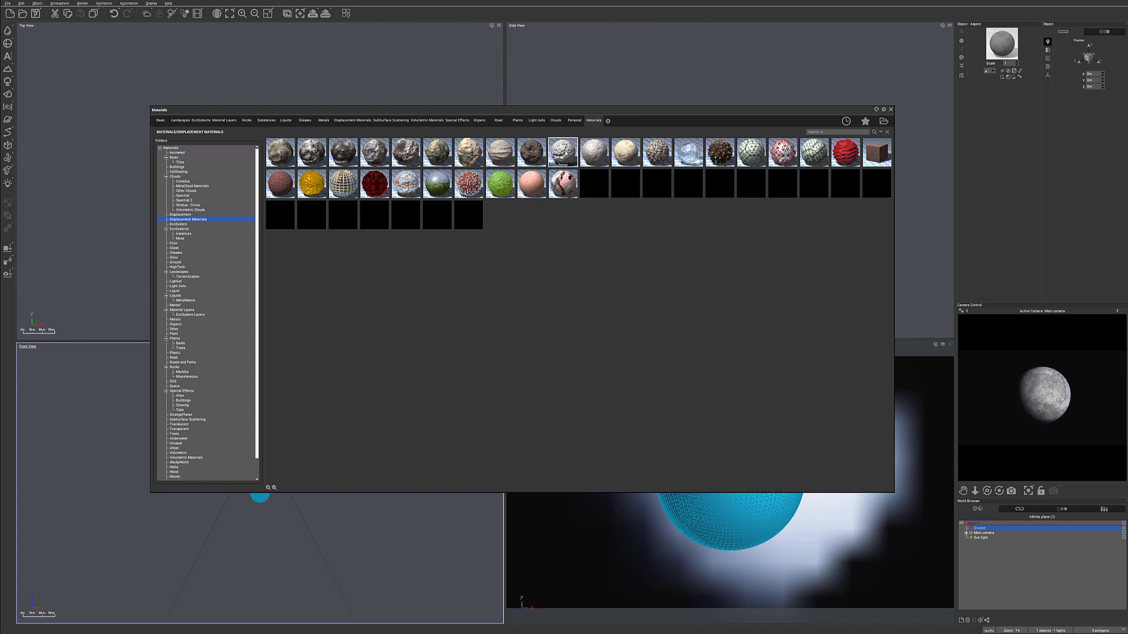
mouse_move(565, 154)
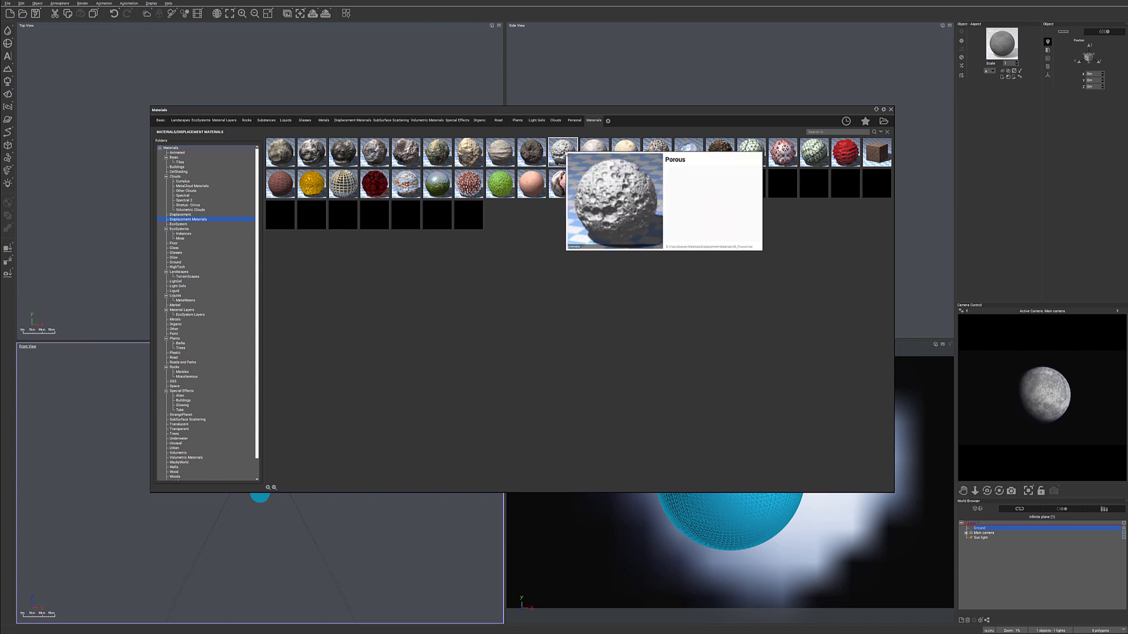
double_click(563, 153)
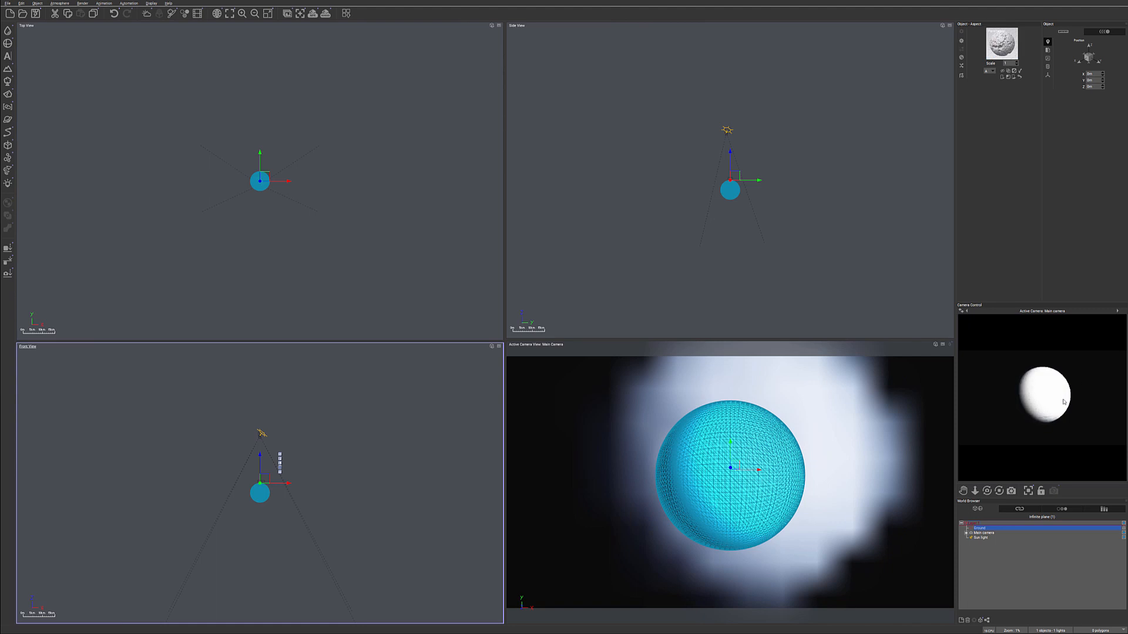
- Reduce the Porous material's highlight size and set its displacement depth to about -6.1
double_click(1002, 43)
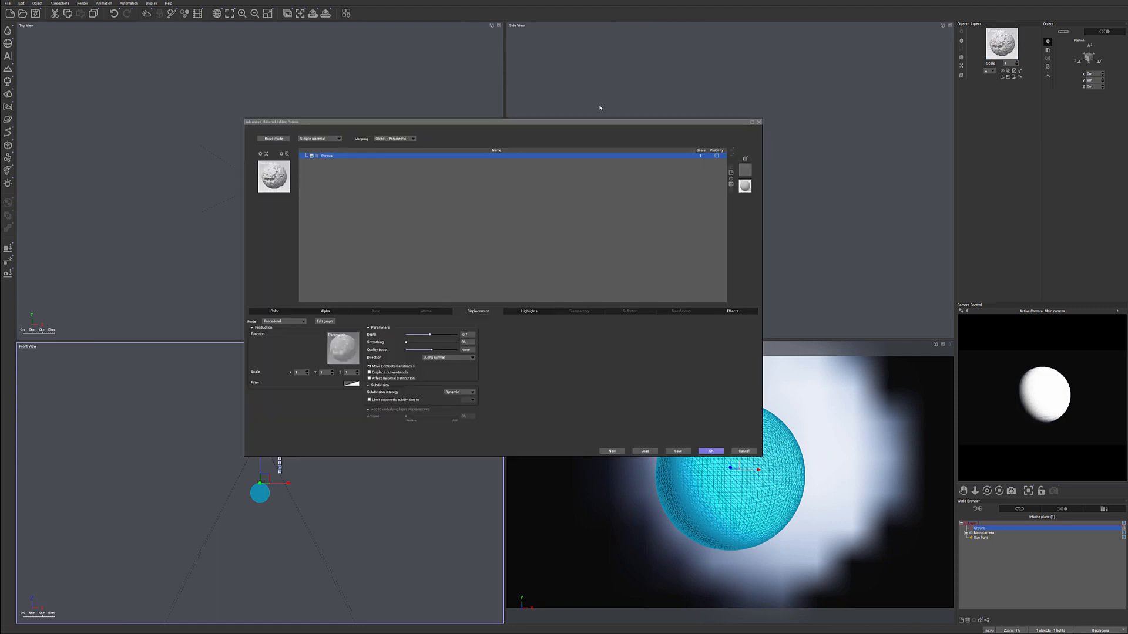
drag(458, 118, 417, 116)
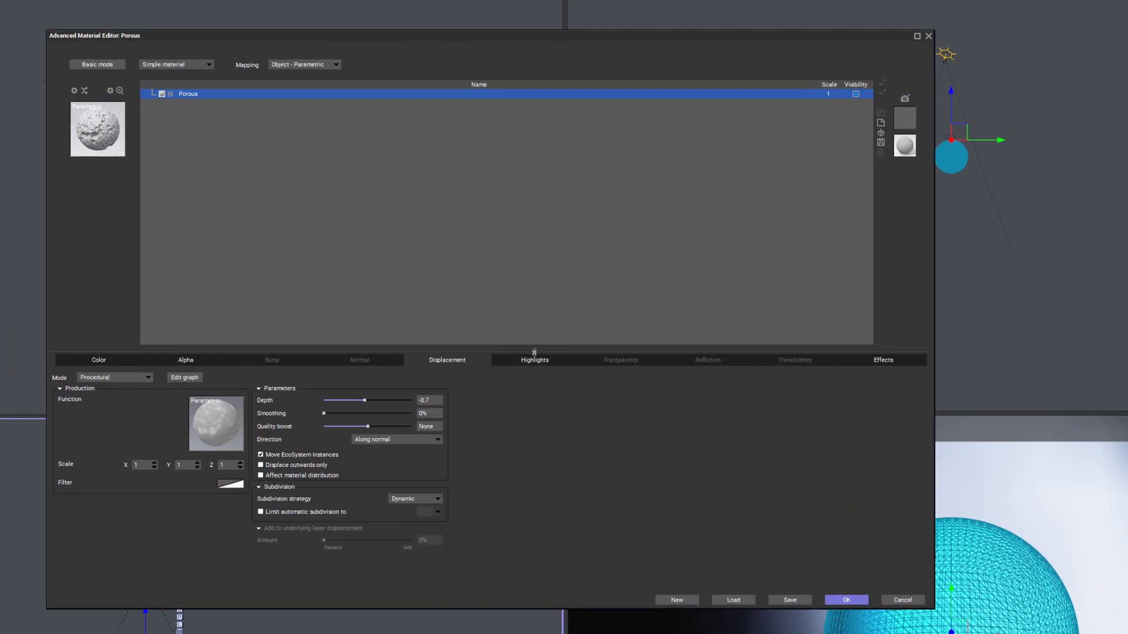
click(484, 309)
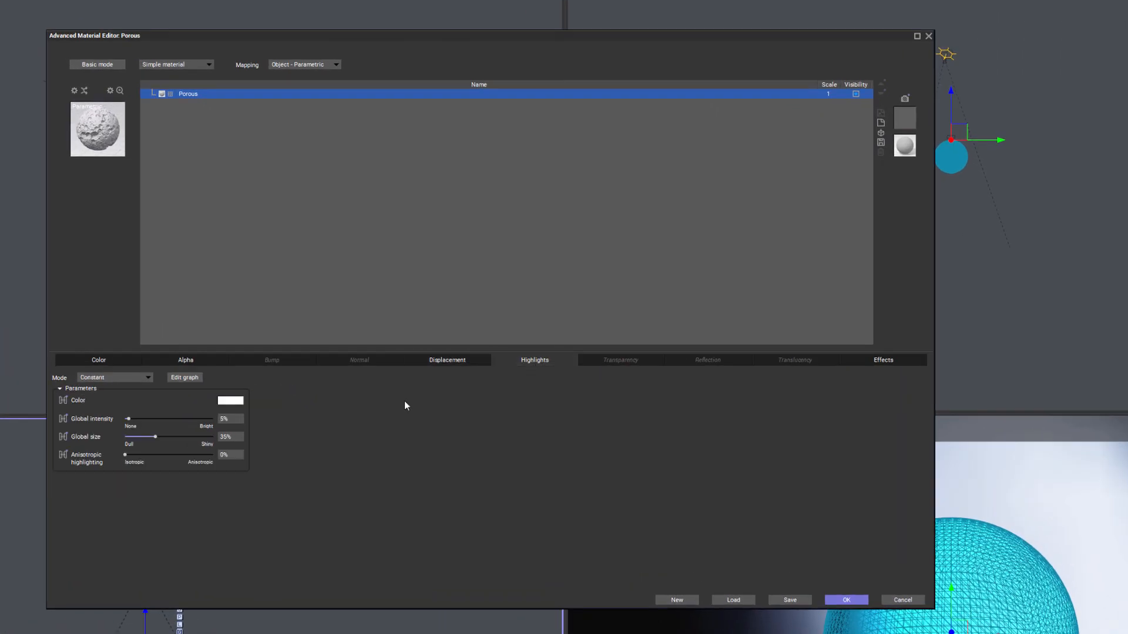
drag(155, 437, 141, 428)
click(446, 361)
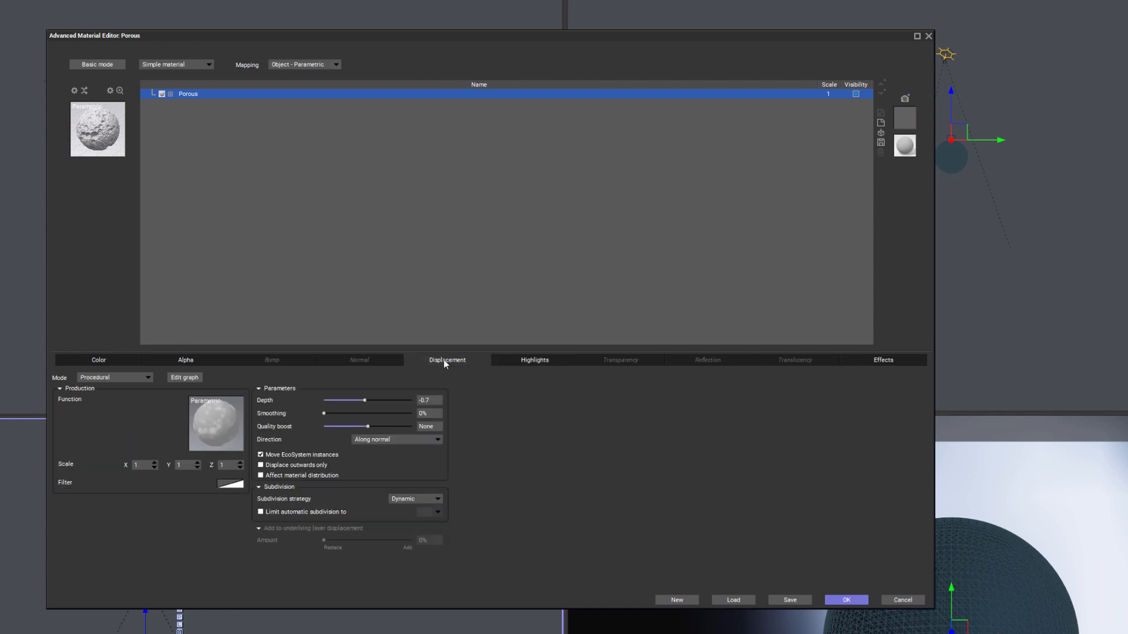
drag(376, 397, 356, 394)
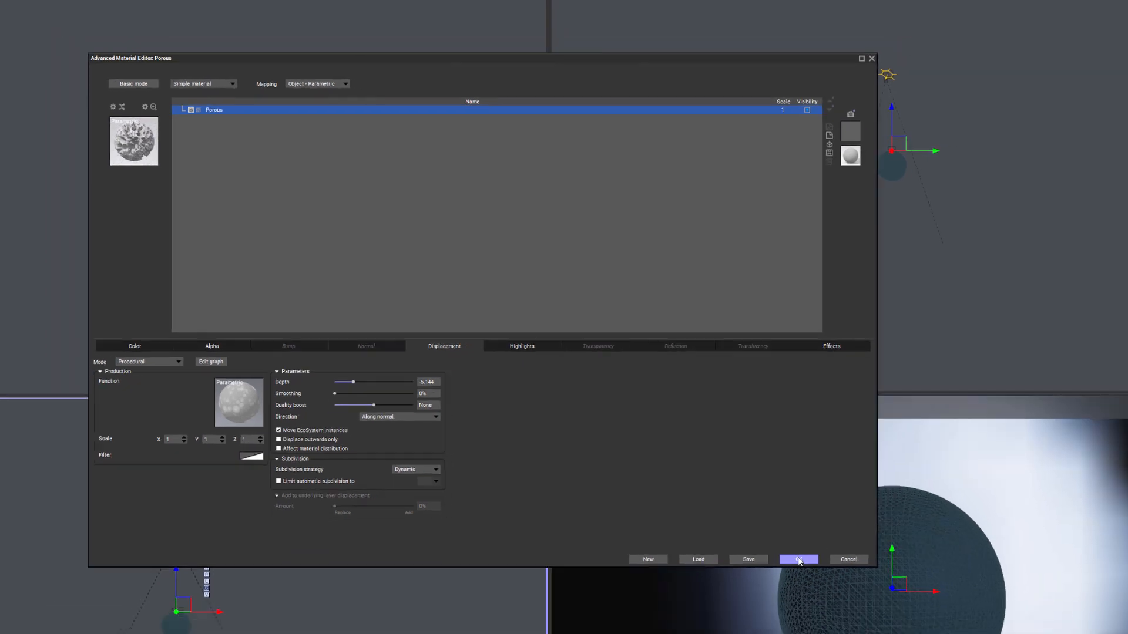
click(847, 600)
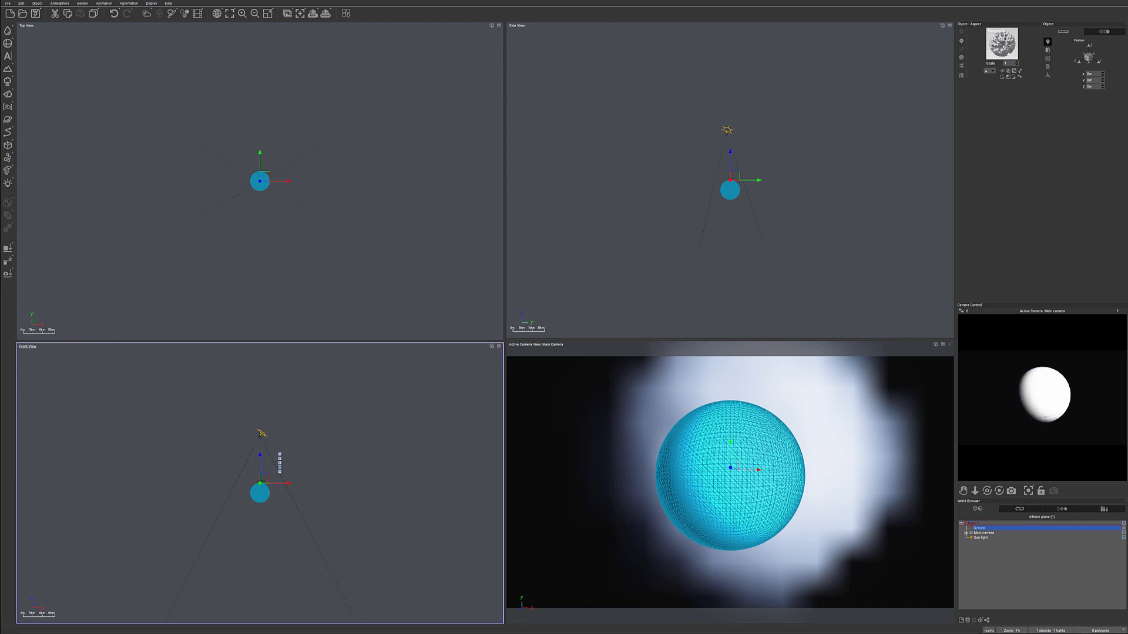
- Render the Main camera view to check the displaced planet surface, then close the render display
click(326, 13)
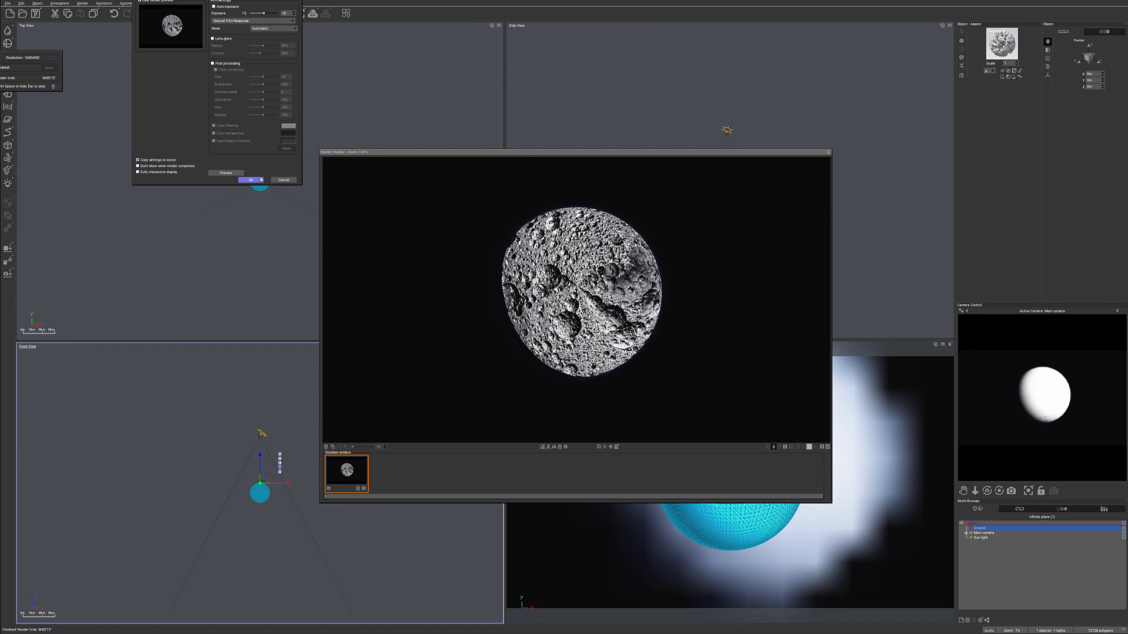
click(251, 180)
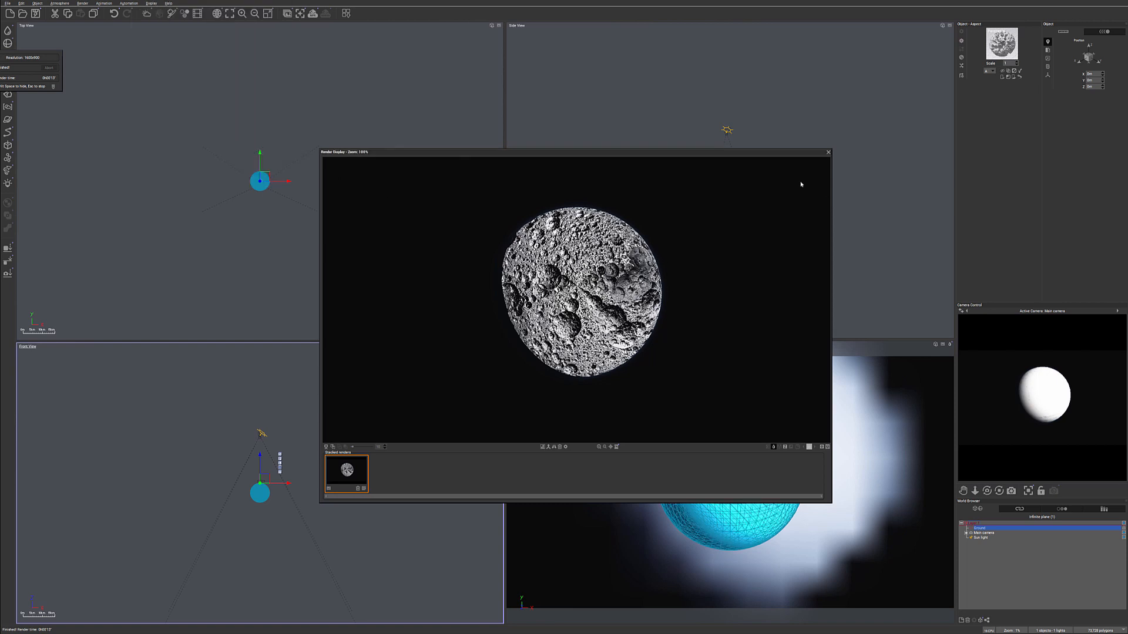
click(829, 152)
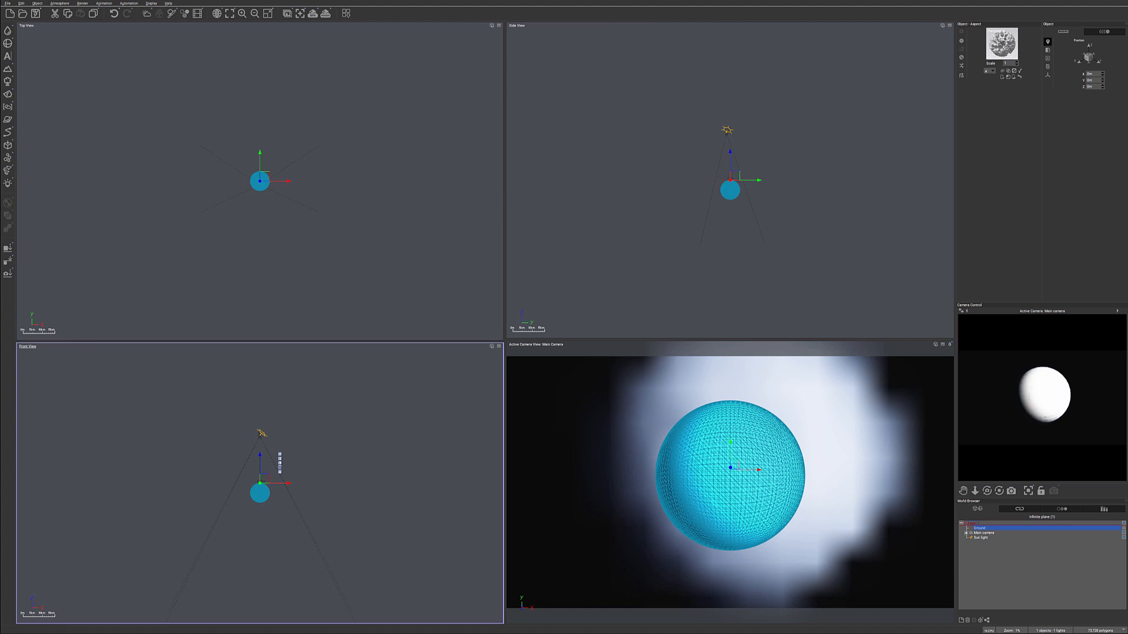
- Switch to the browser showing the creator's Patreon page and accept the cookie notice
key(alt+Tab)
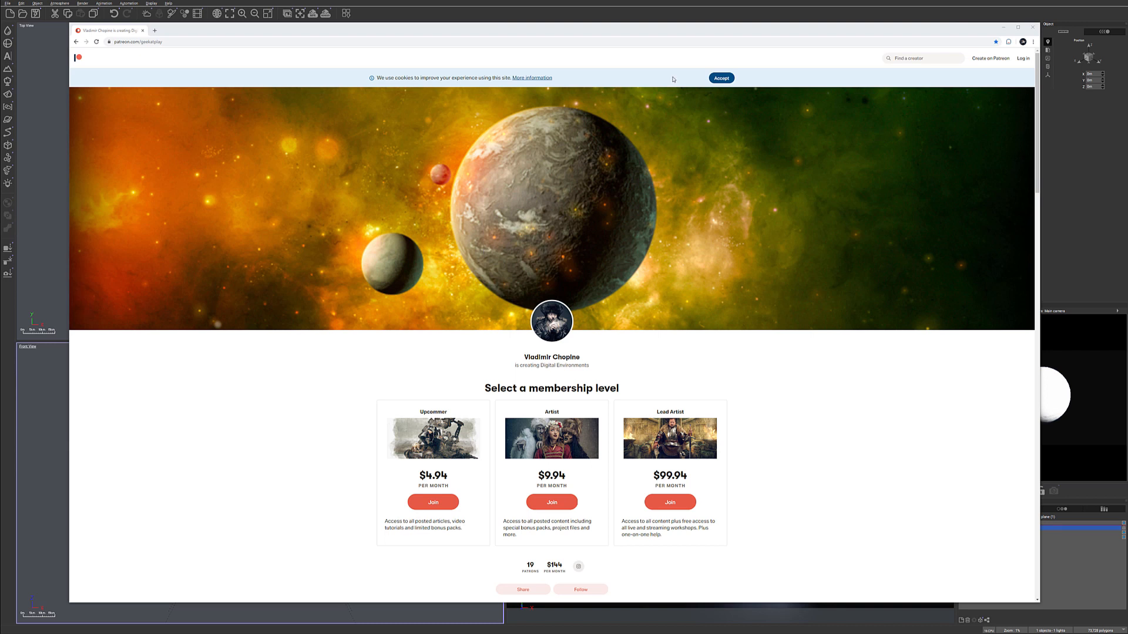
click(711, 76)
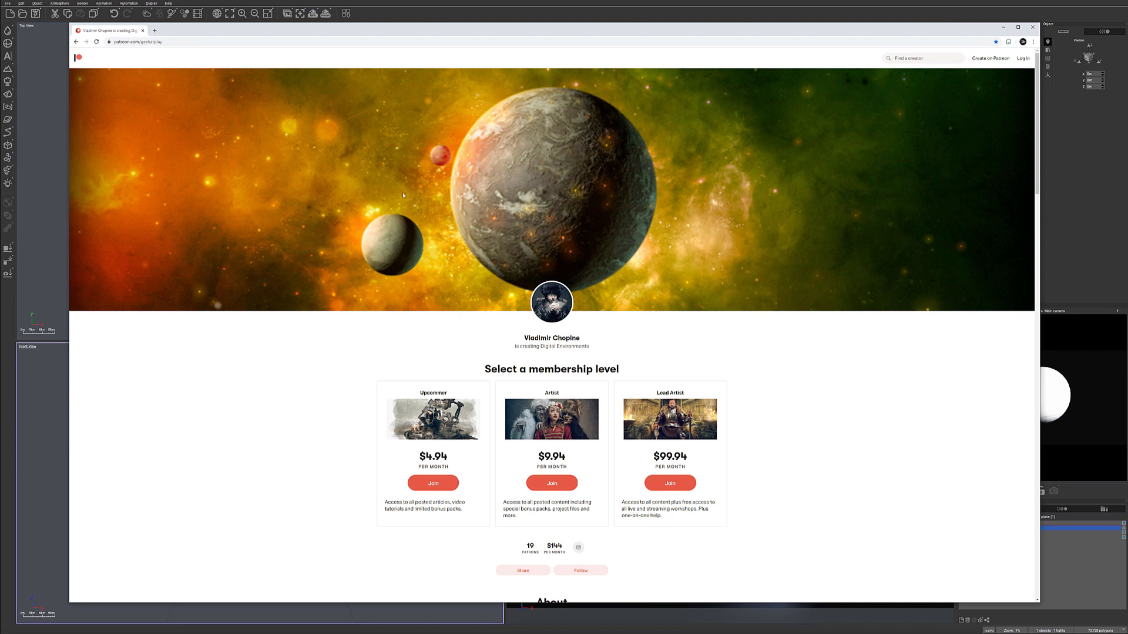
- Look through the Patreon page's membership levels, About section and recent posts, then return to VUE
scroll(567, 219, down, 10)
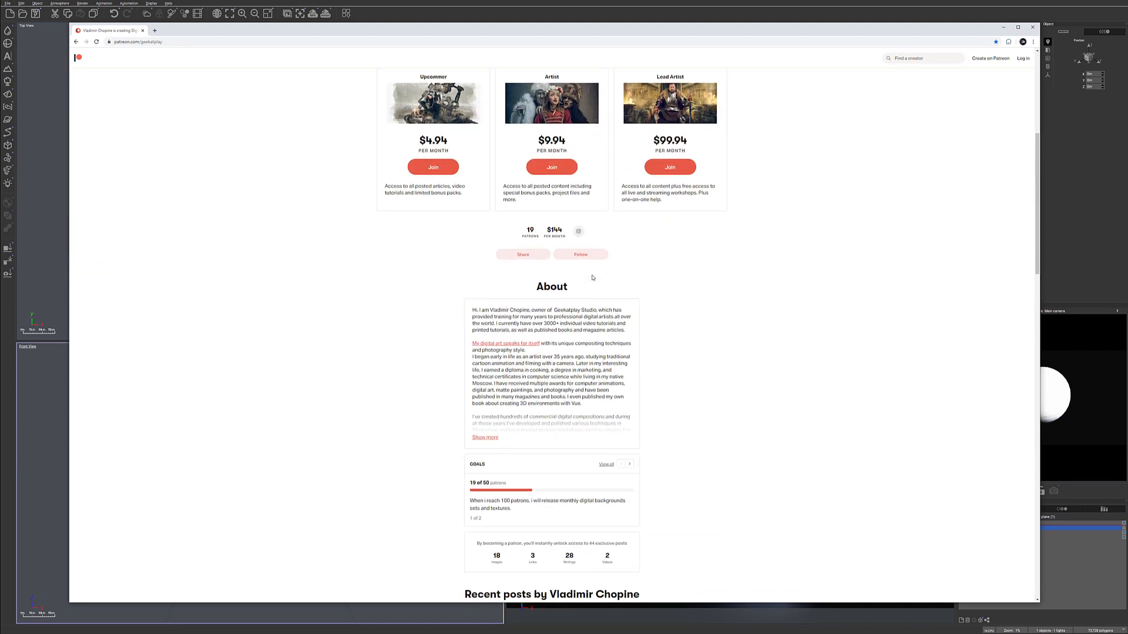
scroll(541, 287, down, 2)
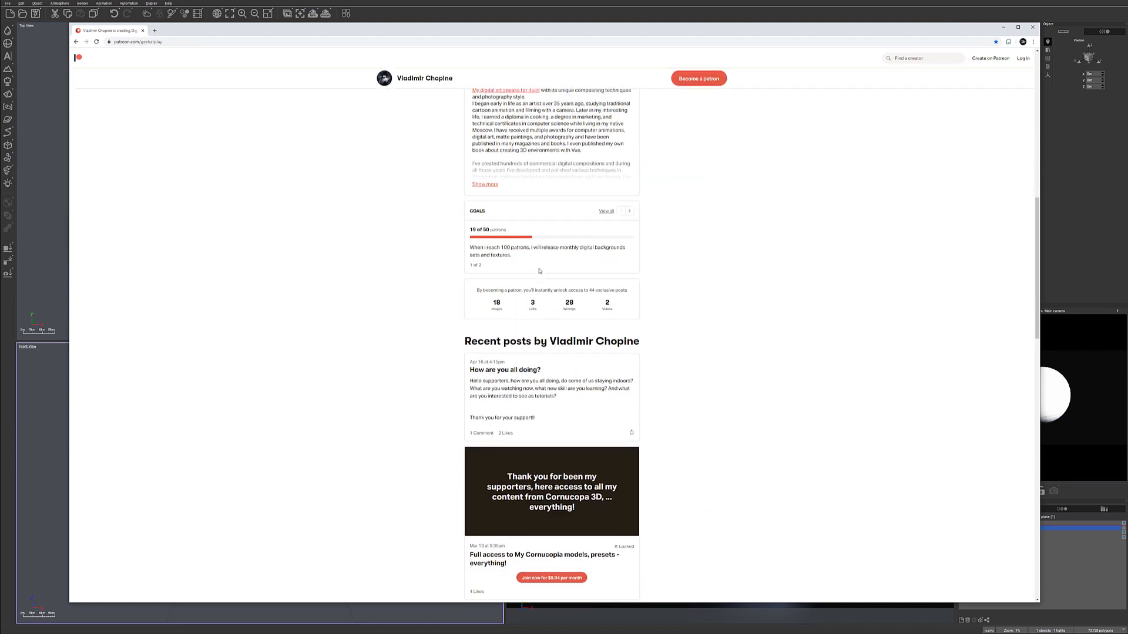
scroll(634, 285, down, 6)
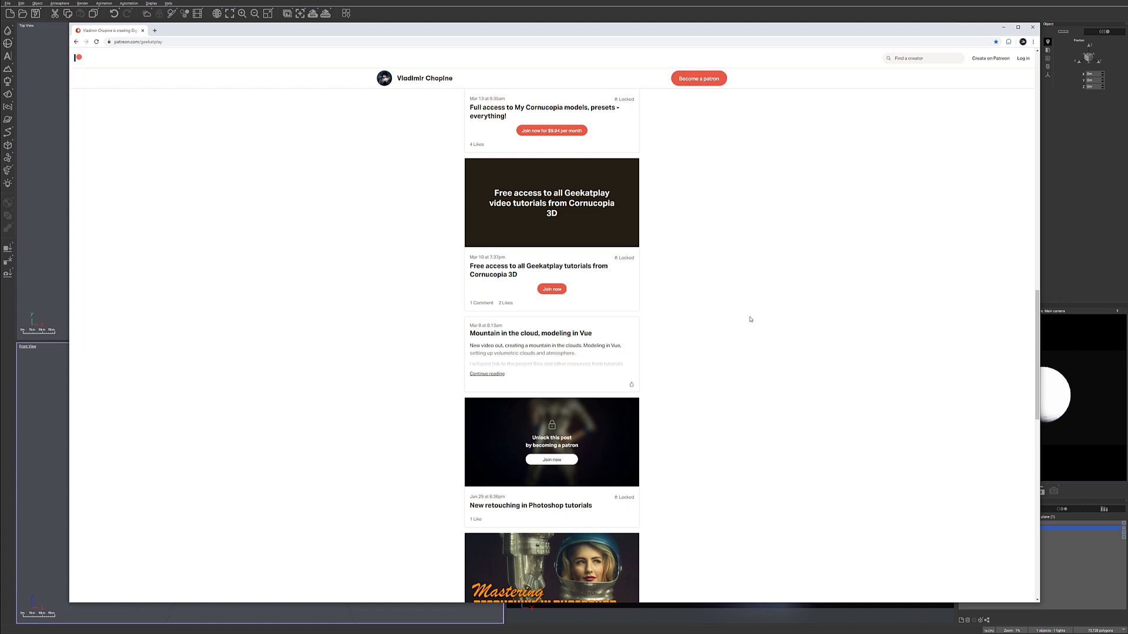
scroll(679, 285, down, 1)
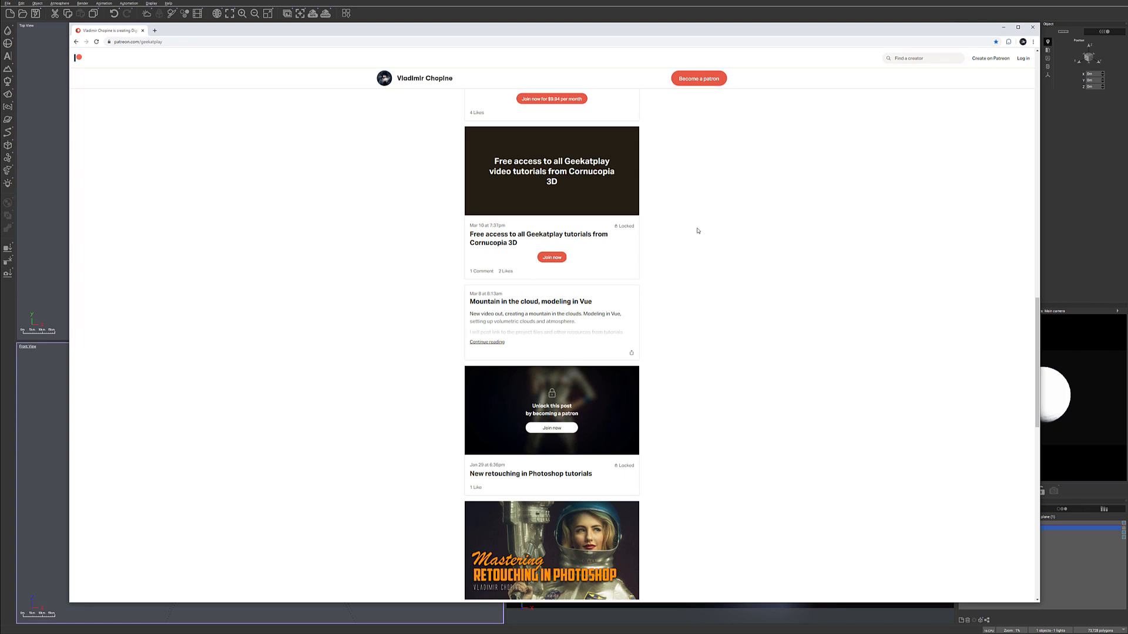
scroll(699, 229, down, 5)
scroll(696, 231, up, 7)
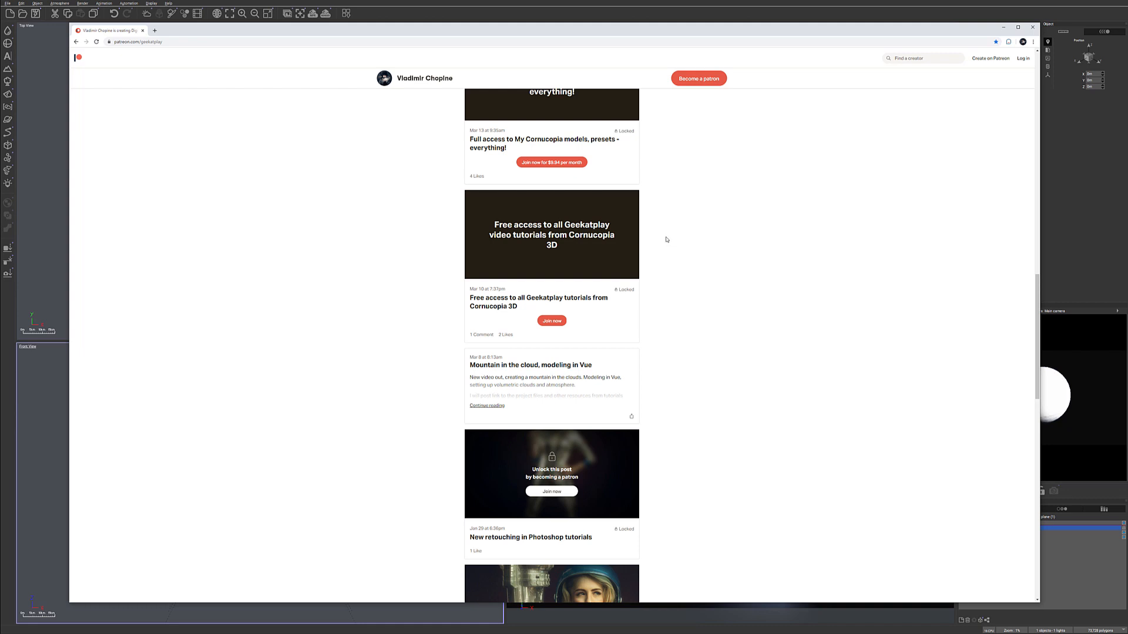
scroll(663, 234, down, 4)
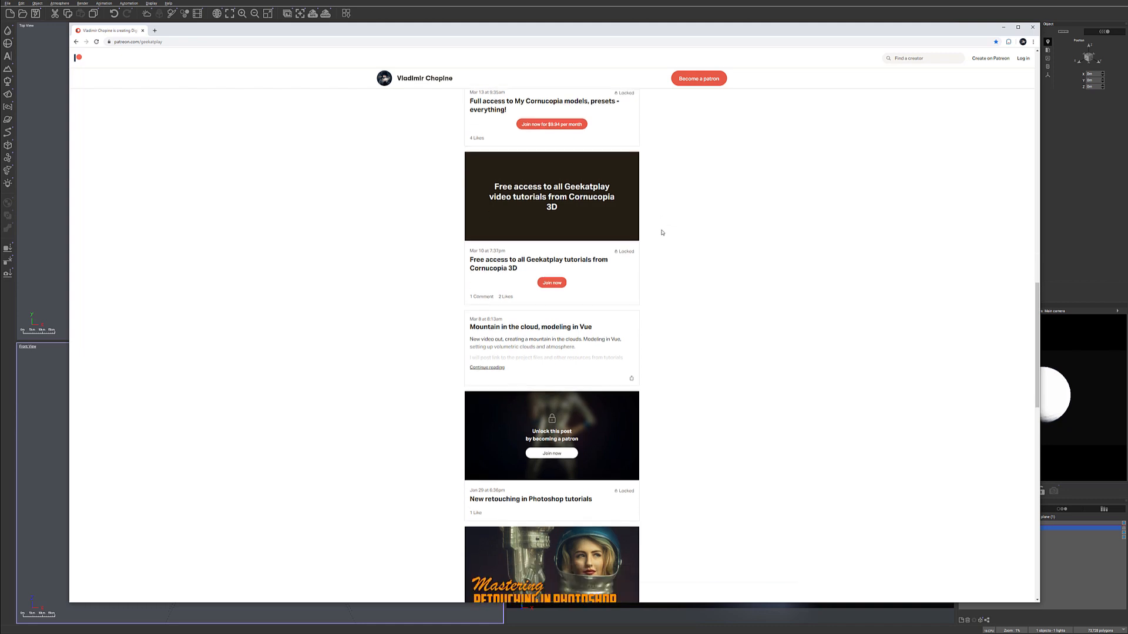
scroll(661, 231, up, 8)
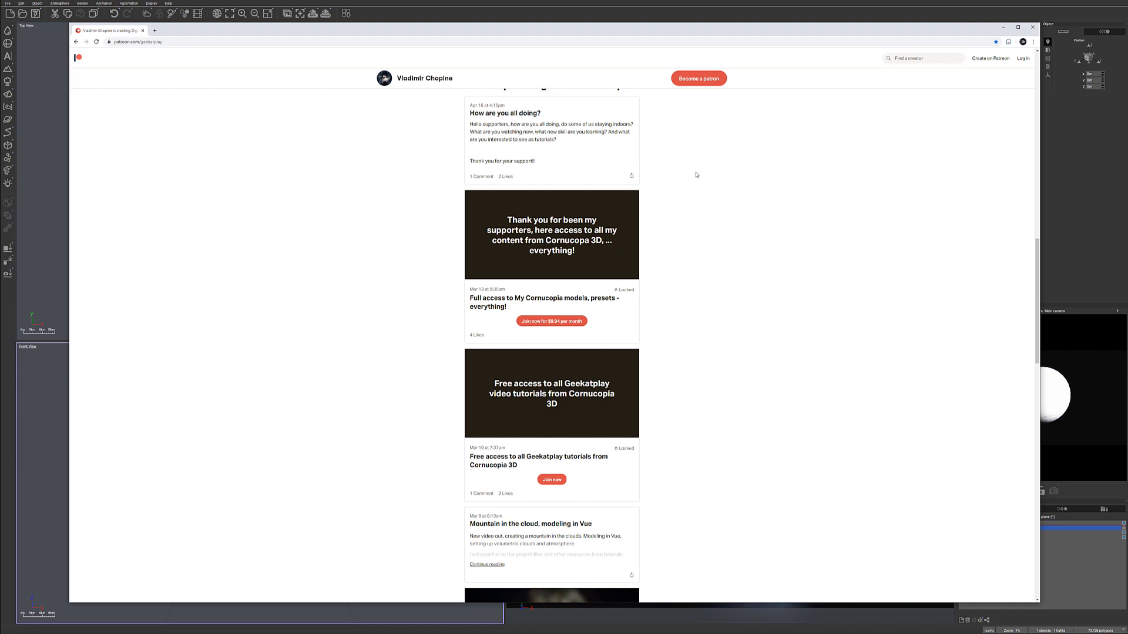
click(544, 16)
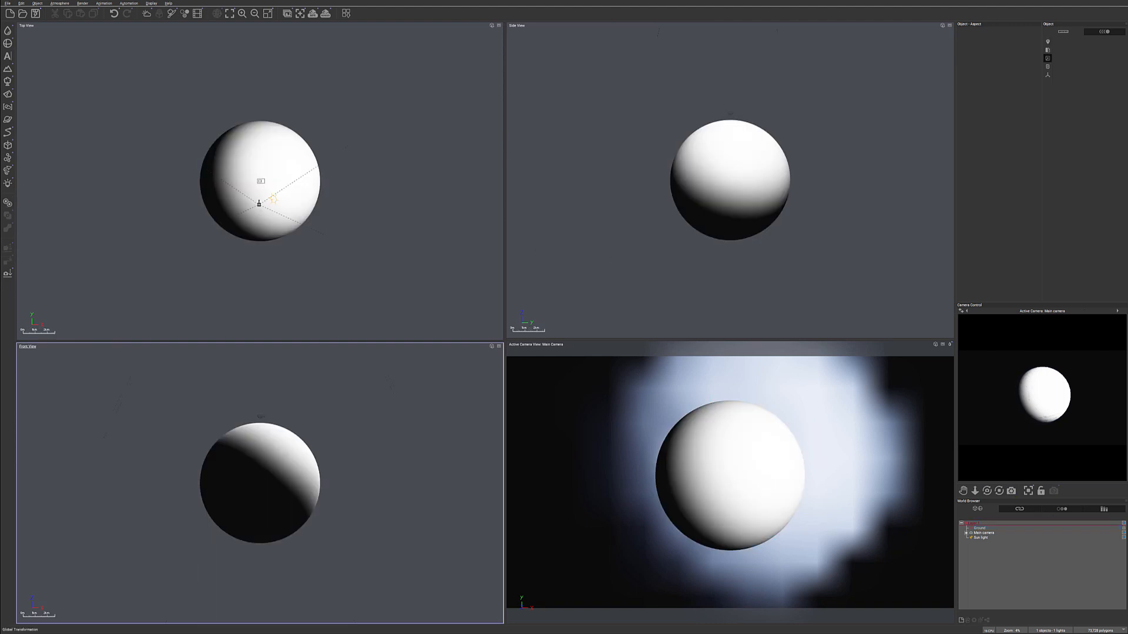
- Bring the TreeHouse object into the scene and set its X size to 1.5
drag(1127, 309, 621, 171)
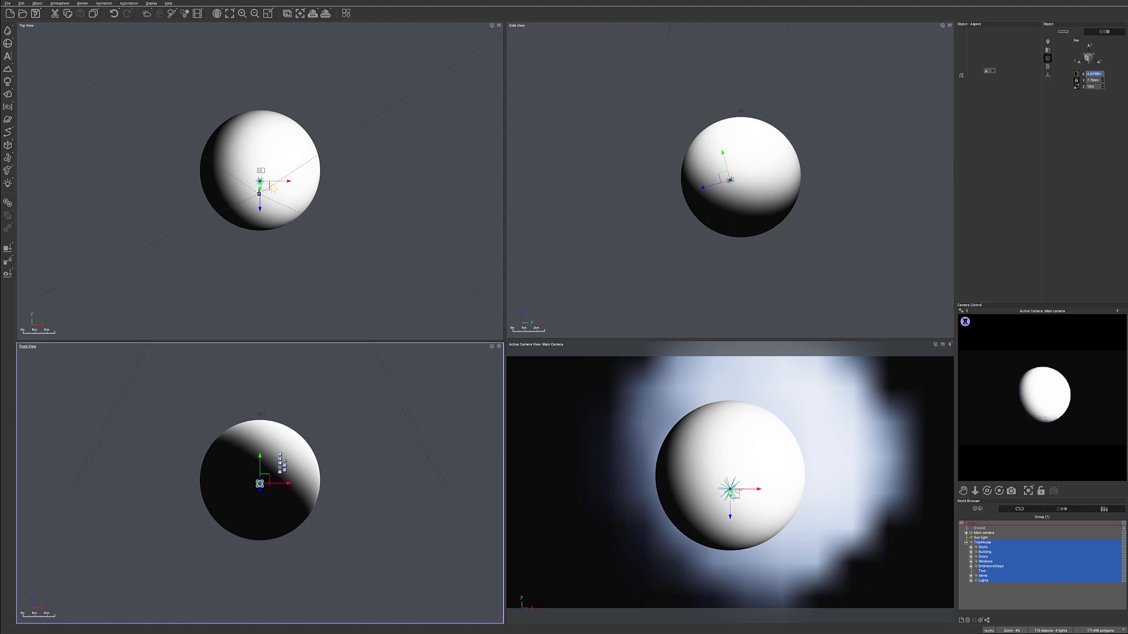
text(1.5)
key(Return)
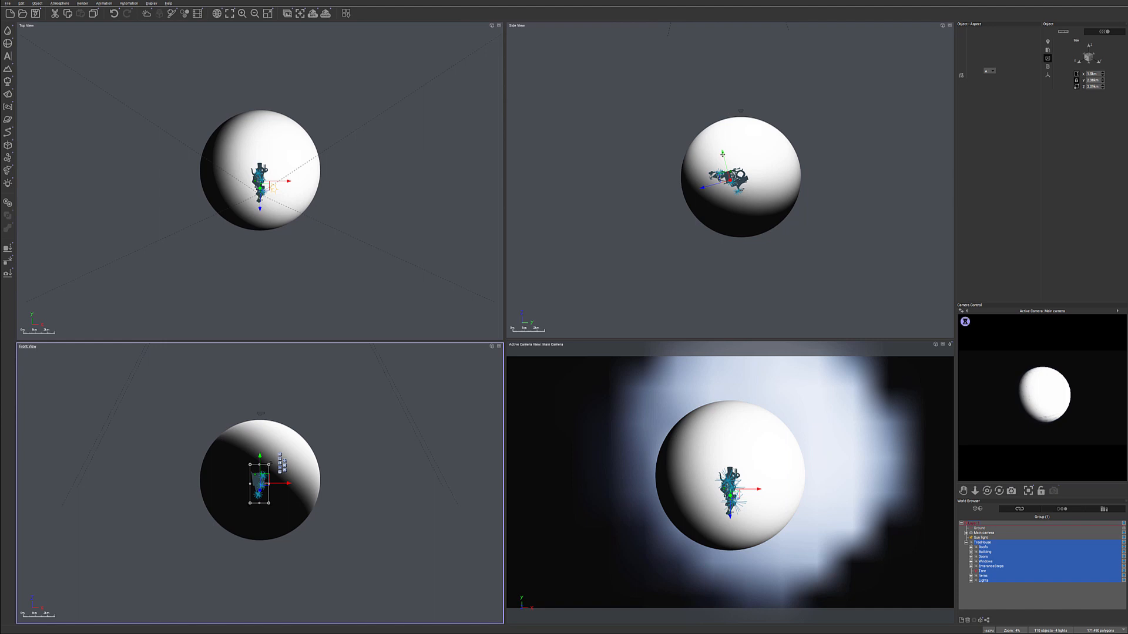
- Rotate the TreeHouse upright in the Side view and move it out of the planet onto its surface
click(725, 151)
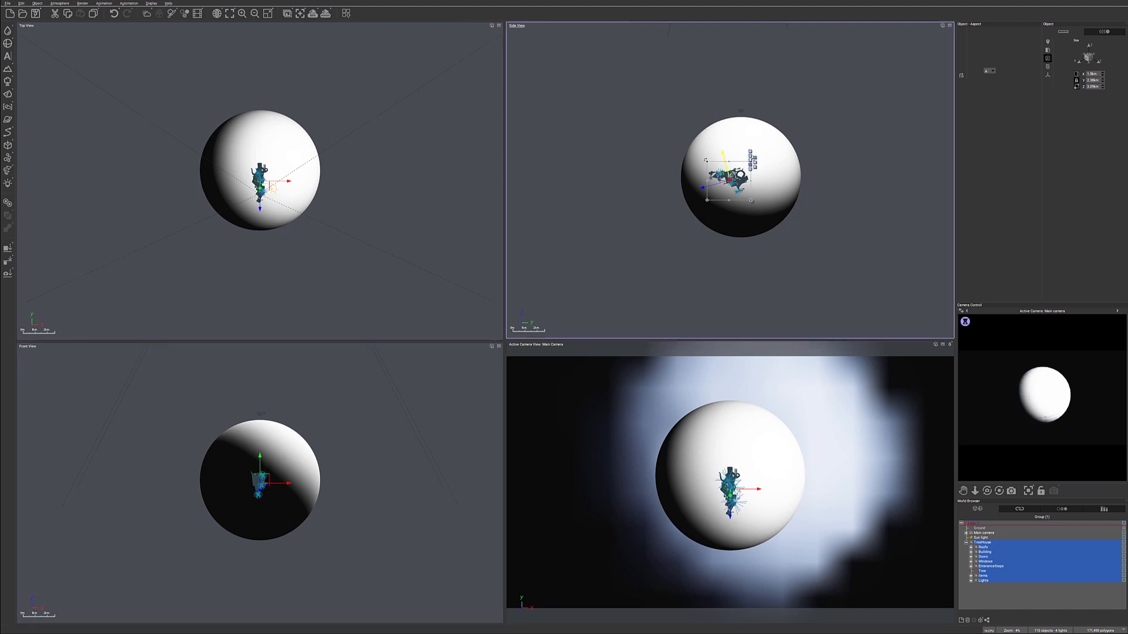
drag(723, 152, 727, 140)
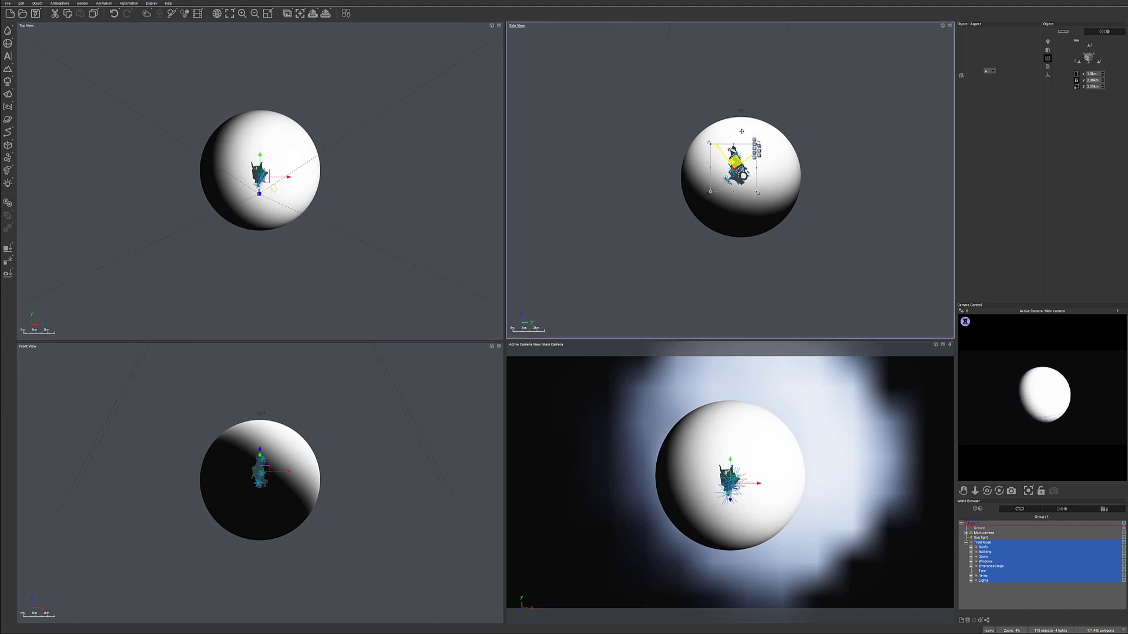
drag(775, 120, 735, 75)
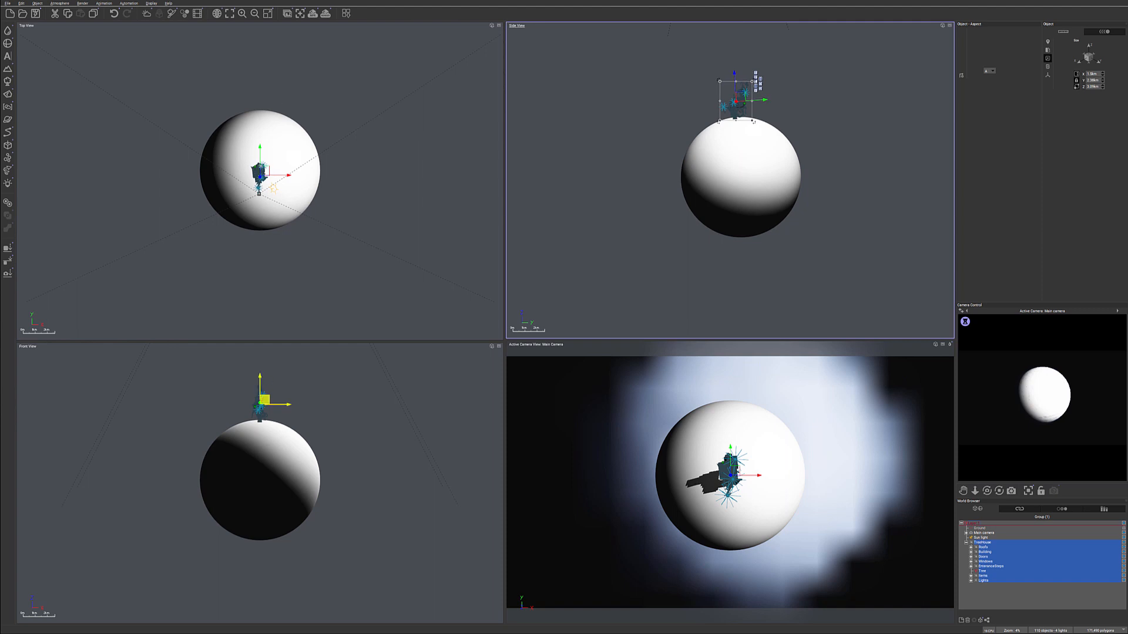
- Move the TreeHouse to the planet's upper edge as seen by the camera, turn it to stand facing the camera, and enlarge it slightly
drag(262, 172, 266, 93)
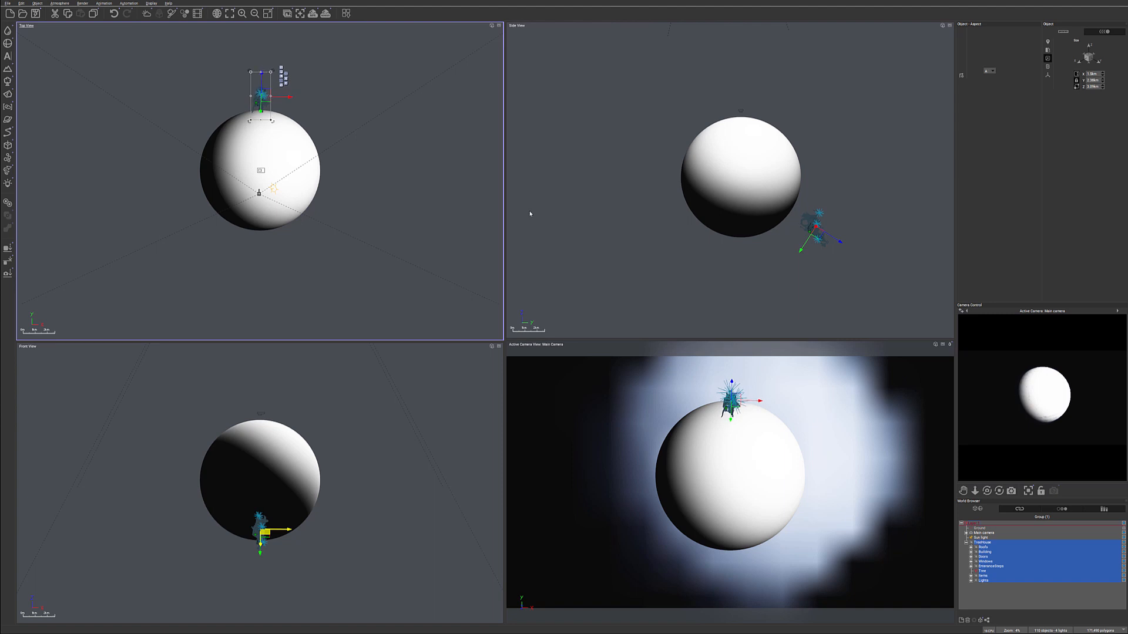
click(816, 229)
drag(816, 234, 820, 169)
click(249, 103)
drag(274, 117, 250, 122)
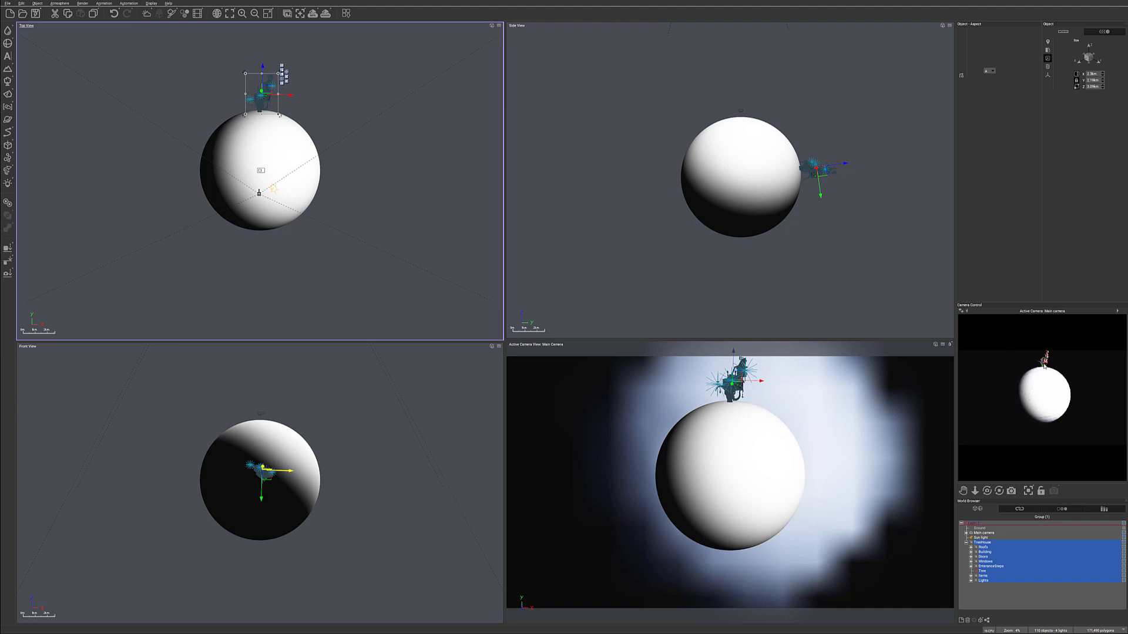
drag(244, 68, 267, 80)
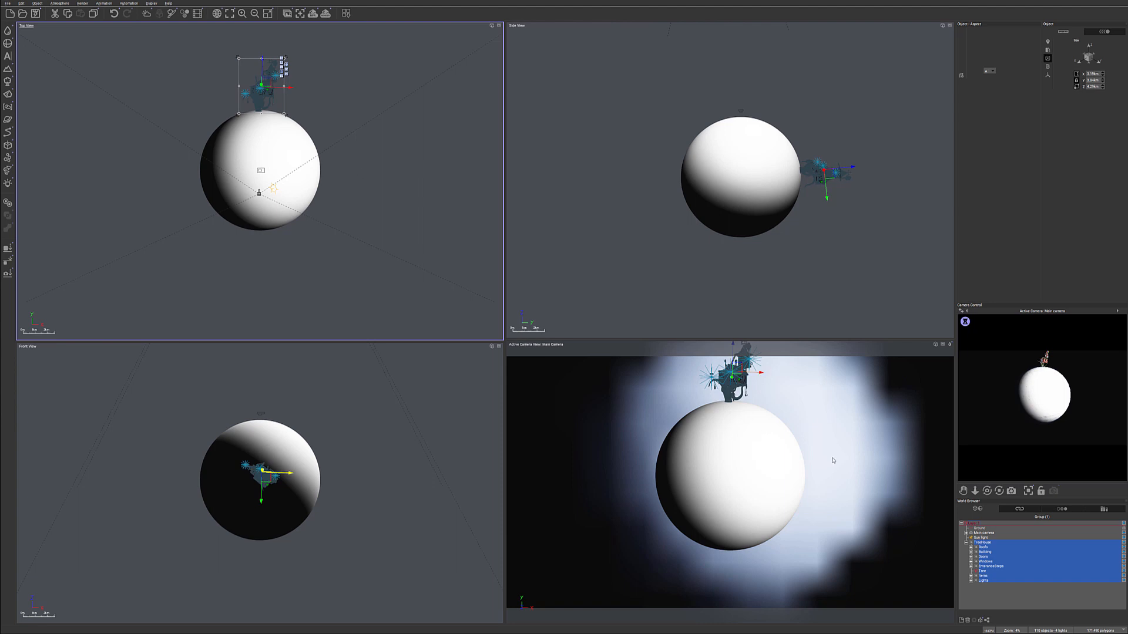
- Collapse the TreeHouse group, then reposition and rotate the Main camera to frame the whole planet and treehouse
click(966, 543)
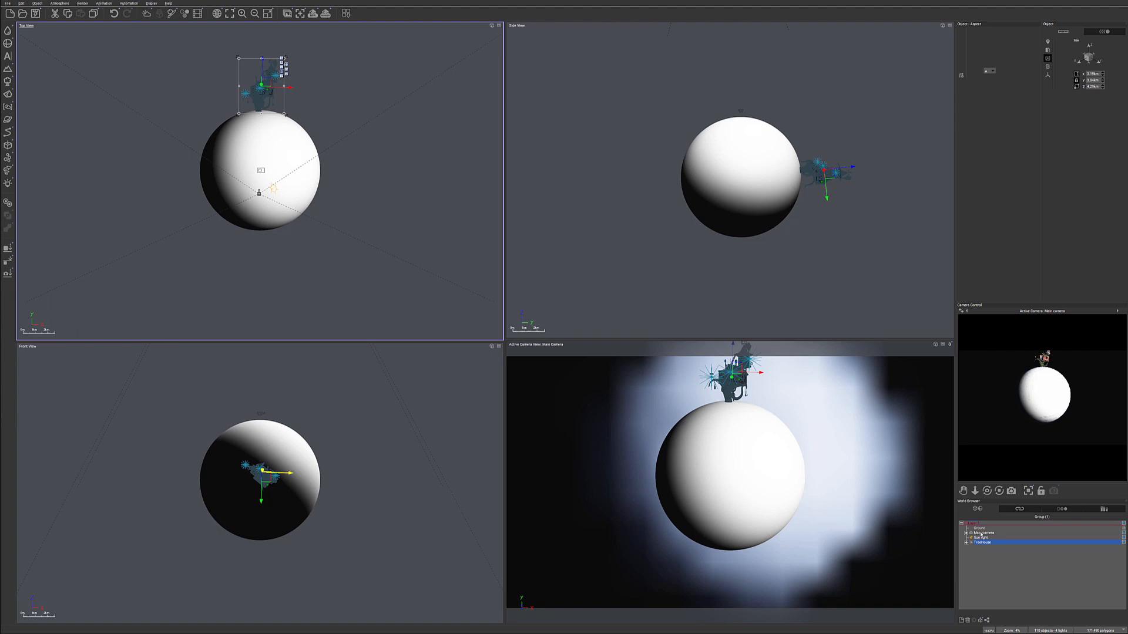
click(982, 533)
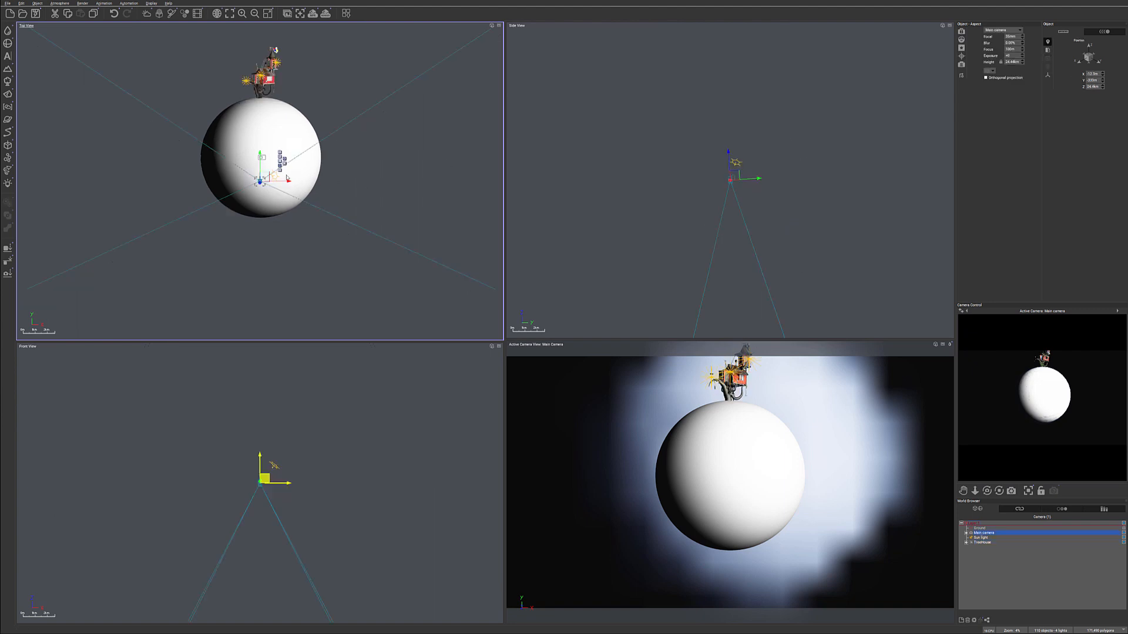
drag(262, 157, 265, 127)
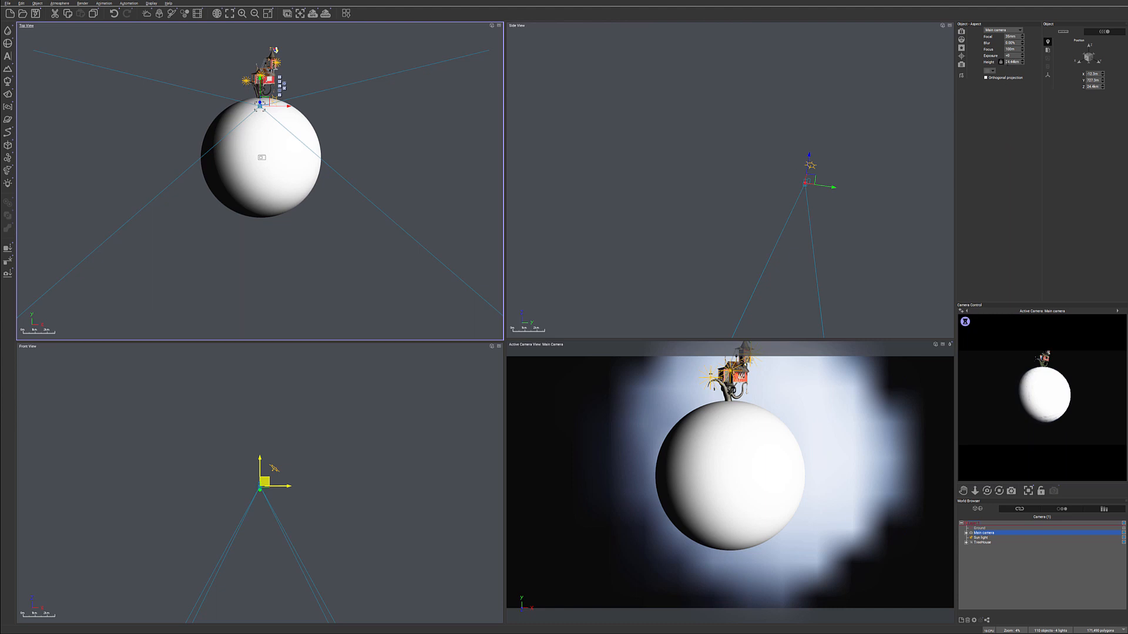
drag(811, 179, 781, 163)
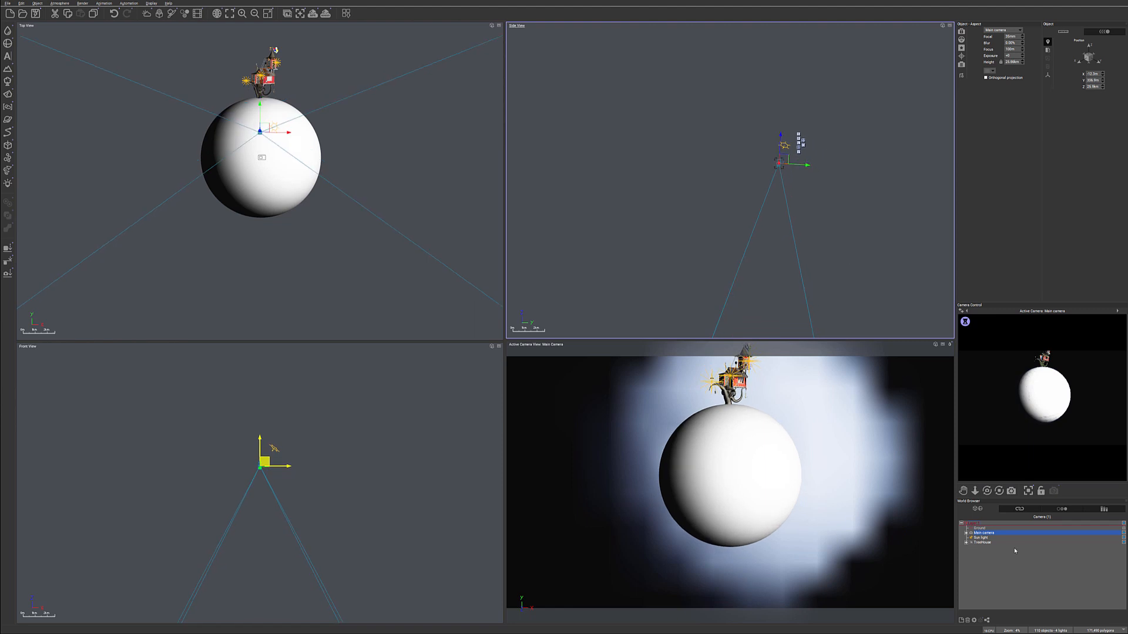
mouse_move(987, 490)
mouse_down()
mouse_move(990, 505)
mouse_move(991, 488)
mouse_up()
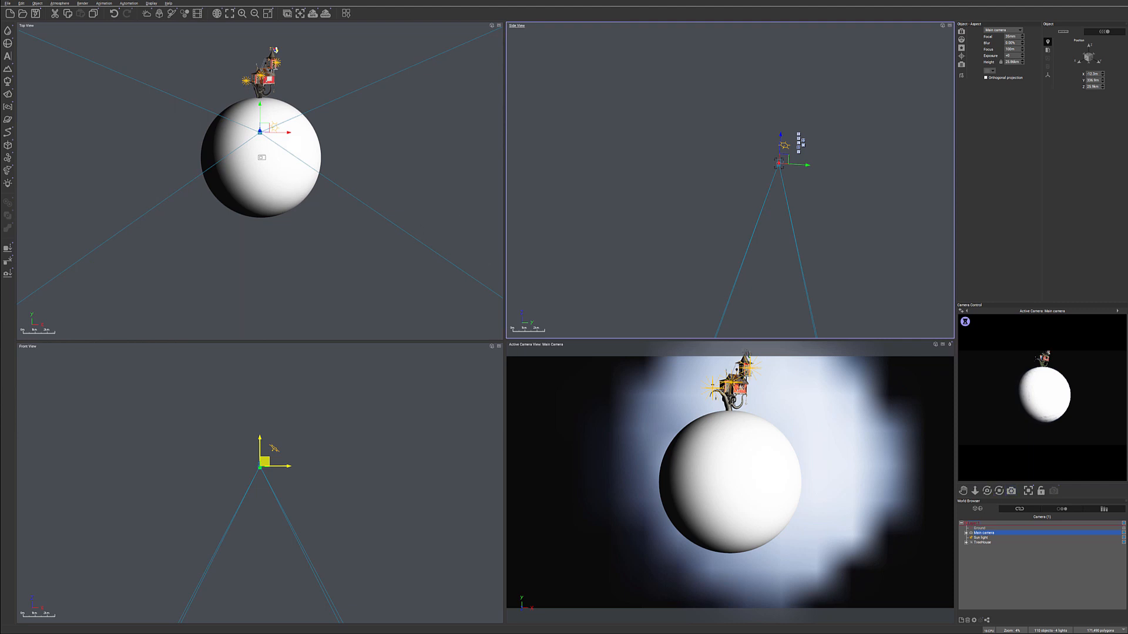
right_drag(730, 482, 755, 525)
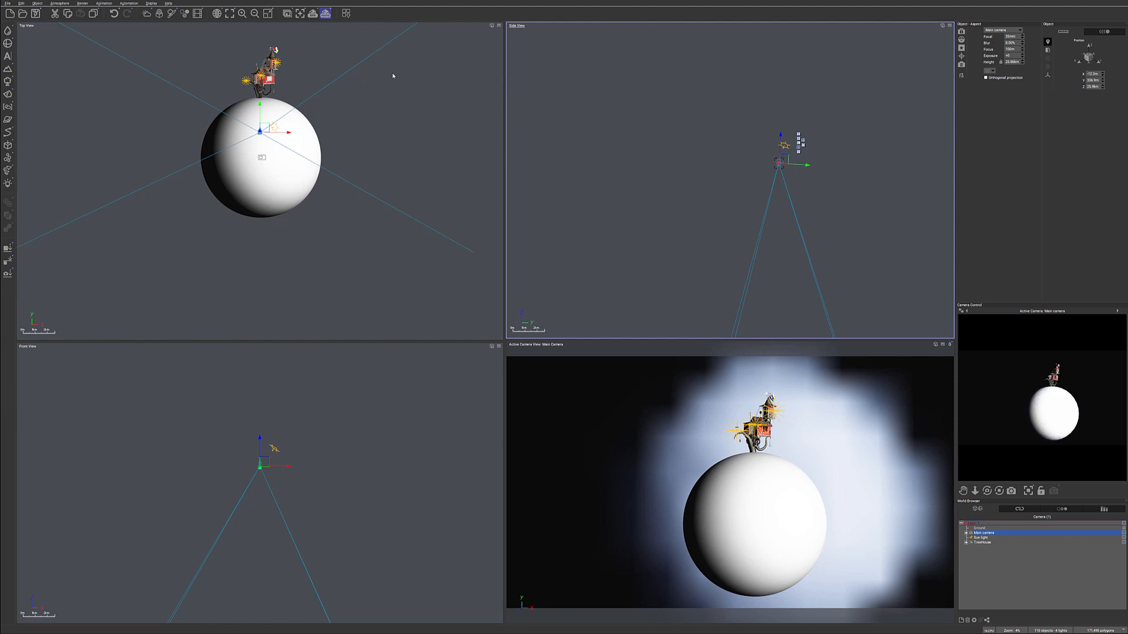
- Render the Main camera view to check the treehouse on the planet, then close the post-render options and render display
click(326, 13)
click(564, 322)
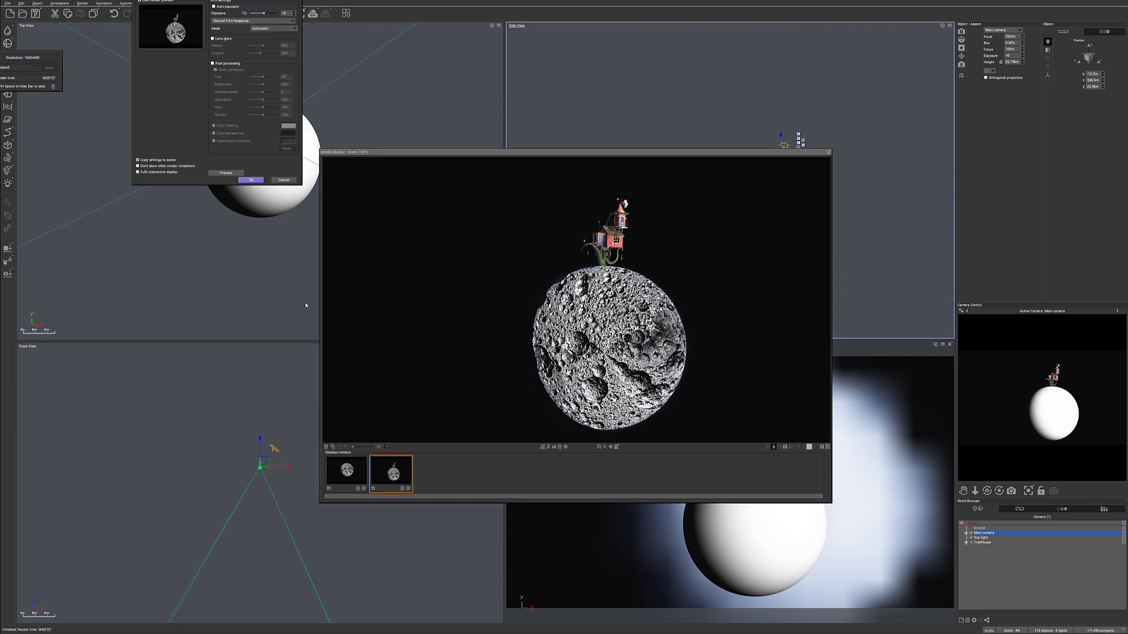
click(251, 180)
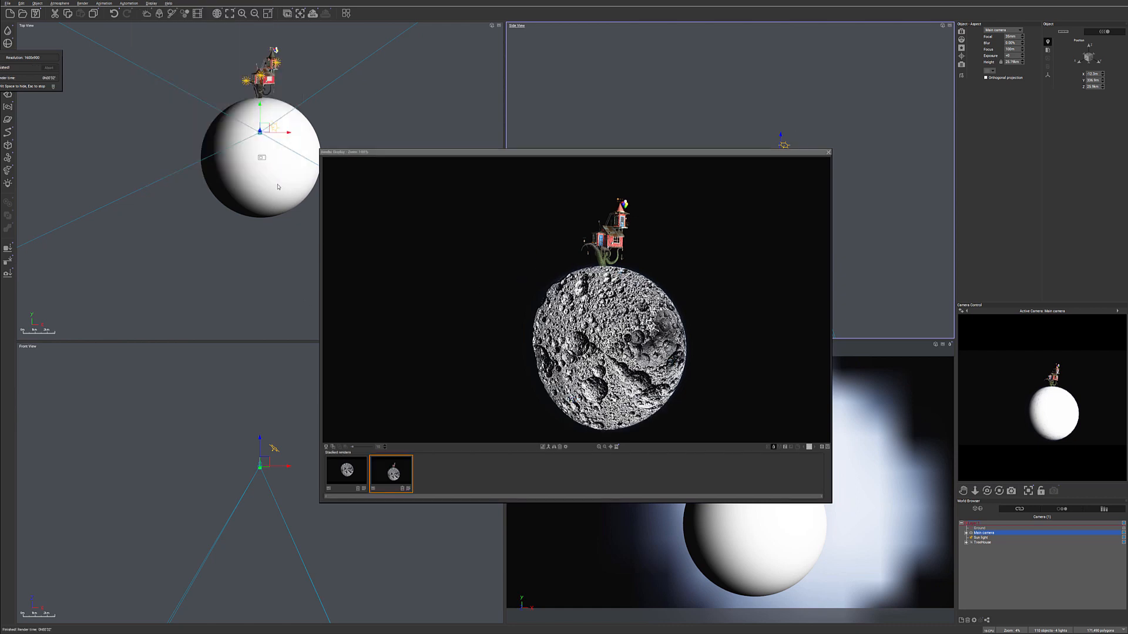
click(829, 152)
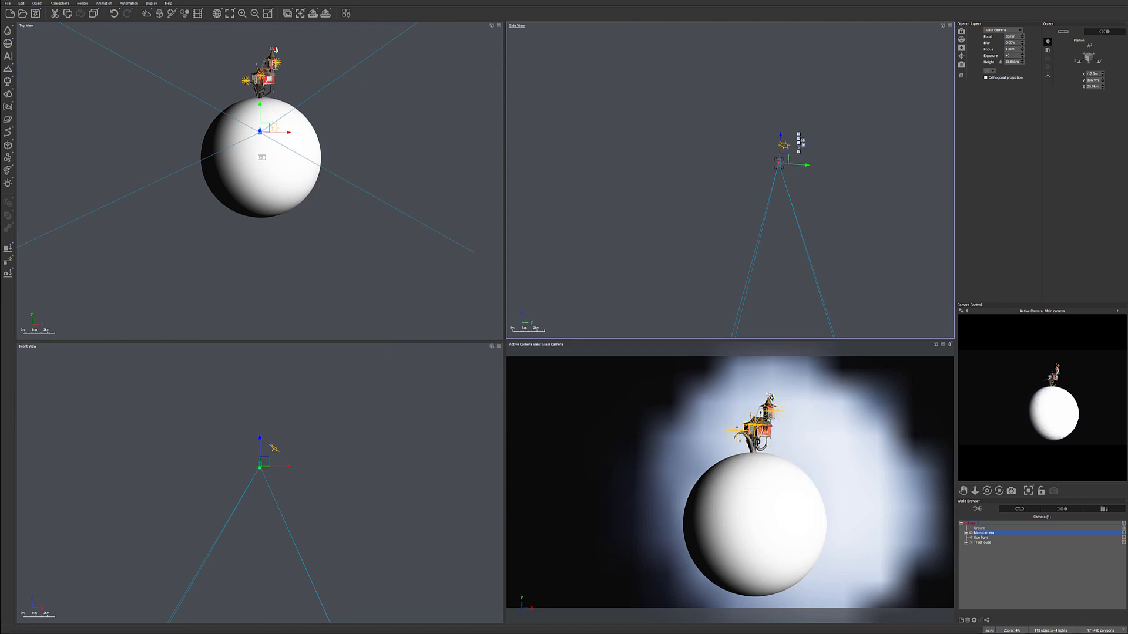
- In the Atmosphere Editor, raise the sky mean altitude to about 3.36 km and the decay mean altitude to about 2.94 km
click(60, 3)
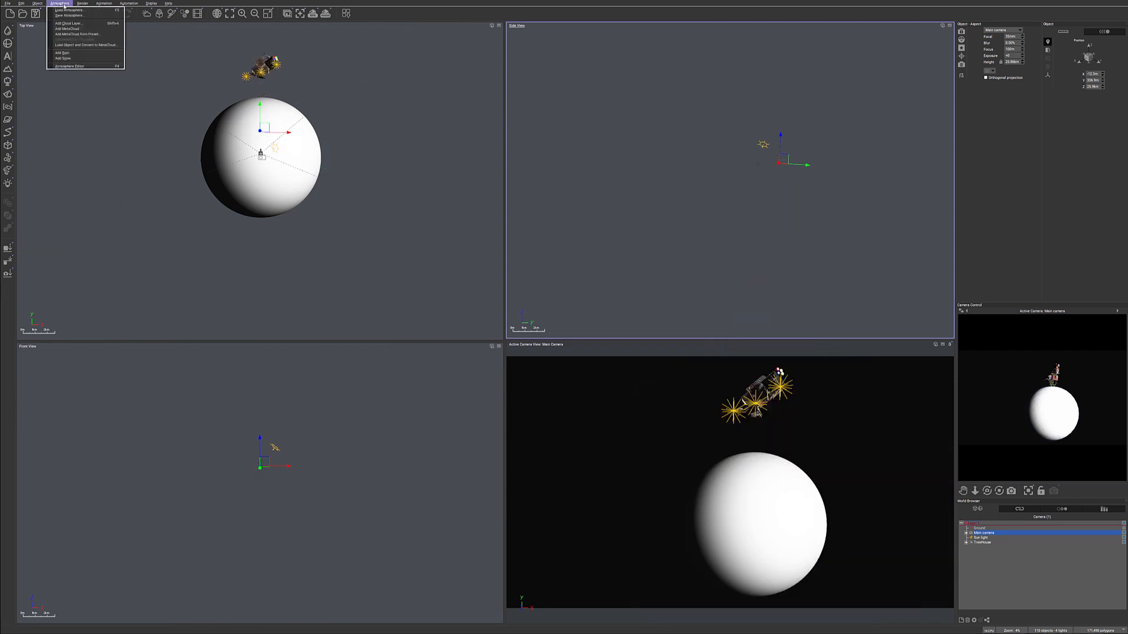
click(70, 16)
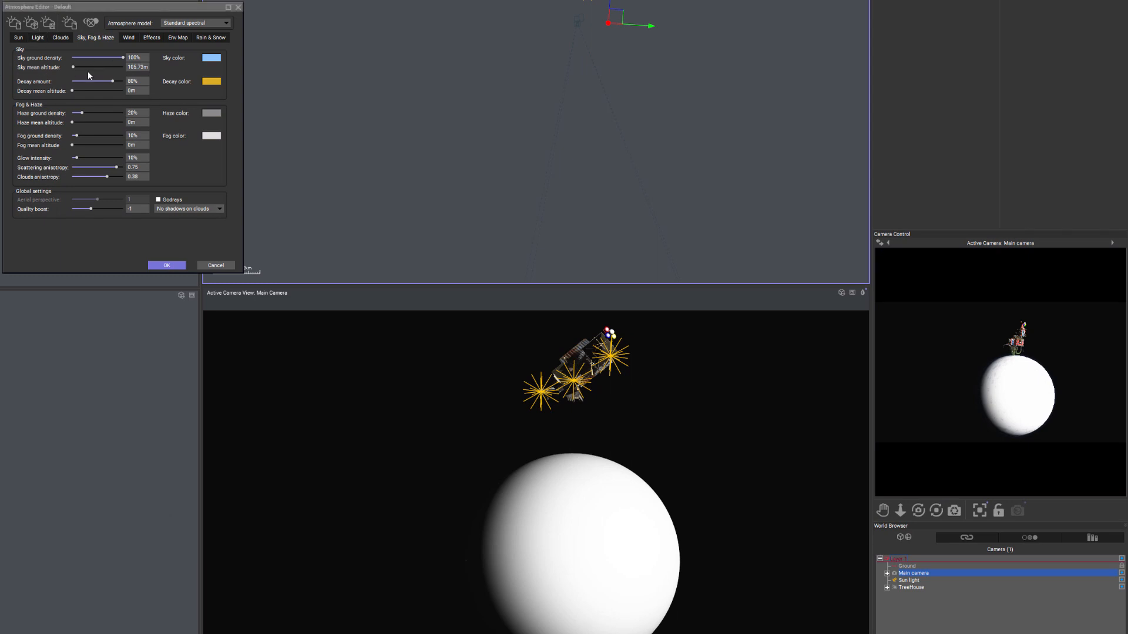
drag(73, 67, 90, 67)
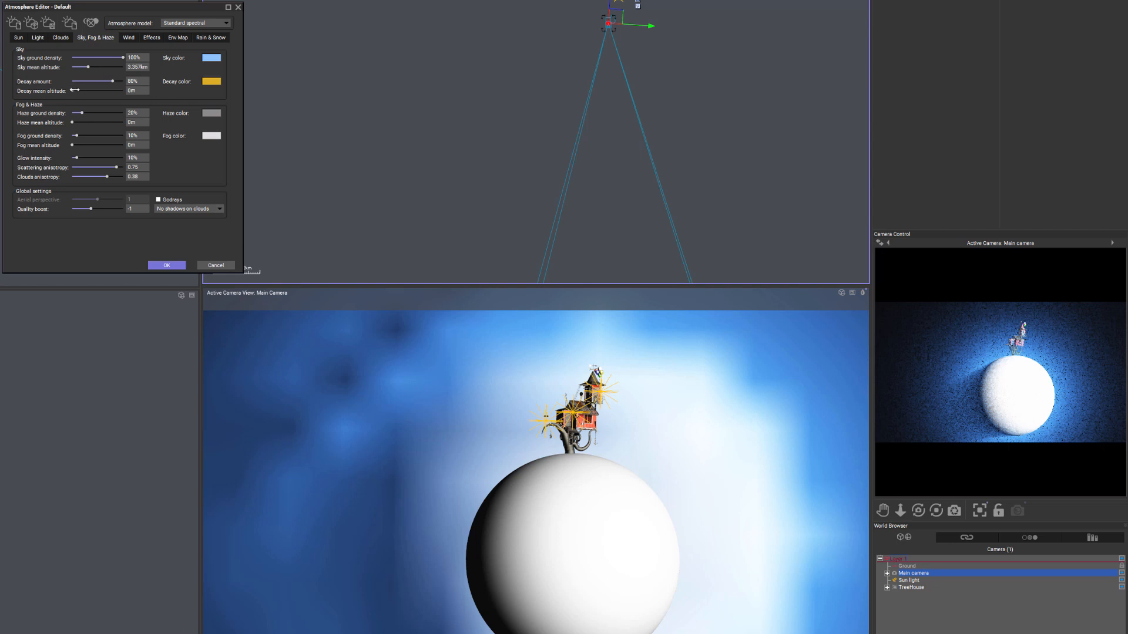
drag(75, 89, 89, 92)
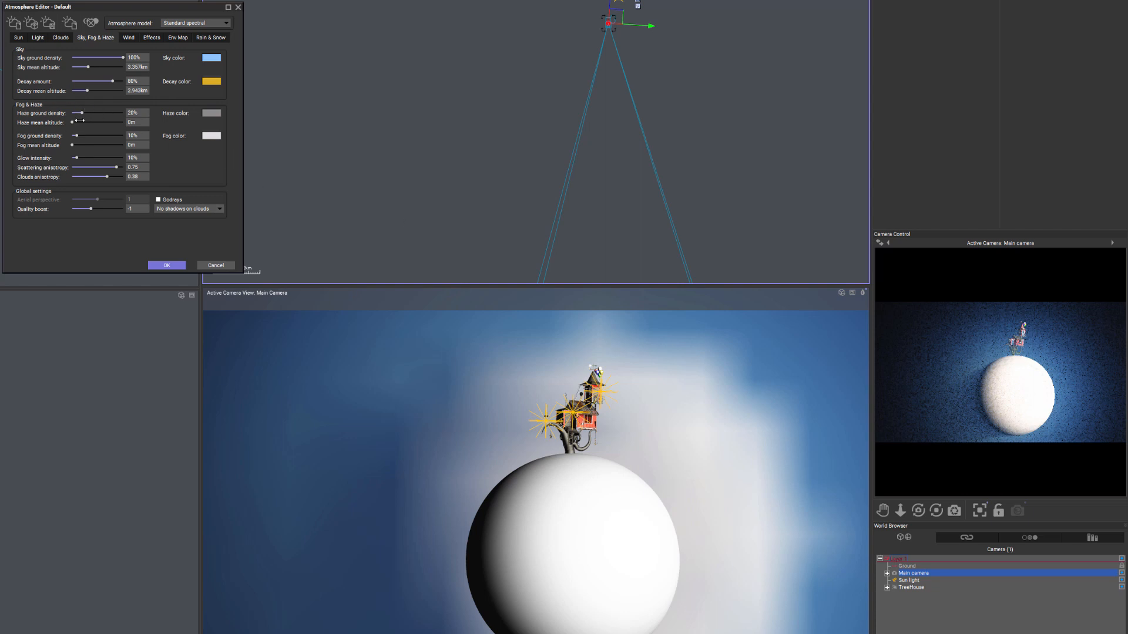
- Set the haze mean altitude to about 188 m and haze ground density to 79%, and lighten the haze color's grey
drag(79, 121, 111, 113)
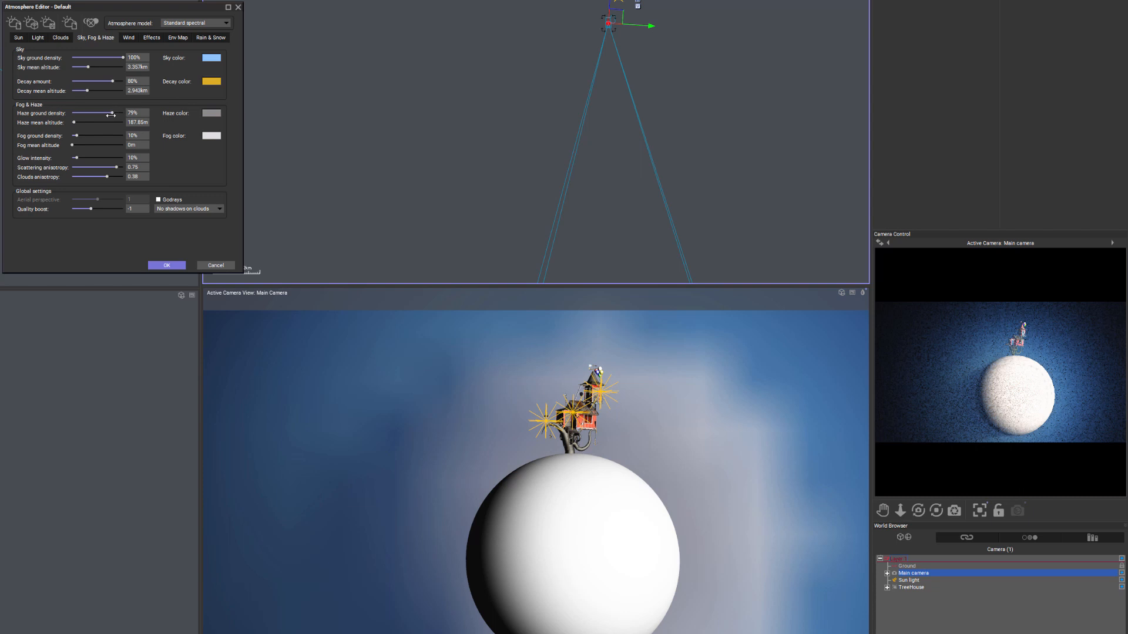
click(210, 113)
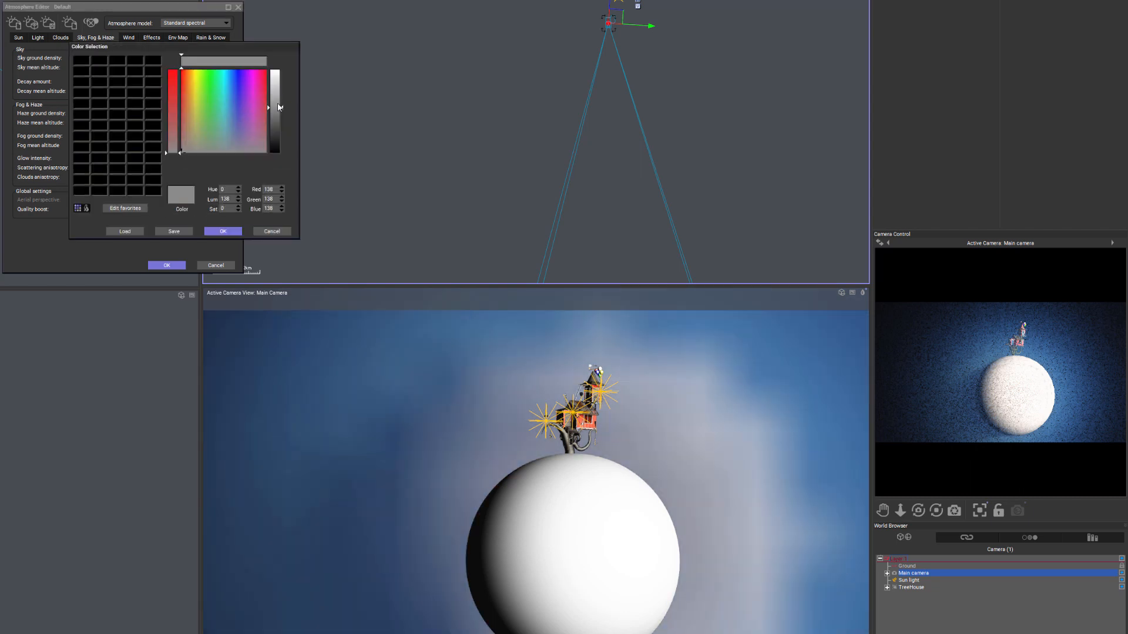
drag(277, 104, 277, 96)
click(223, 231)
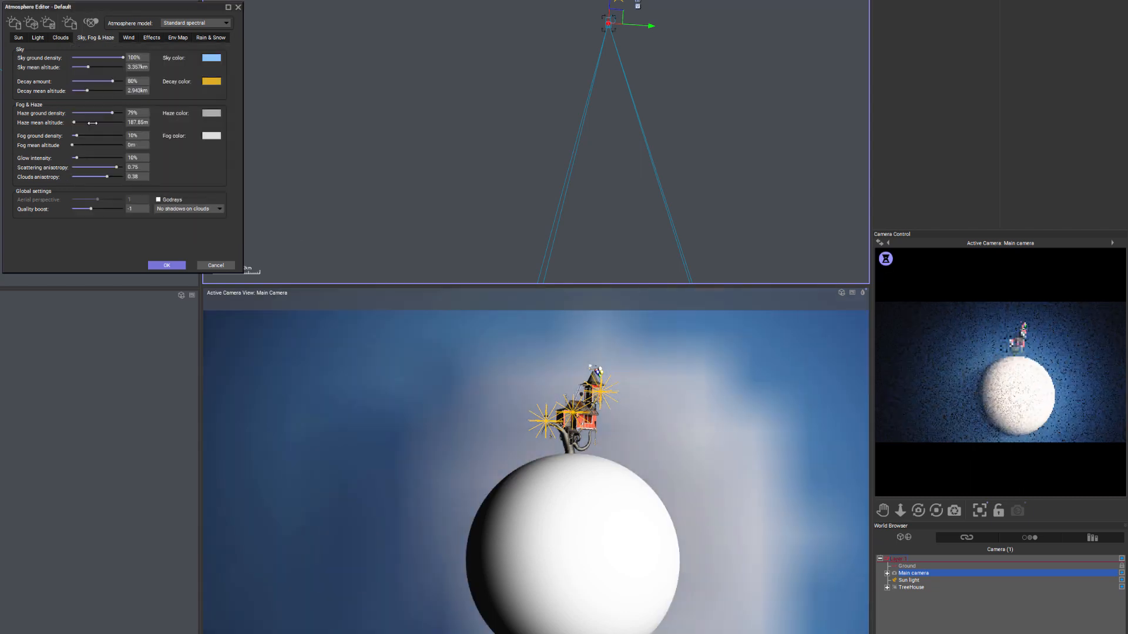
- Change the fog color to dark blue, and set the fog ground density to 17% and fog mean altitude to about 53.7 m
click(213, 138)
click(235, 104)
drag(277, 112, 277, 137)
click(234, 113)
click(223, 231)
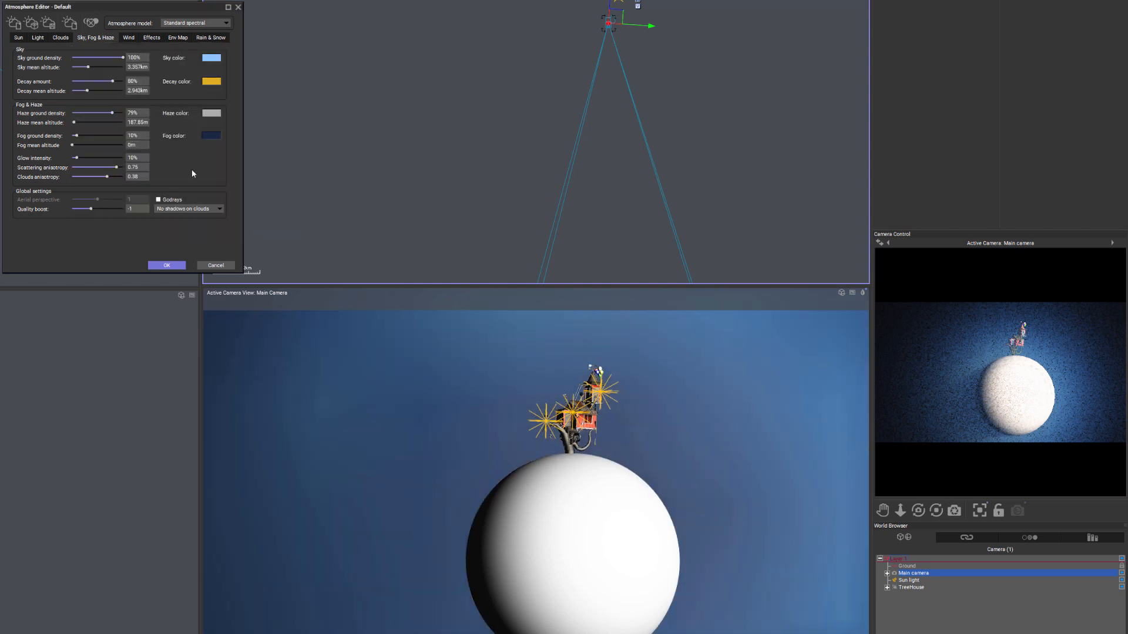
drag(81, 132, 84, 135)
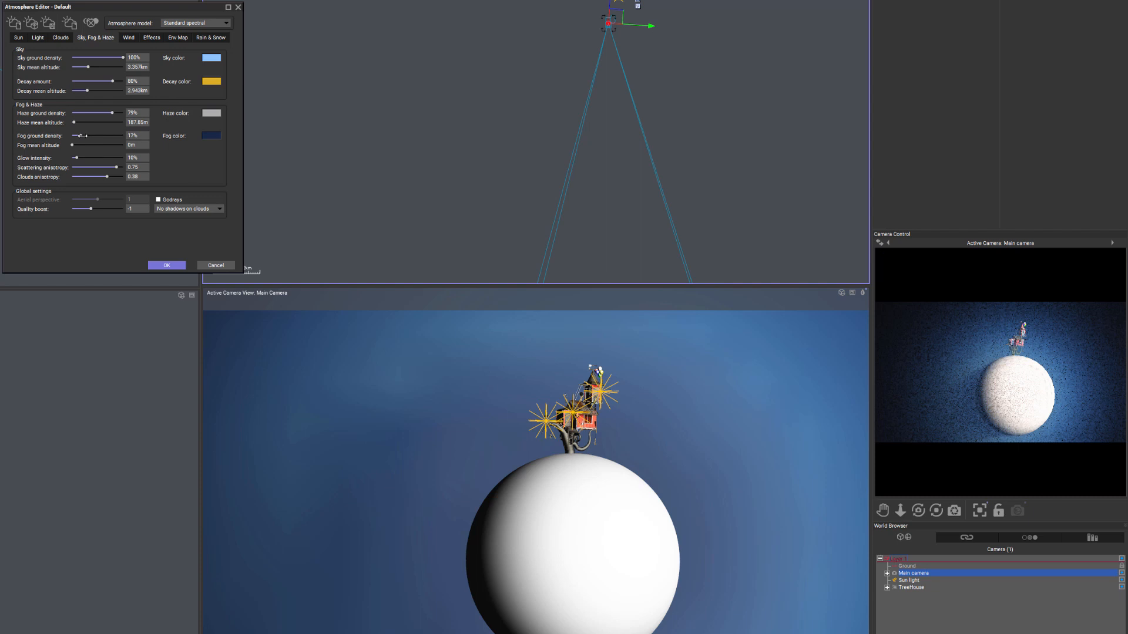
drag(73, 145, 76, 145)
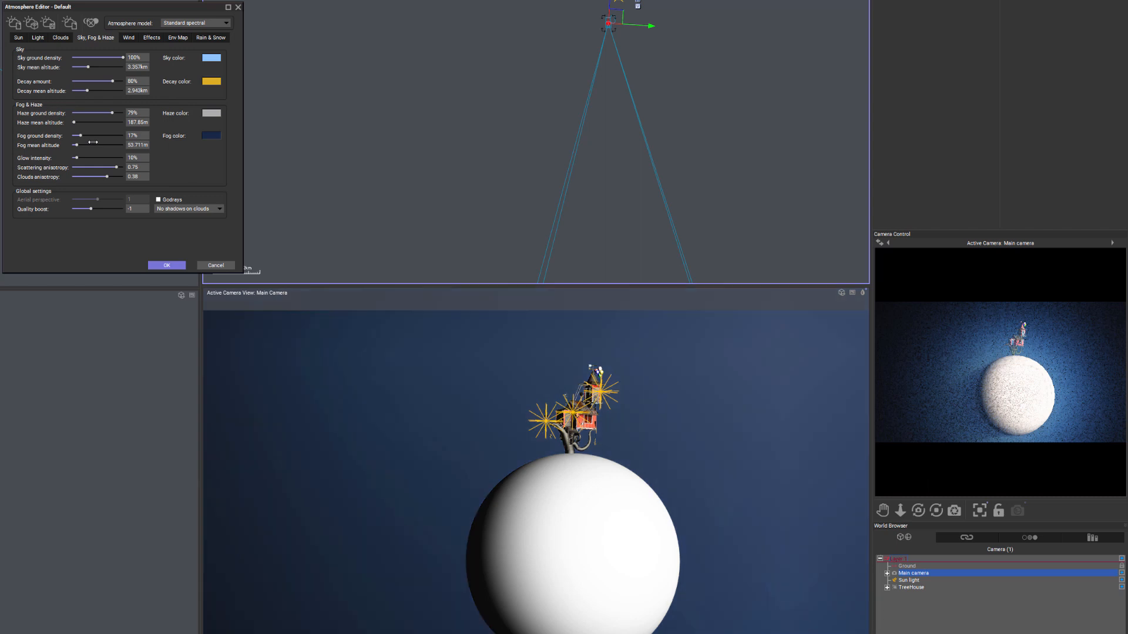
- Set the atmosphere's quality boost to 0 and darken the ambient light color to a muted dark blue
drag(92, 209, 109, 211)
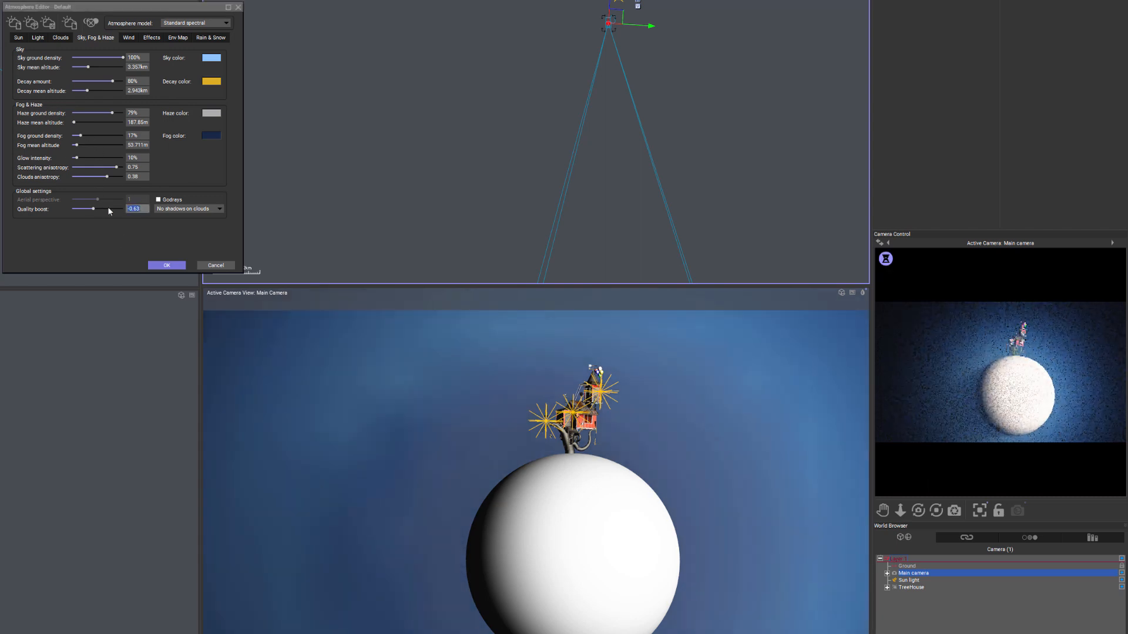
text(0)
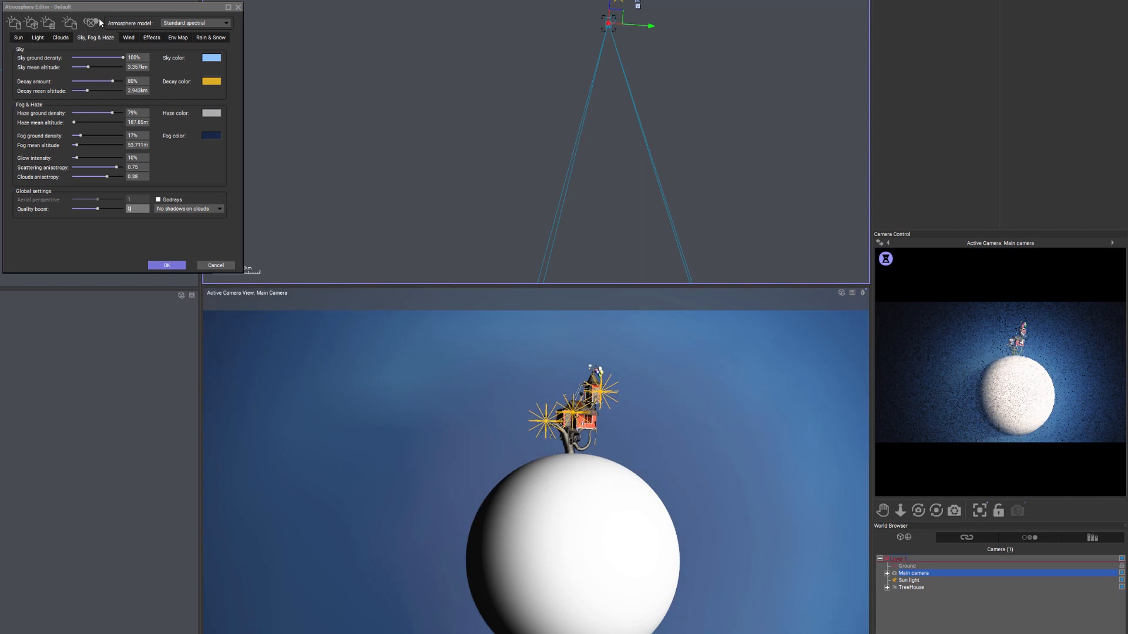
click(37, 39)
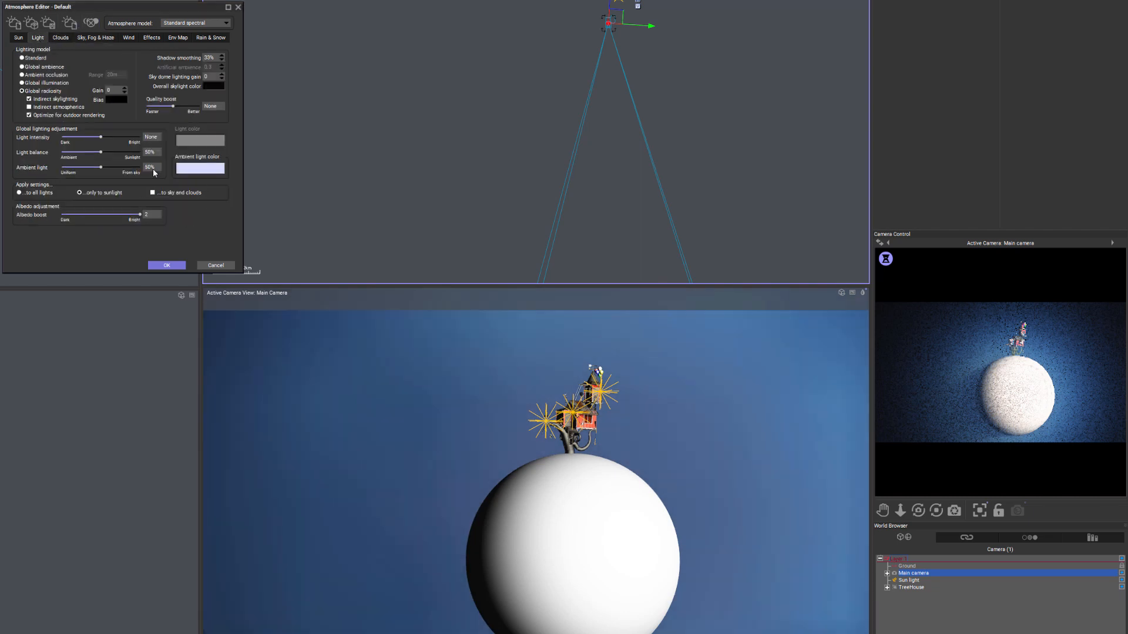
right_click(200, 168)
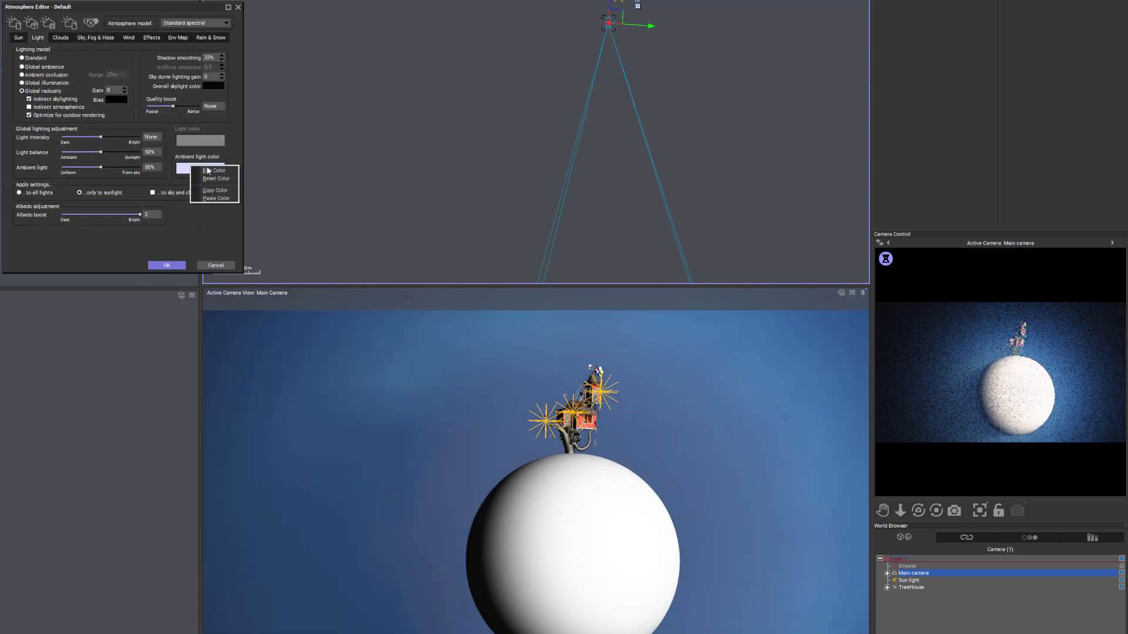
click(210, 169)
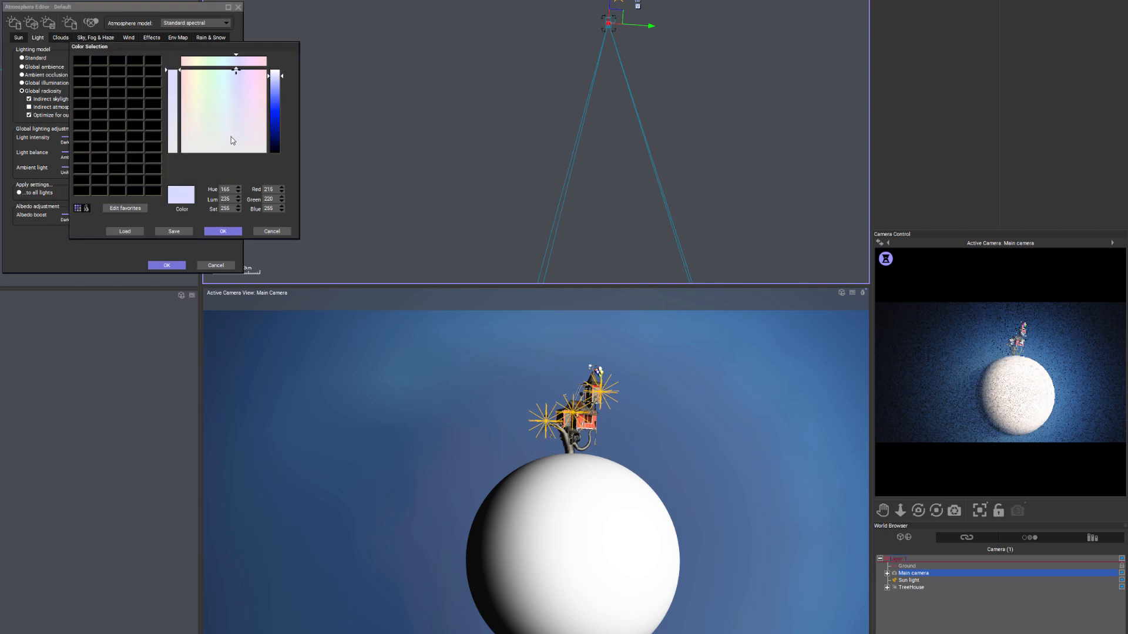
drag(278, 108, 274, 129)
click(223, 231)
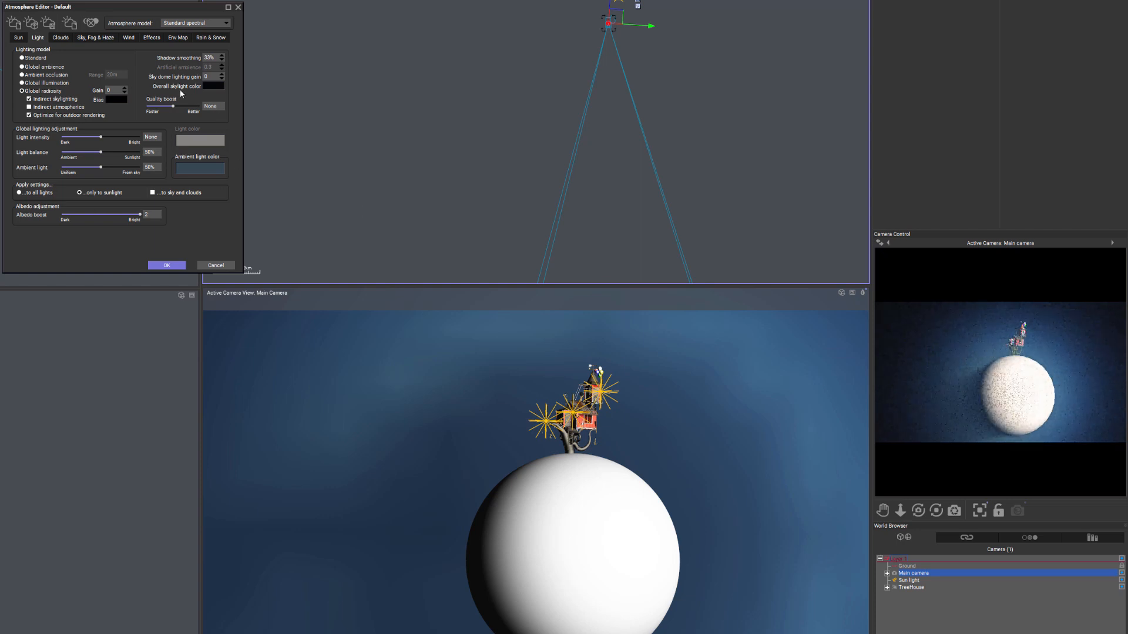
- Add the Big Cumulus cloud layer to the atmosphere and set its altitude to 50 m
click(60, 38)
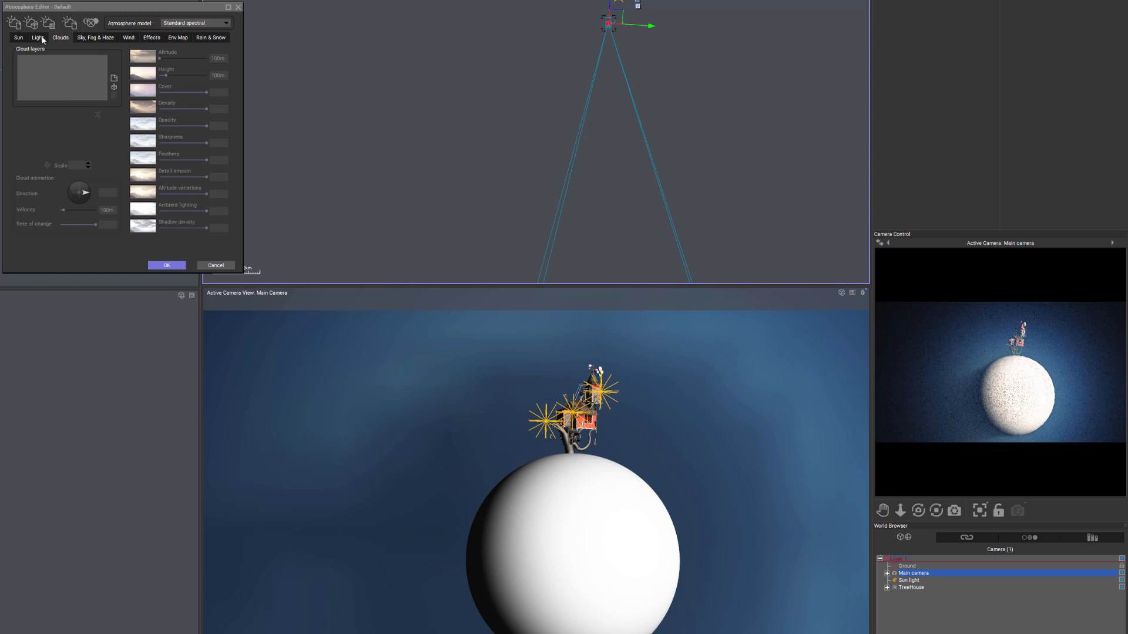
click(115, 87)
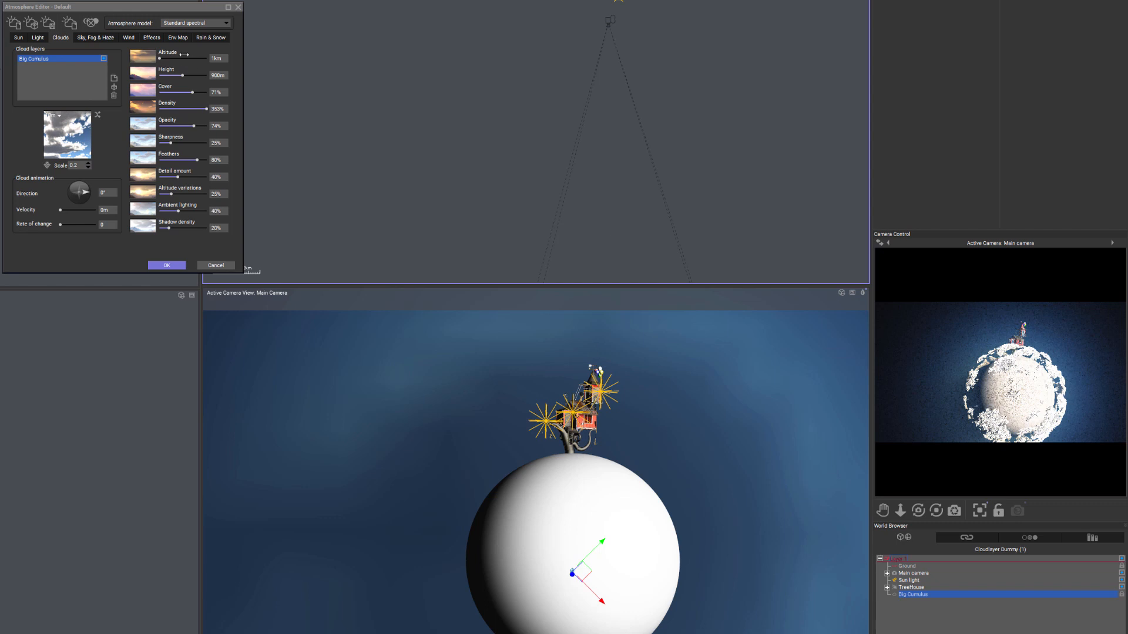
click(223, 59)
text(50m)
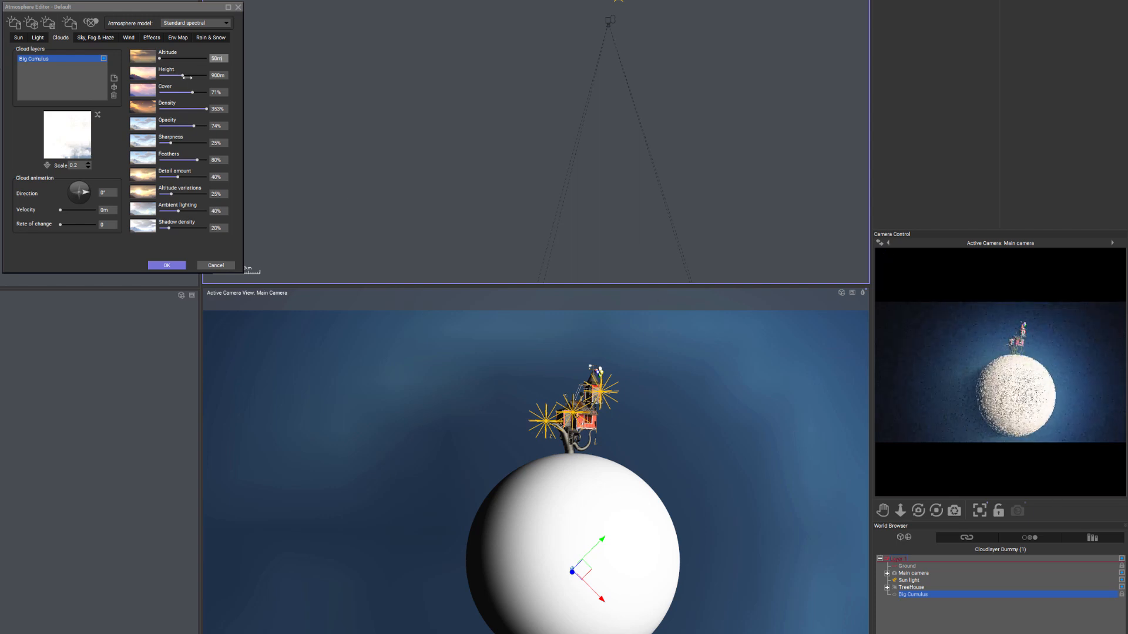
- Set the Big Cumulus layer's height to about 5.2 km, cover to 83%, density to 18% and opacity to 100%
drag(182, 73, 196, 73)
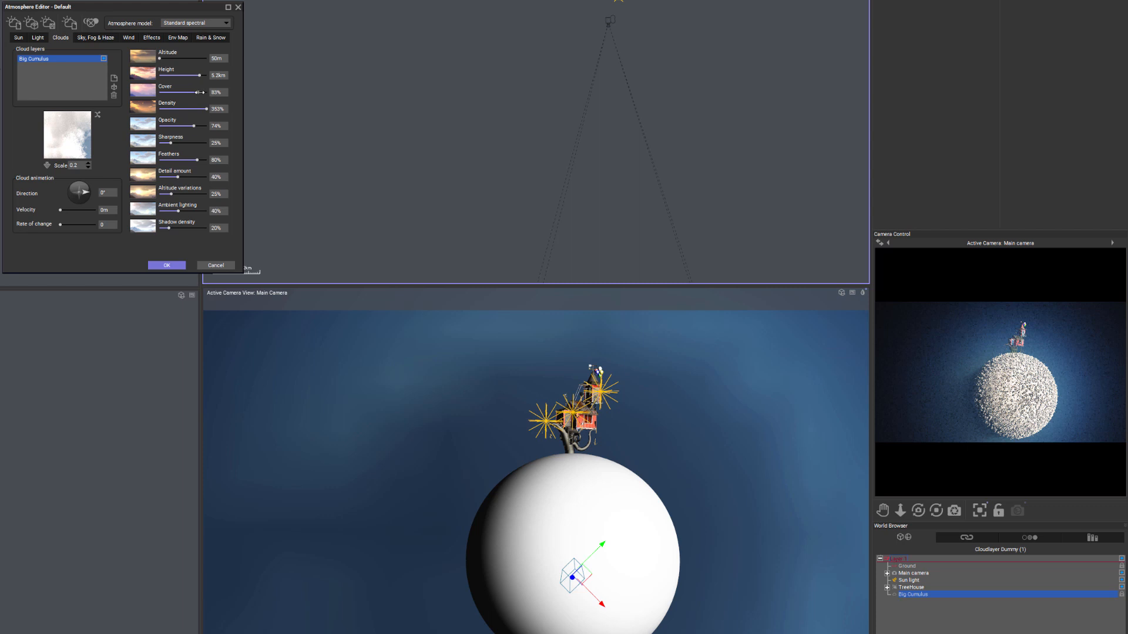
drag(205, 109, 167, 110)
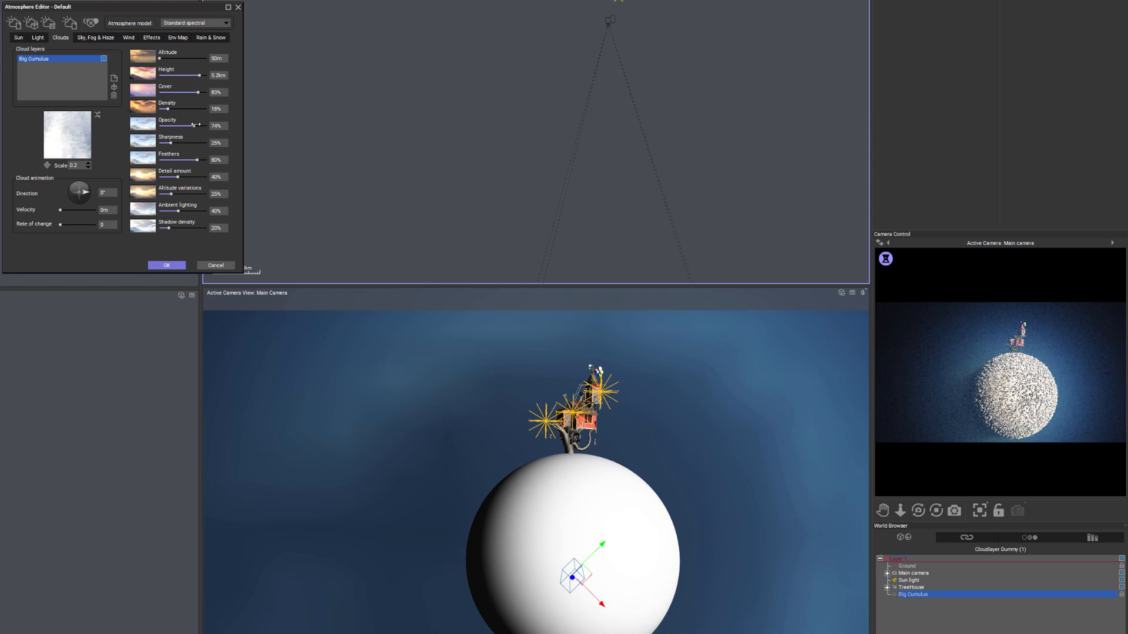
drag(199, 125, 272, 126)
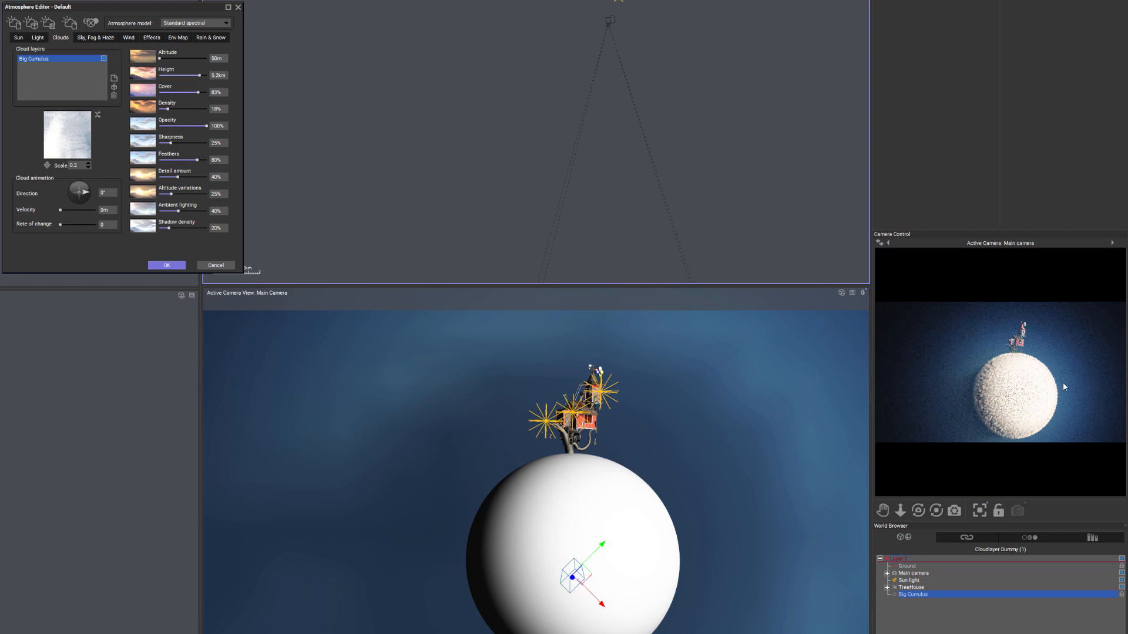
right_click(1034, 363)
- Set the cloud layer's sharpness to 9%, detail amount to 27%, altitude variations and ambient lighting to 100%, and shadow density to 72%
drag(175, 145, 167, 144)
drag(177, 176, 171, 176)
drag(171, 194, 309, 200)
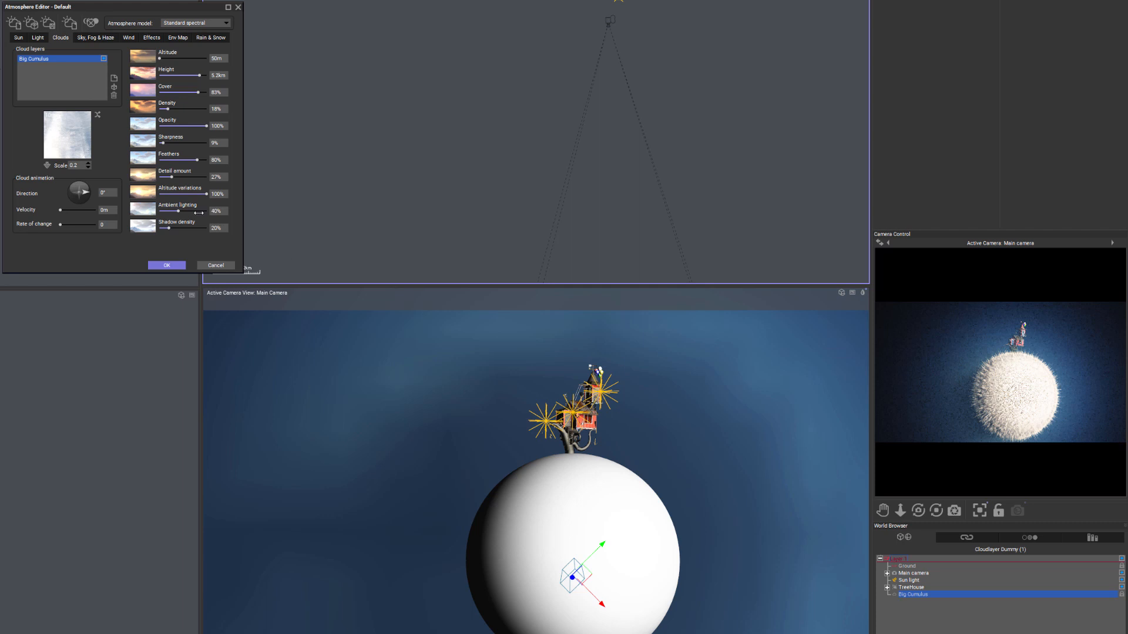
drag(179, 210, 193, 228)
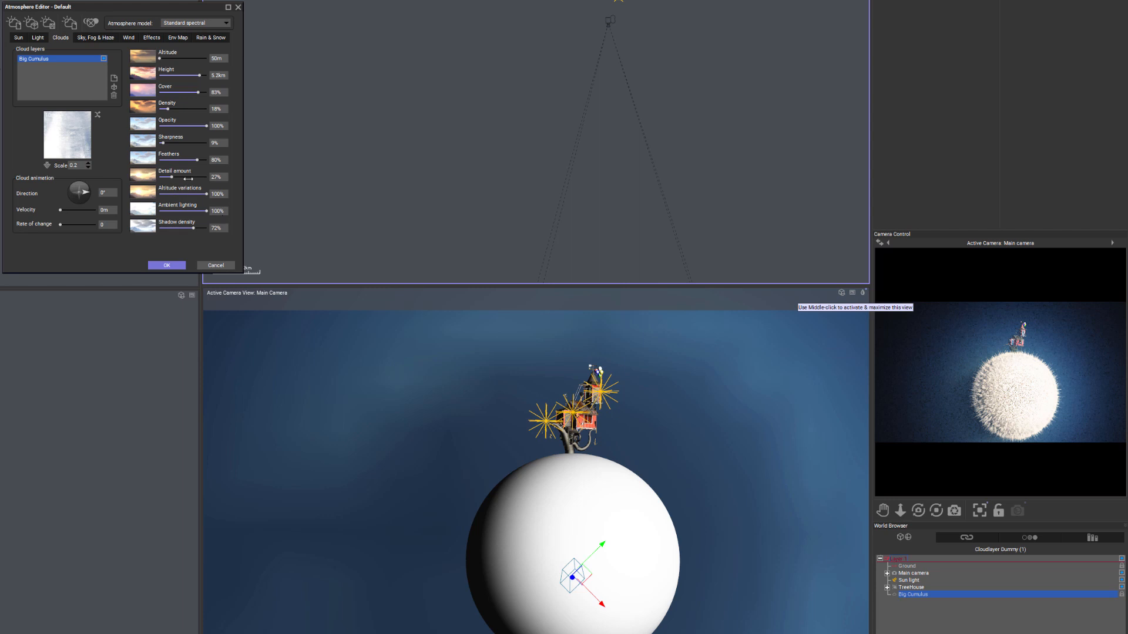
- In the Big Cumulus advanced cloud material, enable Force ambient color and make the sky ambient color dark navy blue
double_click(64, 136)
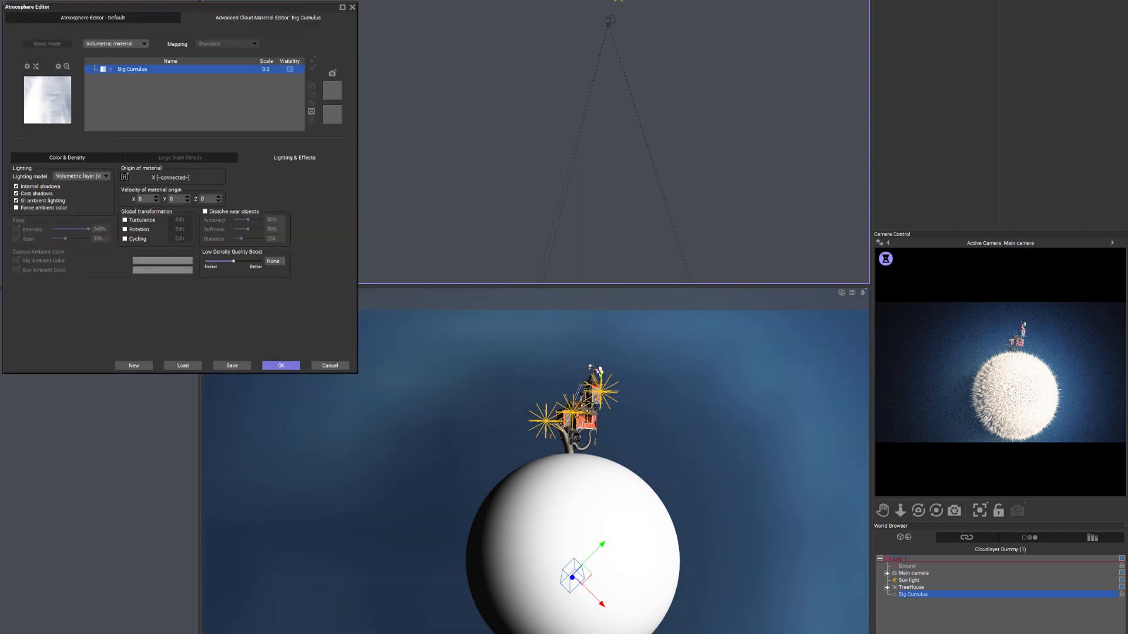
drag(359, 377, 588, 419)
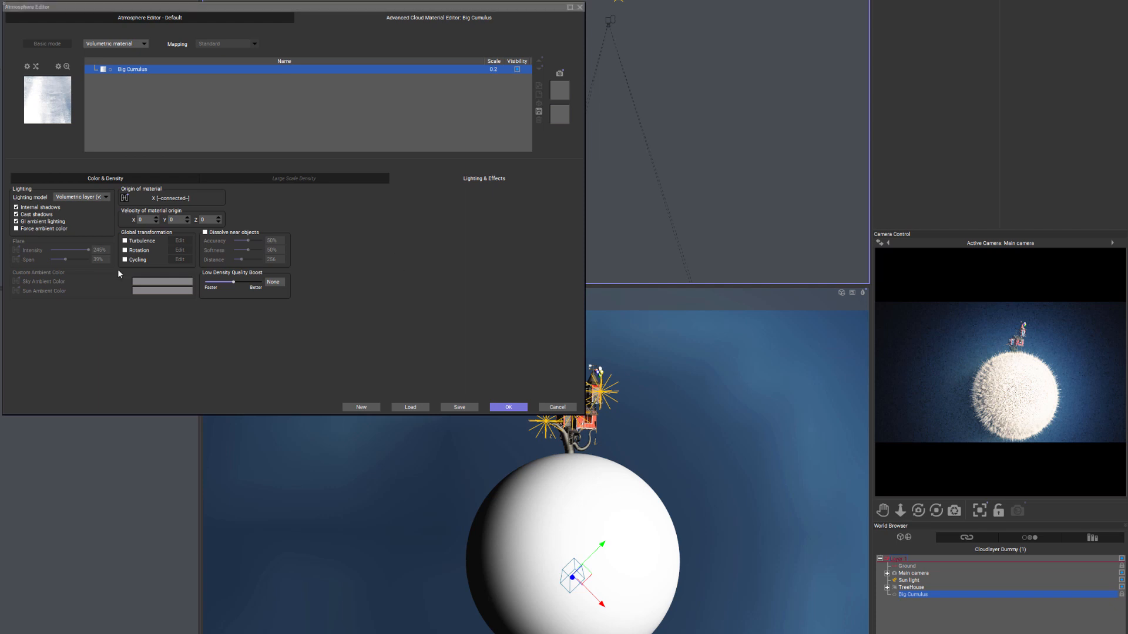
click(40, 229)
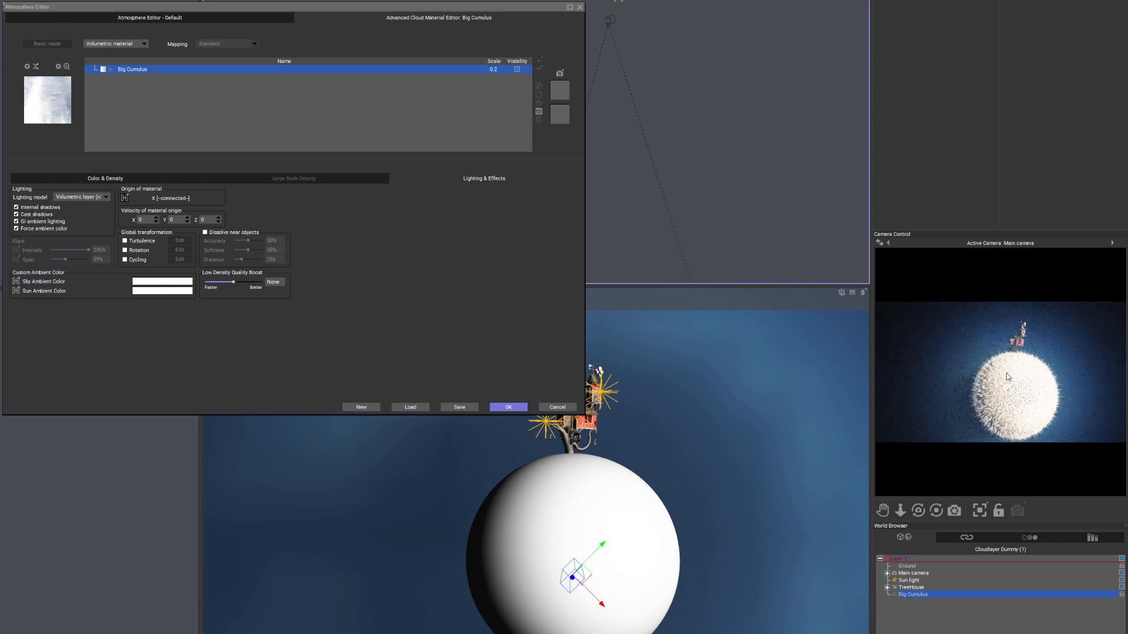
click(158, 283)
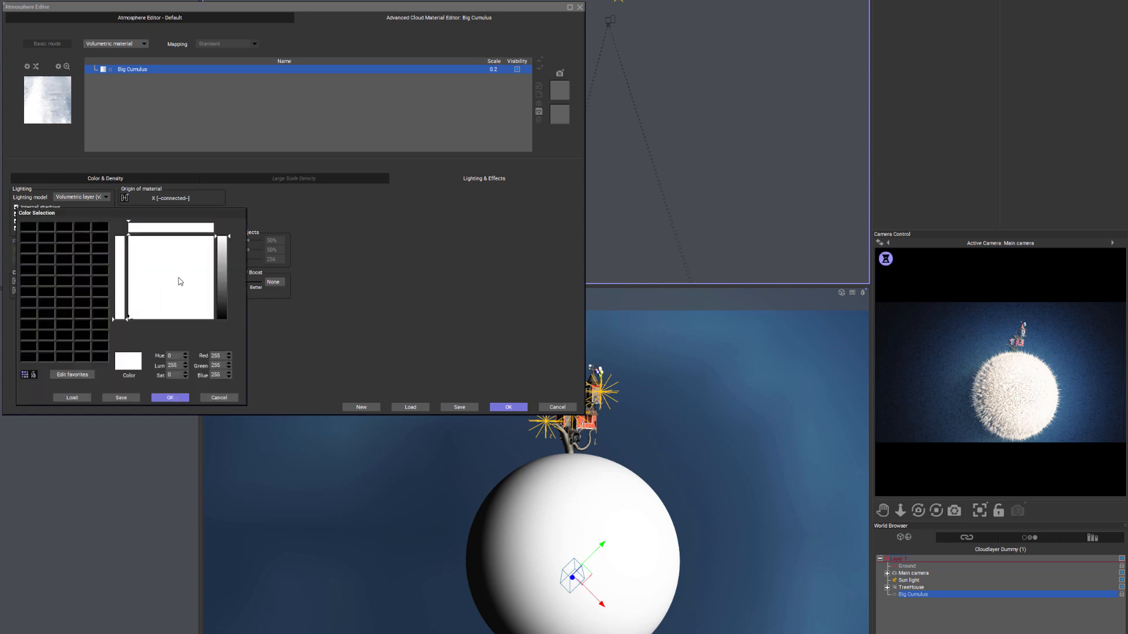
drag(182, 281, 225, 307)
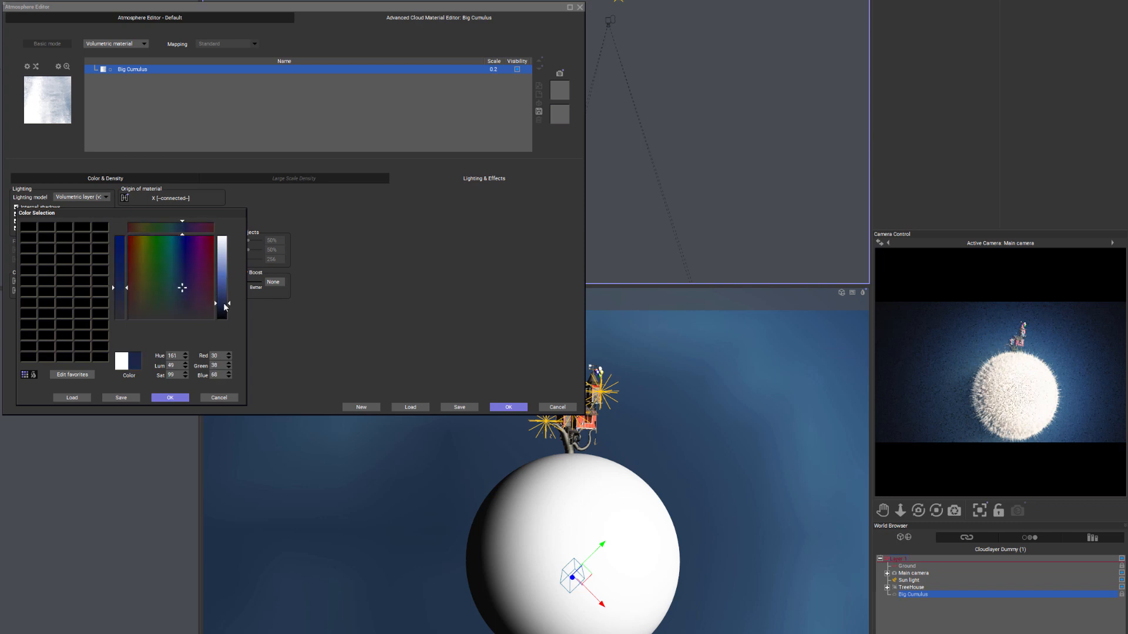
click(167, 397)
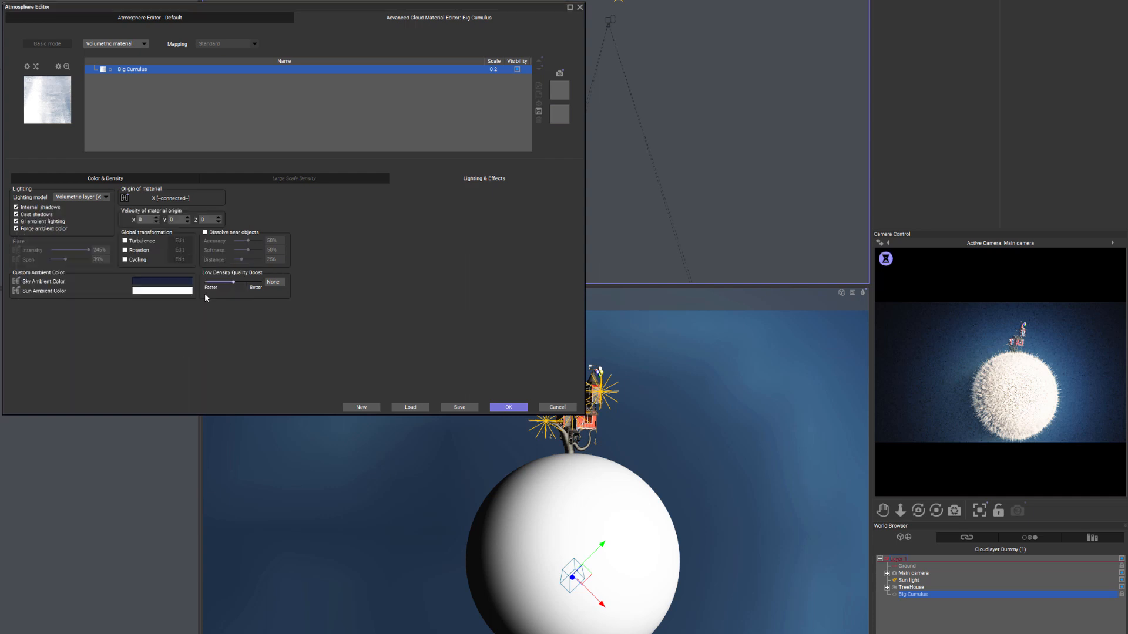
- Change the cloud material's sun ambient color to a dark brownish orange and refresh the camera preview
double_click(171, 292)
click(155, 258)
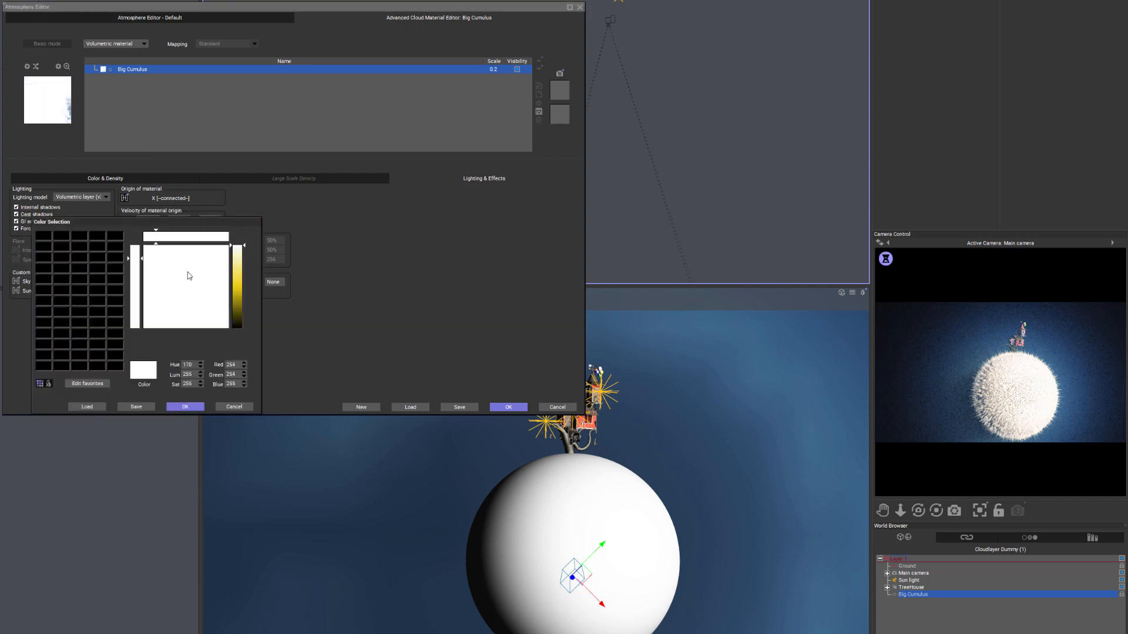
drag(238, 294, 235, 304)
click(153, 252)
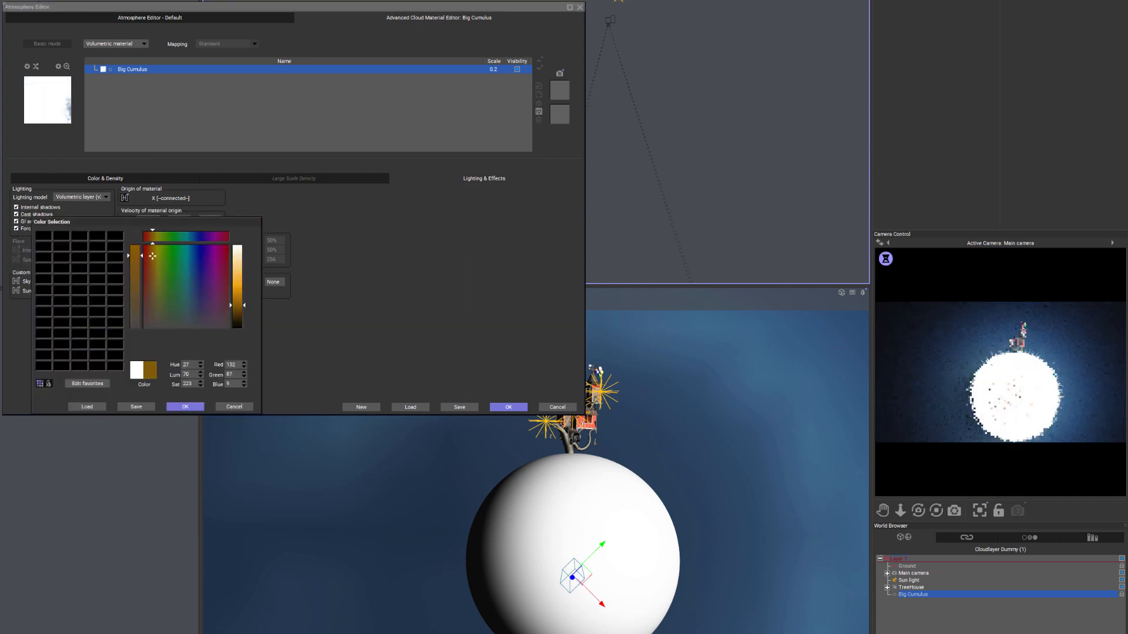
click(151, 251)
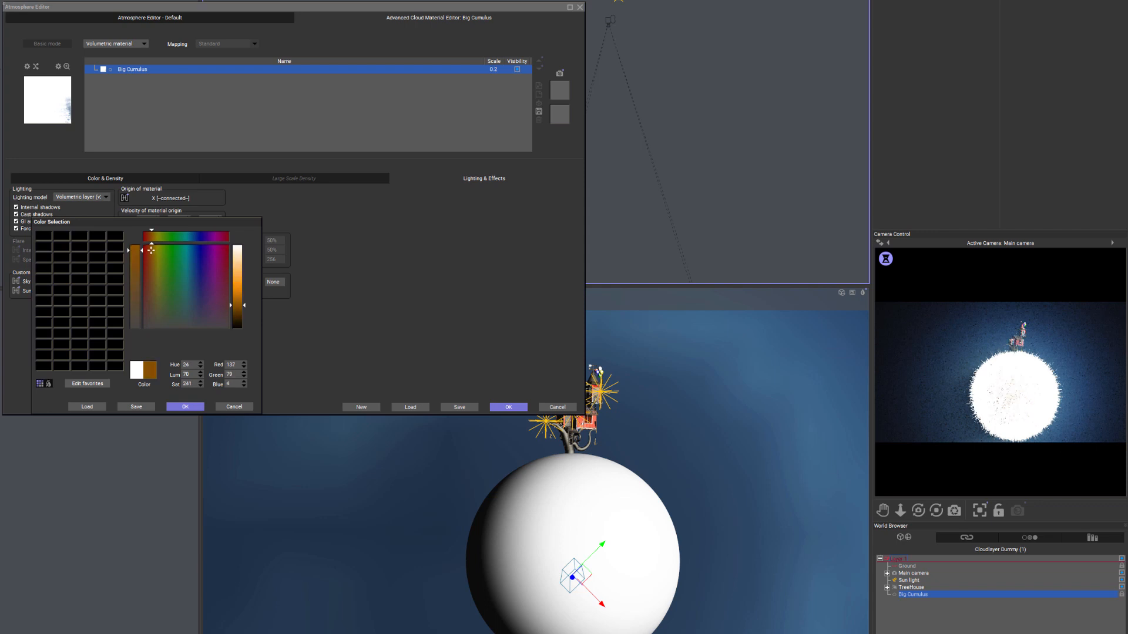
click(187, 407)
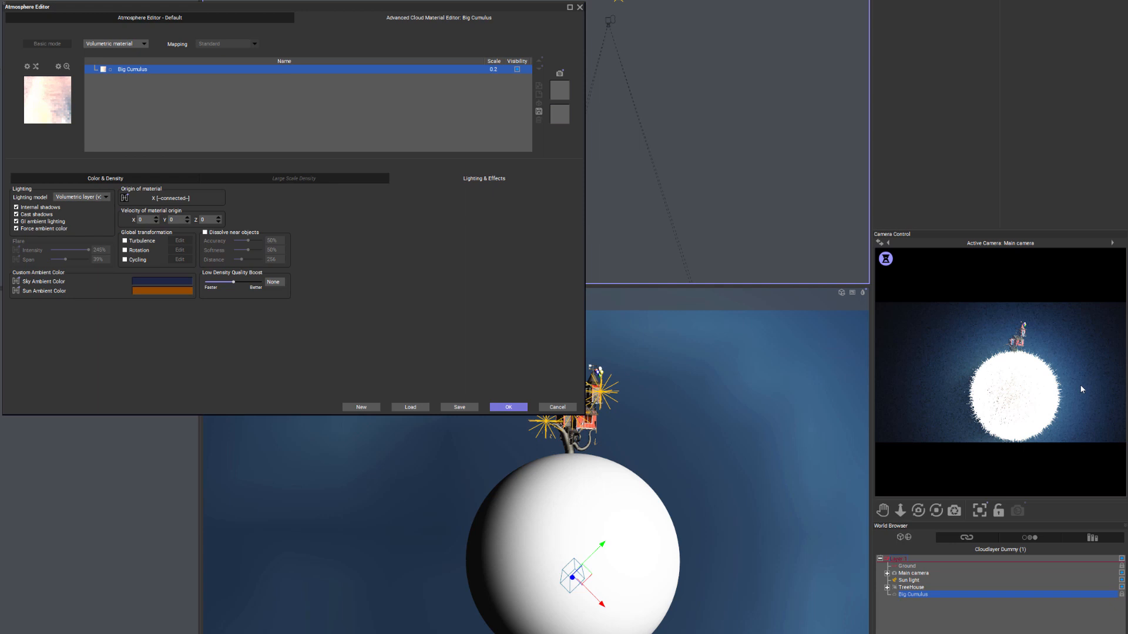
right_click(1003, 383)
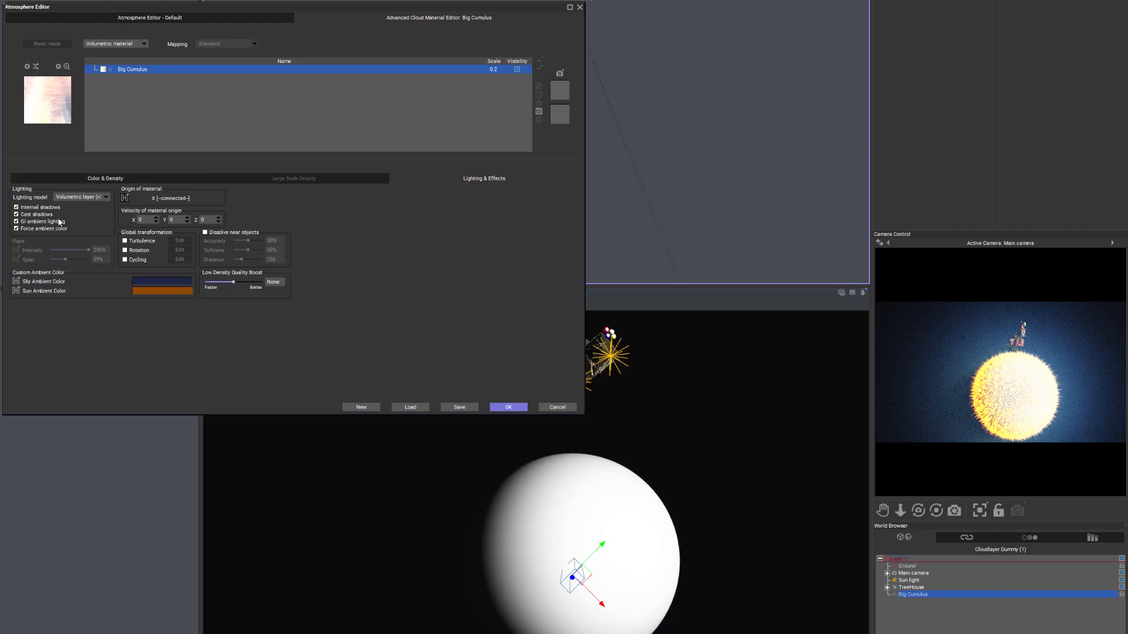
- Reshape the custom cloud layer profile into a broad plateau with a slightly lowered upper-left point and a steep drop at the right end
click(109, 178)
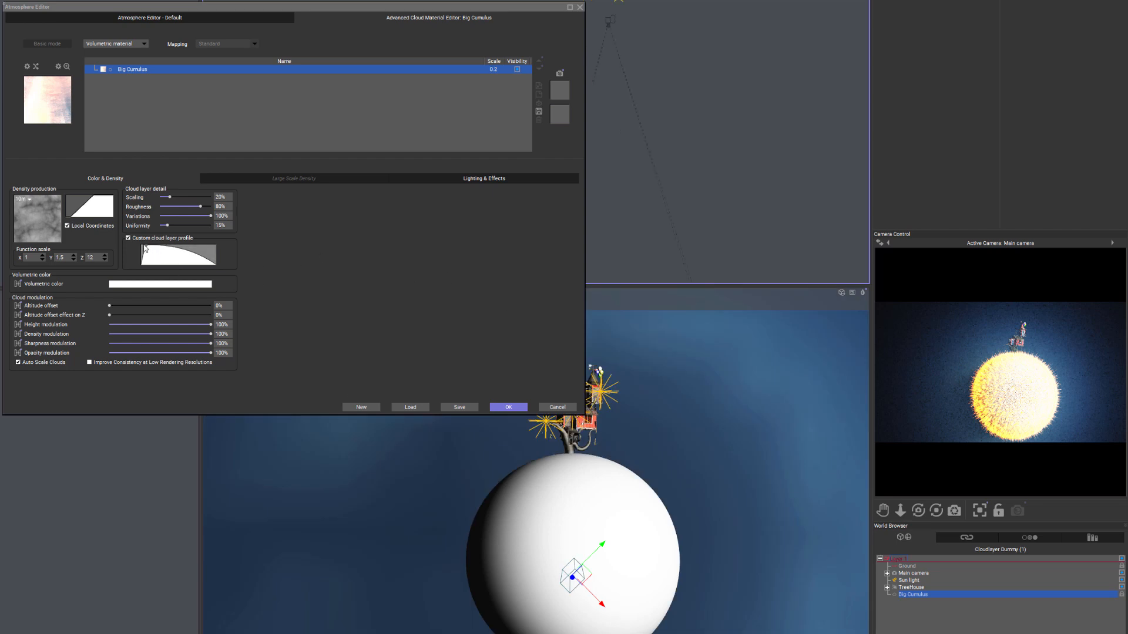
right_click(174, 253)
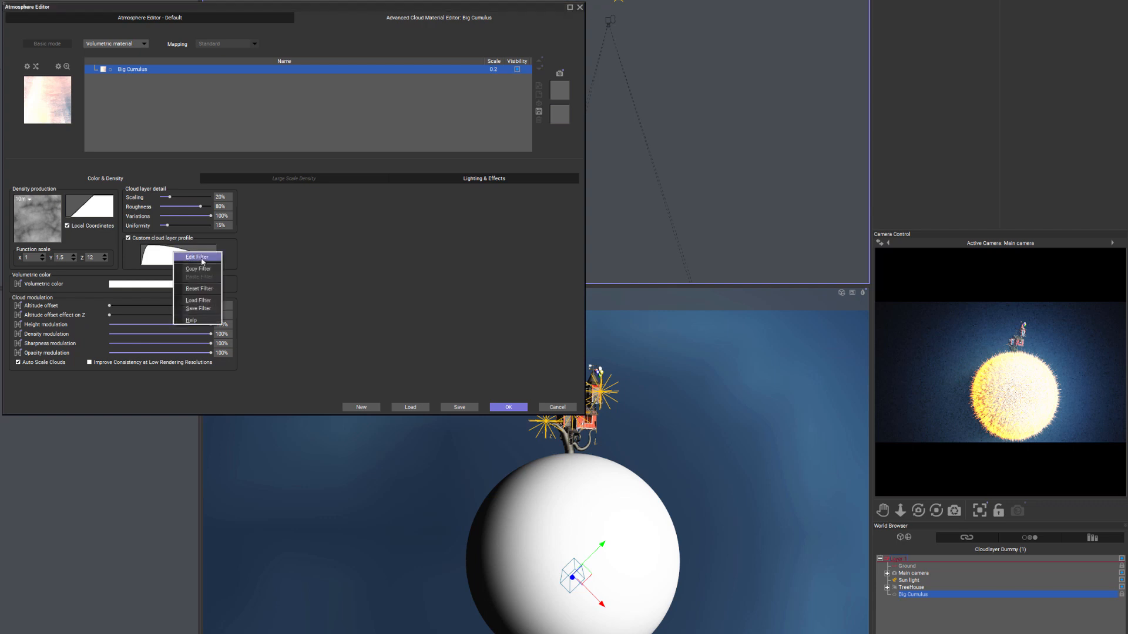
click(199, 257)
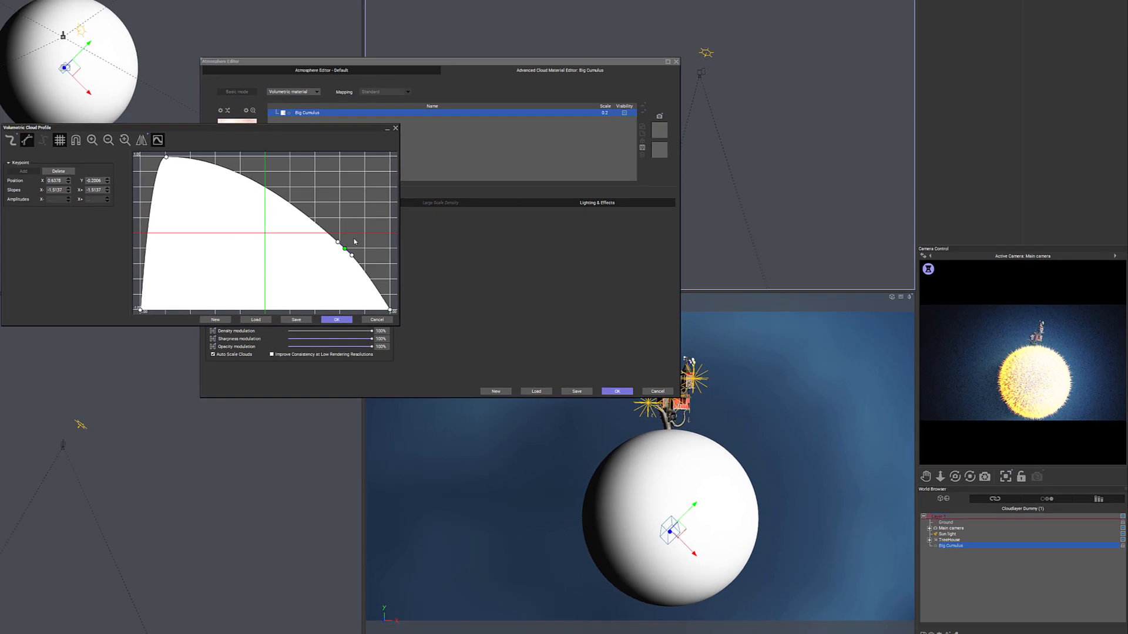
click(214, 233)
drag(204, 236, 235, 183)
drag(386, 206, 382, 194)
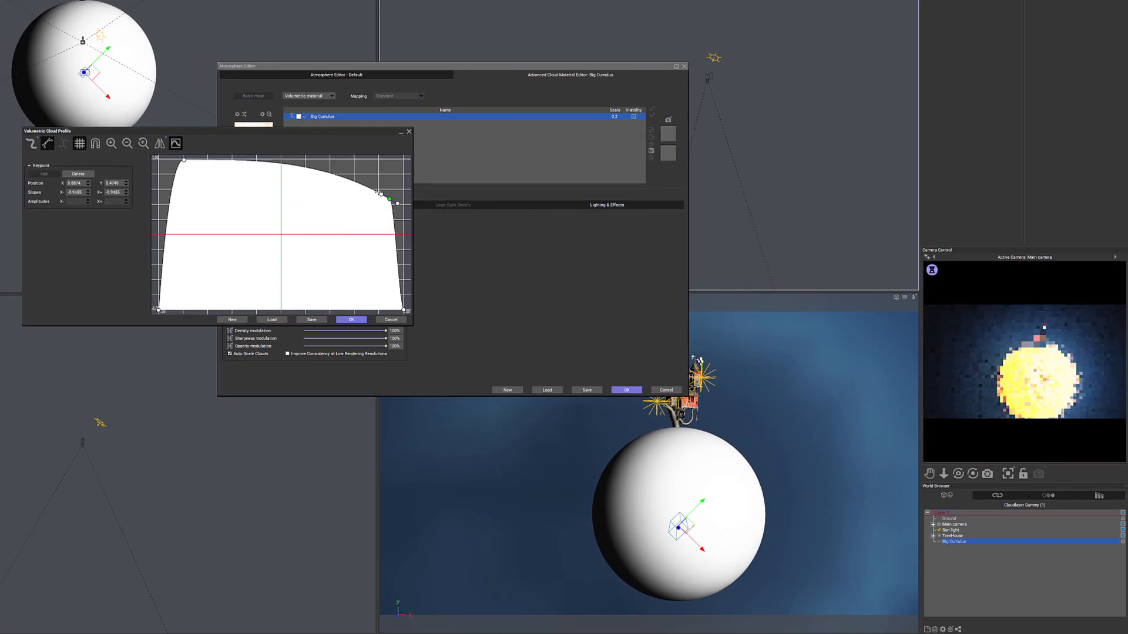
click(184, 160)
drag(184, 163, 183, 167)
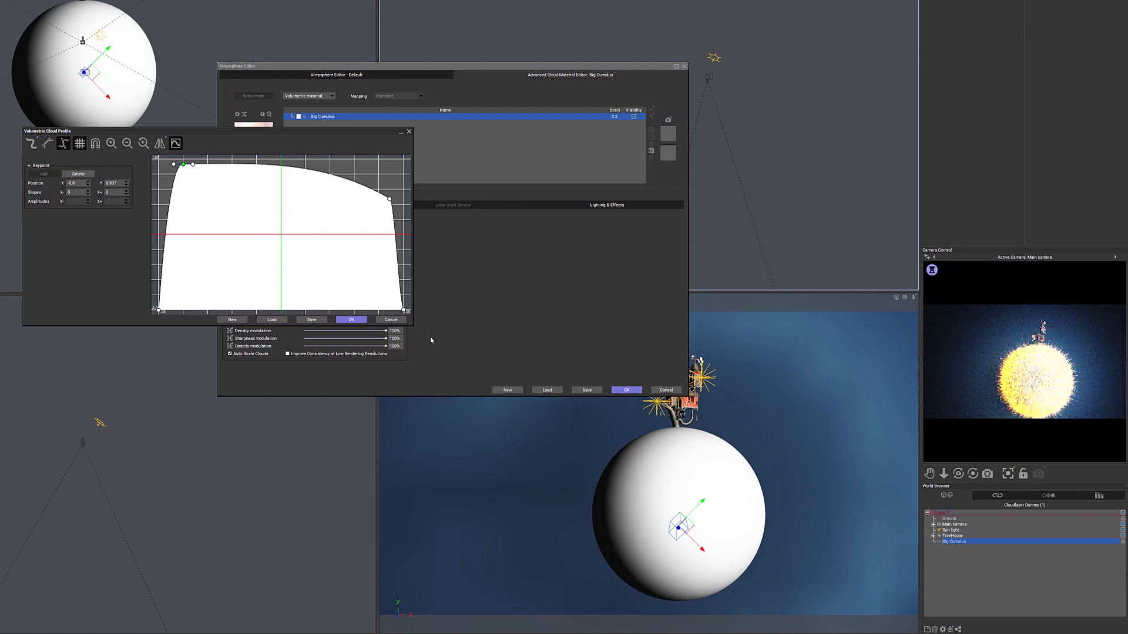
click(351, 320)
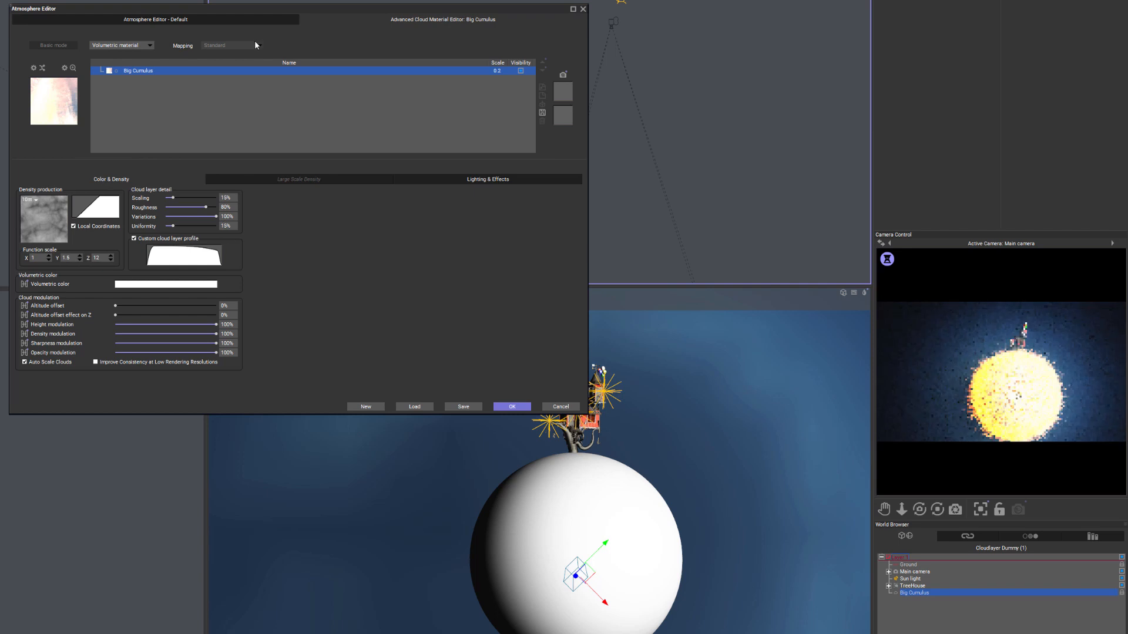
- Return to the atmosphere's cloud settings and set the Big Cumulus layer's scale to 0.6
click(200, 18)
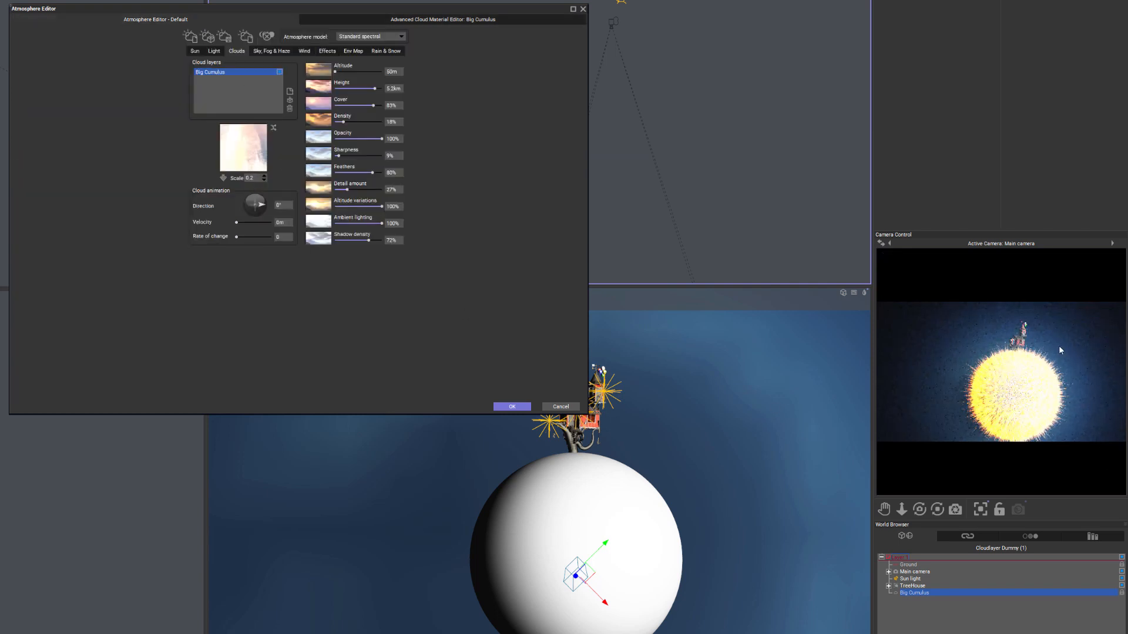
click(252, 178)
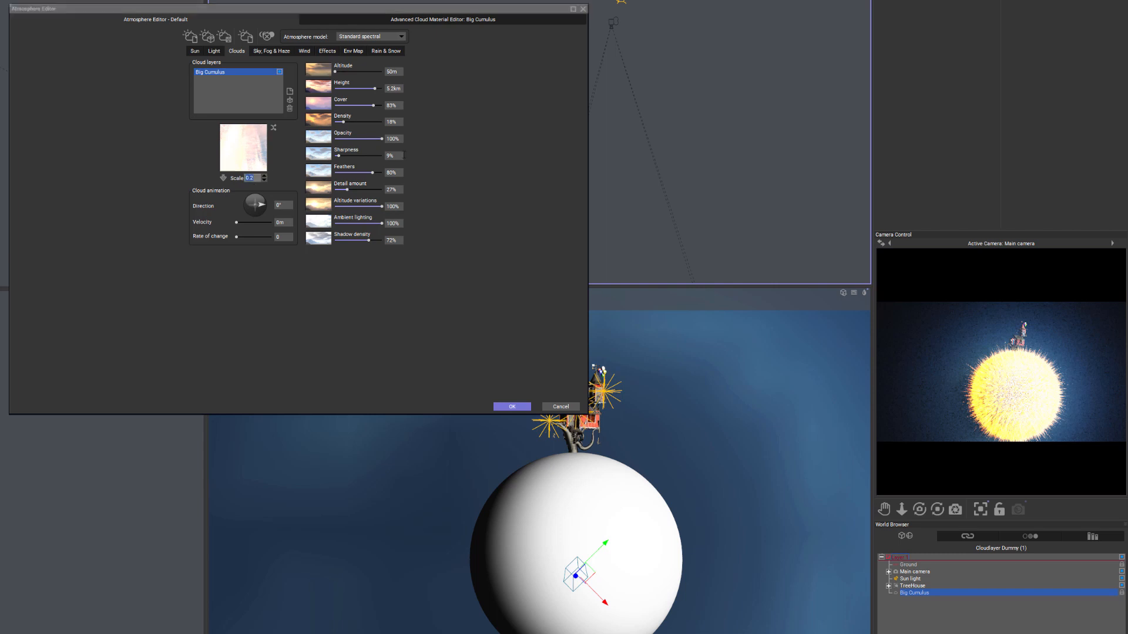
text(0.6)
key(Return)
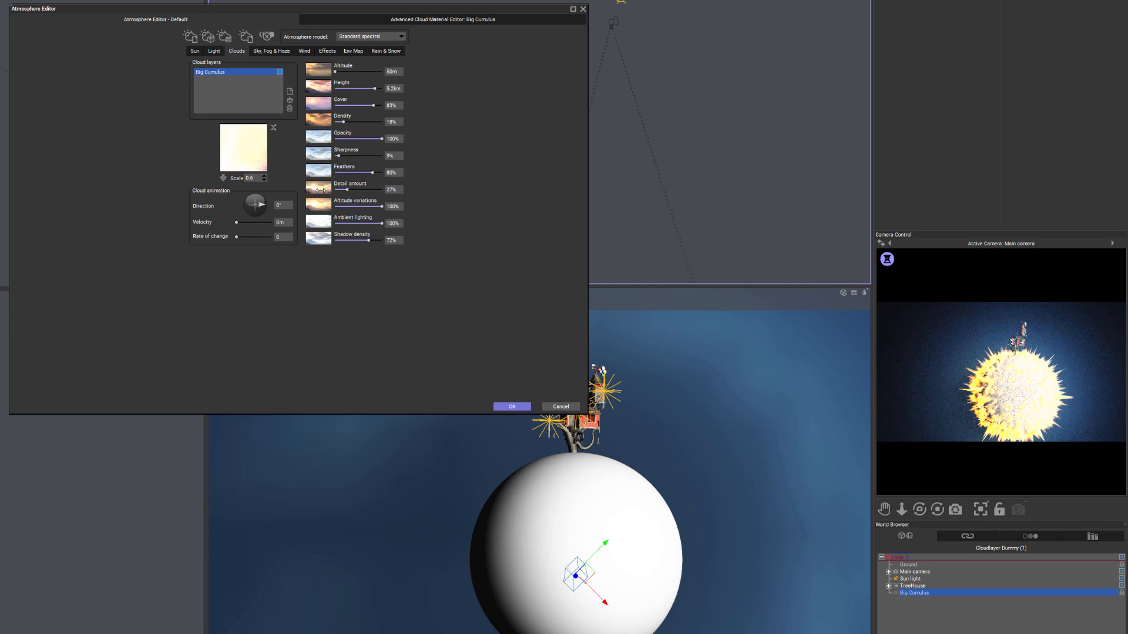
drag(256, 178, 213, 161)
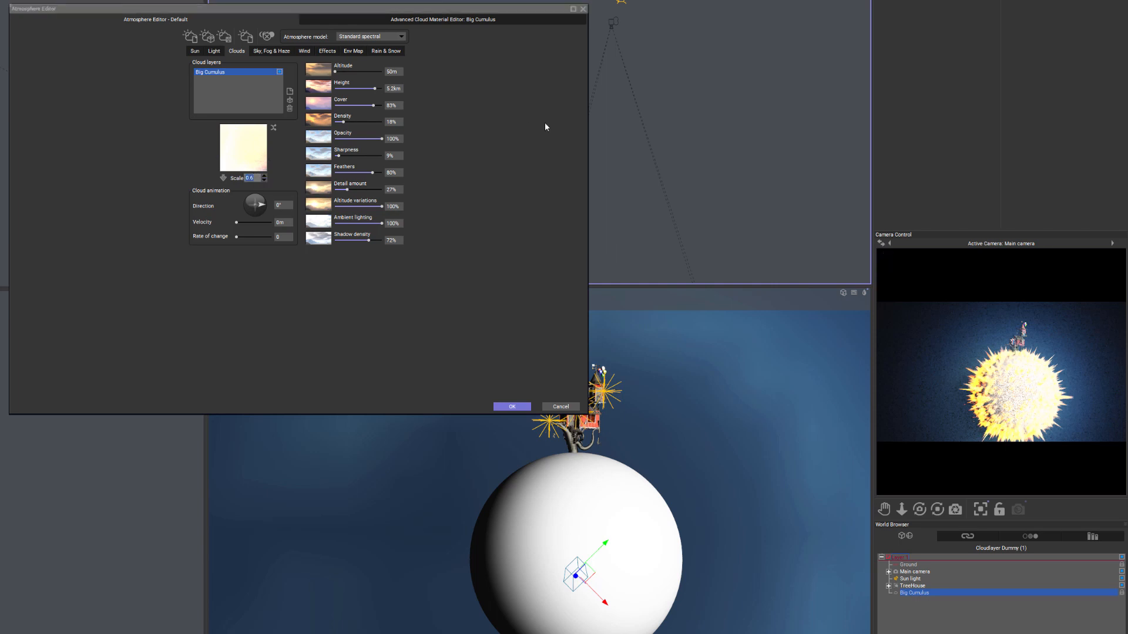
- Set the Big Cumulus layer's scale to 1, refresh the camera preview, and accept the atmosphere settings
text(1)
key(Return)
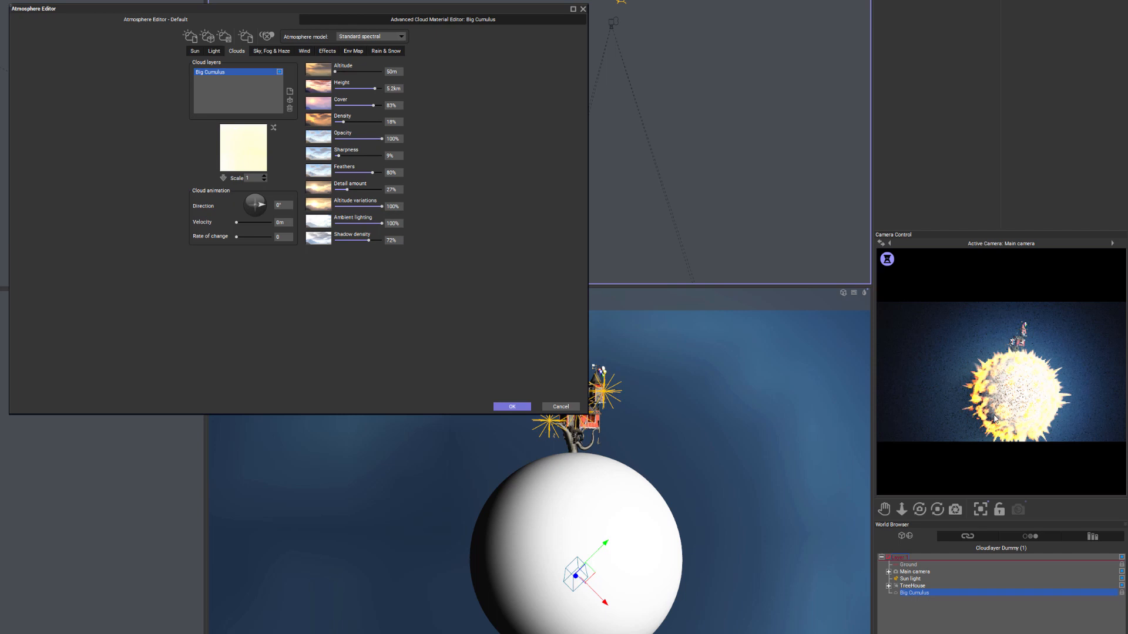
right_click(1030, 364)
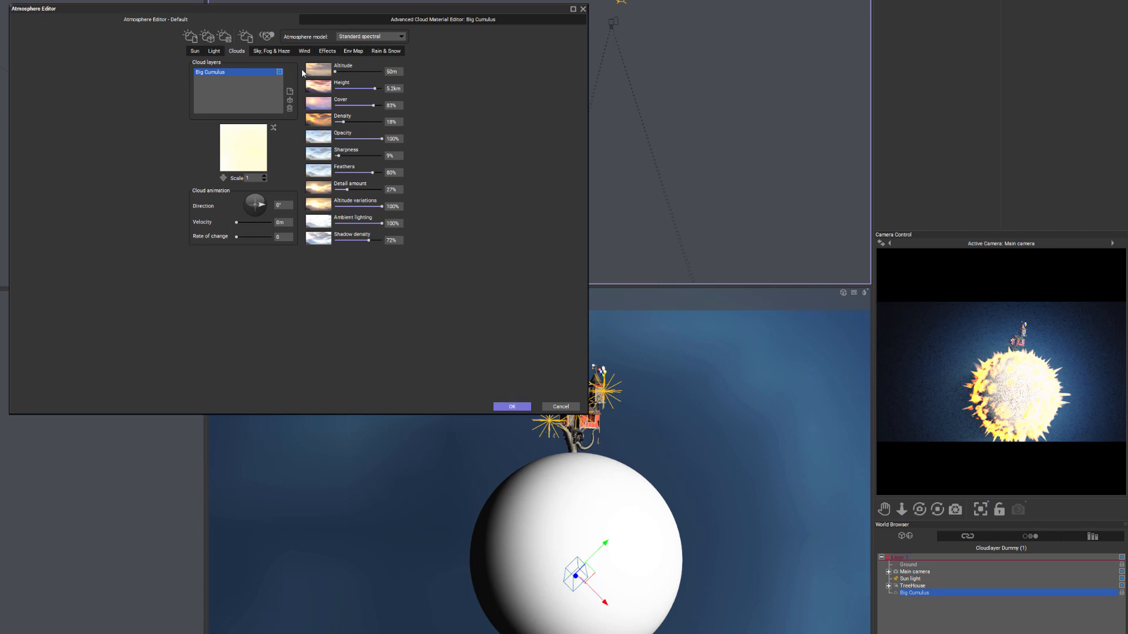
click(397, 21)
click(202, 23)
click(512, 406)
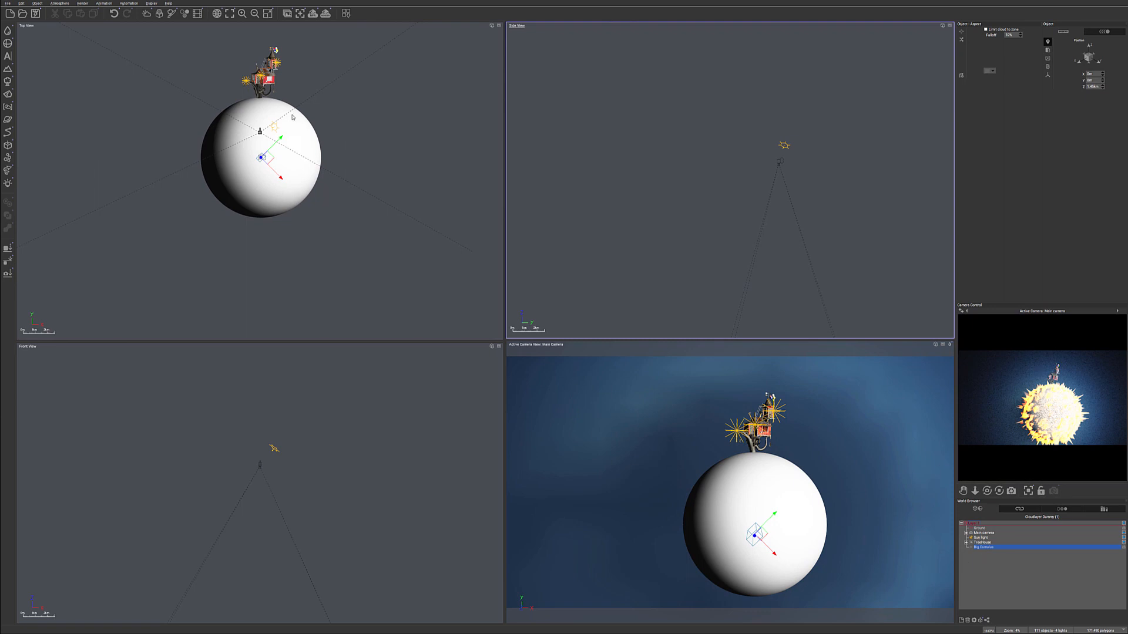
- Add a planet object to the scene and move it beneath the white sphere, away from the camera
click(8, 119)
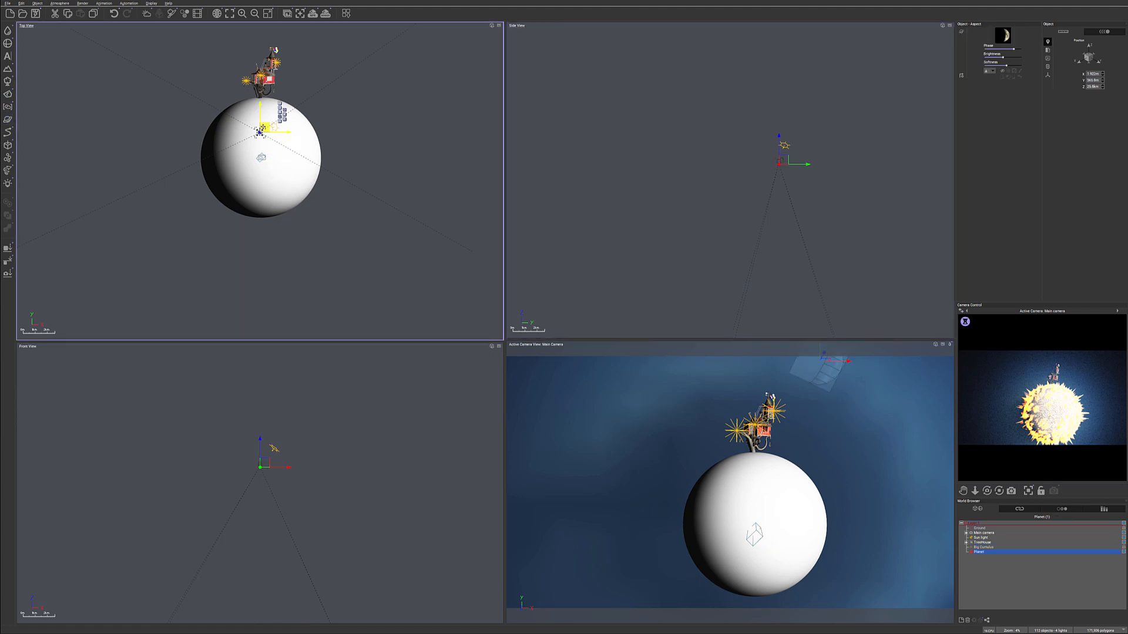
drag(264, 128, 452, 56)
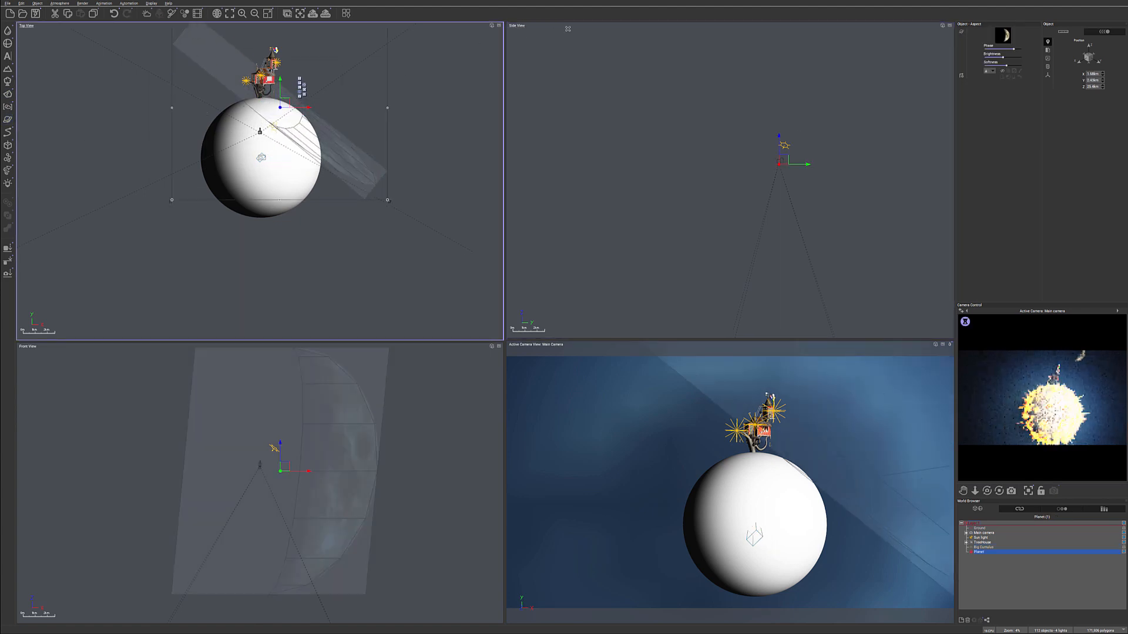
drag(275, 120, 289, 131)
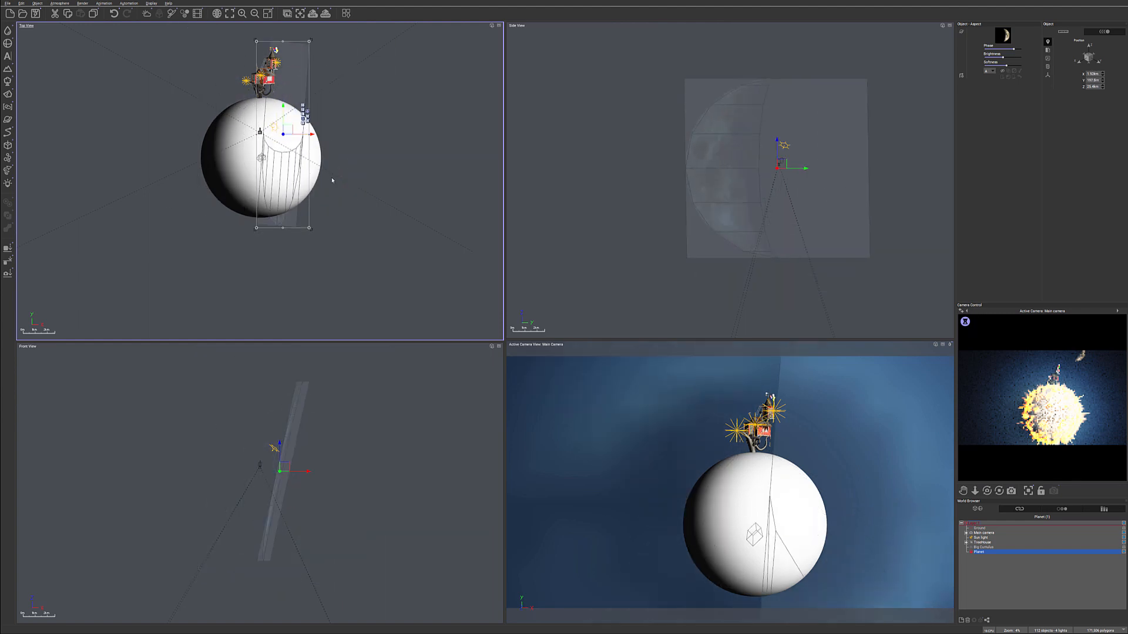
scroll(331, 177, down, 4)
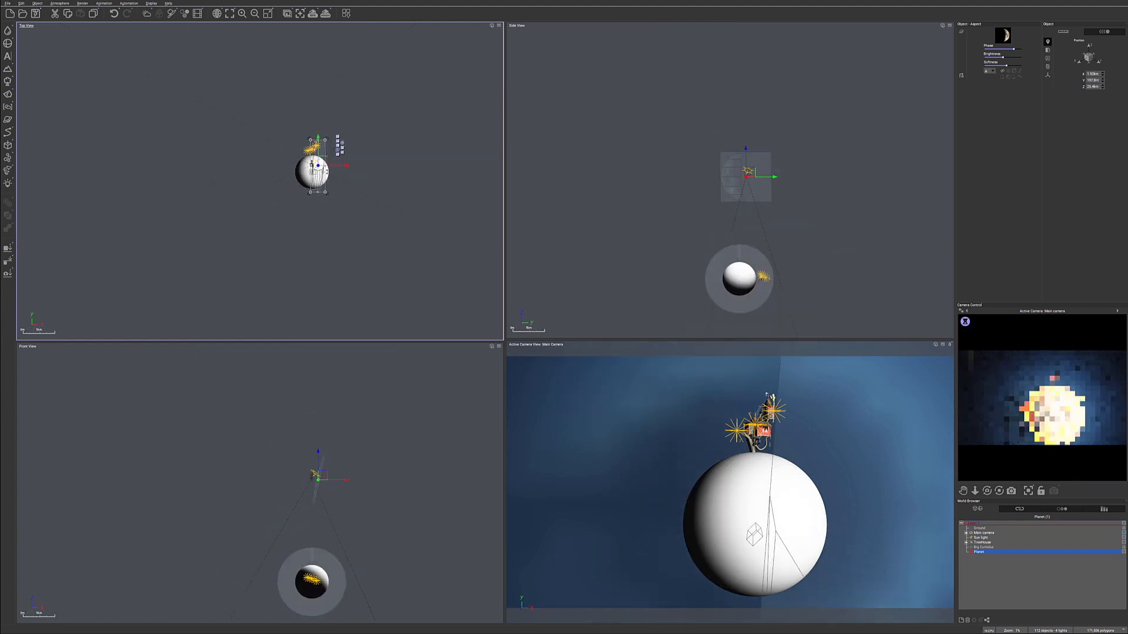
drag(322, 476, 318, 620)
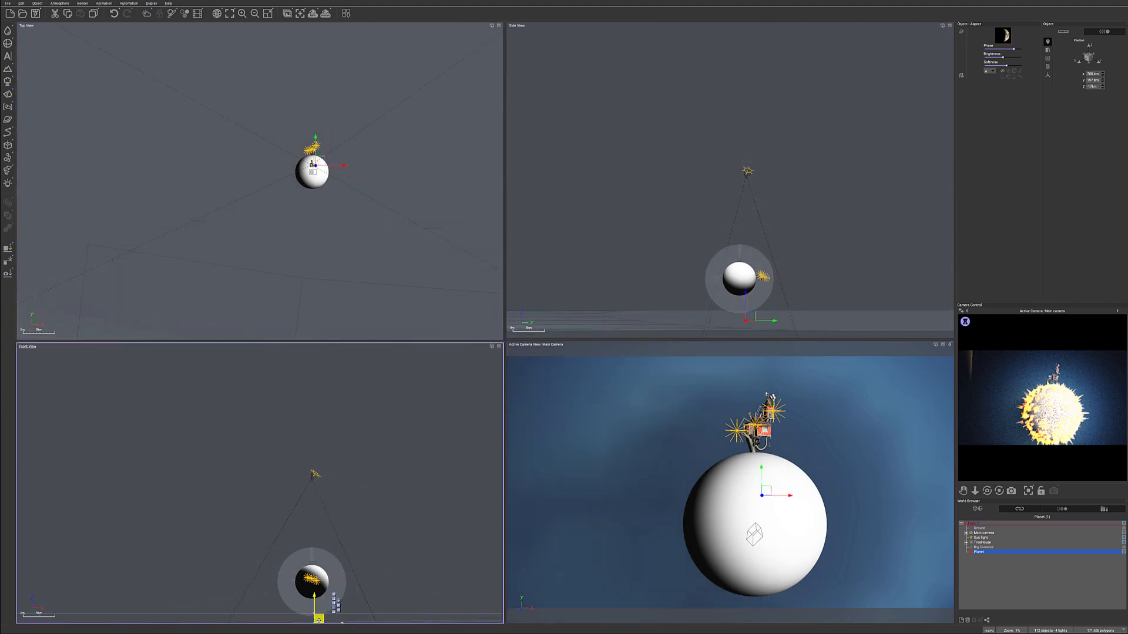
- Scale the added planet down, set its phase to full, and raise its brightness and softness to maximum
scroll(371, 264, down, 10)
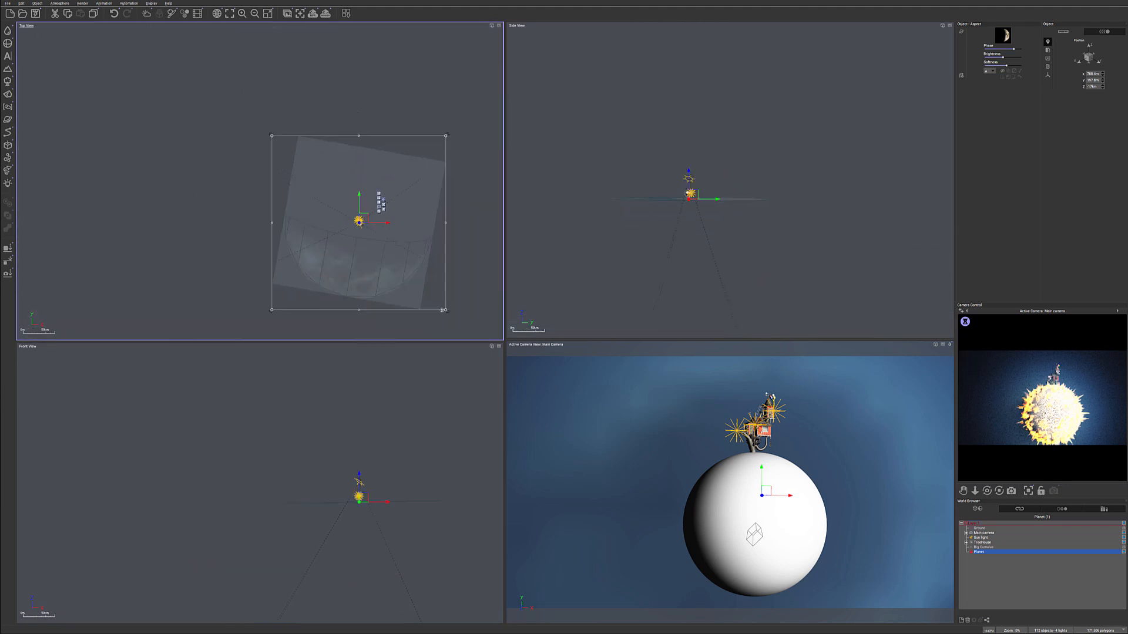
drag(446, 310, 418, 301)
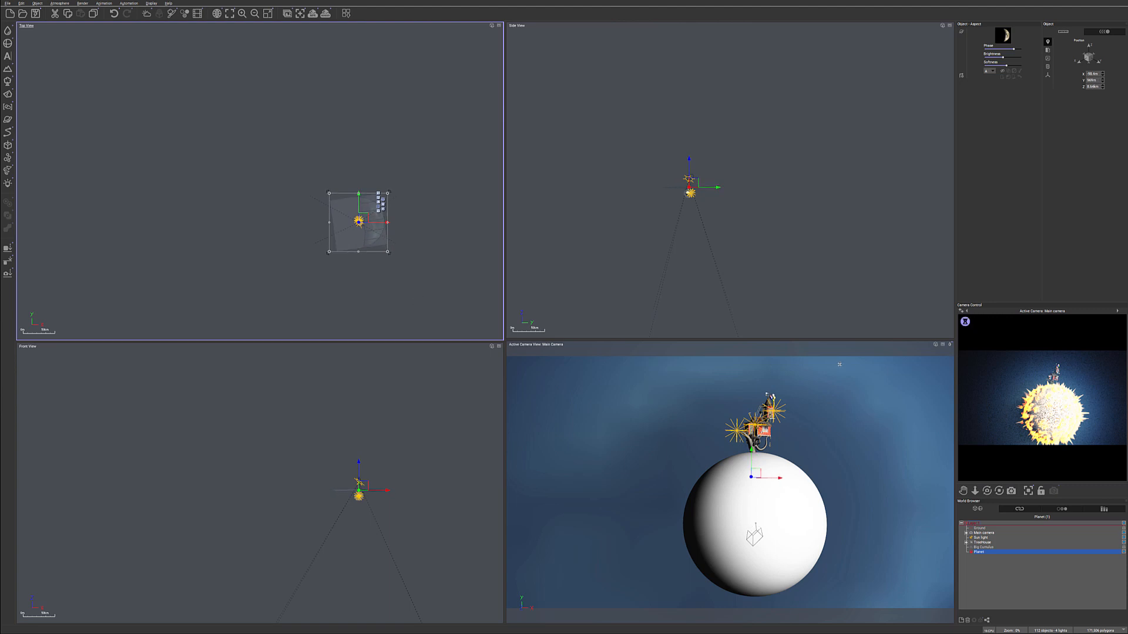
mouse_move(388, 193)
mouse_down()
mouse_move(376, 197)
mouse_move(404, 191)
mouse_move(382, 196)
mouse_up()
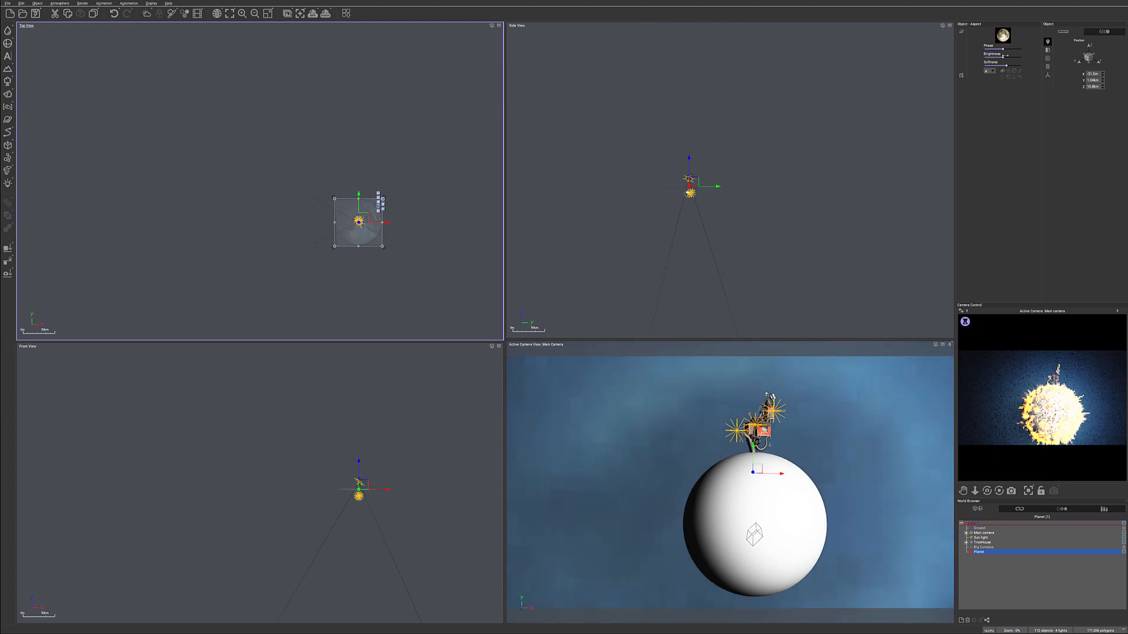
drag(1004, 56, 1022, 56)
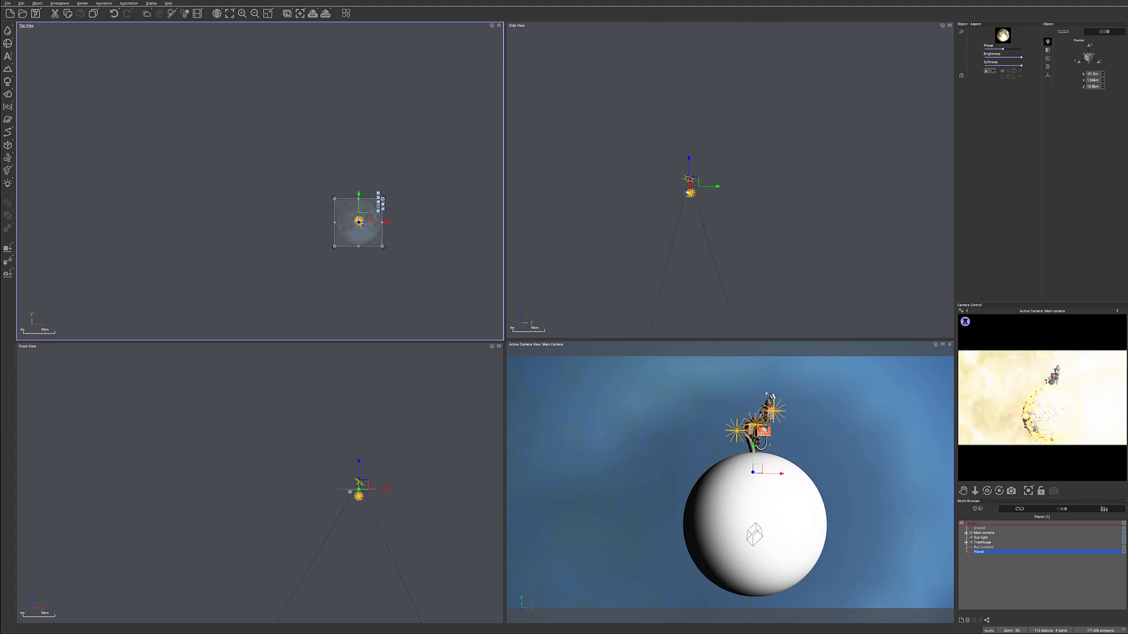
- Lower the moon planet beneath the white sphere and shift it around the camera axis in the top view
scroll(351, 492, up, 8)
scroll(371, 495, down, 1)
drag(382, 458, 379, 467)
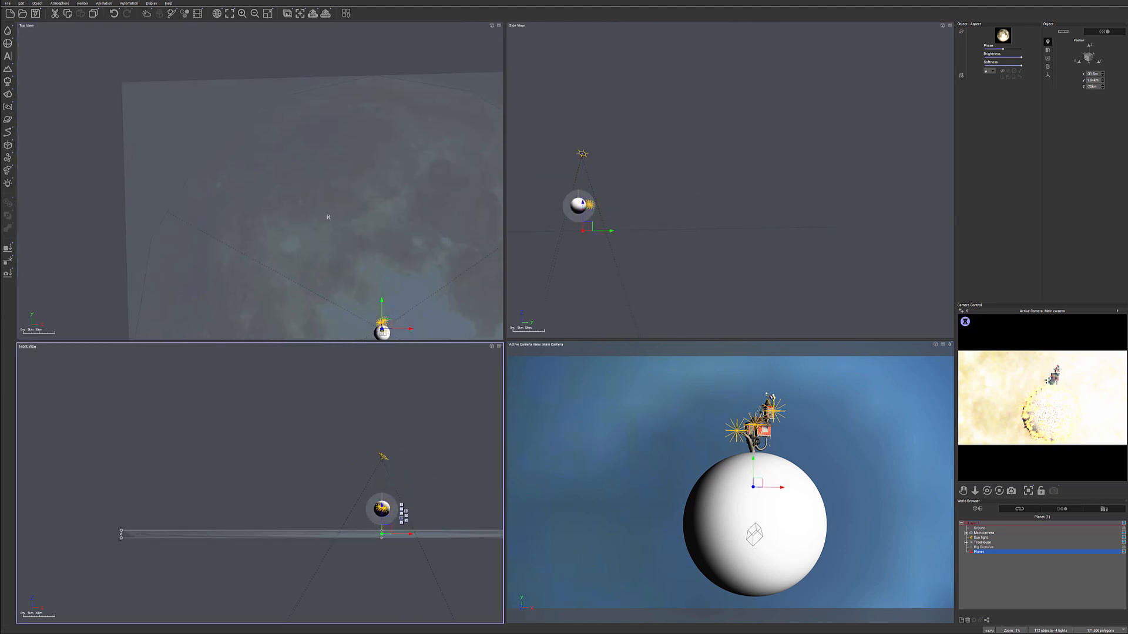
scroll(330, 484, down, 6)
drag(259, 168, 284, 191)
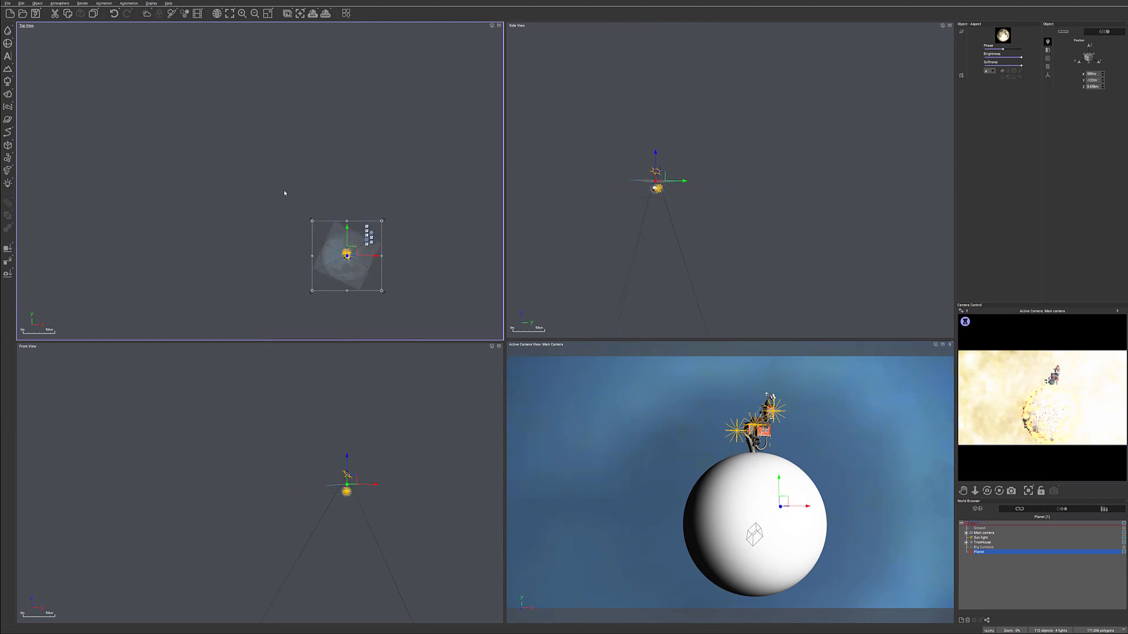
- Shrink the moon planet to about the white sphere's width and position it tilted just below the camera
drag(312, 222, 331, 234)
scroll(344, 262, up, 10)
mouse_move(377, 200)
mouse_down()
mouse_move(368, 193)
mouse_move(370, 218)
mouse_up()
drag(429, 266, 377, 216)
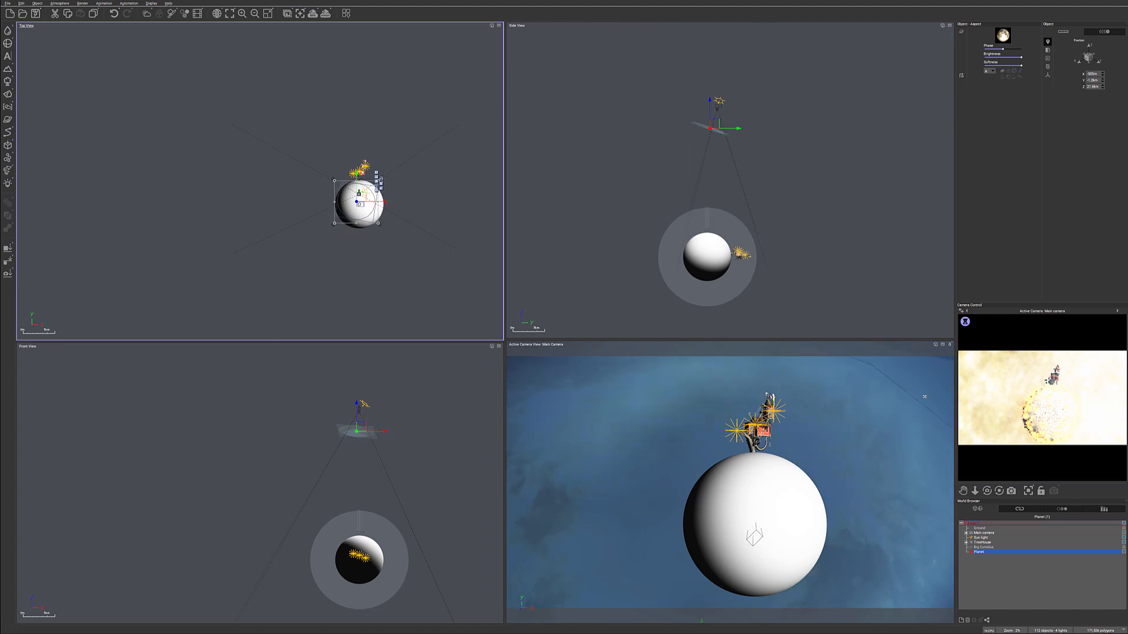
drag(333, 181, 324, 171)
drag(388, 236, 359, 194)
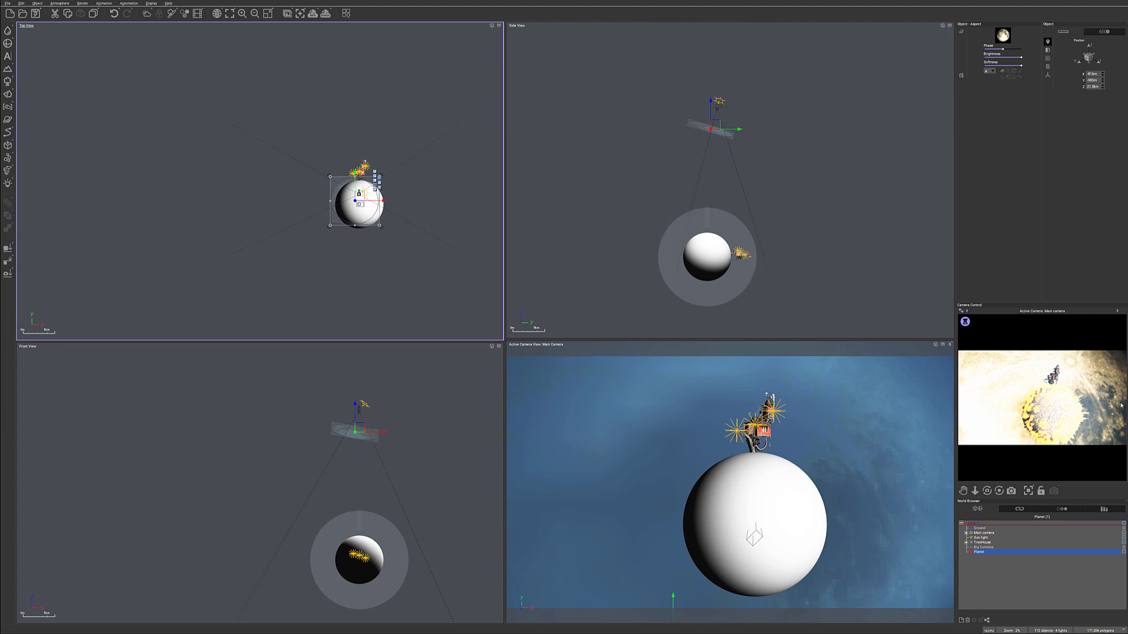
- Switch the planet's type from Moon to a custom bitmap and choose the colourful nebula image from the recent bitmaps
click(961, 33)
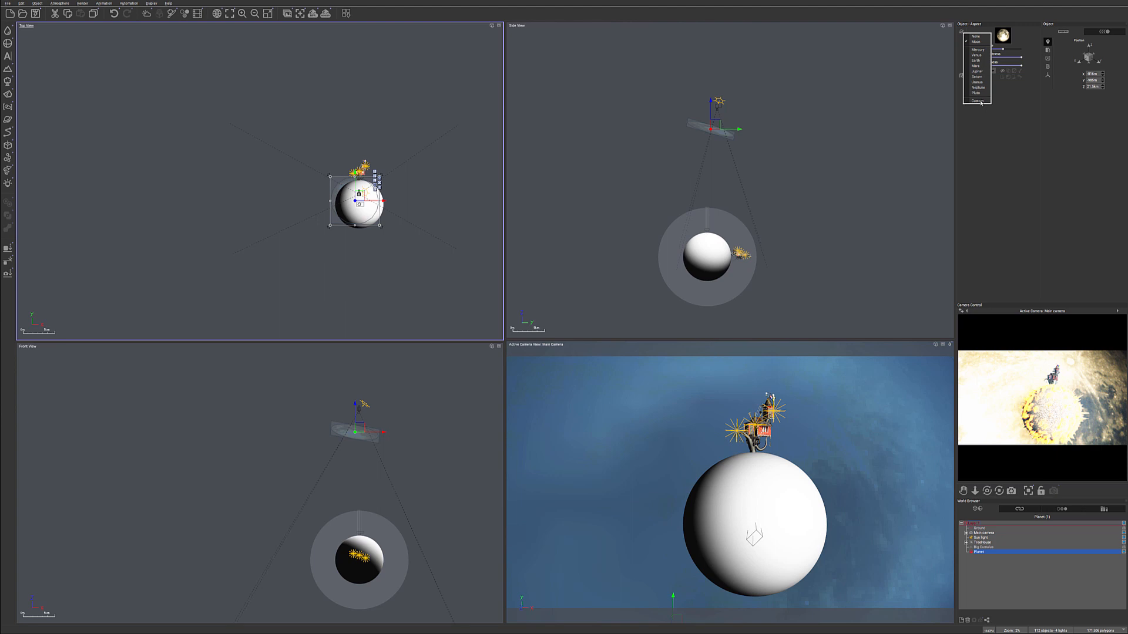
click(980, 101)
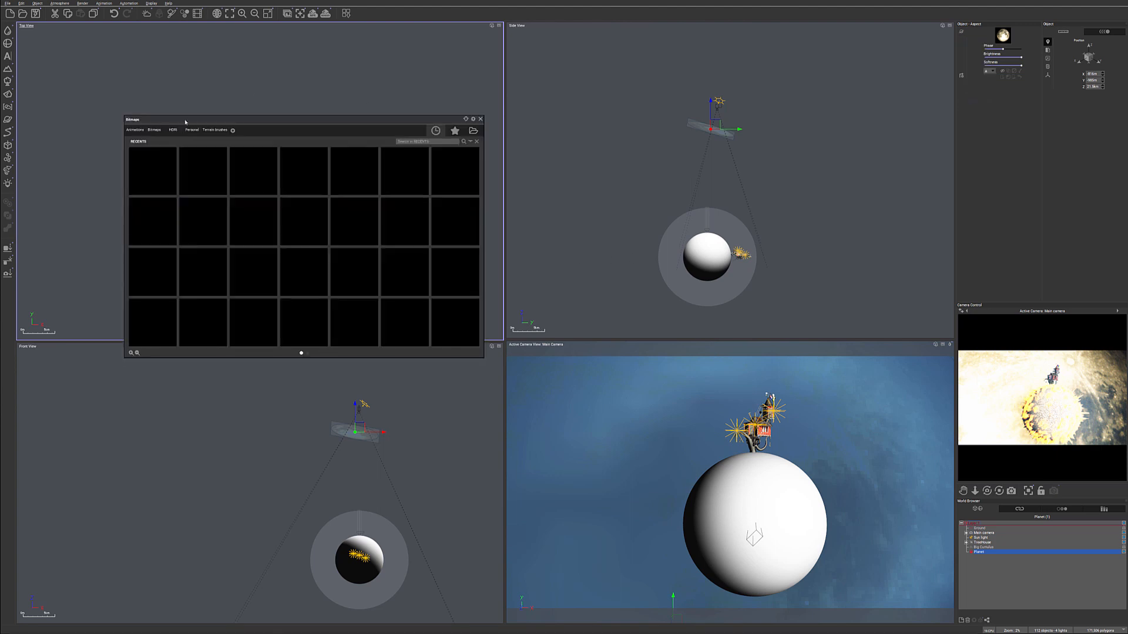
mouse_move(141, 175)
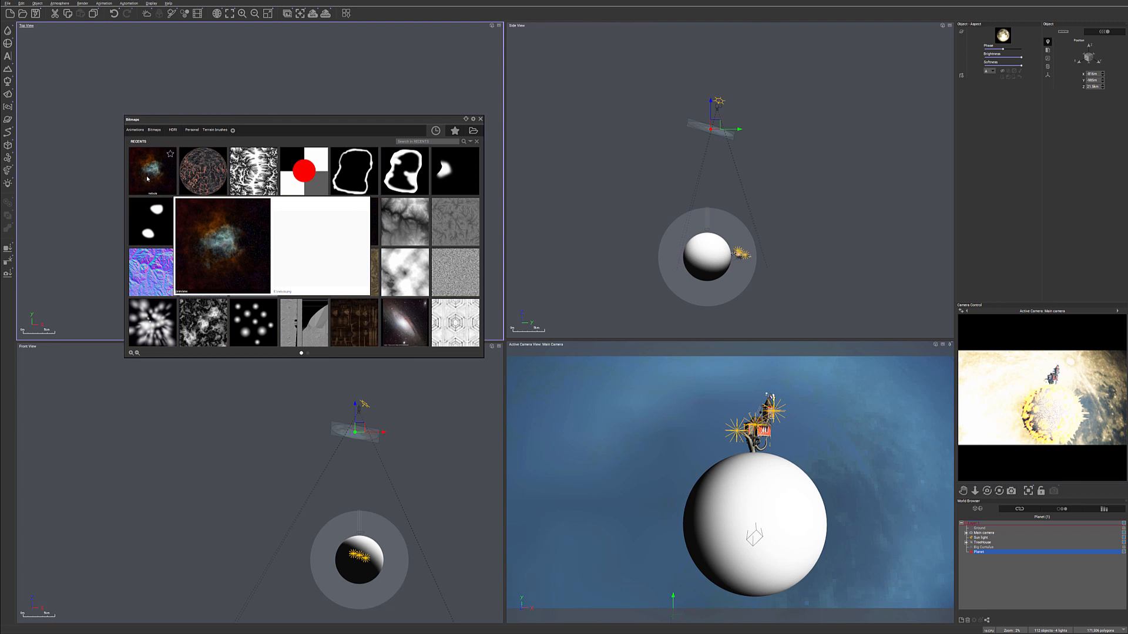
click(147, 179)
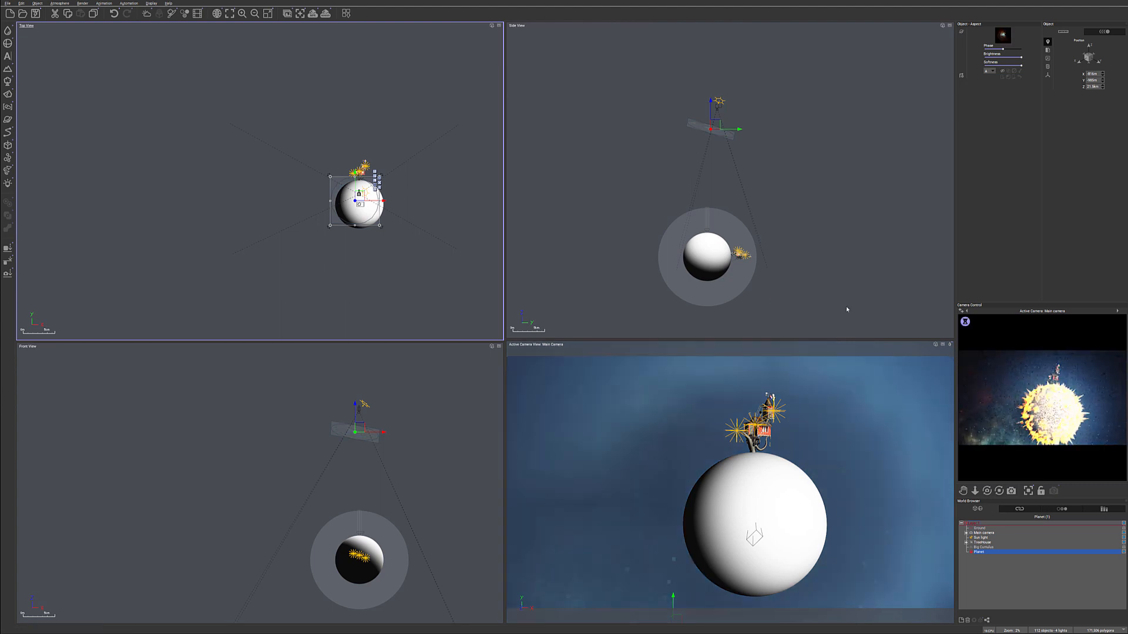
- Move the nebula plane down behind the white sphere and resize it to a few times the sphere's width
click(716, 125)
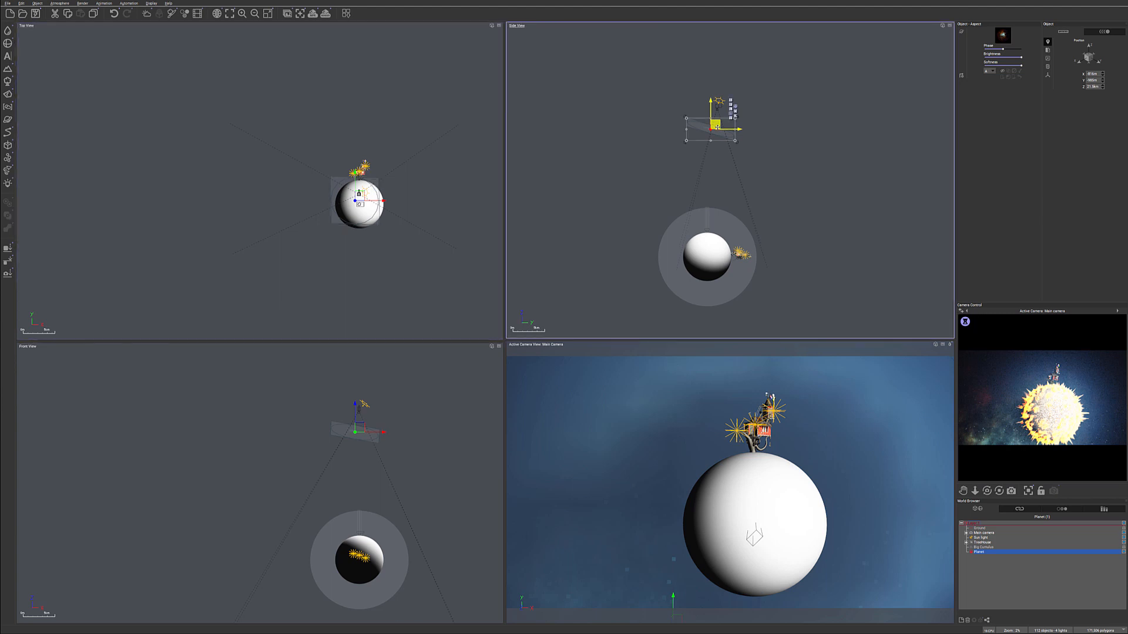
drag(717, 127, 726, 306)
scroll(730, 303, down, 4)
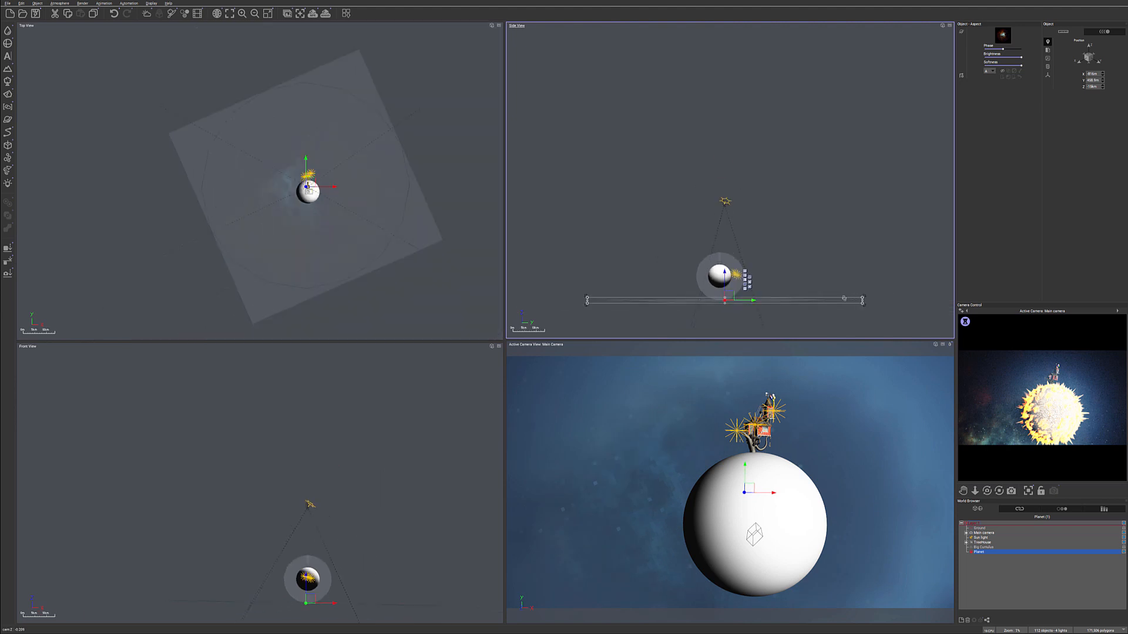
drag(861, 297, 779, 302)
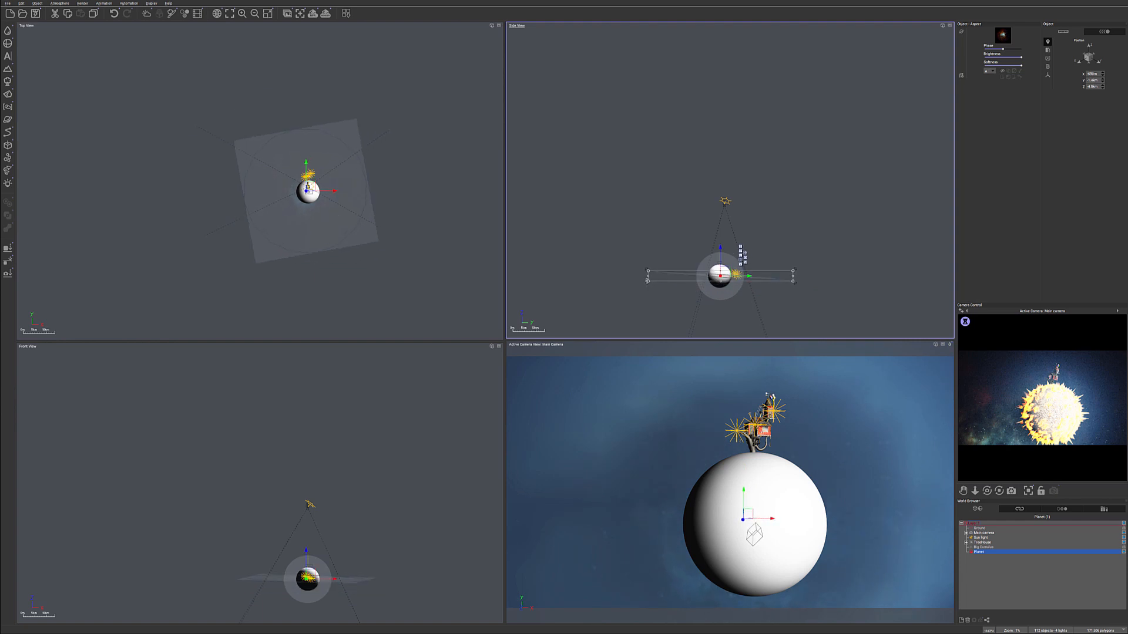
drag(676, 284, 726, 291)
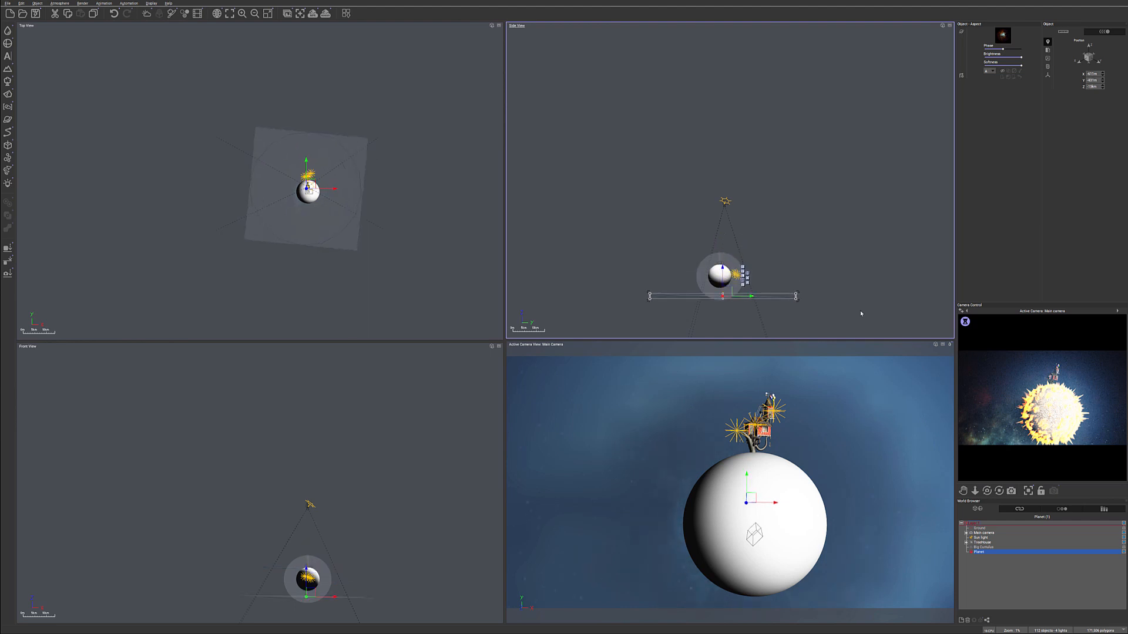
- Enlarge, shift and rotate the nebula plane in the top view behind the sphere, and refresh the camera preview
right_click(1063, 396)
click(367, 249)
drag(384, 266, 266, 268)
drag(331, 281, 251, 246)
drag(307, 185, 306, 175)
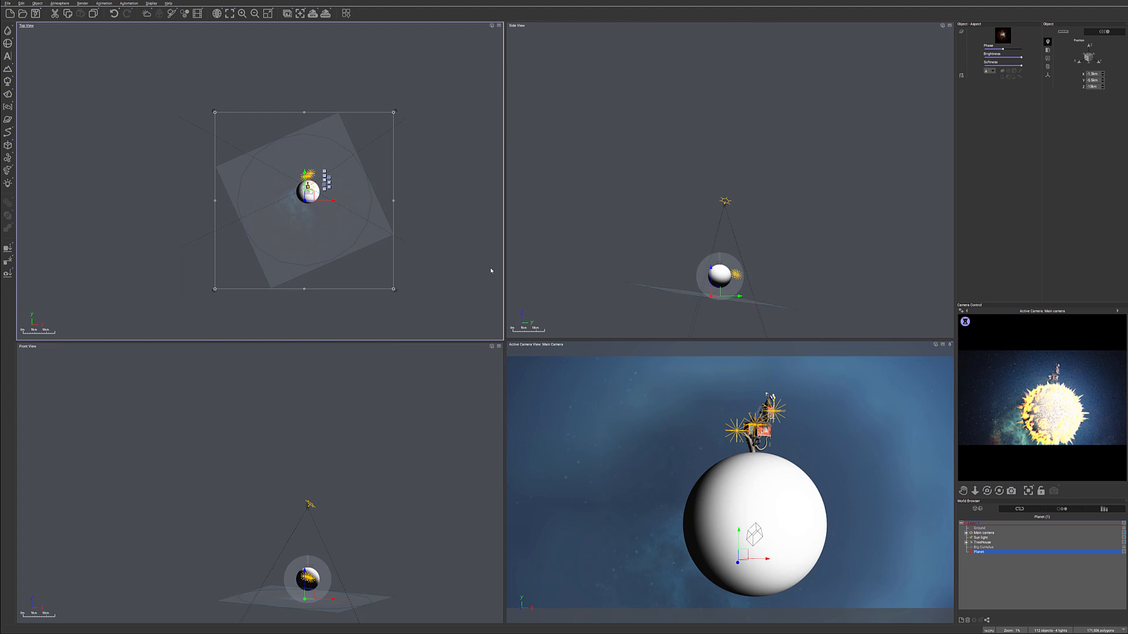
drag(399, 289, 235, 254)
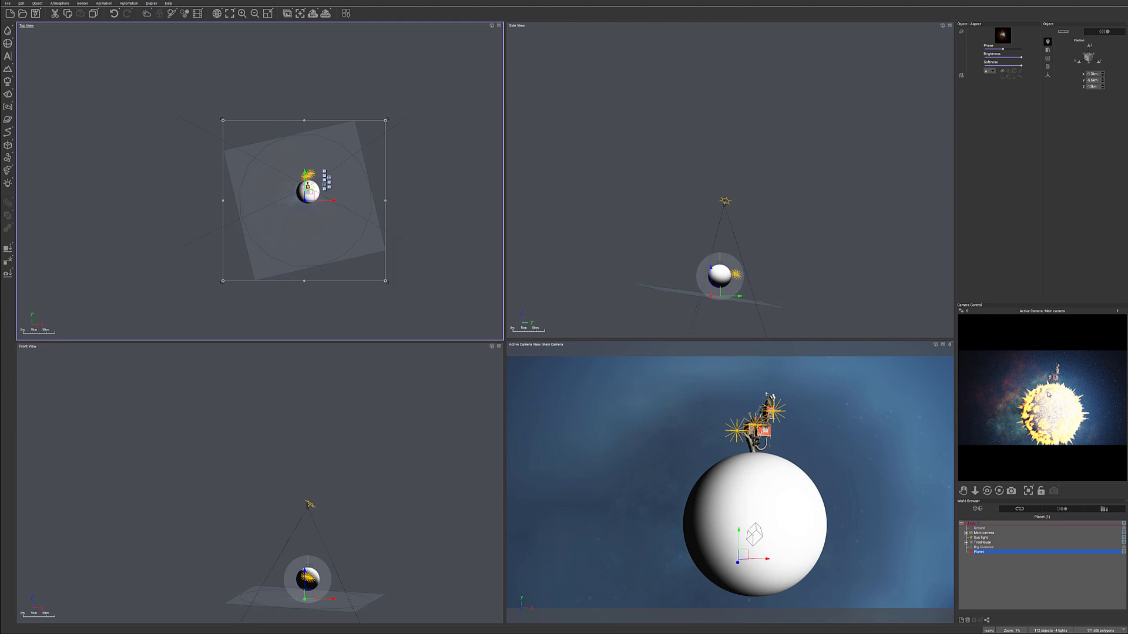
right_click(1048, 395)
- Select the main camera and pull it slightly farther away from the white sphere in the side view
click(989, 534)
drag(728, 155, 731, 149)
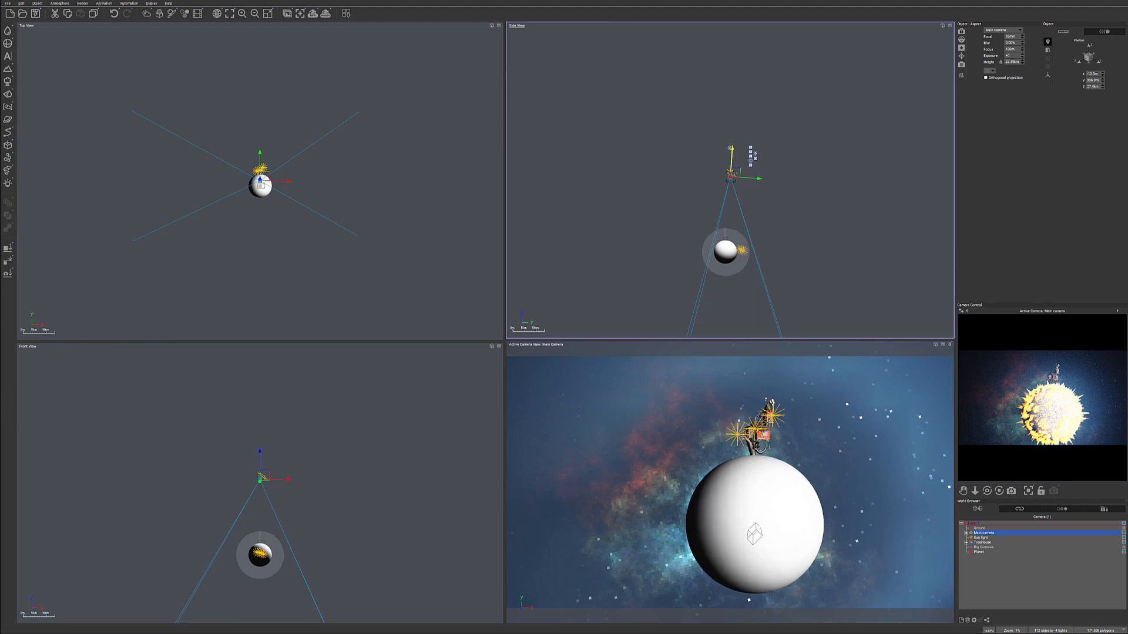
click(730, 180)
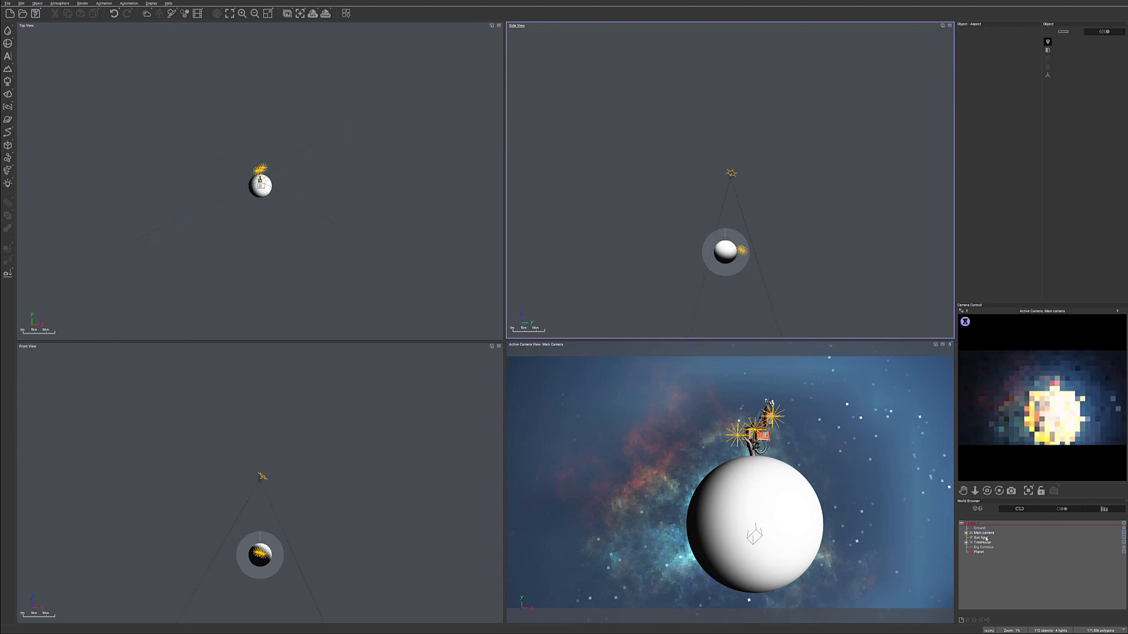
- Orbit and roll the main camera slightly to frame the nebula behind the treehouse, and refresh the camera preview
click(1006, 533)
drag(987, 490, 482, 240)
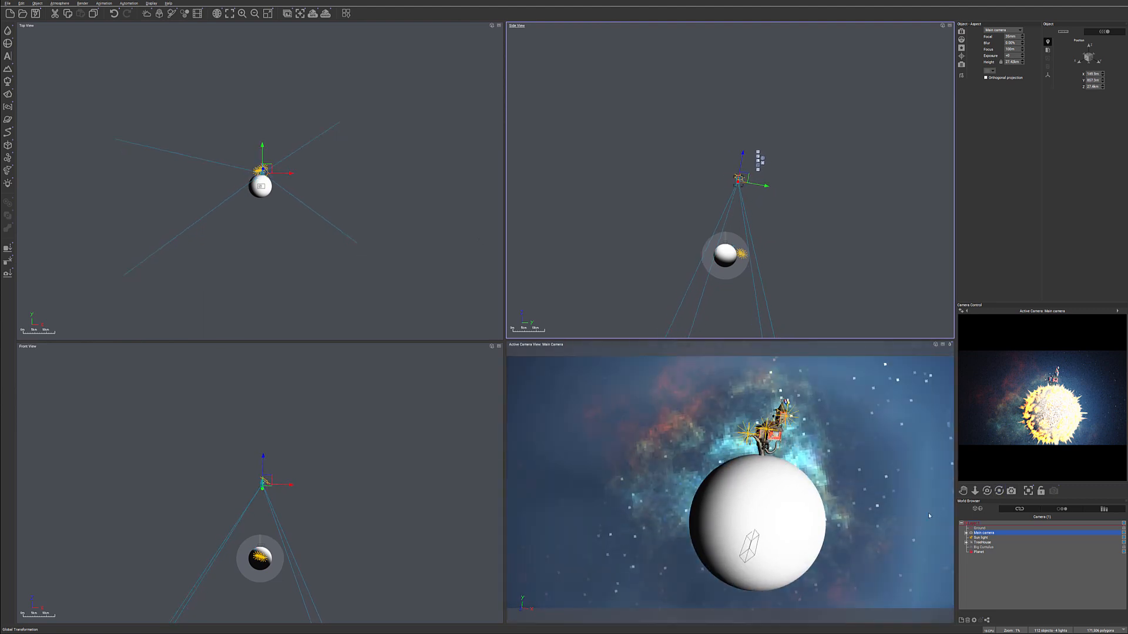
click(278, 184)
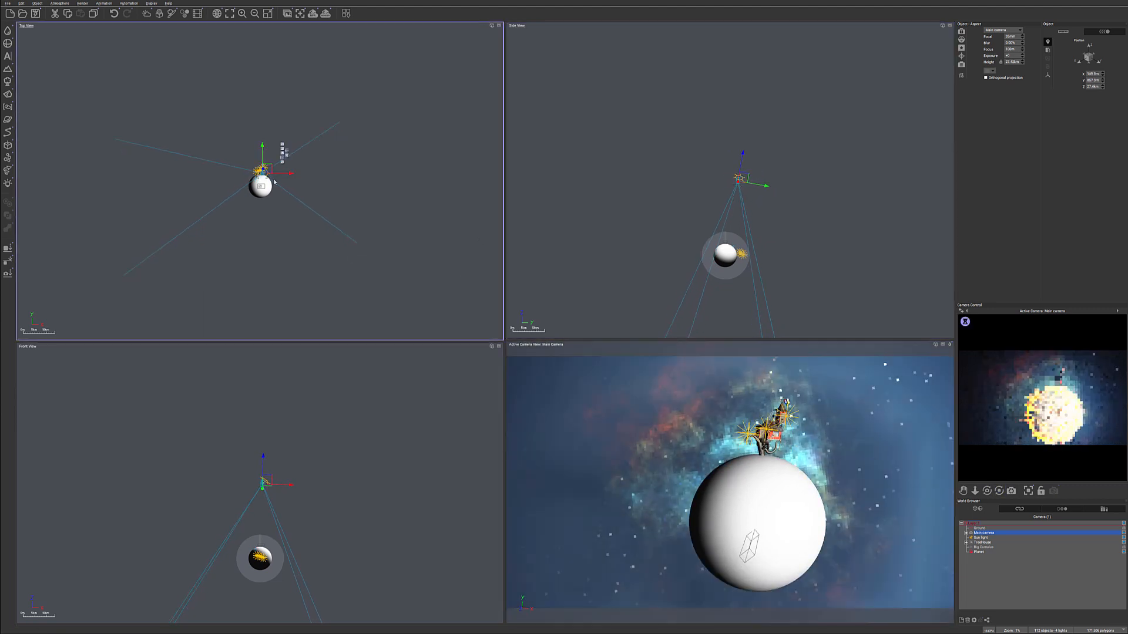
drag(999, 491, 1010, 491)
drag(269, 178, 274, 180)
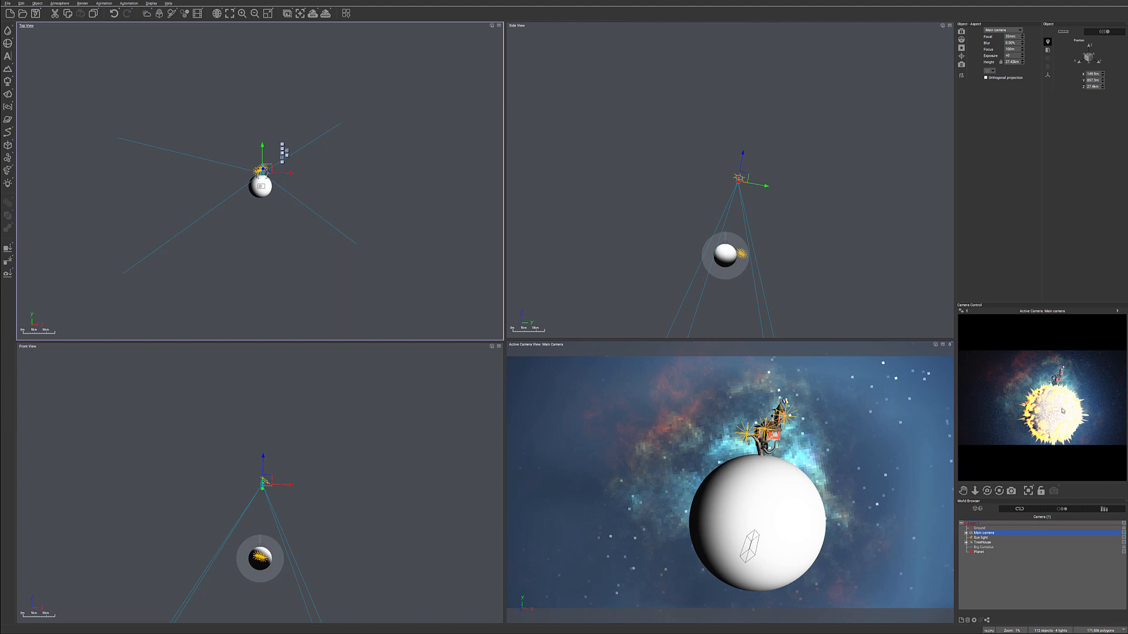
right_click(1060, 424)
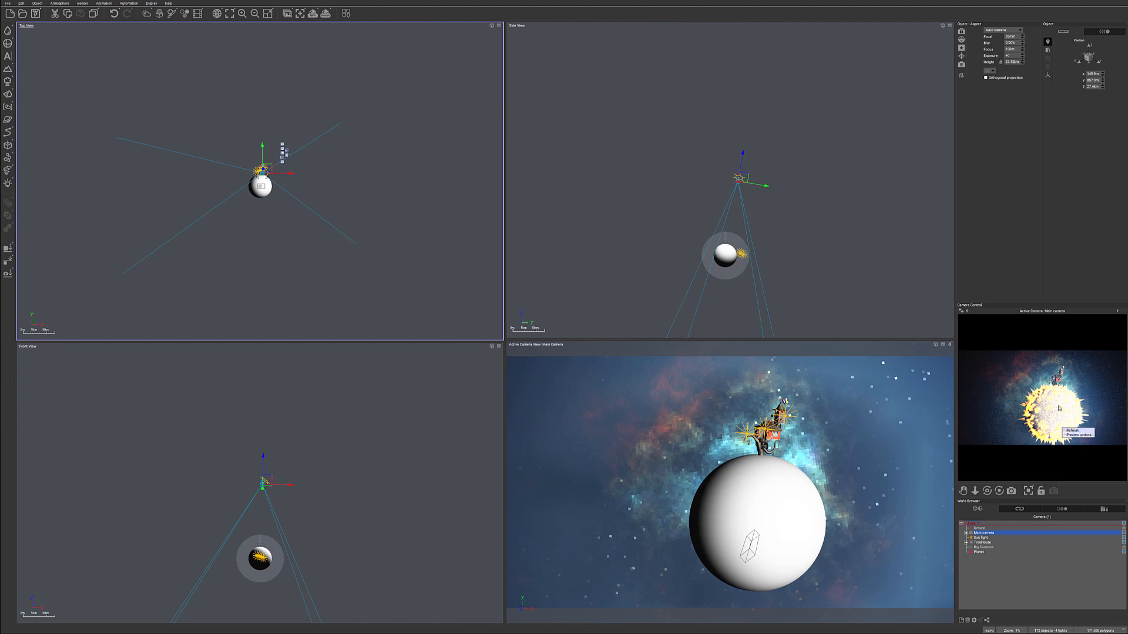
click(1003, 414)
- In the atmosphere, set decay amount to 69%, haze ground density to 85%, fog ground density to 84%, glow intensity to 7% and scattering anisotropy to 0.81
key(F4)
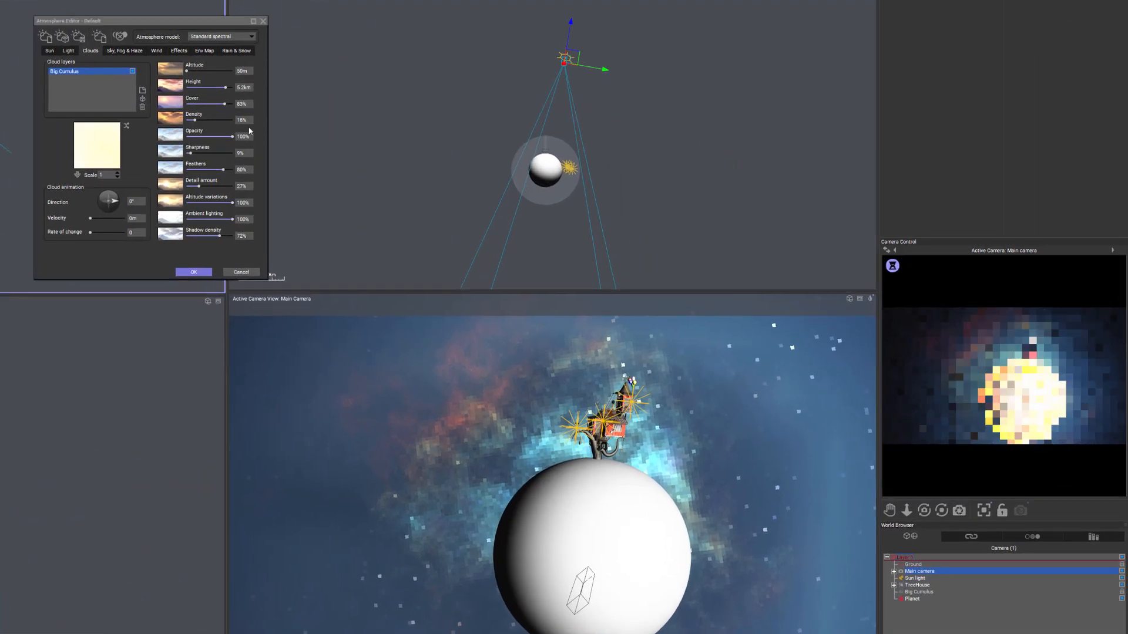
drag(185, 25, 271, 50)
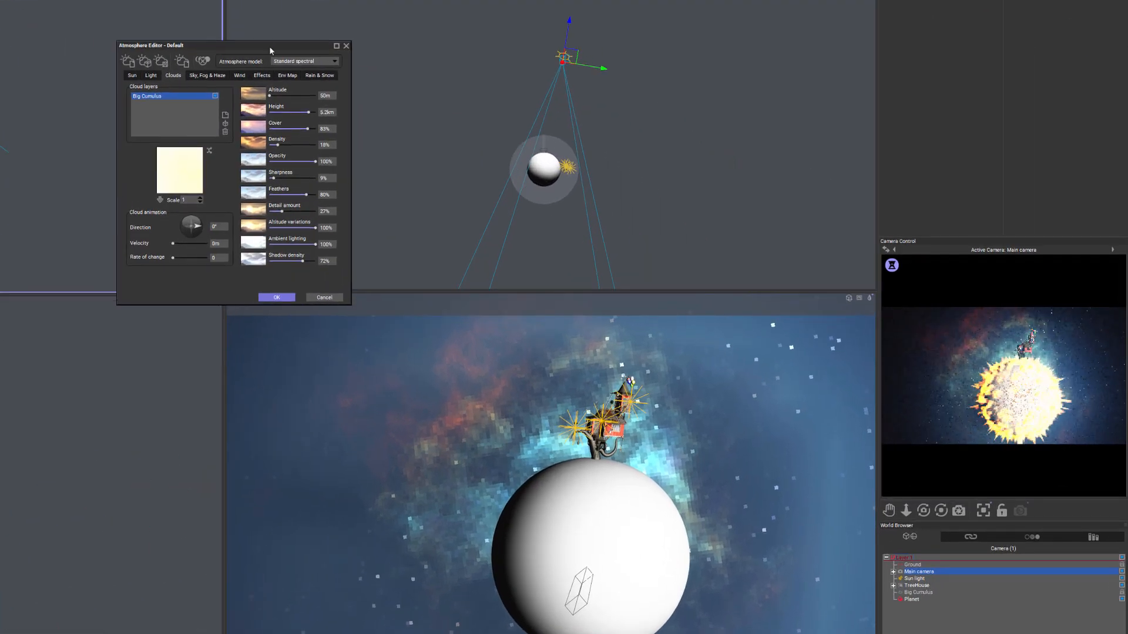
click(207, 76)
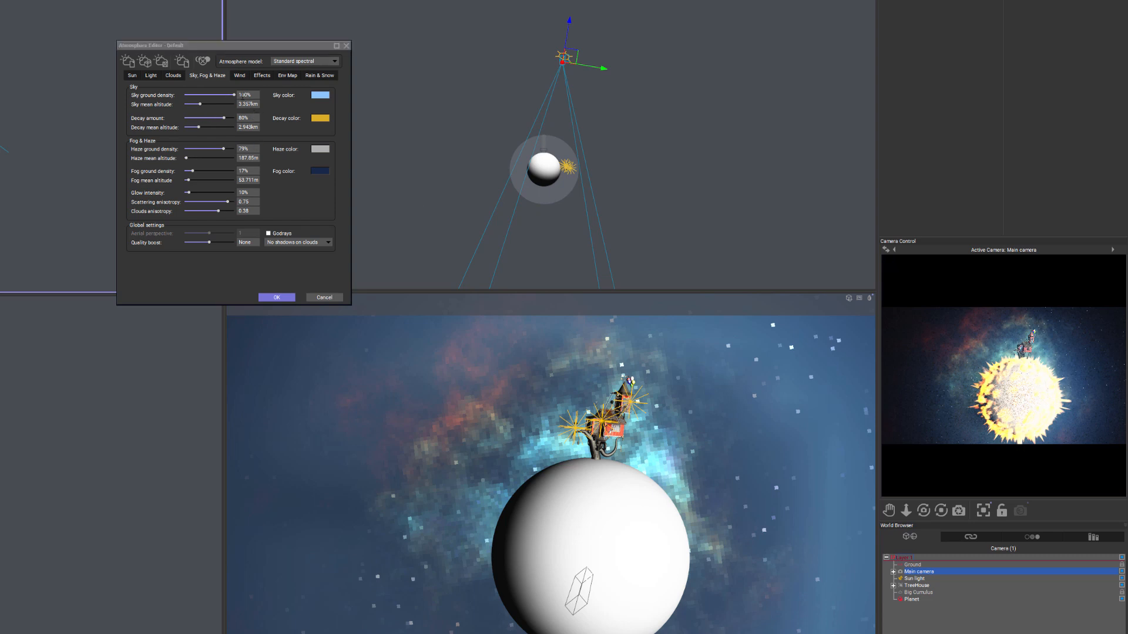
click(222, 119)
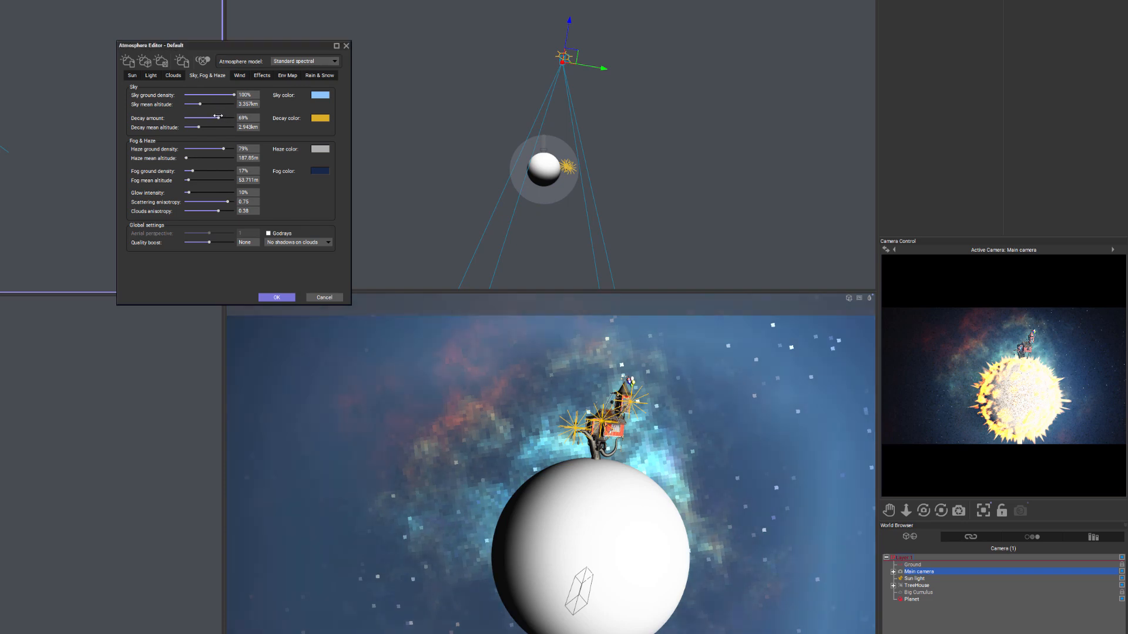
drag(224, 148, 228, 149)
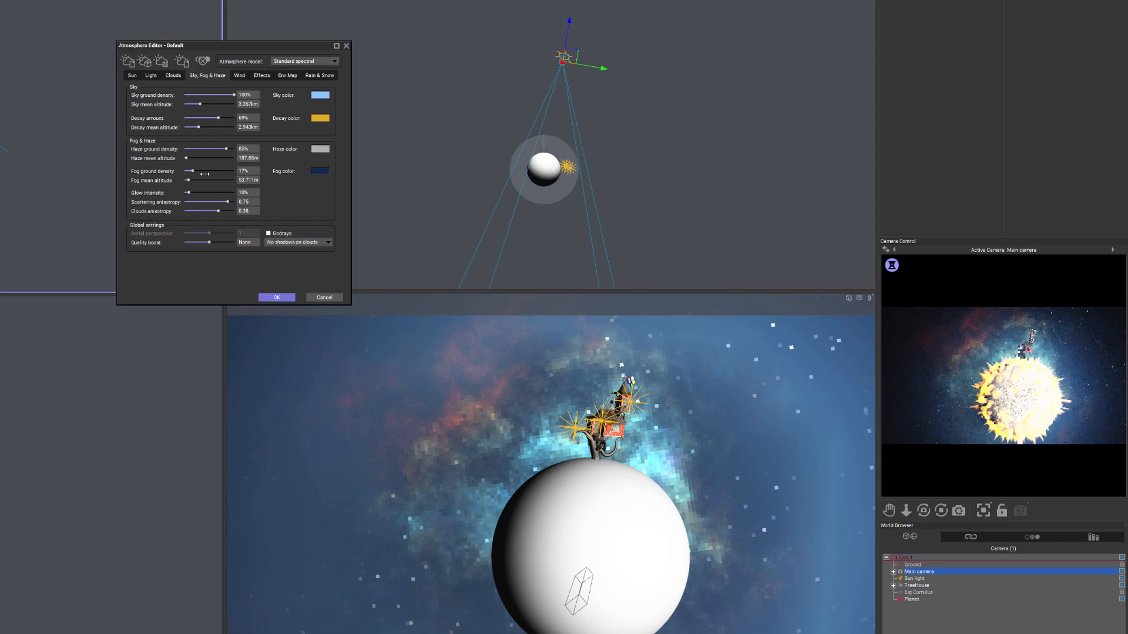
drag(193, 171, 226, 171)
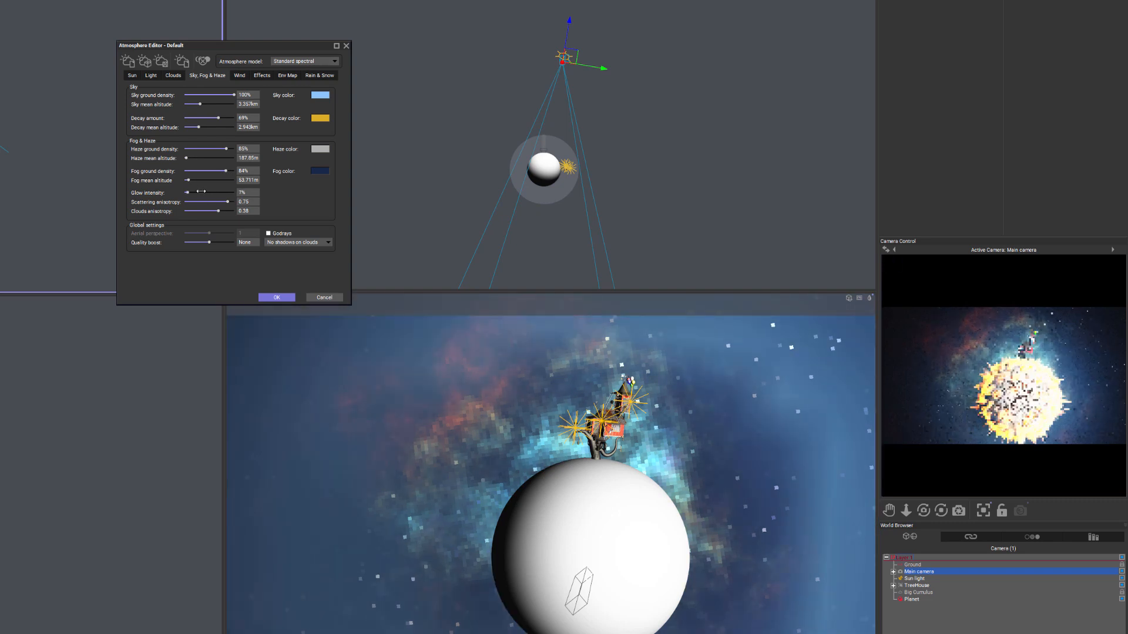
click(233, 202)
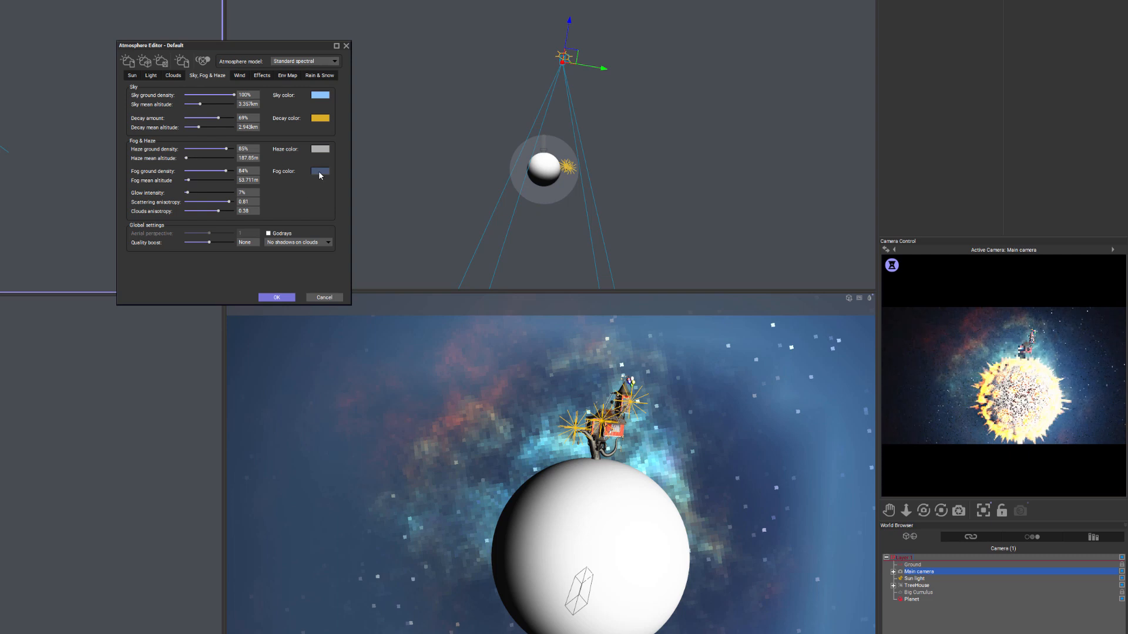
- Lower the atmosphere's global light intensity to -0.6
click(173, 76)
click(152, 75)
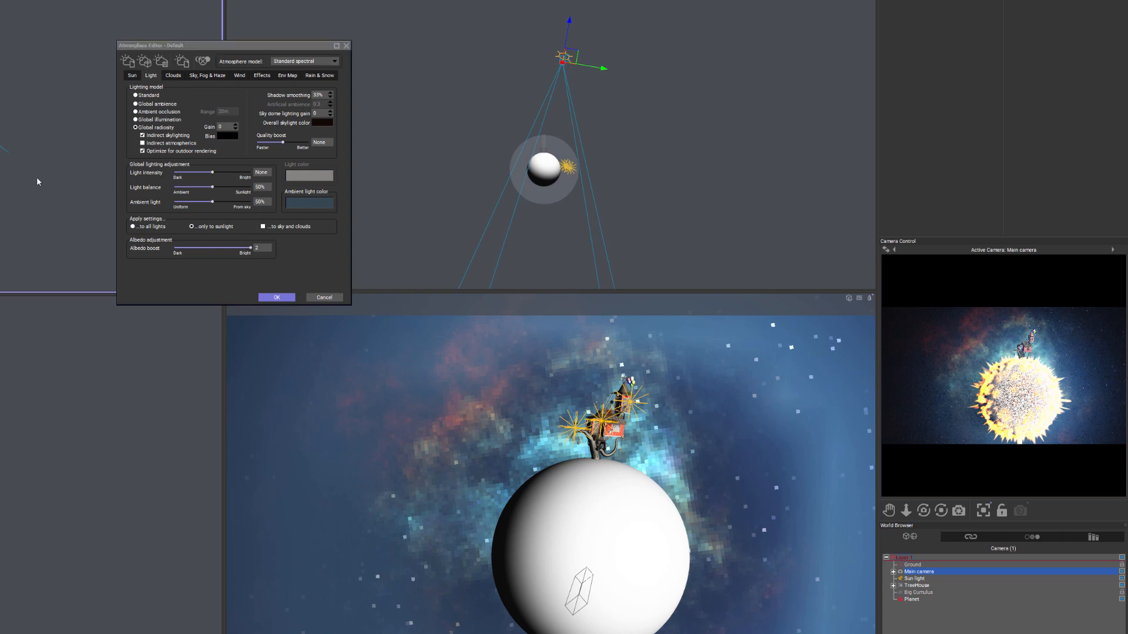
drag(225, 170, 225, 169)
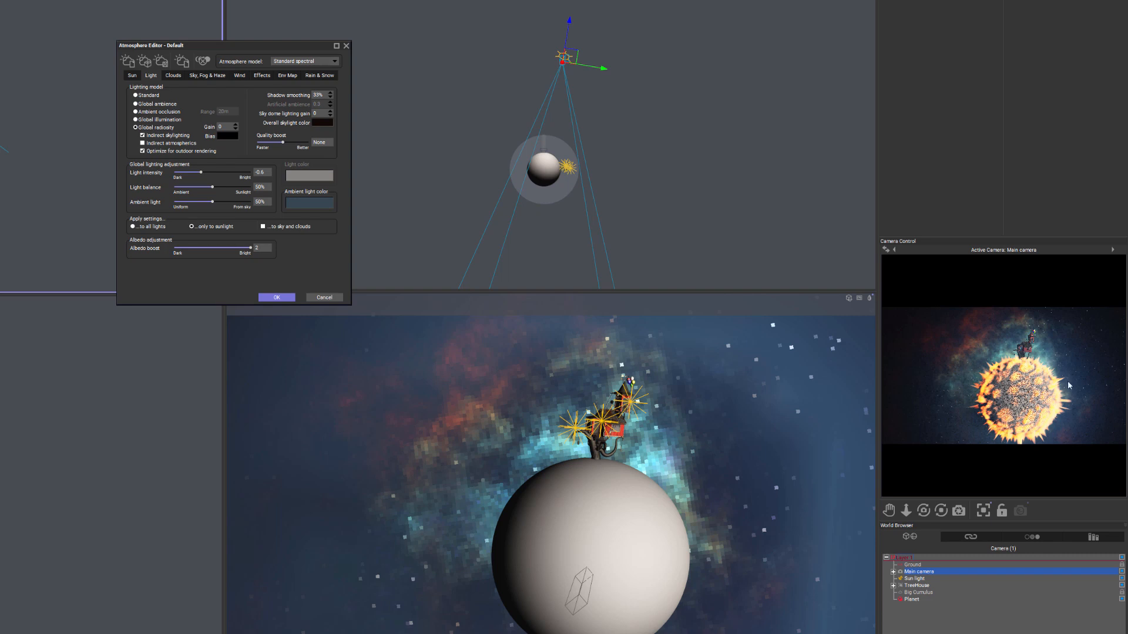
- Adjust the Big Cumulus cloud layer to 5% density, 67% feathers and about 35% detail amount
click(172, 75)
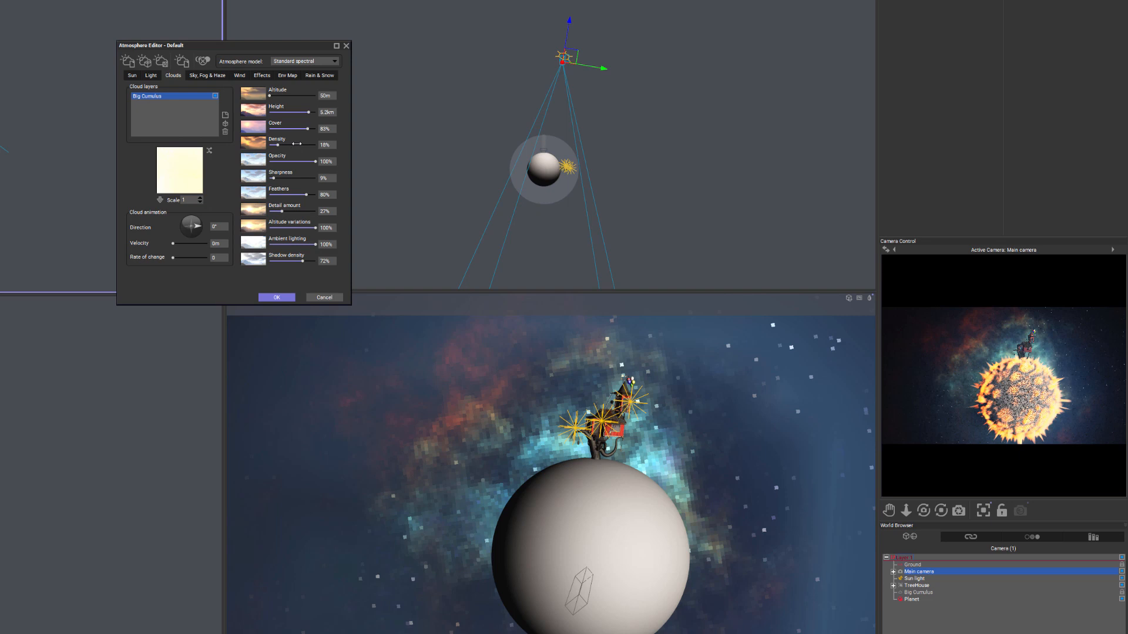
drag(293, 142, 290, 141)
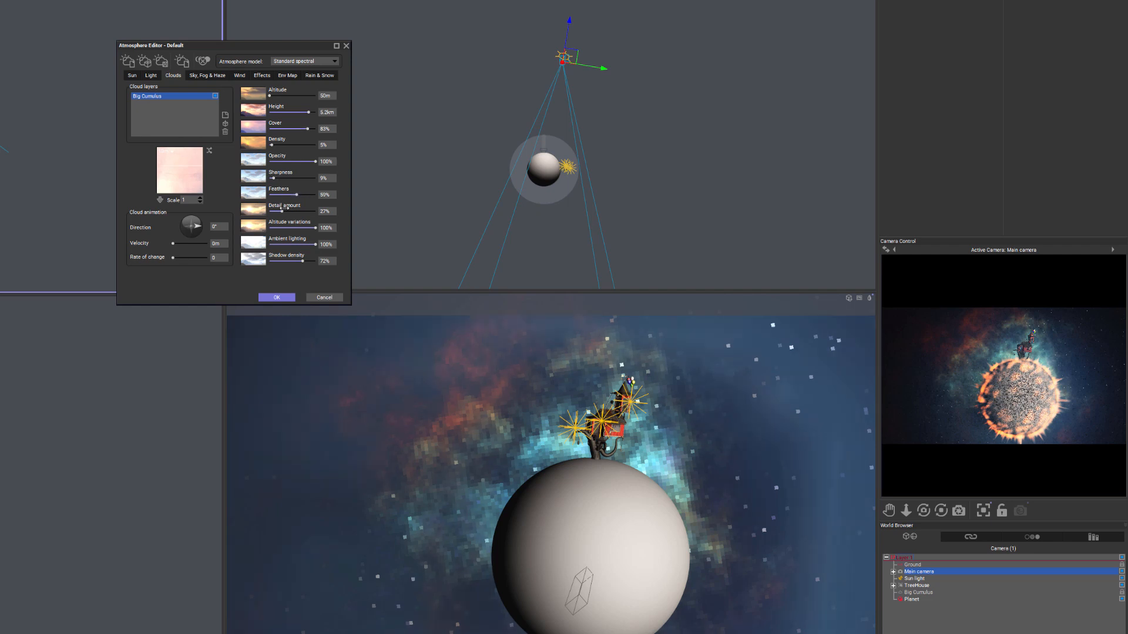
drag(283, 207, 303, 210)
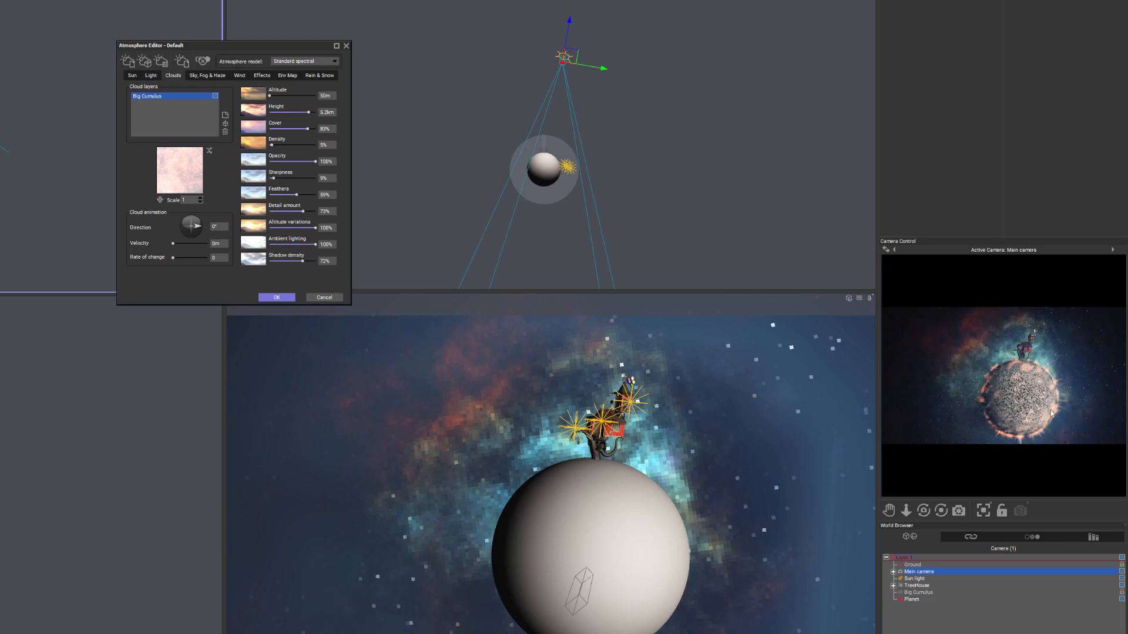
mouse_move(303, 211)
mouse_down()
mouse_move(289, 209)
mouse_move(299, 194)
mouse_move(298, 210)
mouse_up()
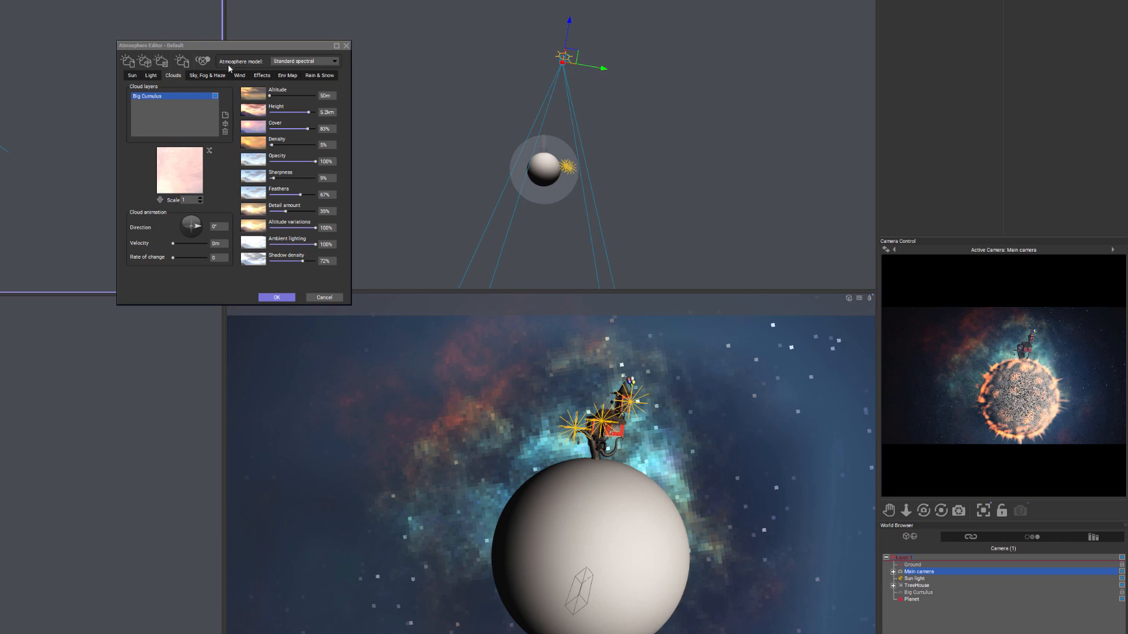
- Add a Dark Cumulus cloud layer from the material library and set its altitude to 1 km
click(226, 124)
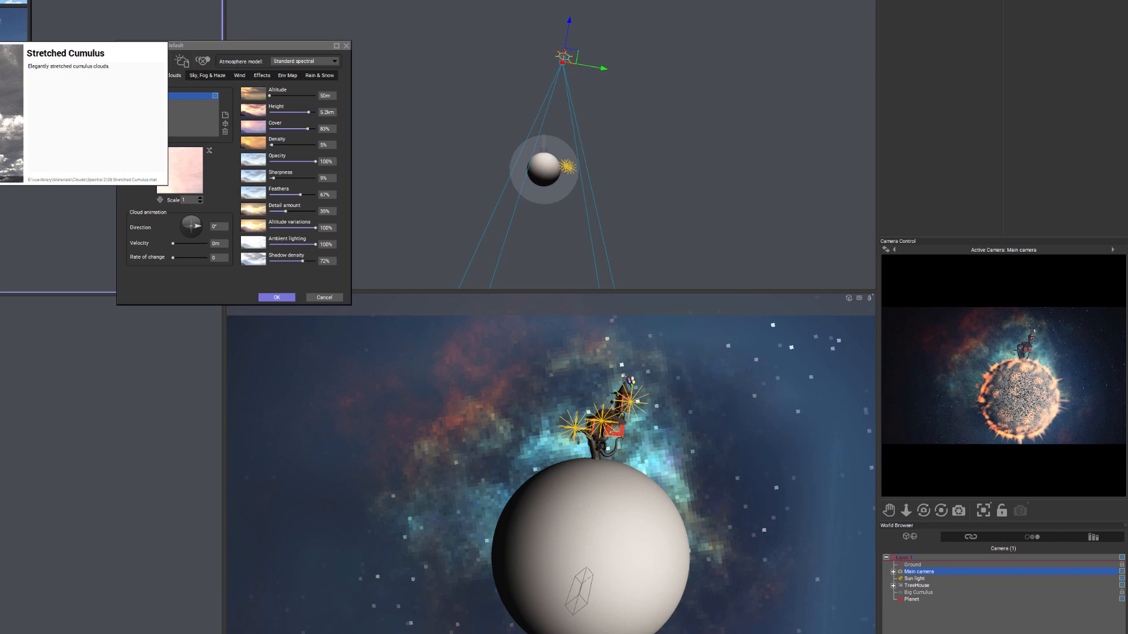
double_click(33, 133)
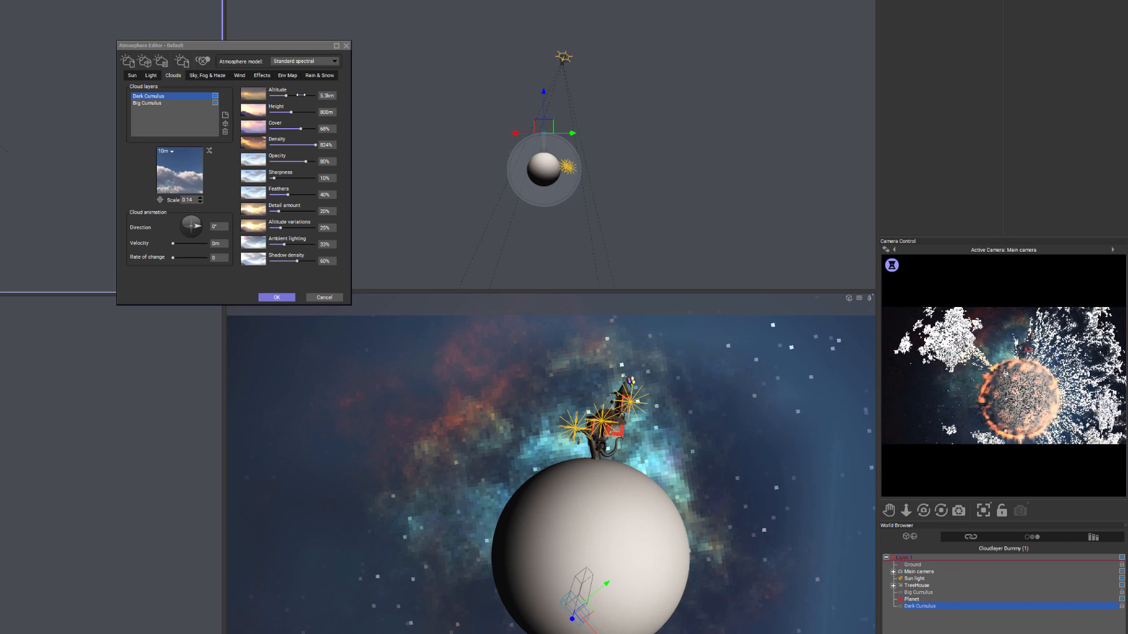
drag(301, 94, 302, 95)
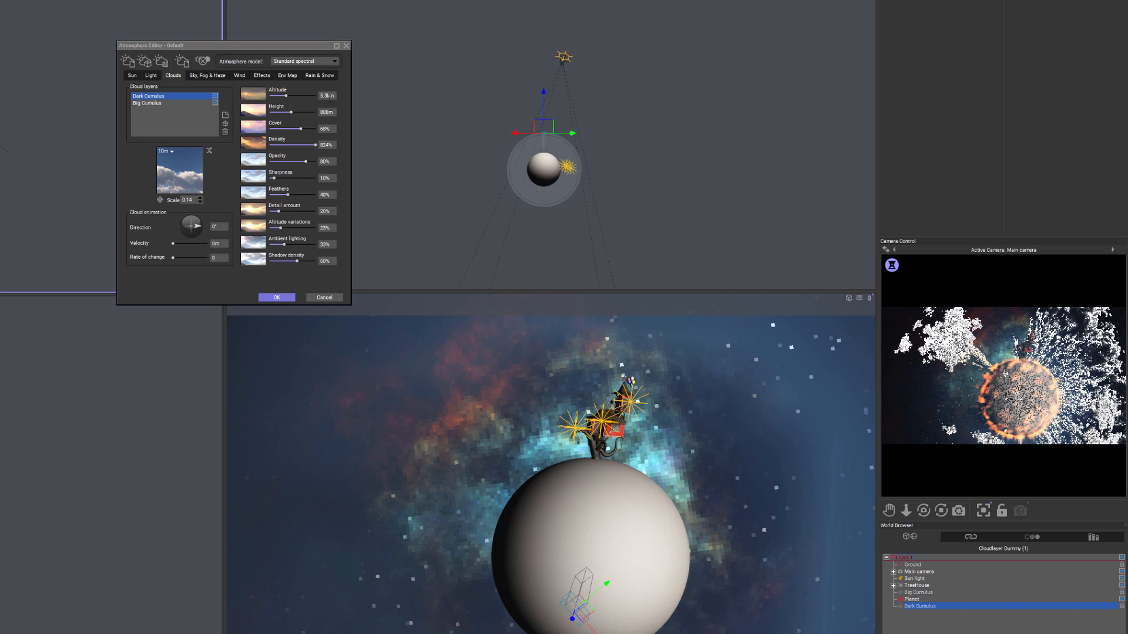
text(1)
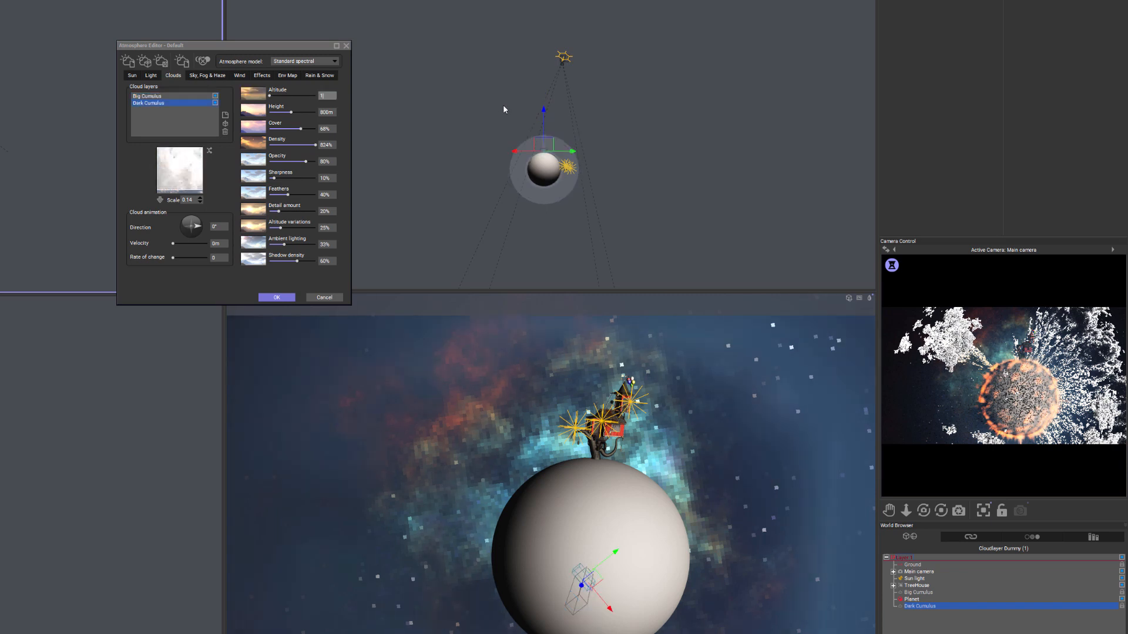
key(Return)
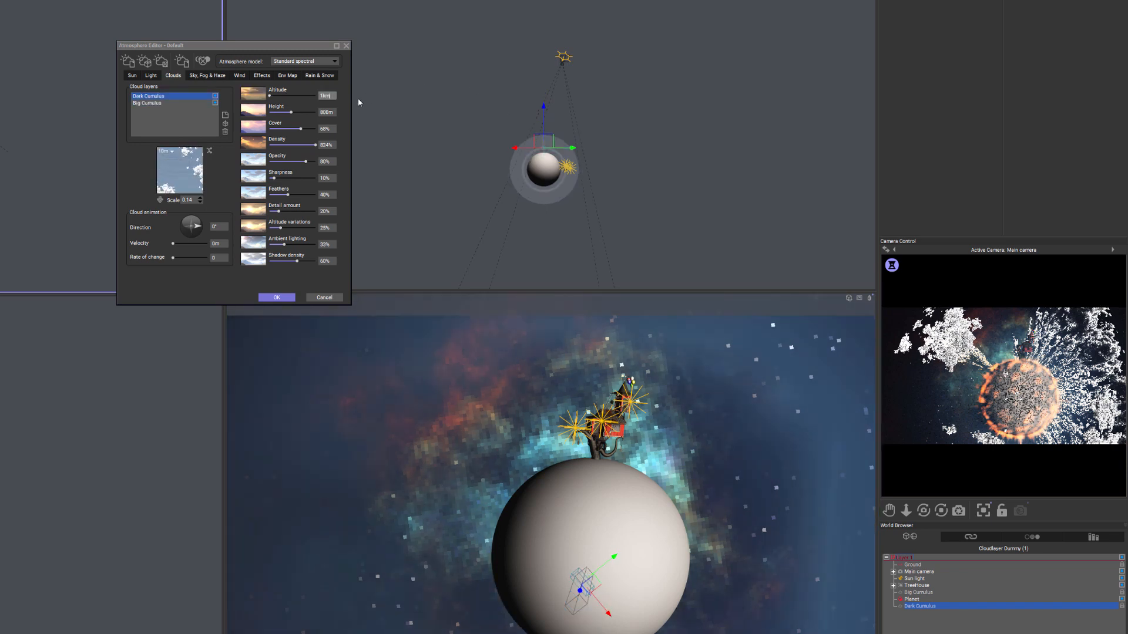
- Set the Dark Cumulus layer's height to 7.1 km, its cover to 40% and its density to 1%
drag(291, 112, 312, 112)
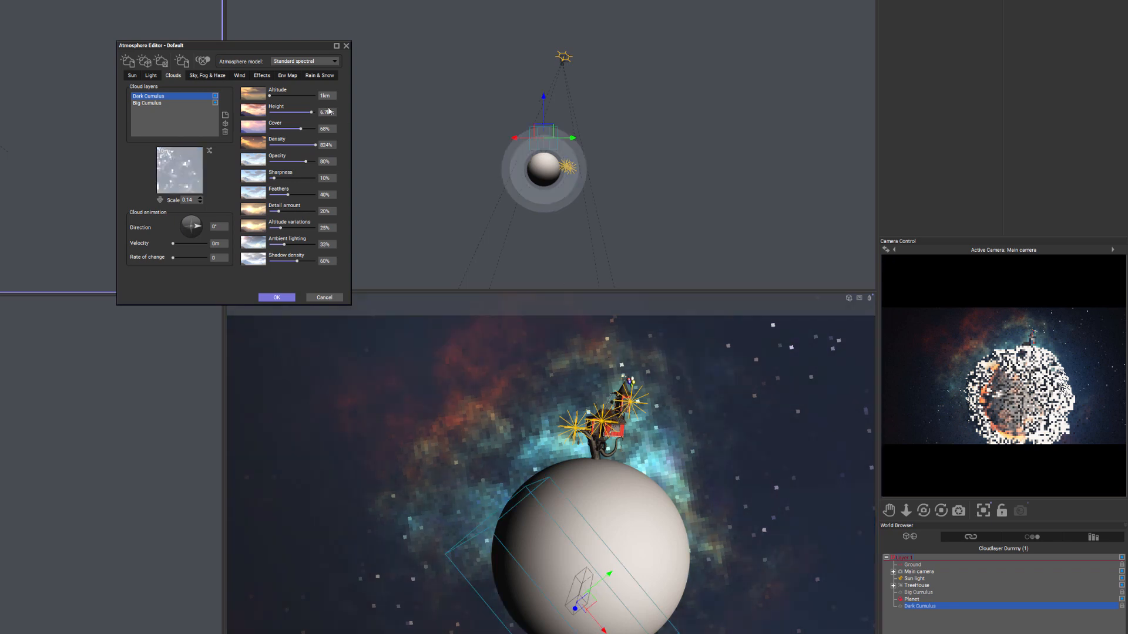
drag(311, 112, 314, 112)
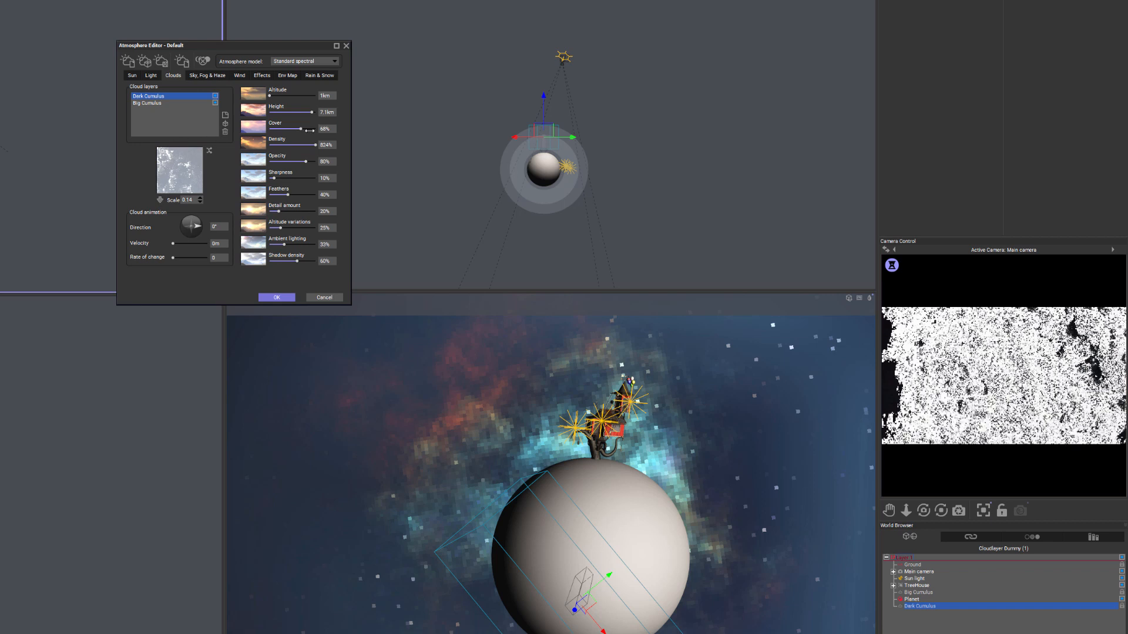
drag(309, 131, 297, 126)
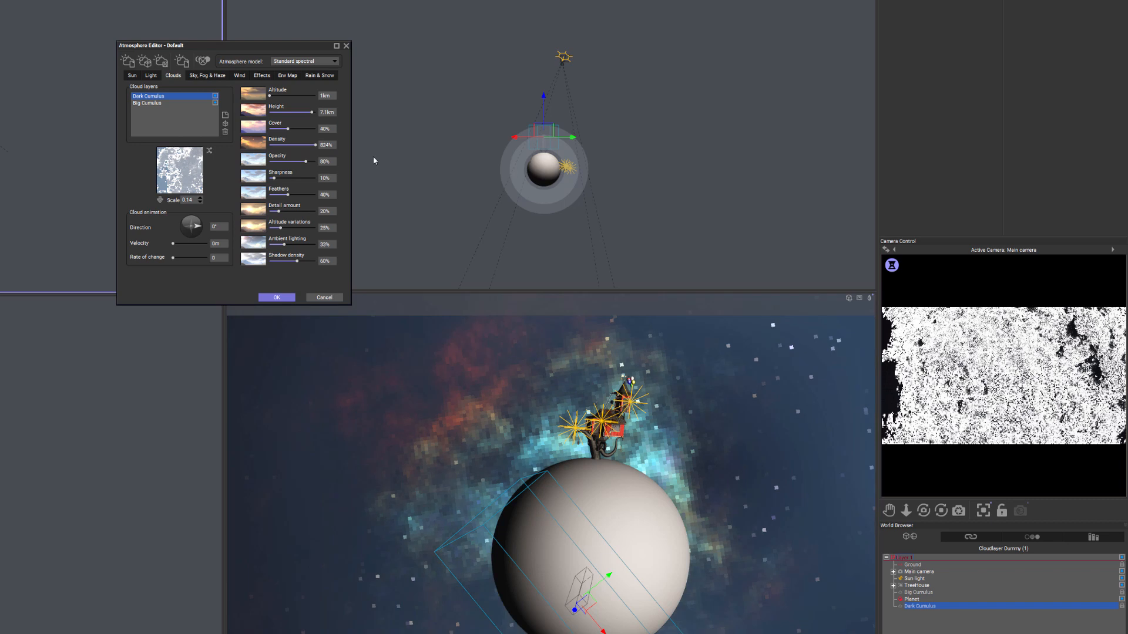
click(326, 145)
text(1)
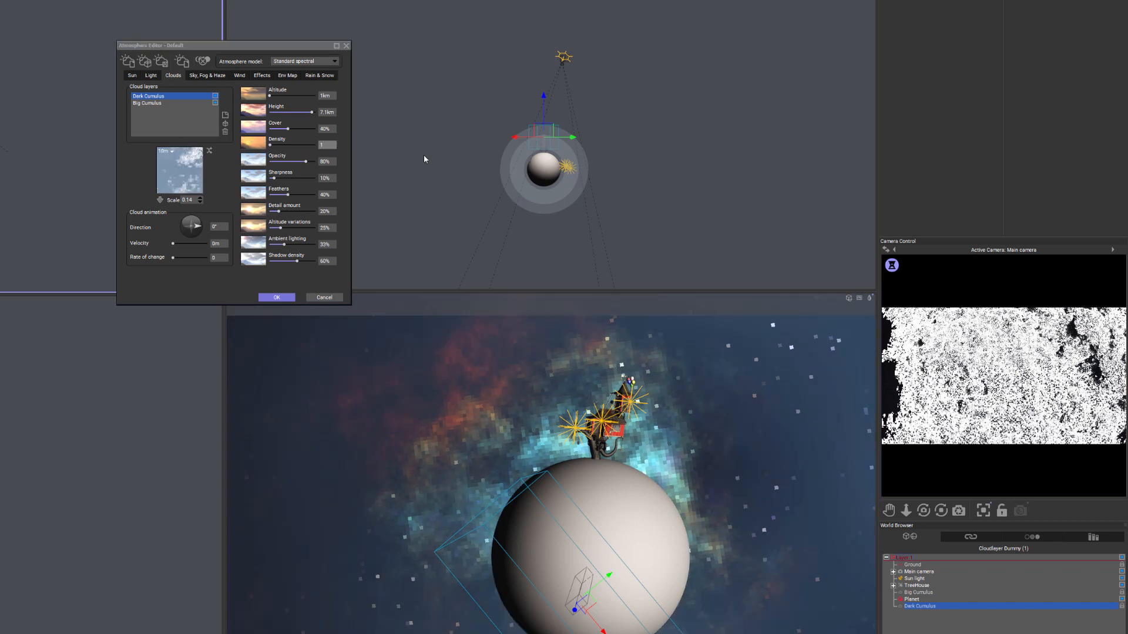
key(Return)
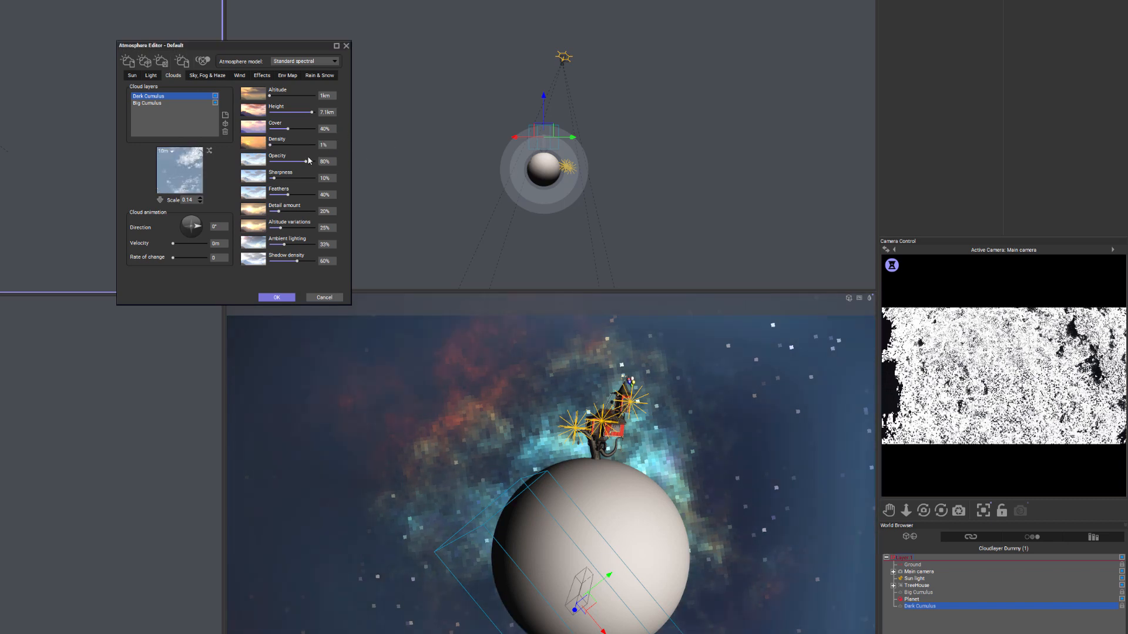
- Set the Dark Cumulus layer's opacity, feathers, altitude variations and shadow density to 100%, detail amount to 31% and ambient lighting to 82%
drag(309, 161, 333, 156)
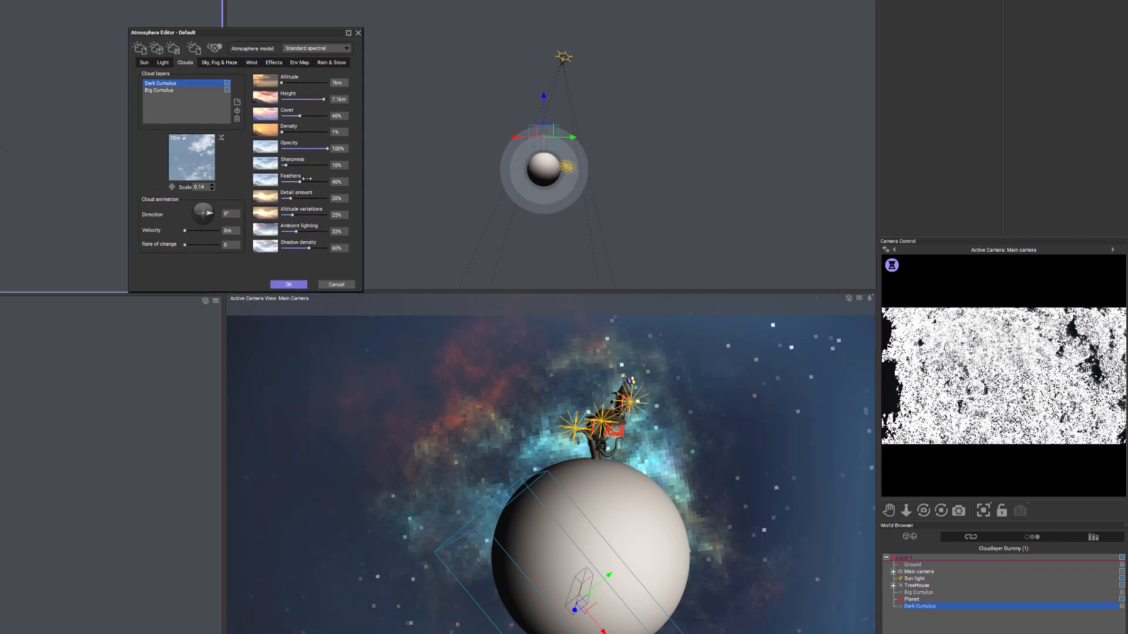
drag(311, 185, 387, 171)
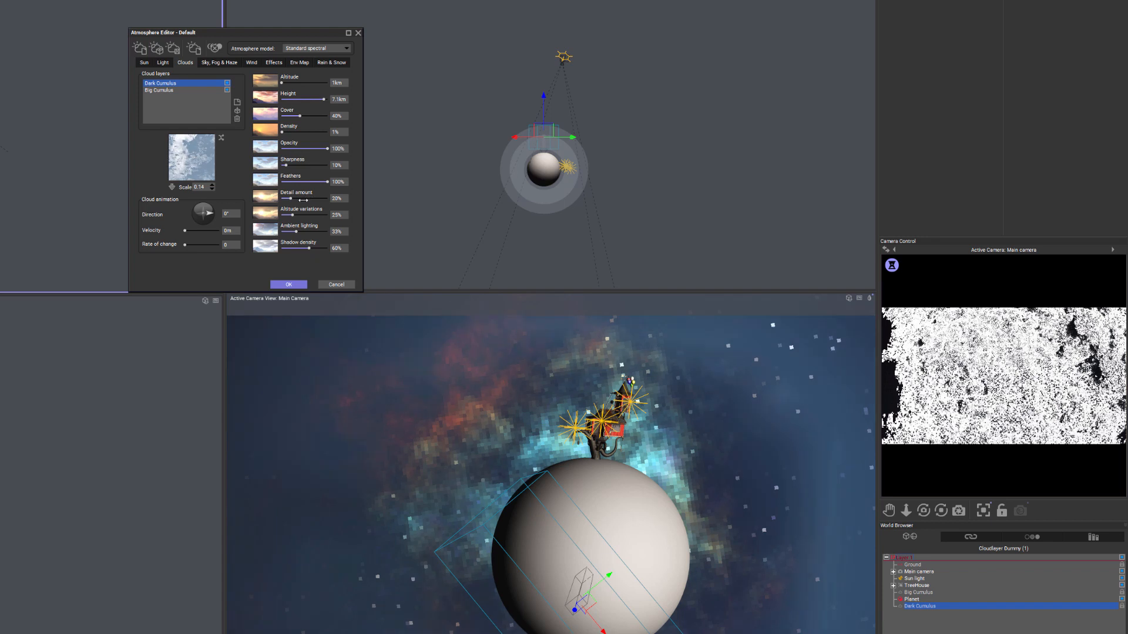
drag(304, 198, 399, 212)
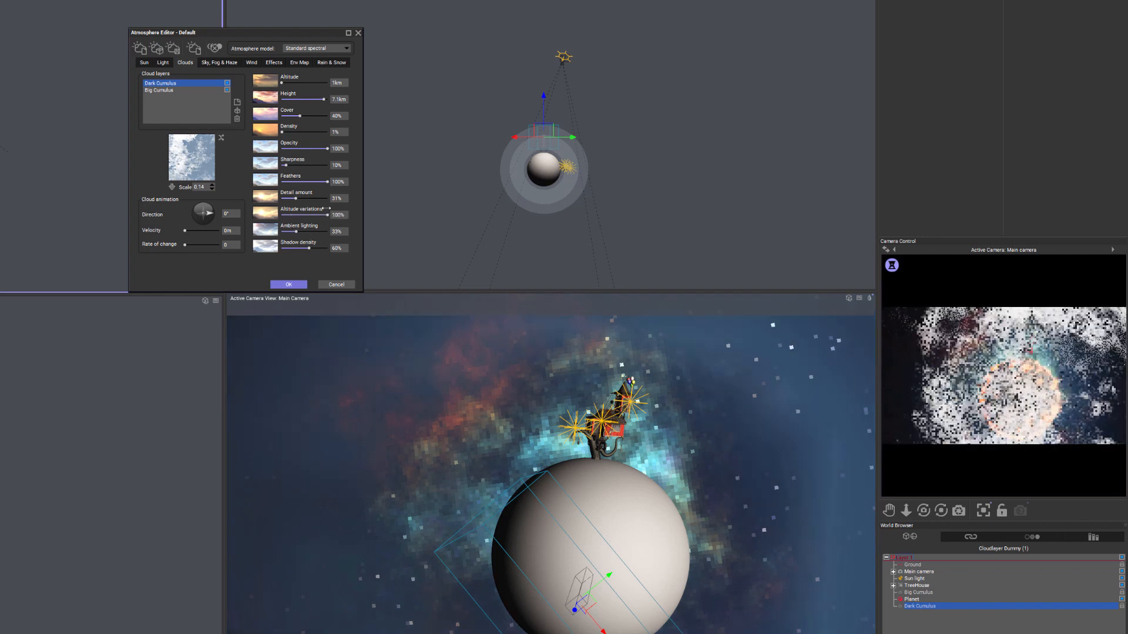
drag(297, 232, 365, 250)
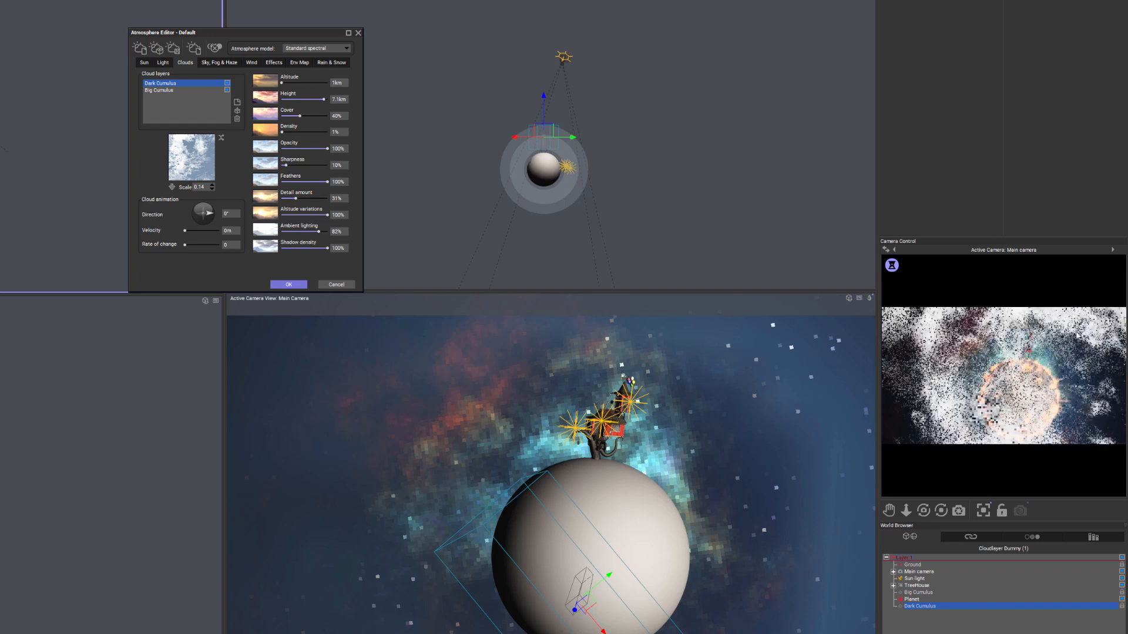
- Open the Dark Cumulus layer's advanced cloud material, enlarge the editor and change the volumetric color to olive green
double_click(196, 153)
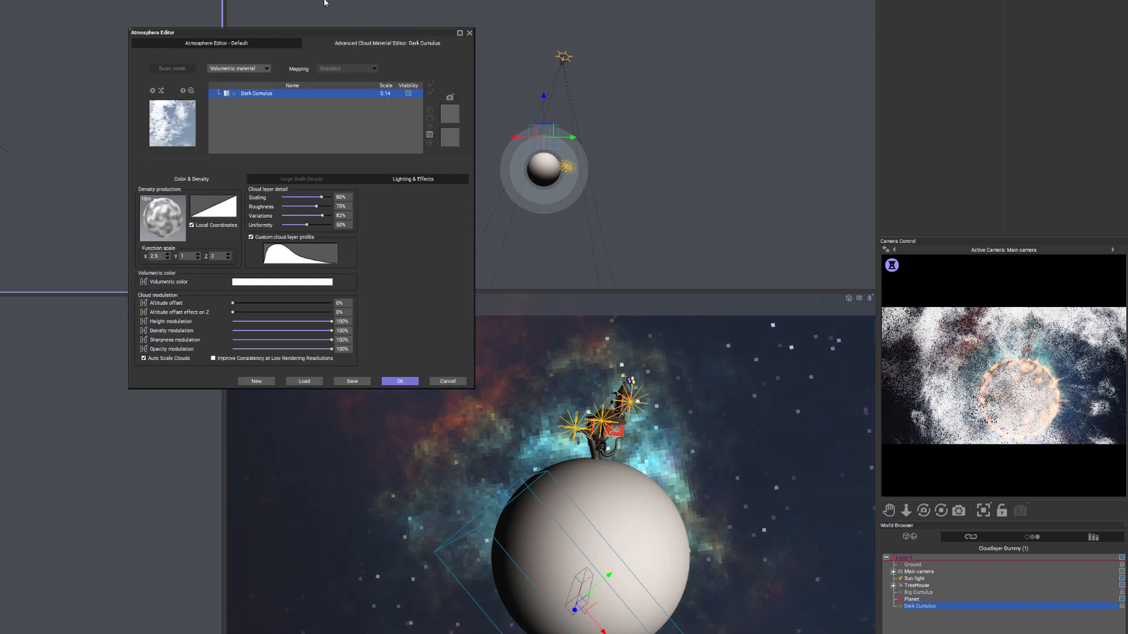
drag(328, 27, 254, 0)
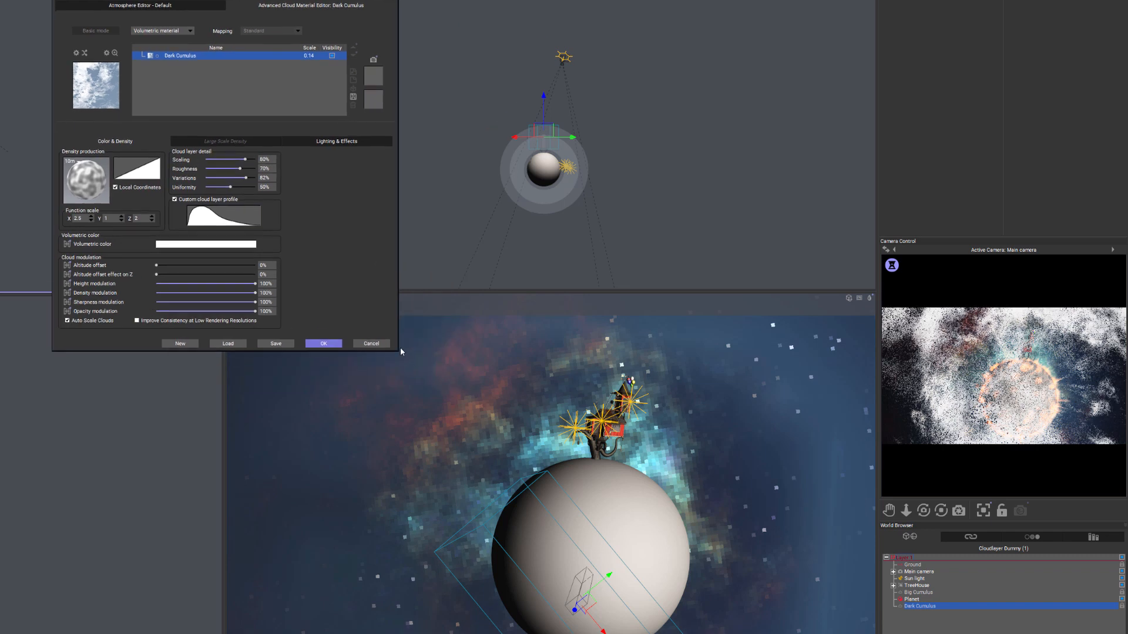
drag(398, 352, 665, 430)
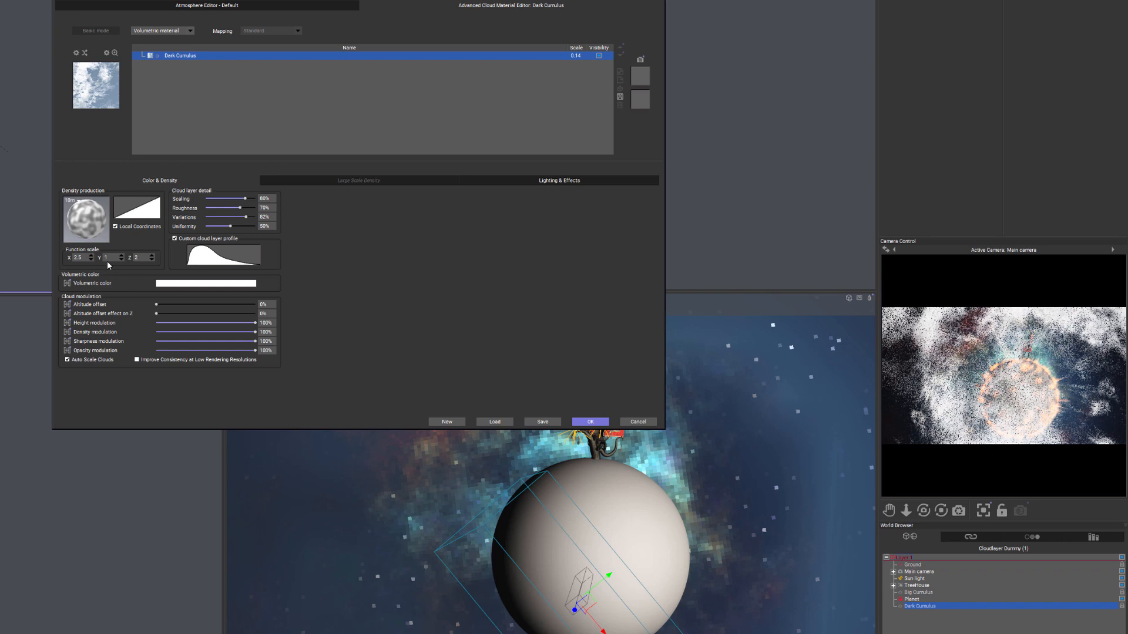
click(215, 285)
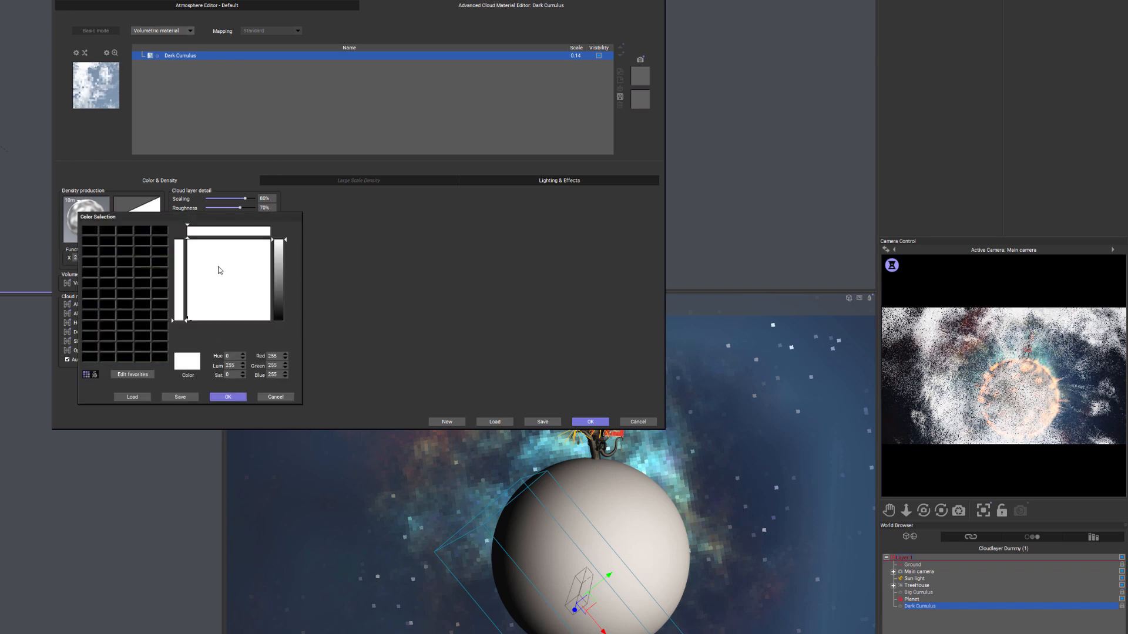
drag(292, 280, 288, 290)
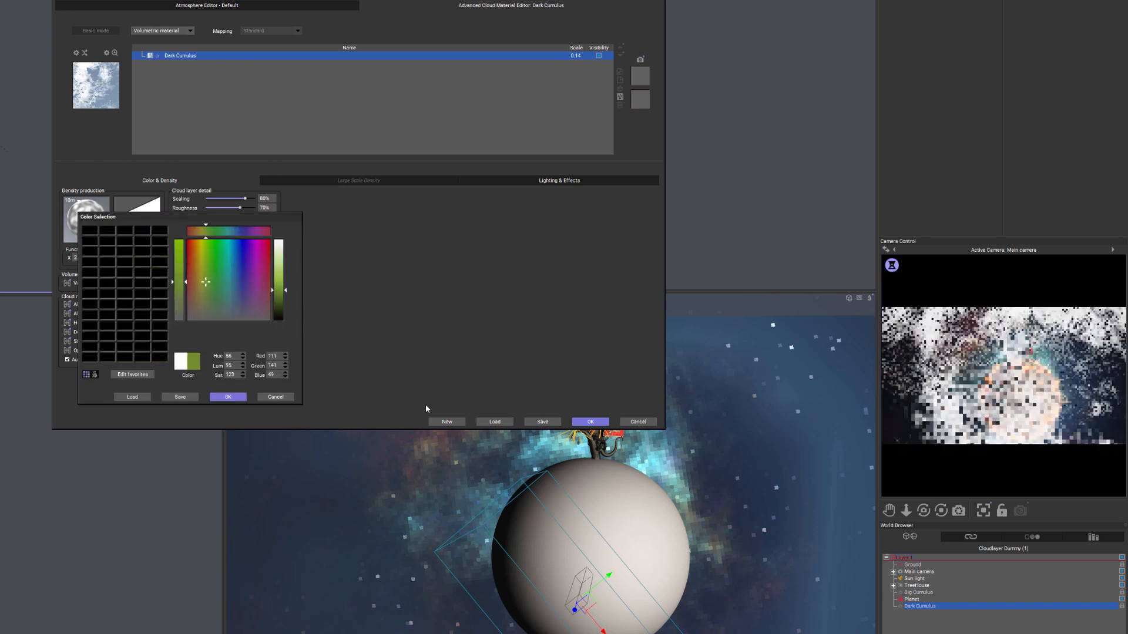
key(Return)
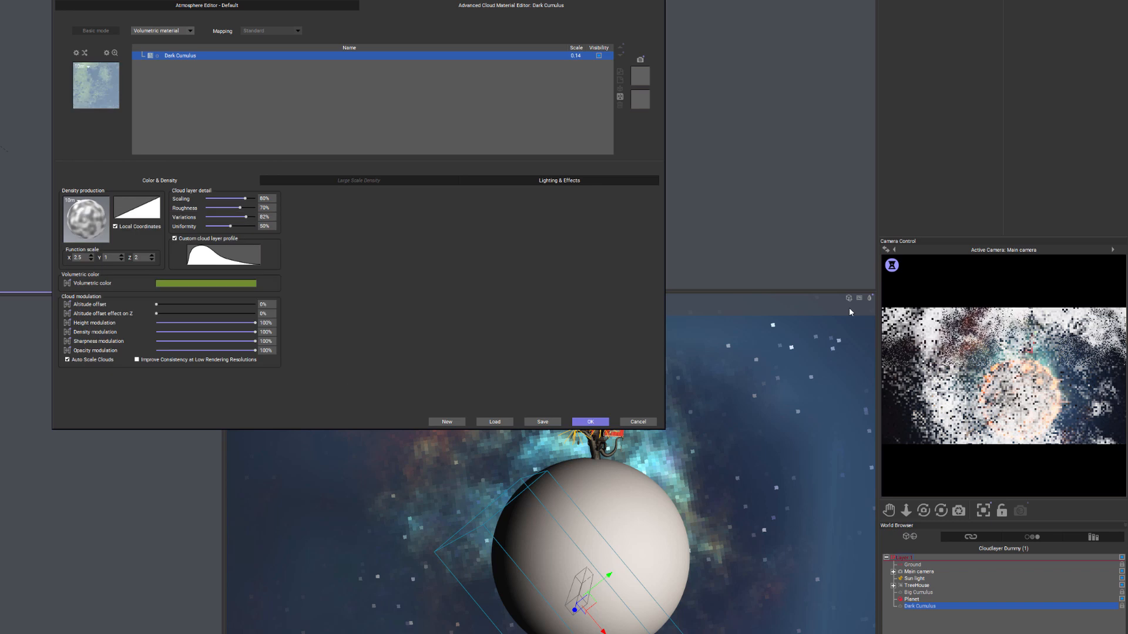
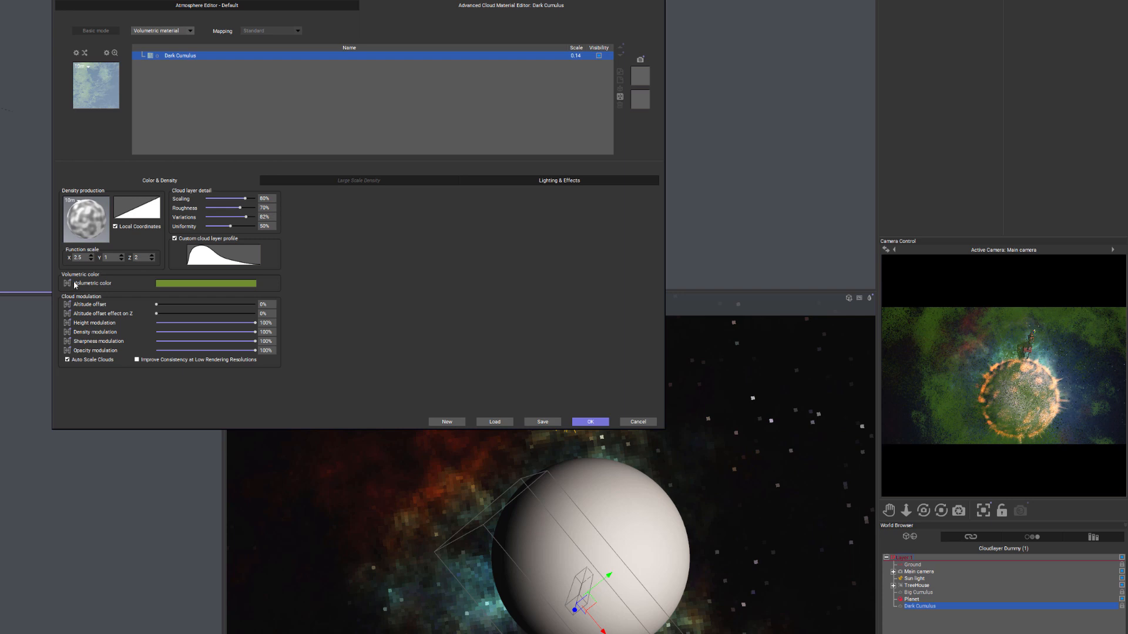
- Open the function graph of the volumetric color, enlarge it, and add a Color map node beside the constant green color node
click(68, 284)
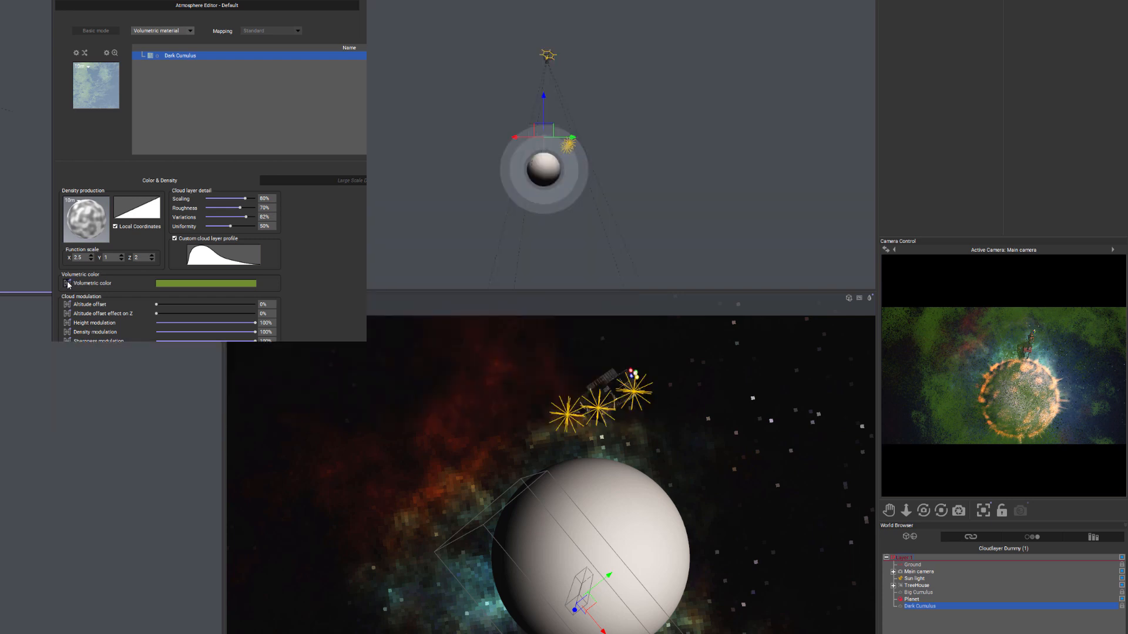
drag(561, 25, 455, 0)
click(594, 430)
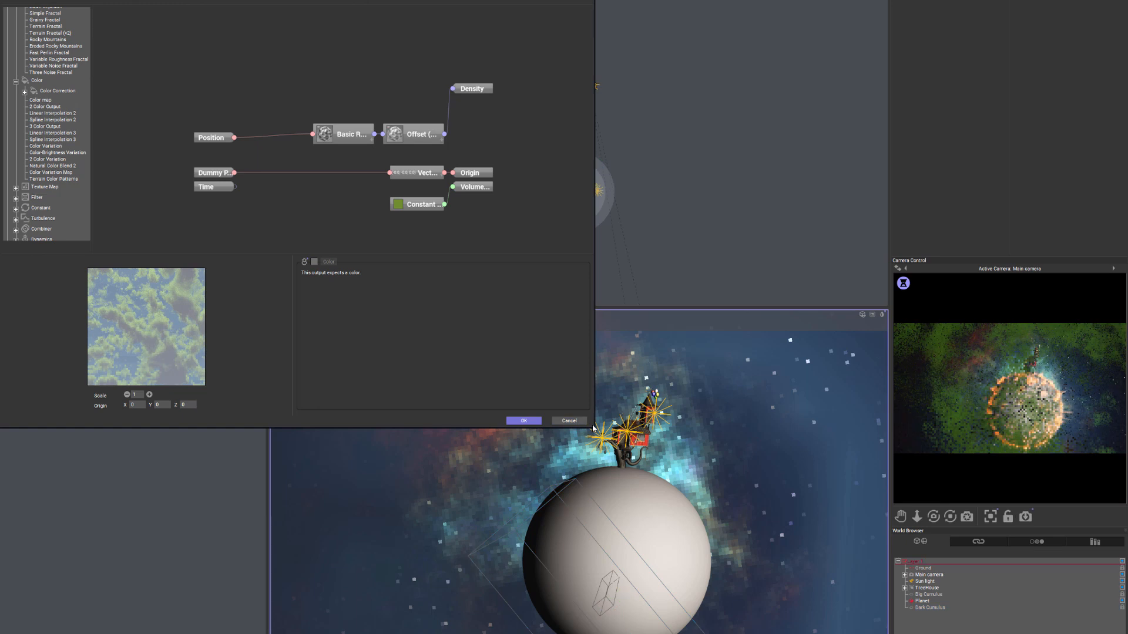
drag(594, 429, 824, 512)
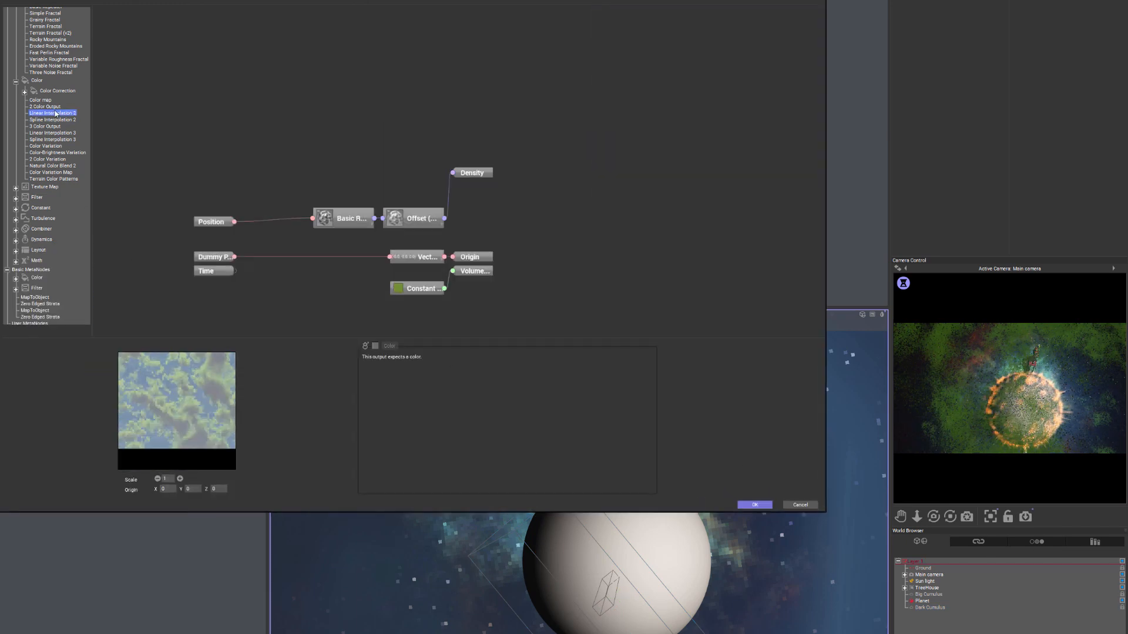
click(41, 100)
click(84, 126)
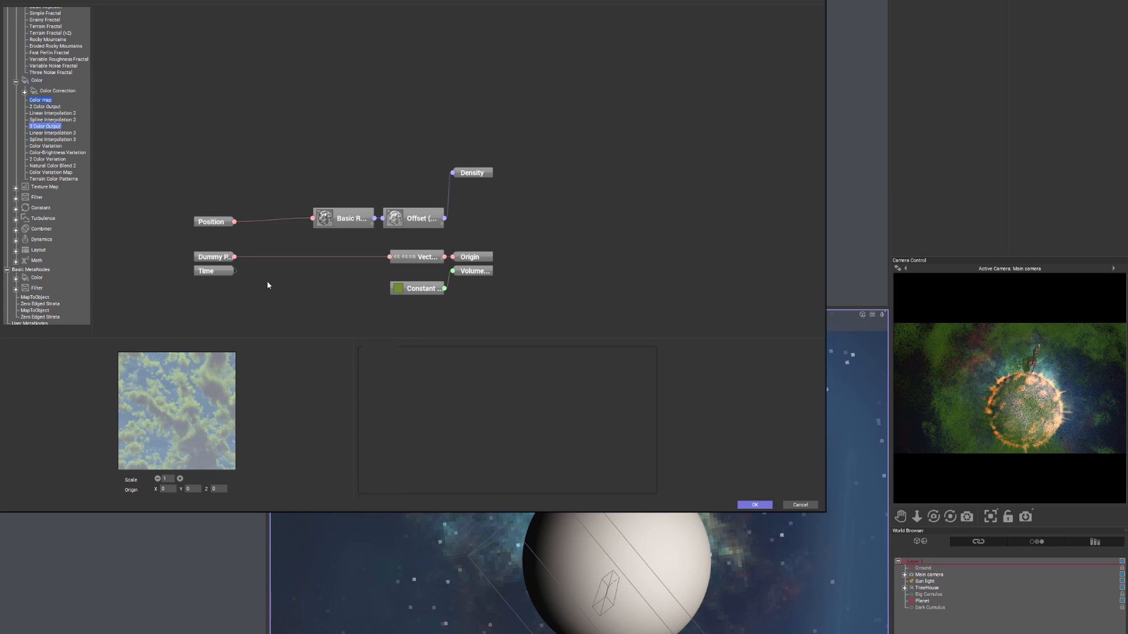
double_click(43, 101)
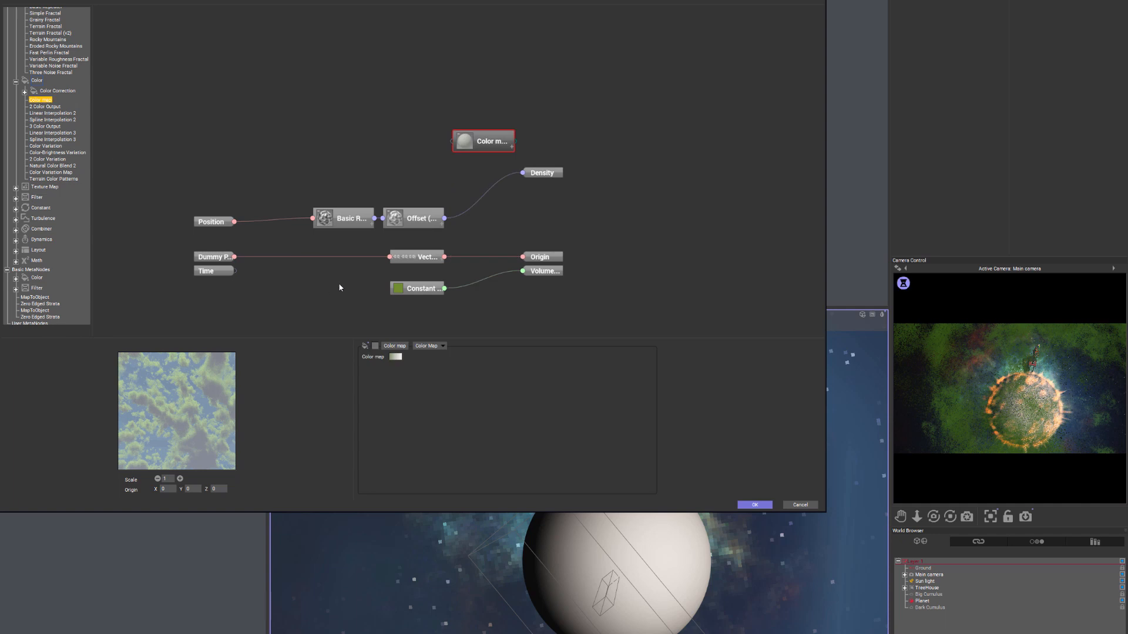
drag(467, 131, 291, 284)
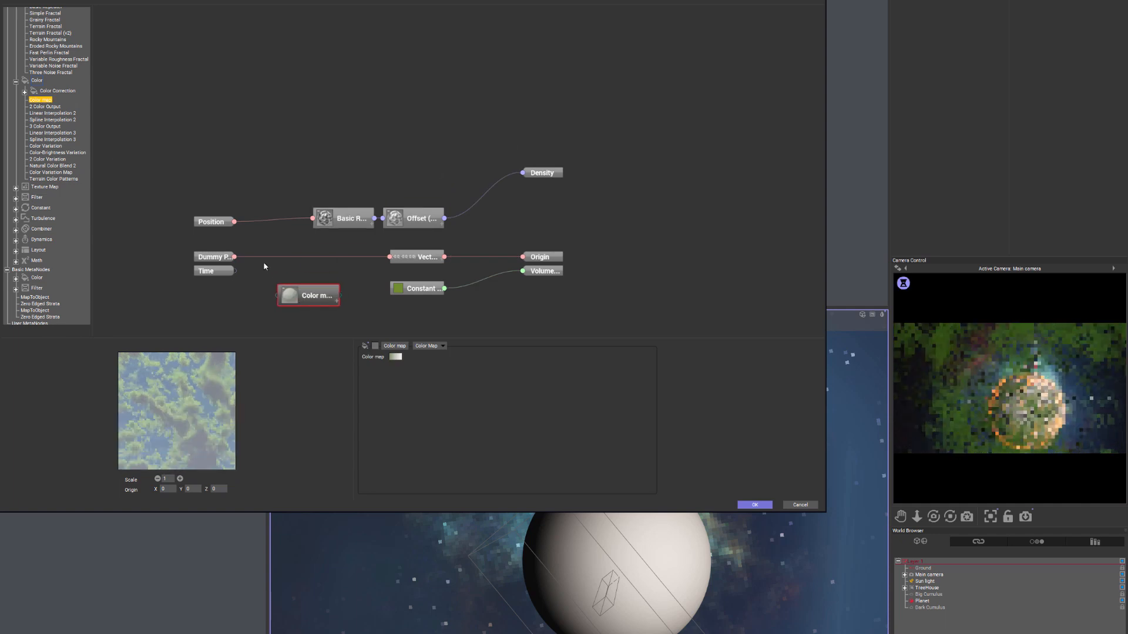
- Add a Simple Fractal node feeding the Color map node, and connect the Color map output to the Volume color output
click(227, 302)
scroll(54, 92, up, 2)
click(45, 55)
drag(45, 54, 523, 271)
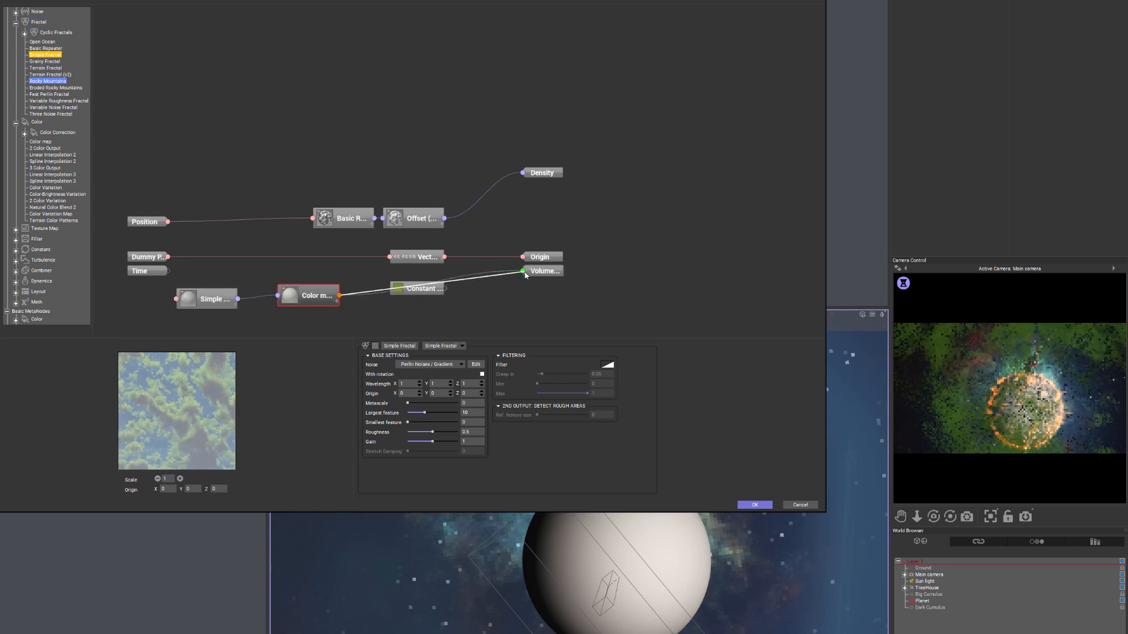
- Delete the disconnected green Constant Color node and shift the Color map node slightly in the graph
click(439, 289)
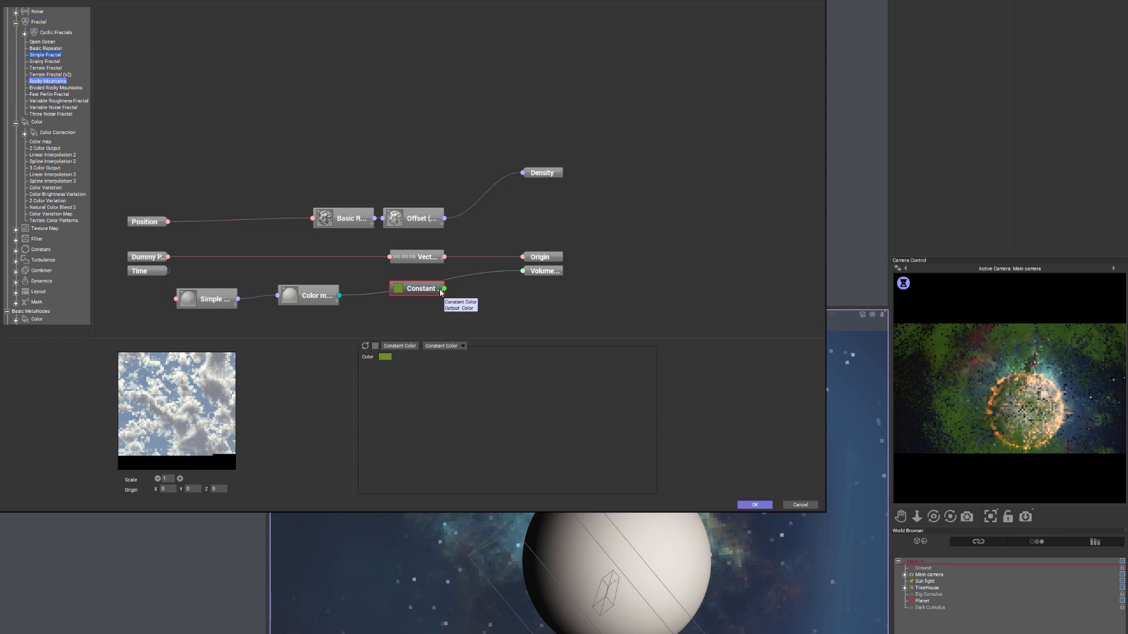
key(Delete)
click(320, 291)
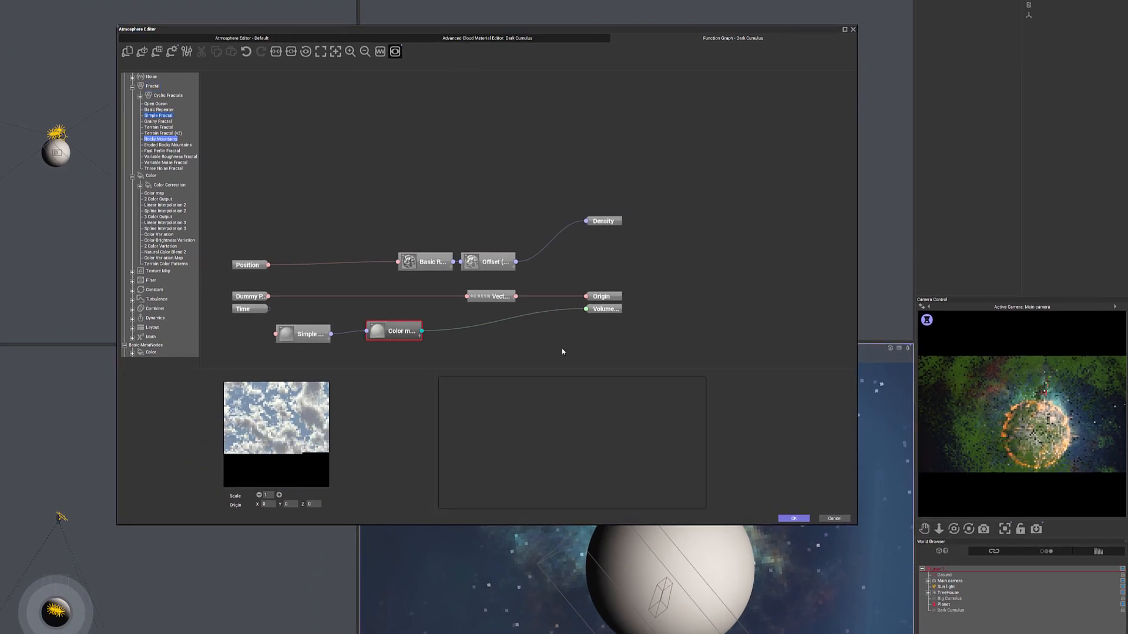
drag(399, 324, 412, 317)
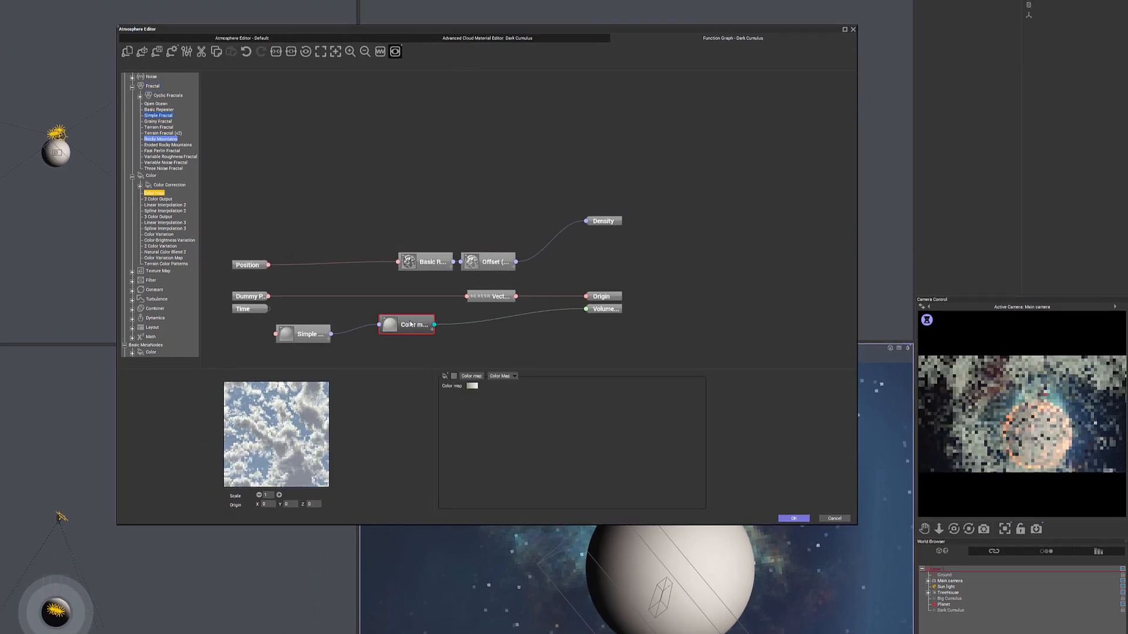
- Open the Color map node's gradient for editing and add a dark blue key color near its middle
click(473, 387)
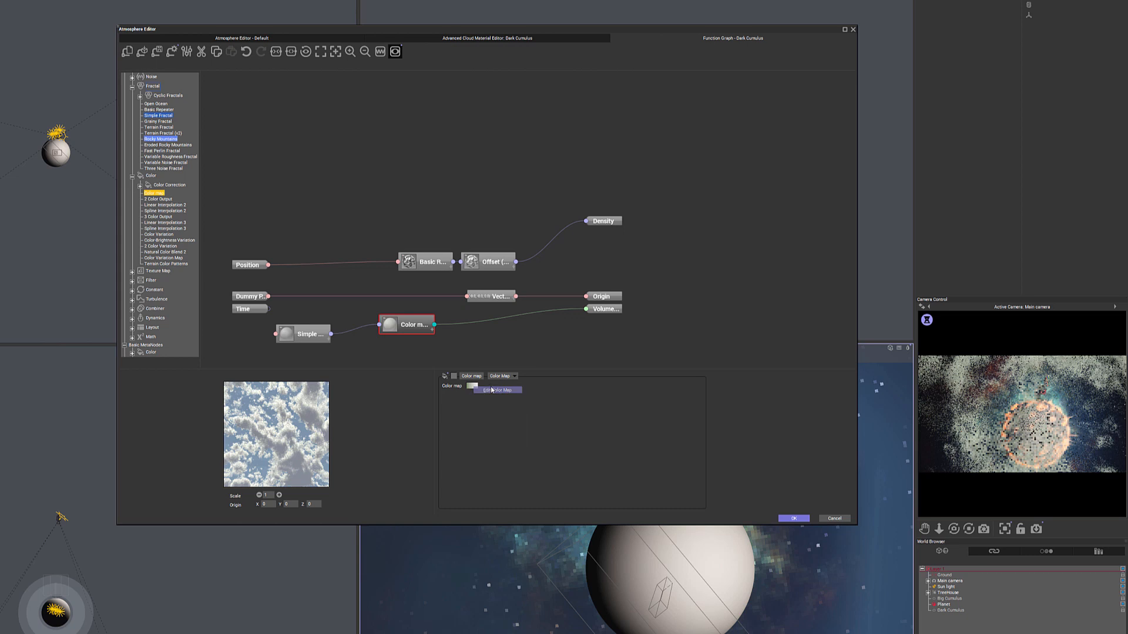
click(491, 391)
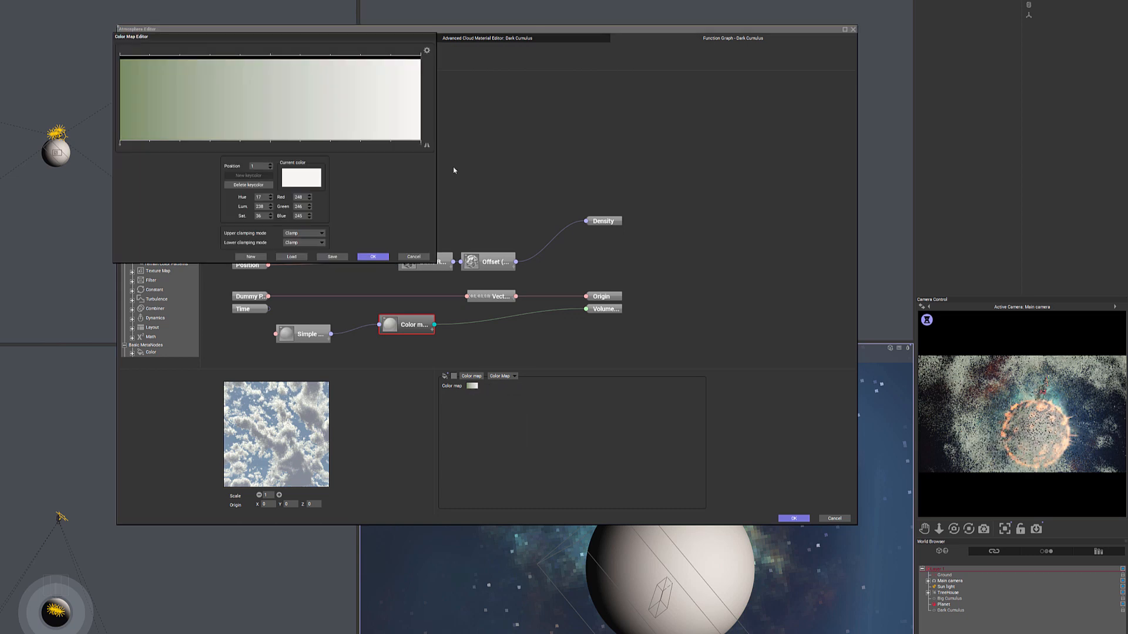
click(267, 123)
double_click(267, 123)
click(259, 181)
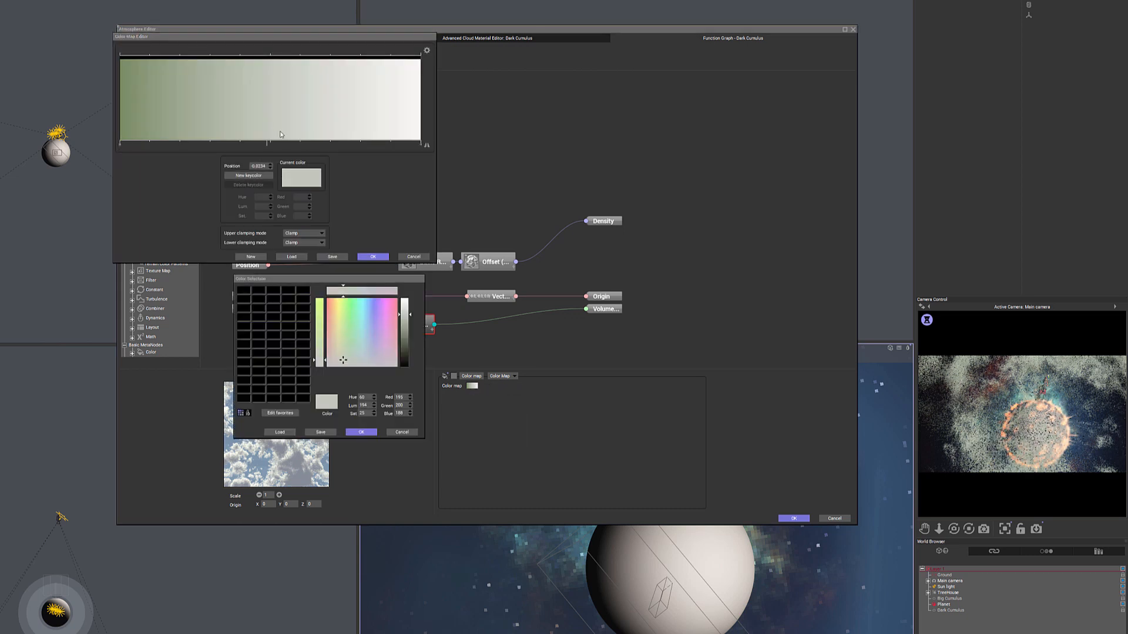
click(374, 310)
drag(404, 314, 406, 349)
click(362, 433)
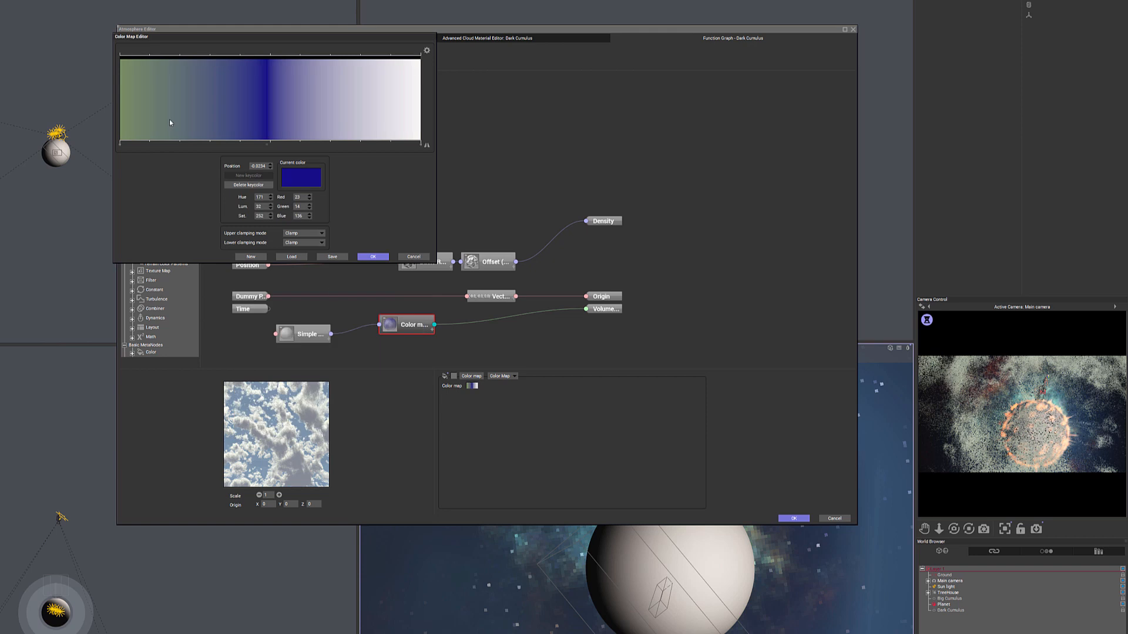
- Change the gradient's first key color, at position -1, to a dark maroon
click(120, 144)
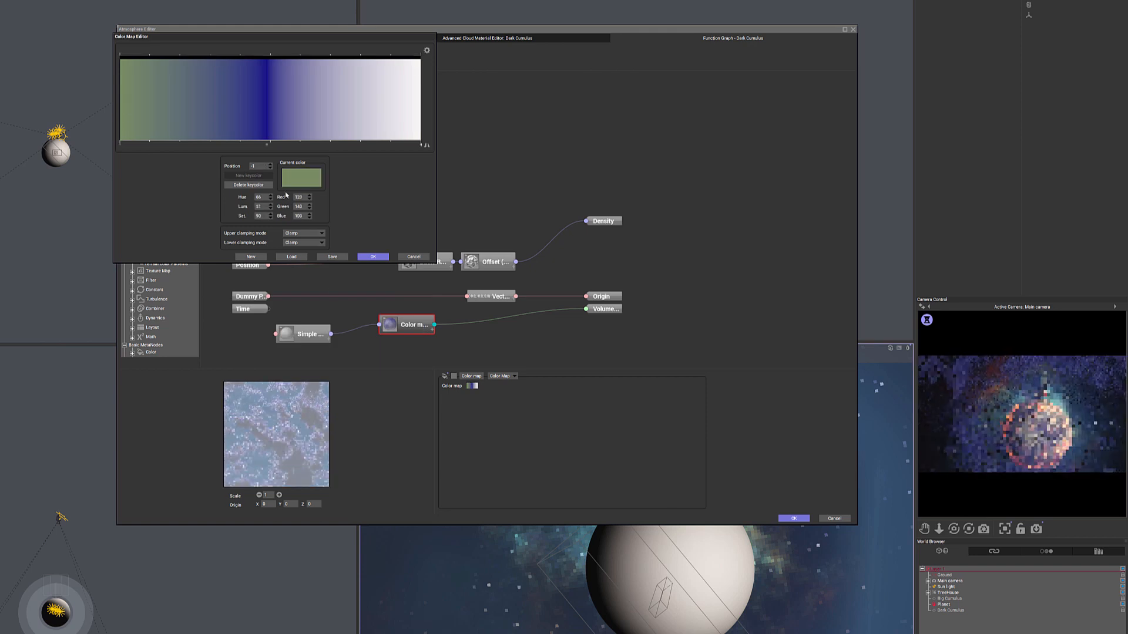
click(289, 179)
click(331, 189)
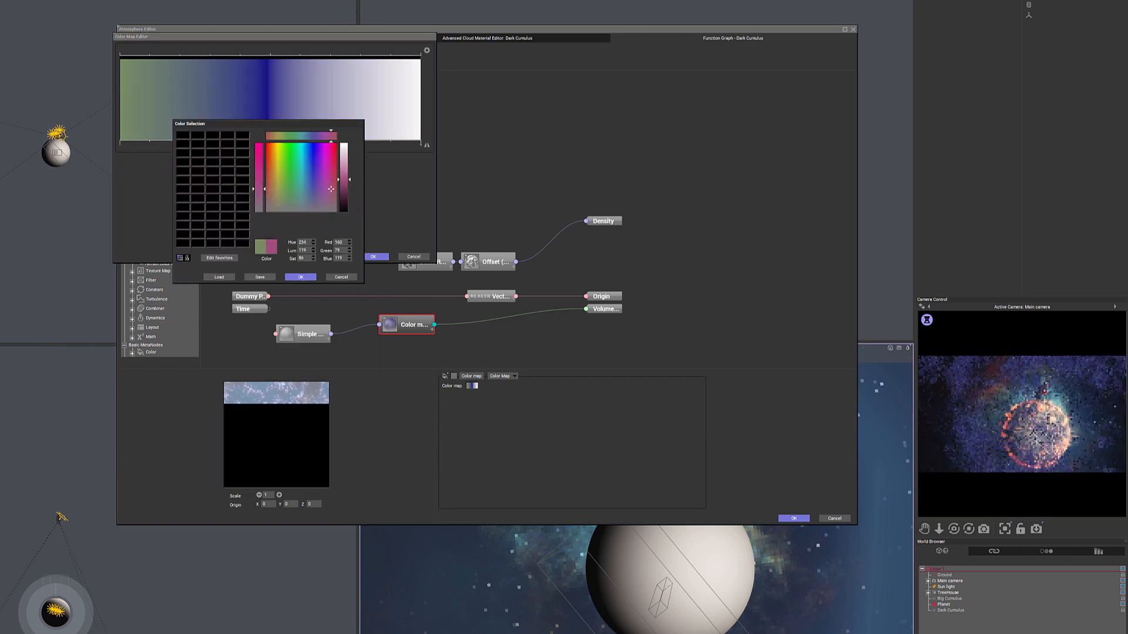
drag(348, 197, 349, 201)
click(300, 277)
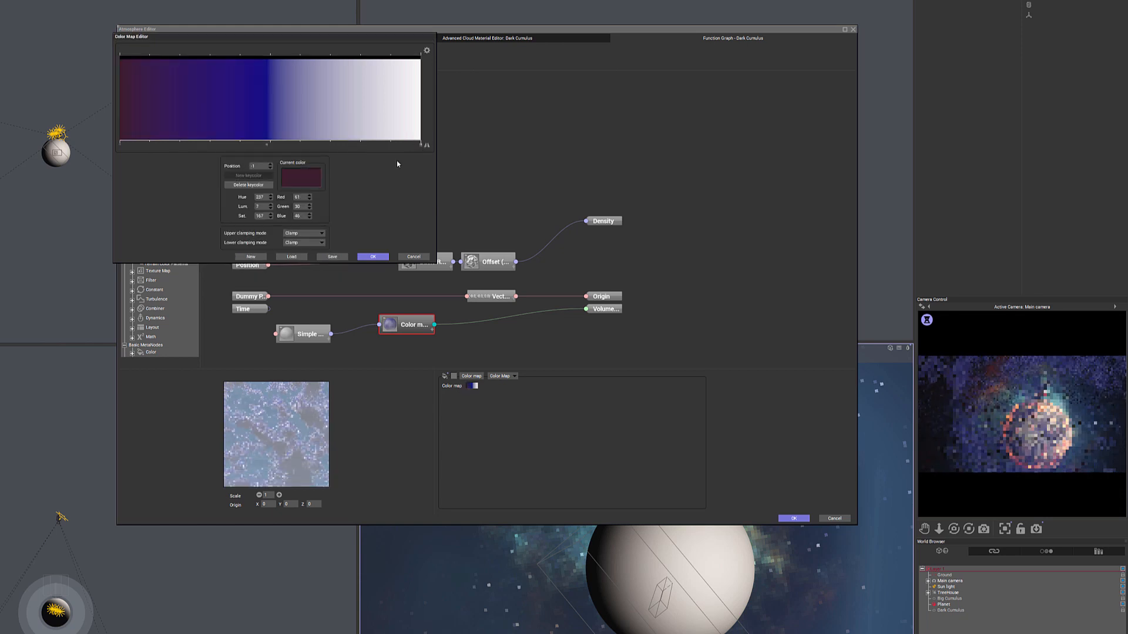
- Change the gradient's last key color, at position 1, to a dark red with green and blue at 0
click(422, 143)
click(293, 176)
drag(287, 187, 267, 135)
drag(349, 189, 350, 195)
click(309, 272)
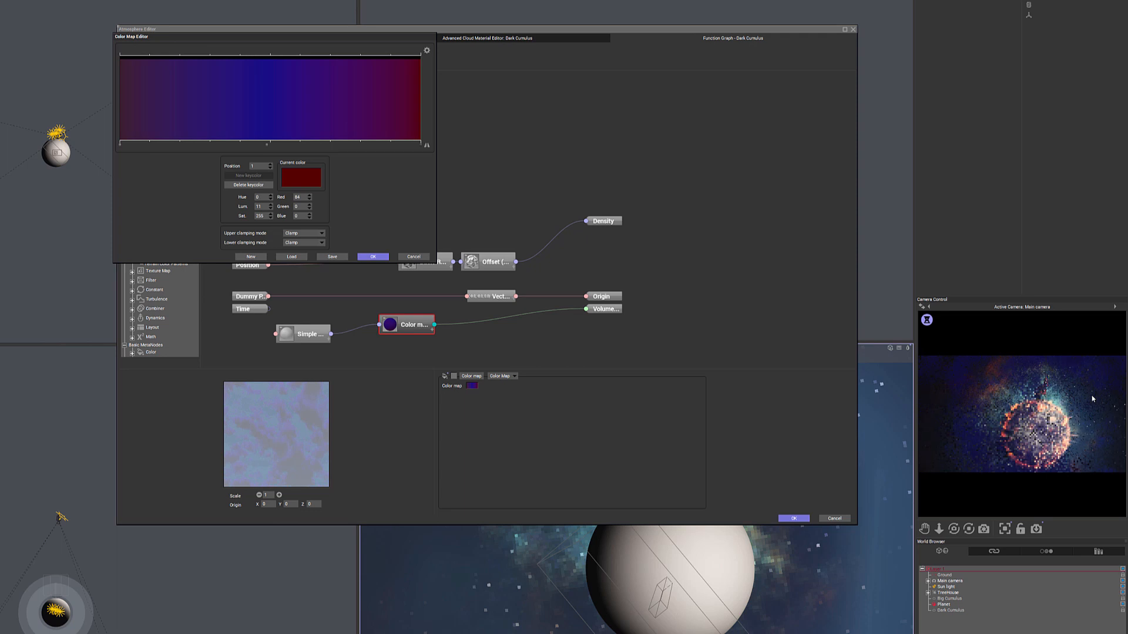
- Accept the gradient, then raise the Simple Fractal node's roughness to about 0.66 and gain to about 4, and reduce its largest feature to about 3.3
click(303, 333)
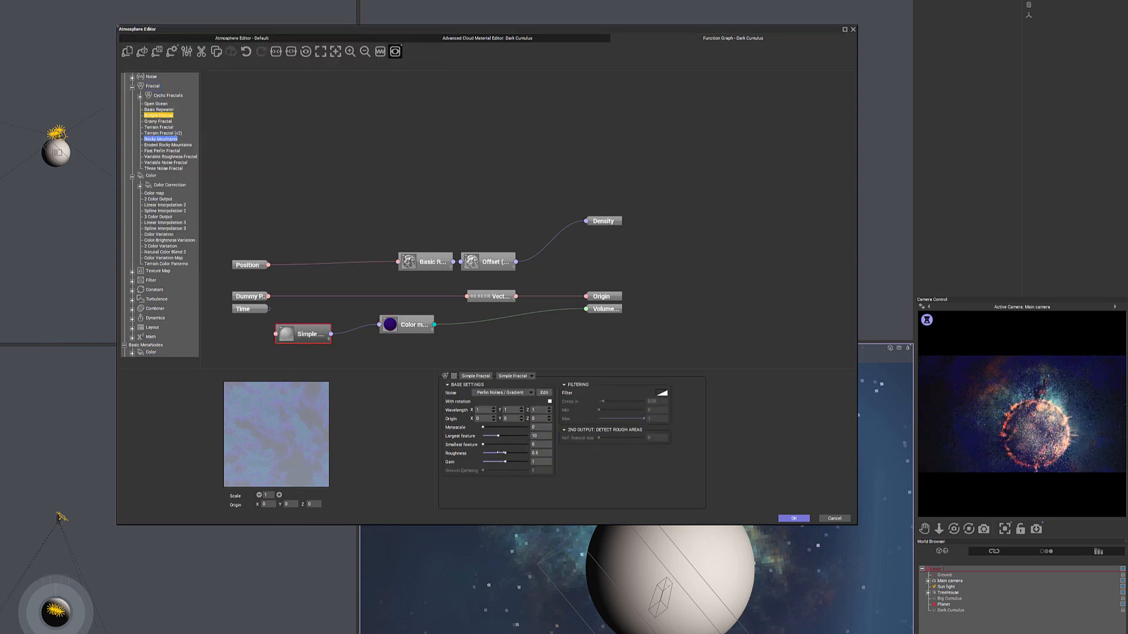
drag(516, 460, 512, 453)
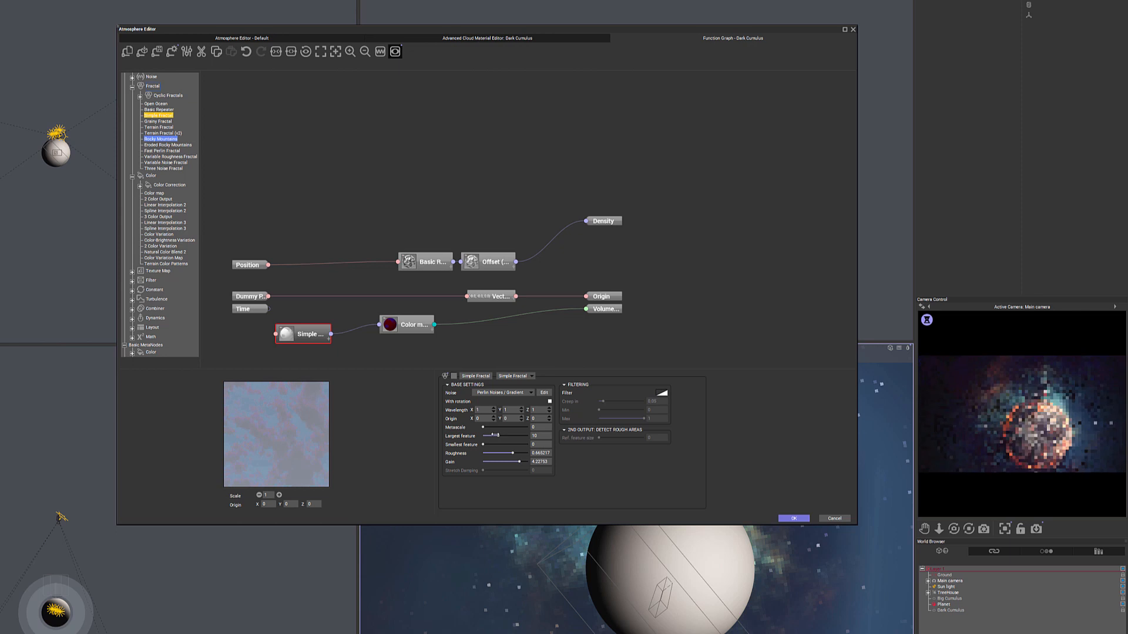
drag(497, 436, 508, 436)
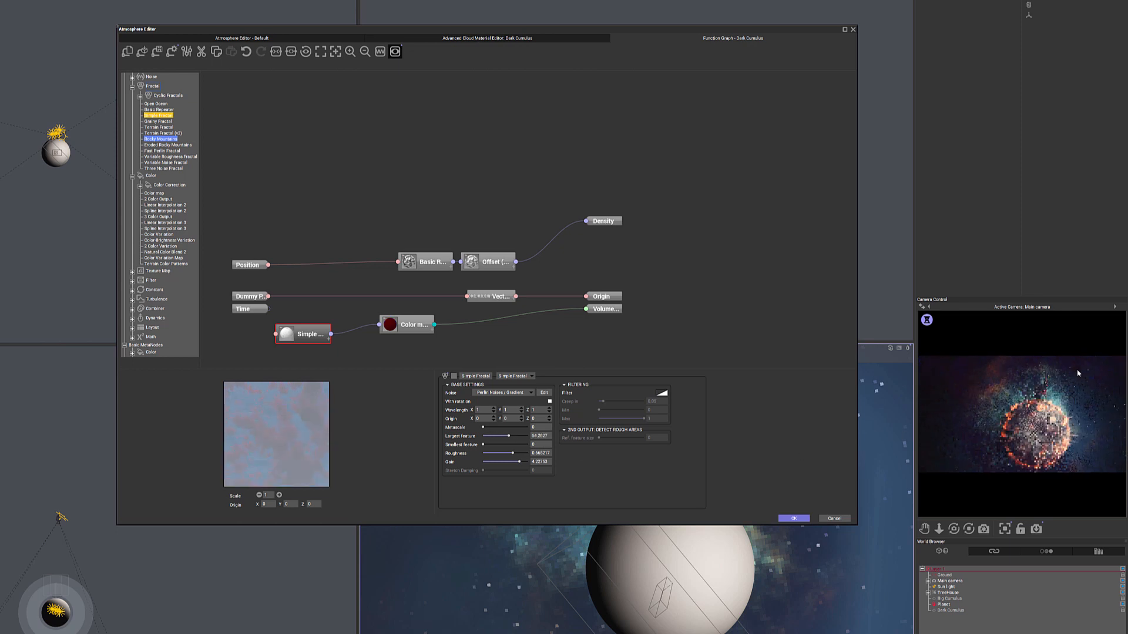
right_click(923, 442)
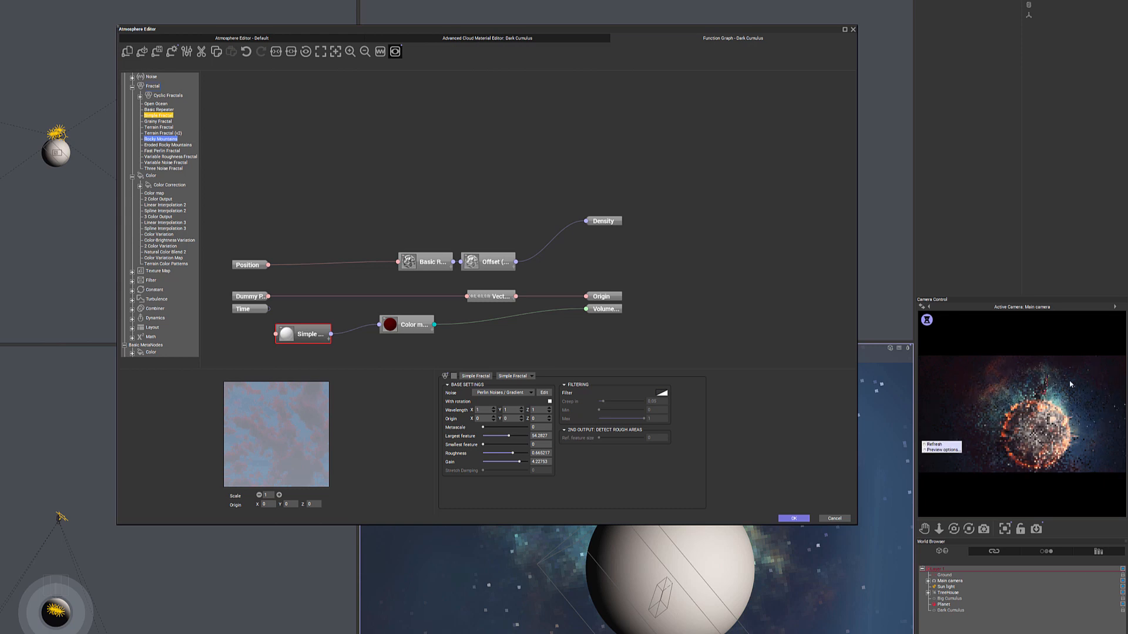
drag(510, 436, 492, 436)
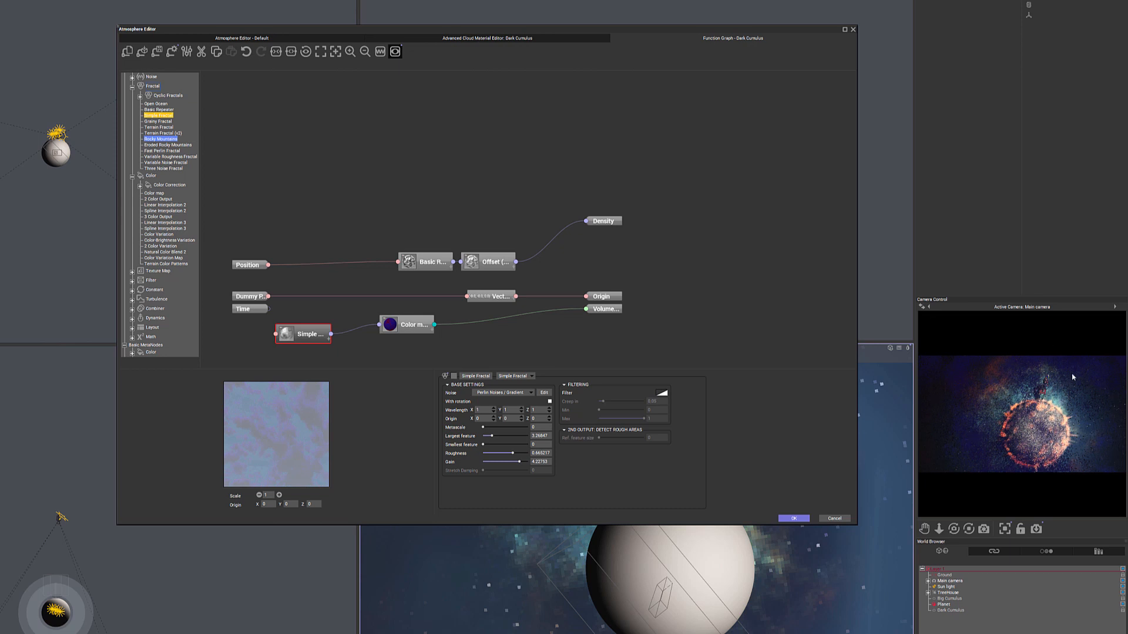
- Make the cloud material's Sky Ambient Color graph-driven, connect the Color map node to it, and delete its white Constant Color node
click(512, 37)
click(726, 154)
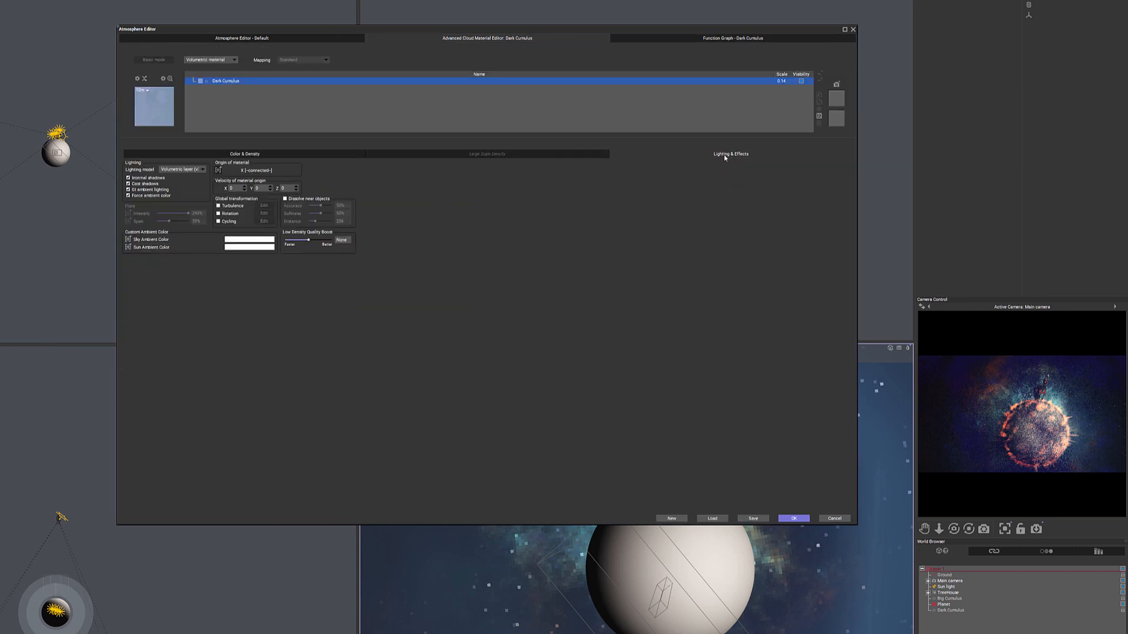
click(128, 240)
drag(537, 347, 586, 349)
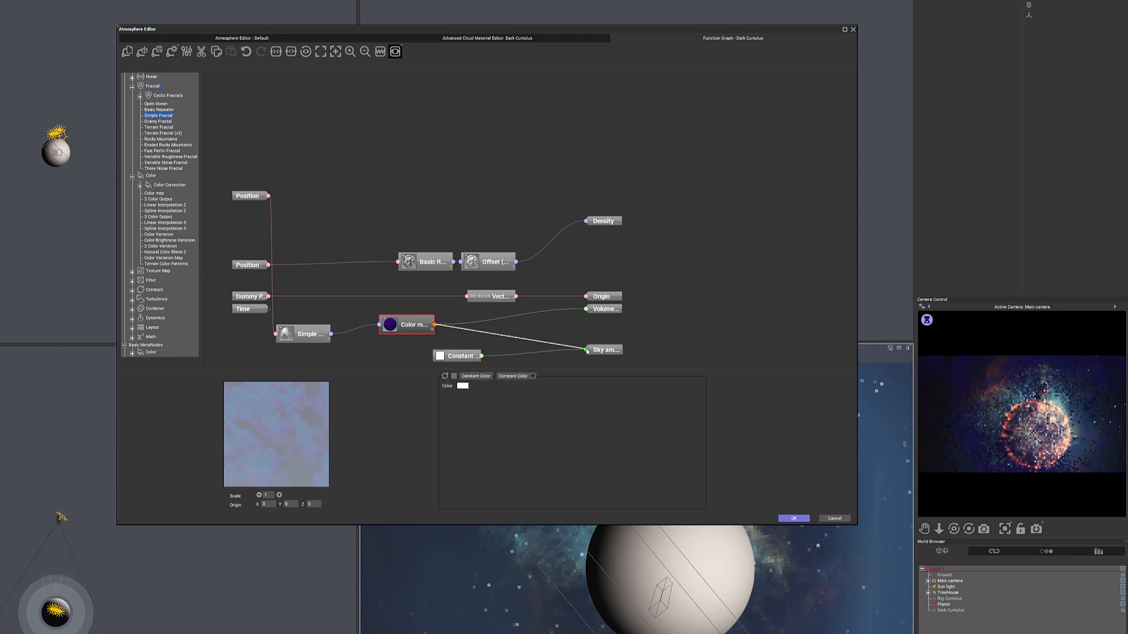
click(466, 356)
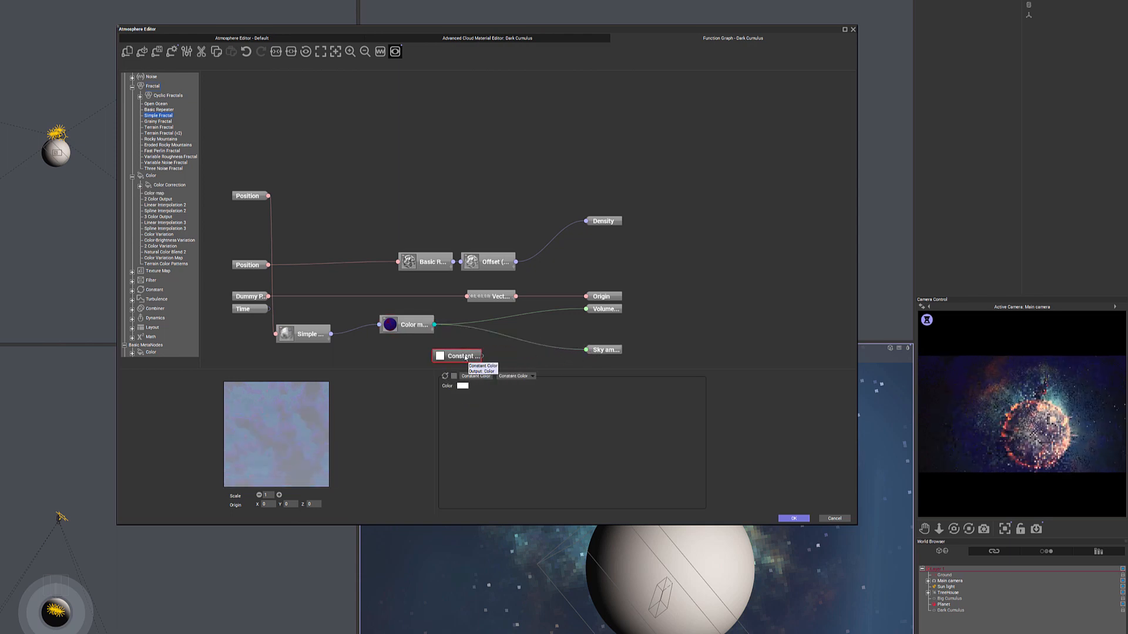
key(Delete)
- Make the material's Sun Ambient Color graph-driven and rearrange the Color map, ambient color outputs and Constant Color node closer together
click(405, 38)
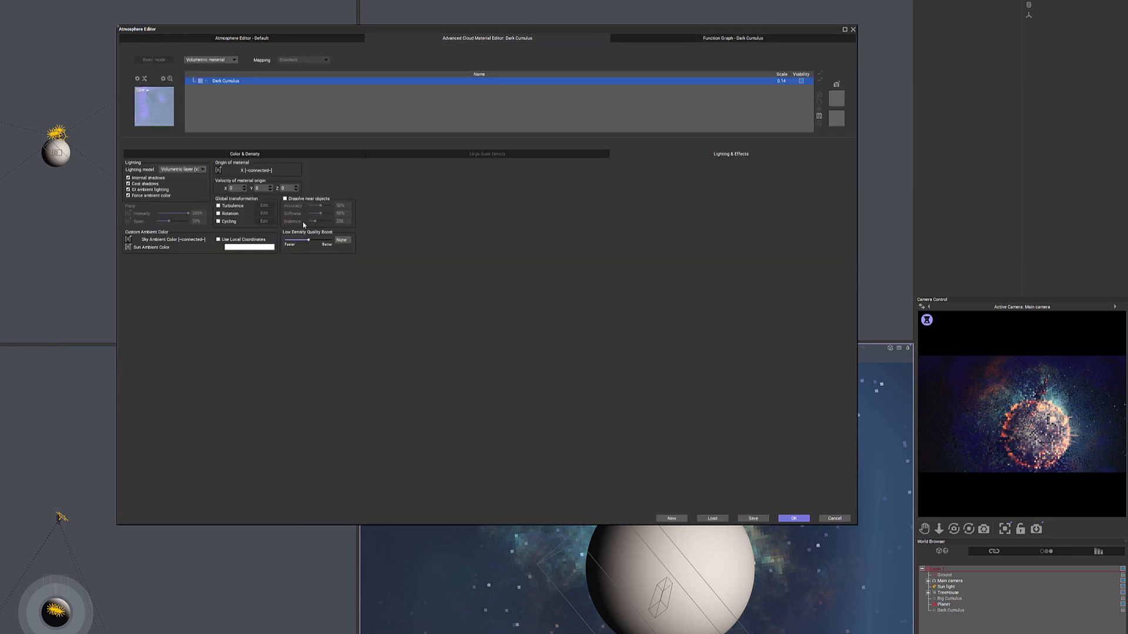
click(128, 247)
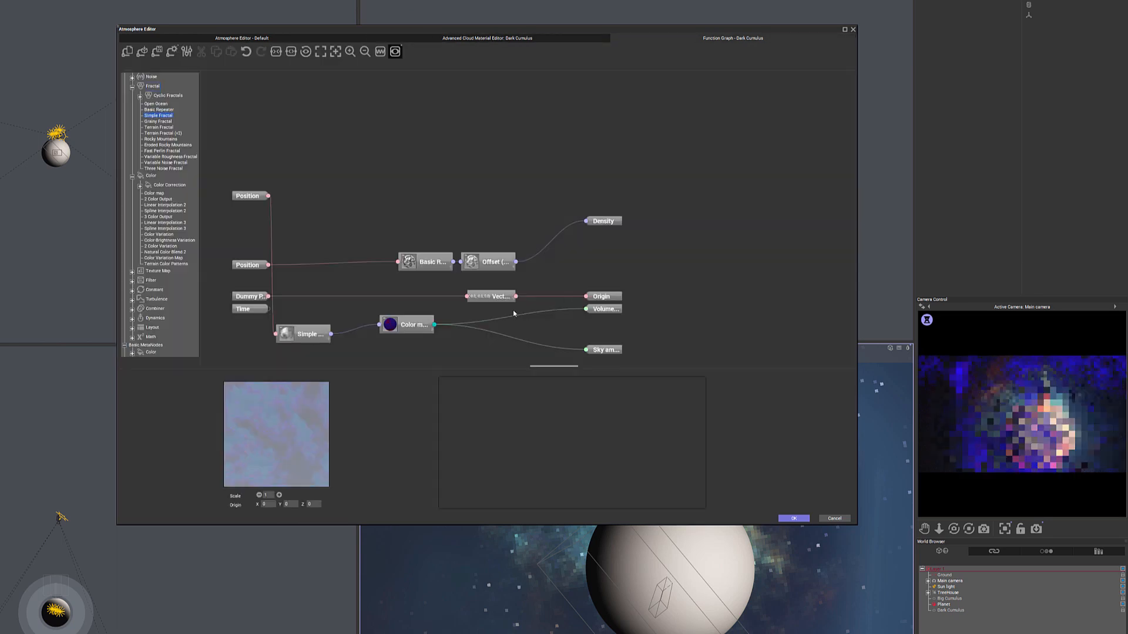
drag(411, 324, 405, 331)
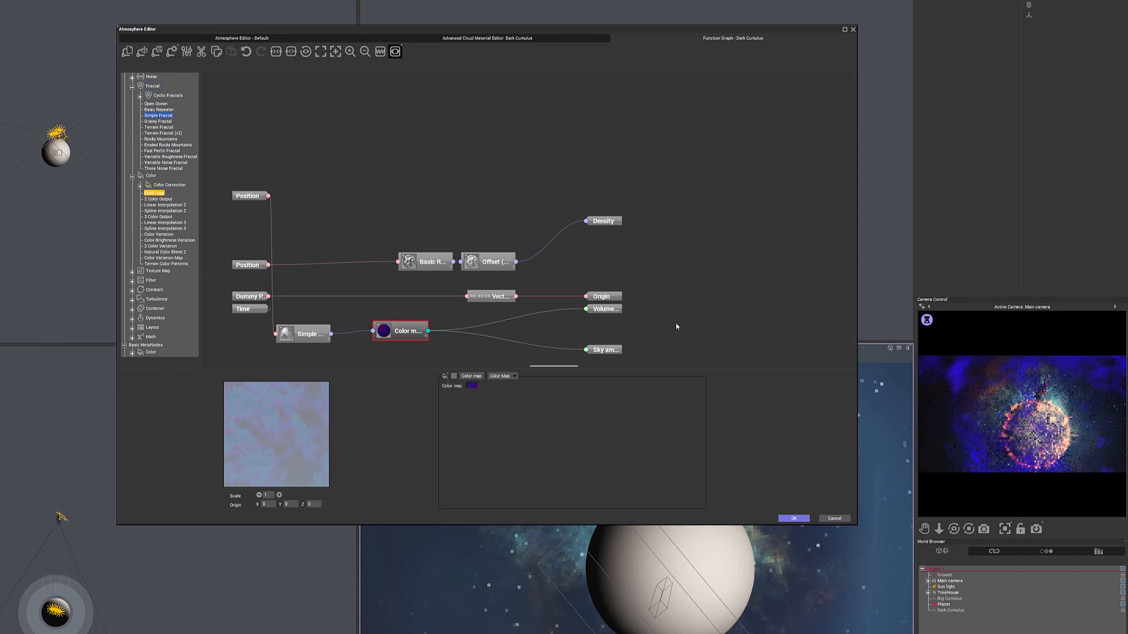
scroll(675, 323, down, 1)
scroll(675, 323, up, 2)
scroll(676, 324, down, 1)
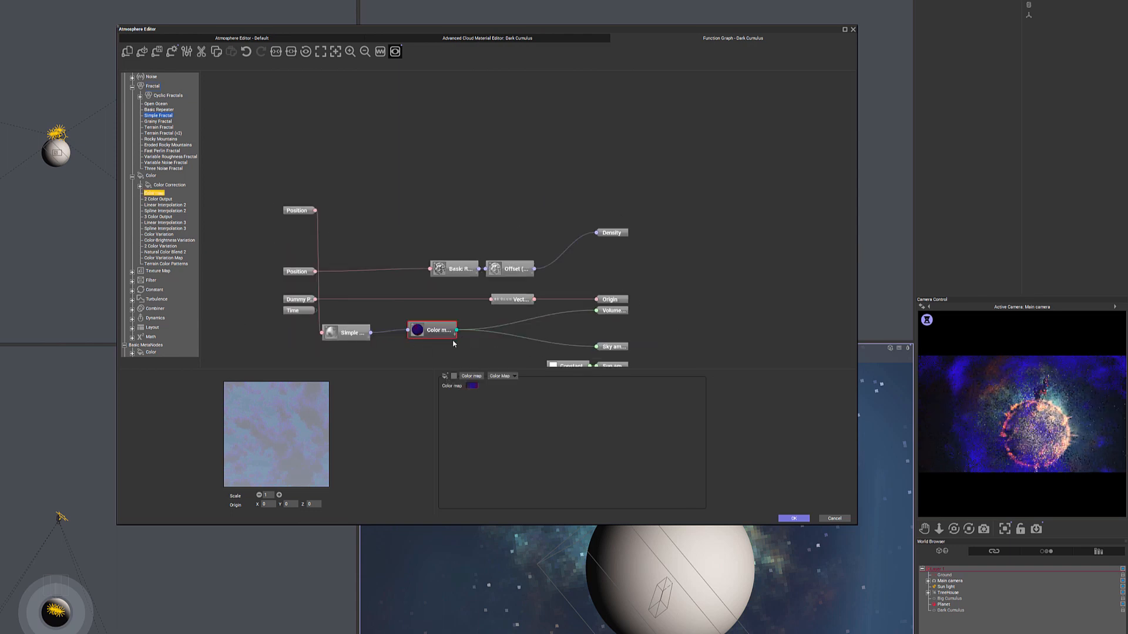
drag(429, 329, 429, 313)
drag(612, 347, 612, 322)
drag(612, 365, 612, 335)
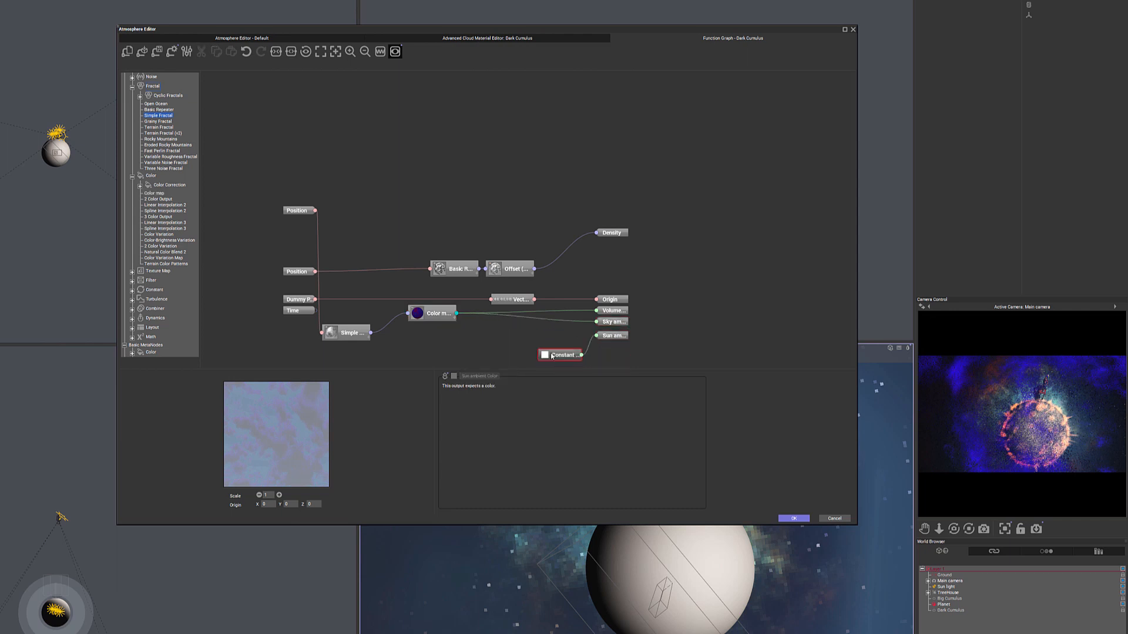
drag(569, 365, 524, 335)
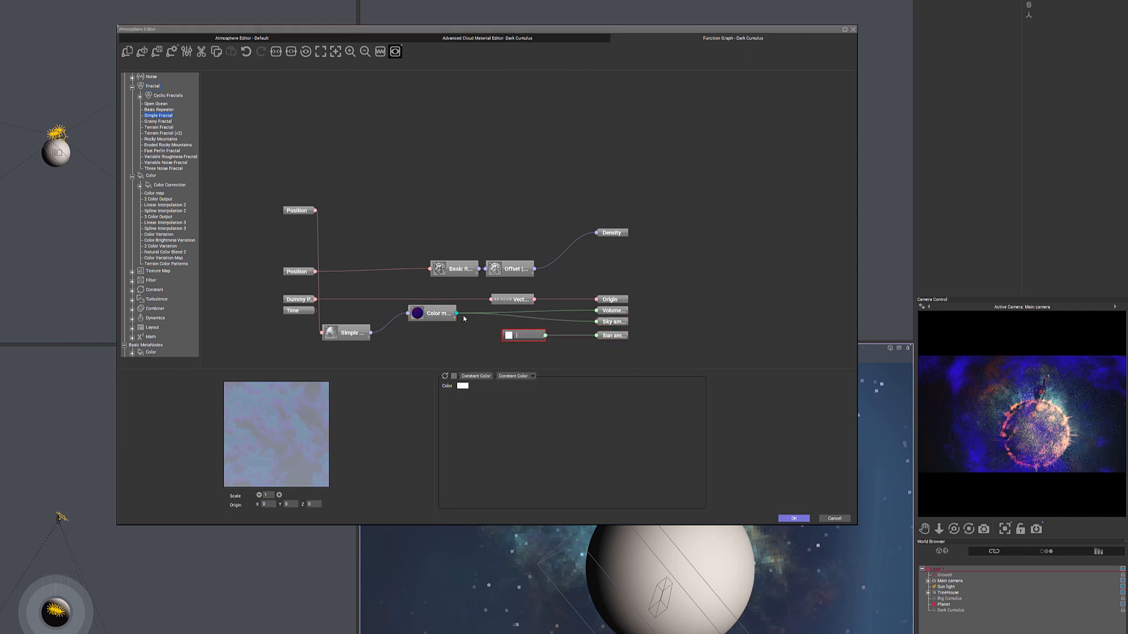
- Replace the white Constant Color node on the Sun ambient color output with a connection from the Color map node
click(531, 338)
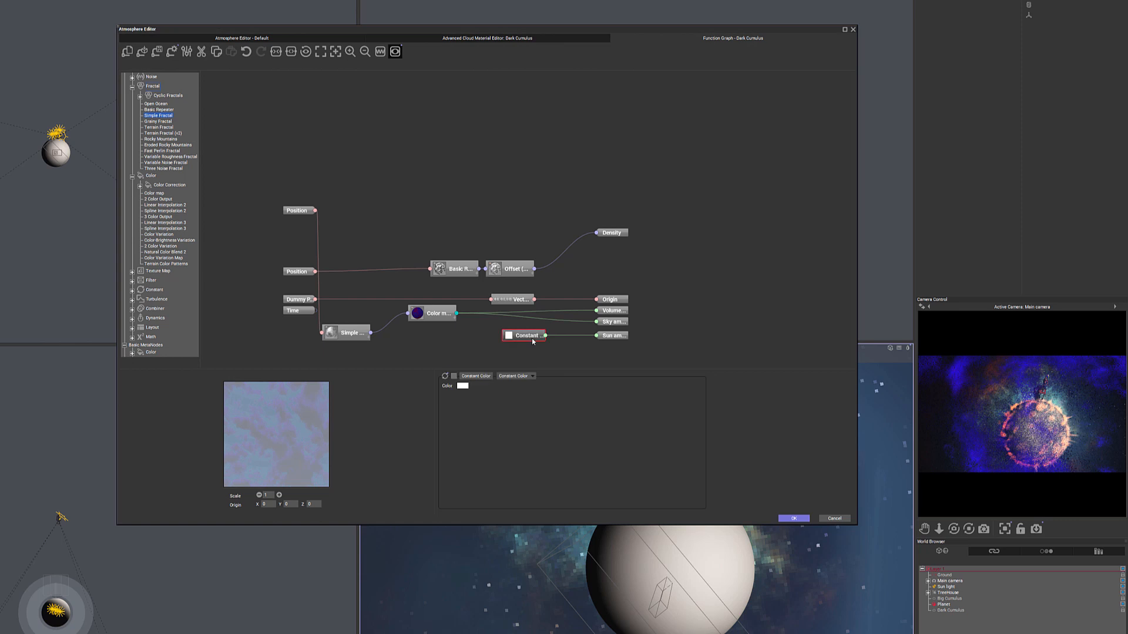
key(Delete)
drag(457, 314, 598, 335)
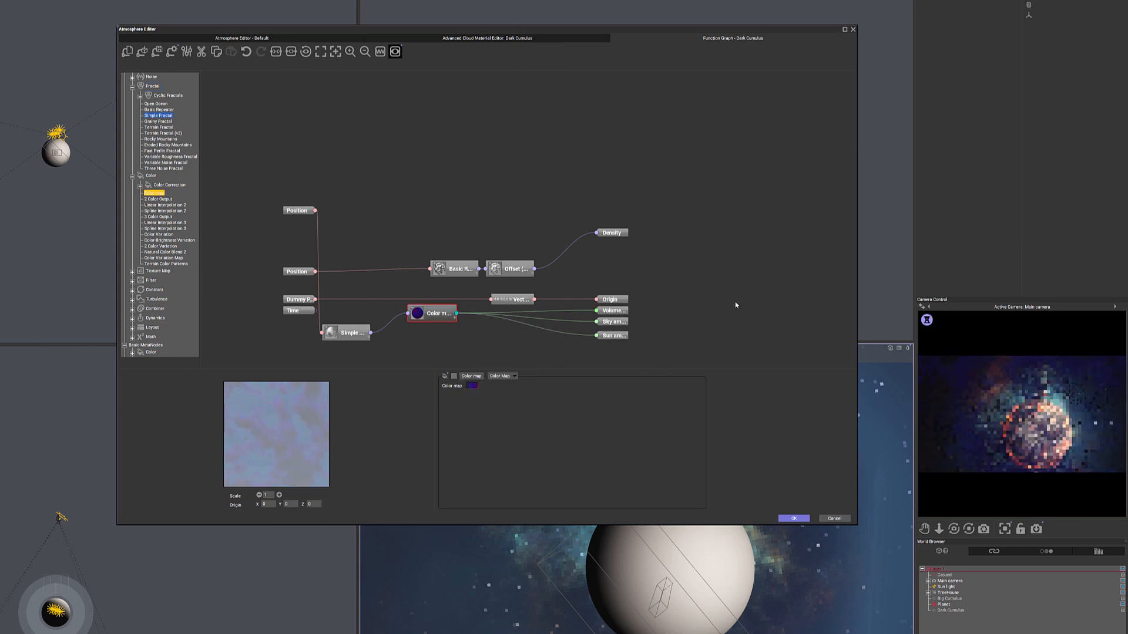
- Return to the atmosphere's cloud layer settings and set the Dark Cumulus layer's scale to 0.1 and cover to 32%
click(487, 39)
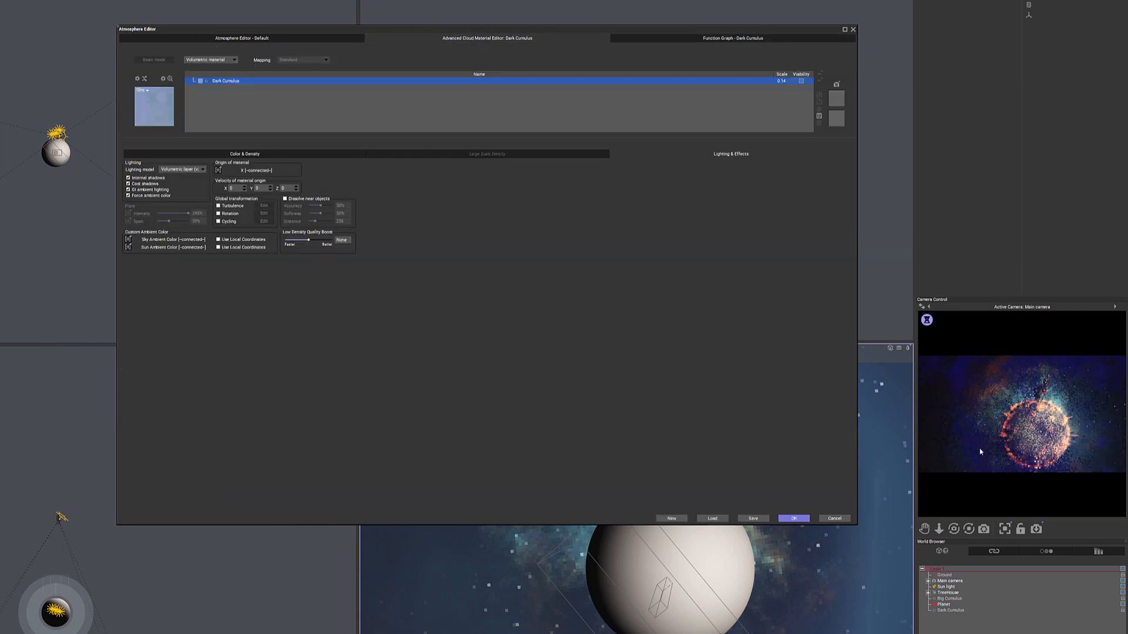
click(195, 37)
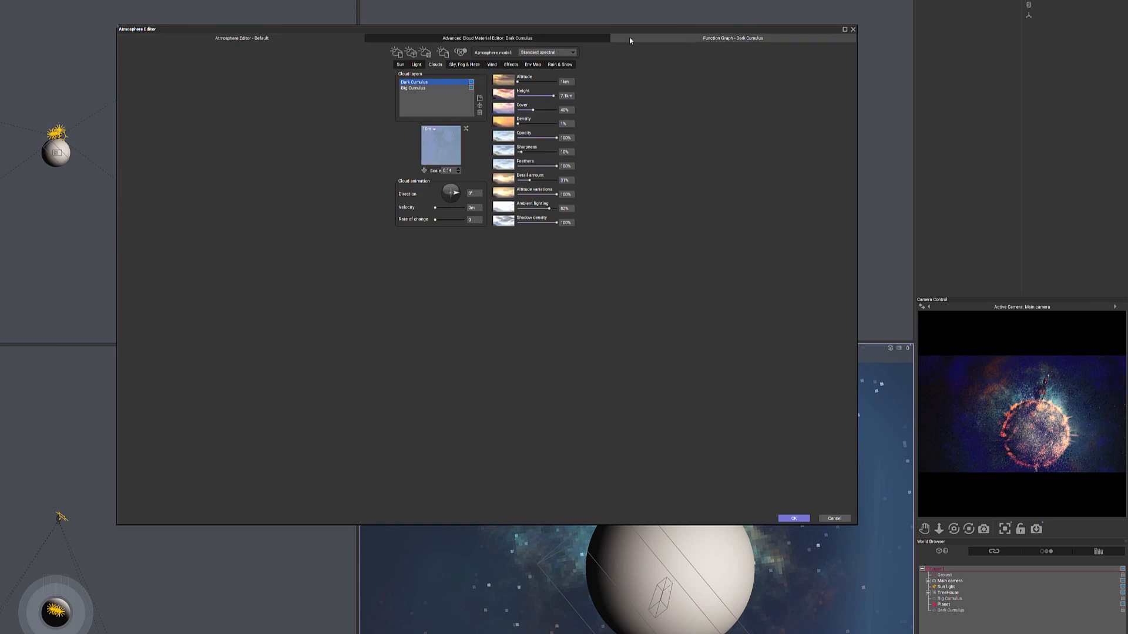
drag(640, 30, 498, 39)
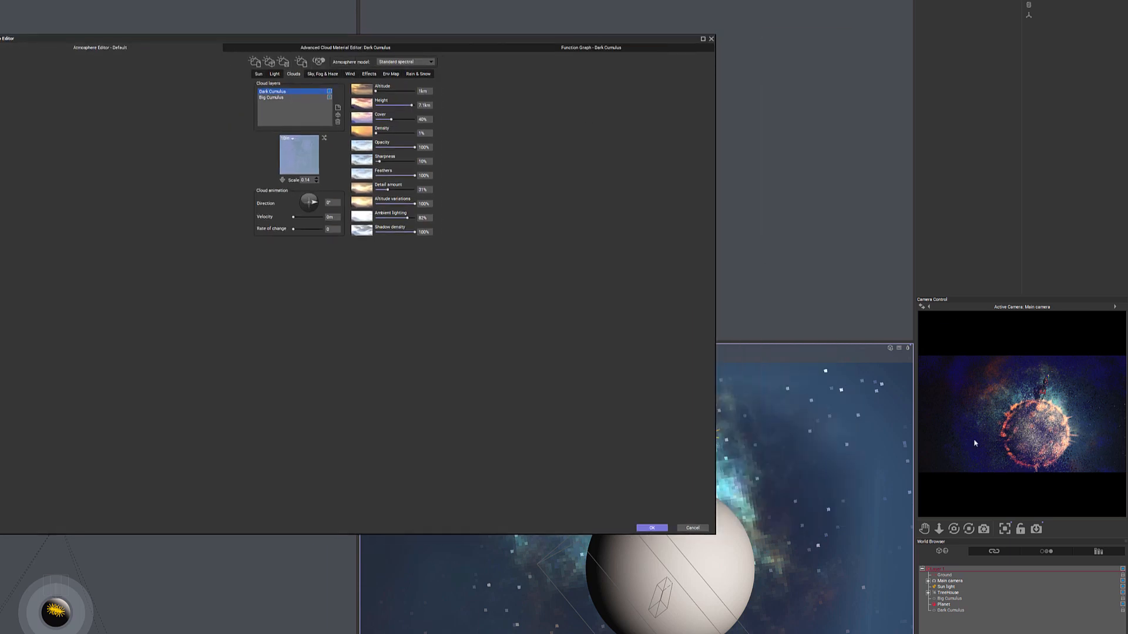
right_click(1032, 418)
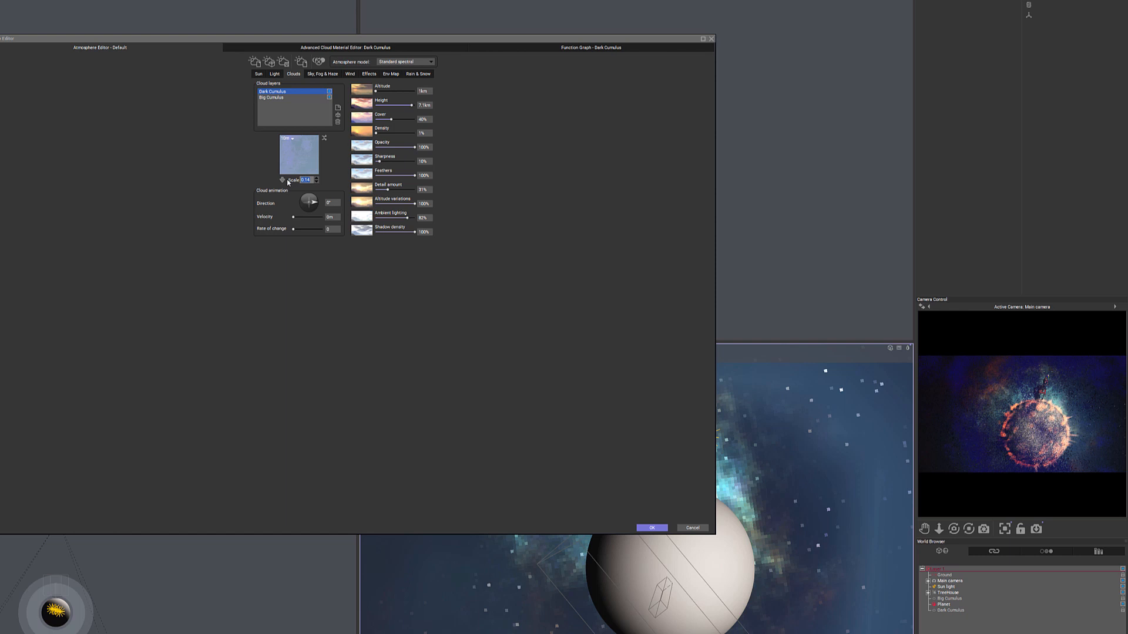
text(1)
click(453, 292)
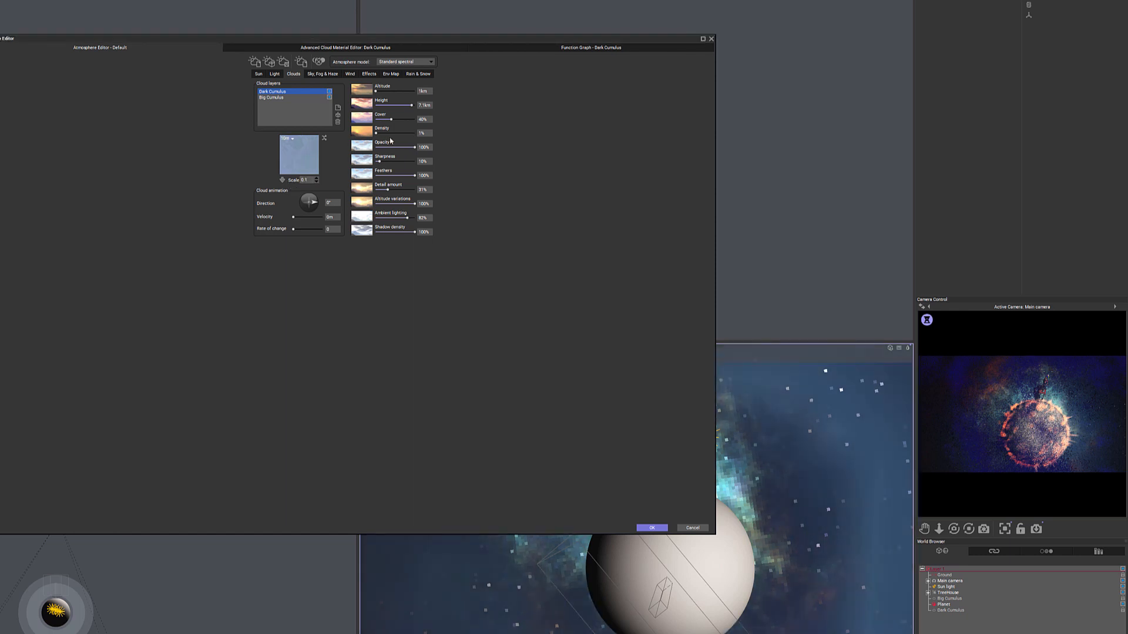
drag(404, 116, 397, 117)
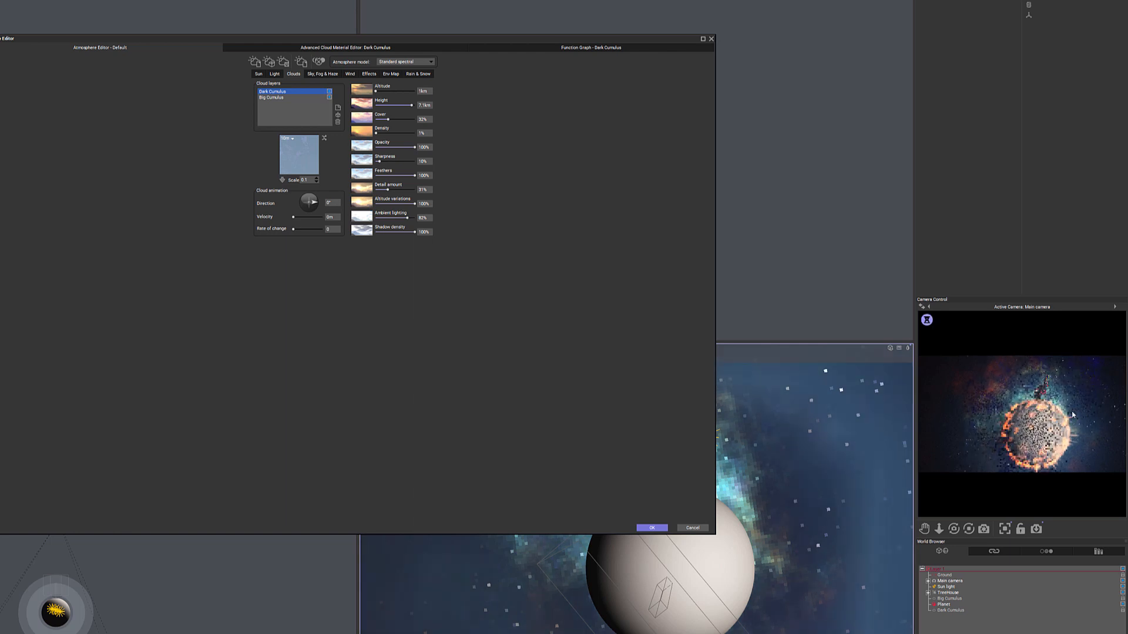
- Open the Color map node's gradient in the Dark Cumulus function graph and recolor its middle key to a darker, muted blue
right_click(295, 152)
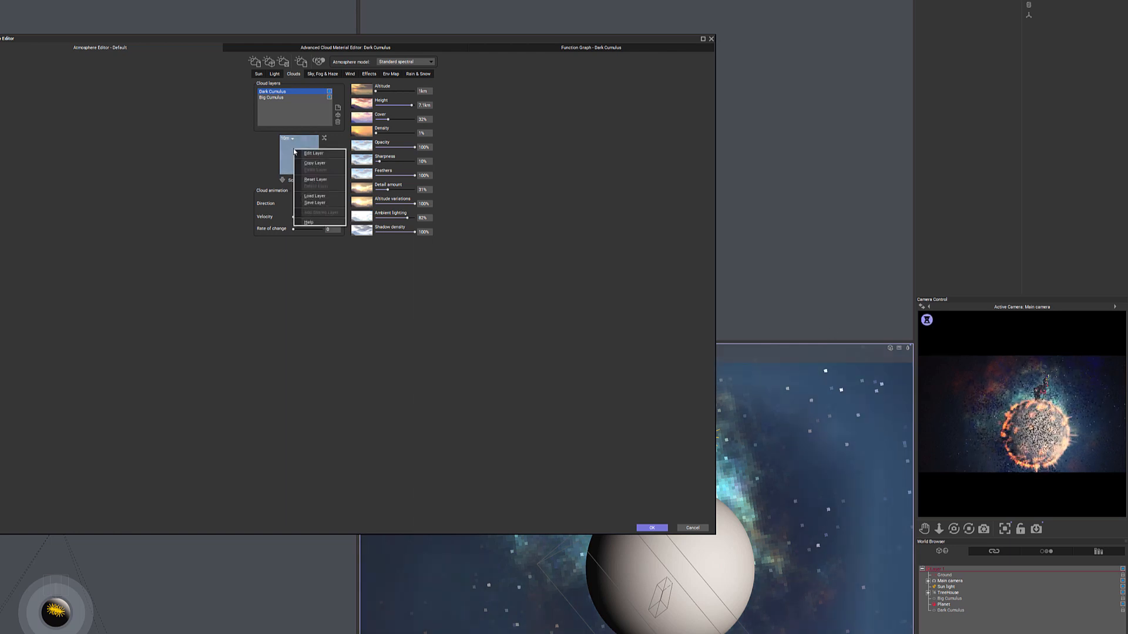
click(548, 50)
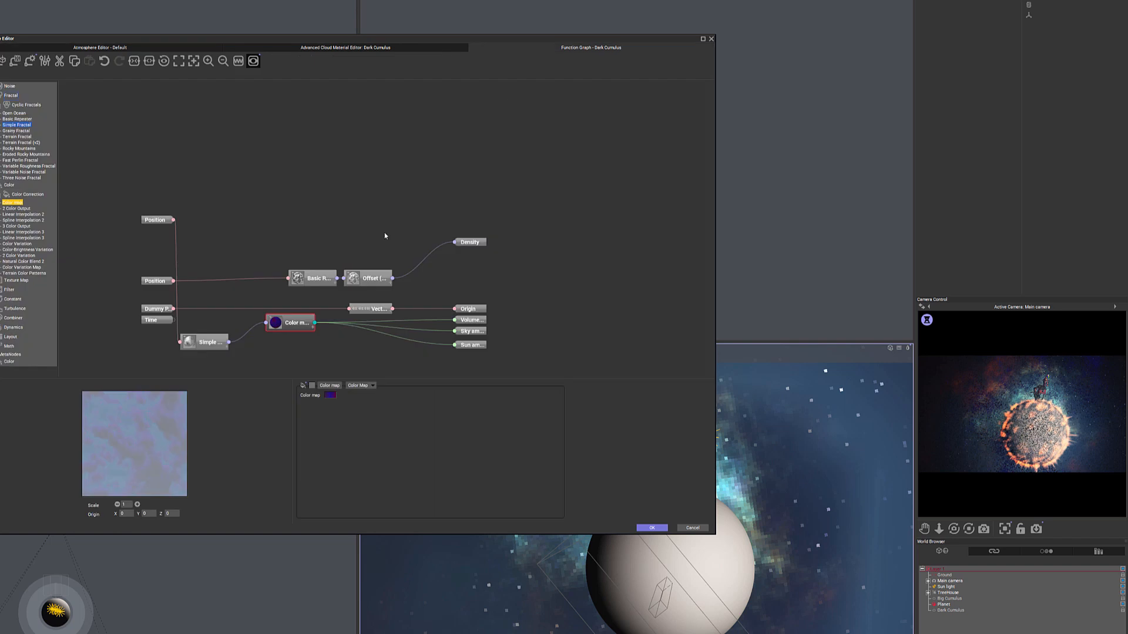
click(332, 397)
click(343, 399)
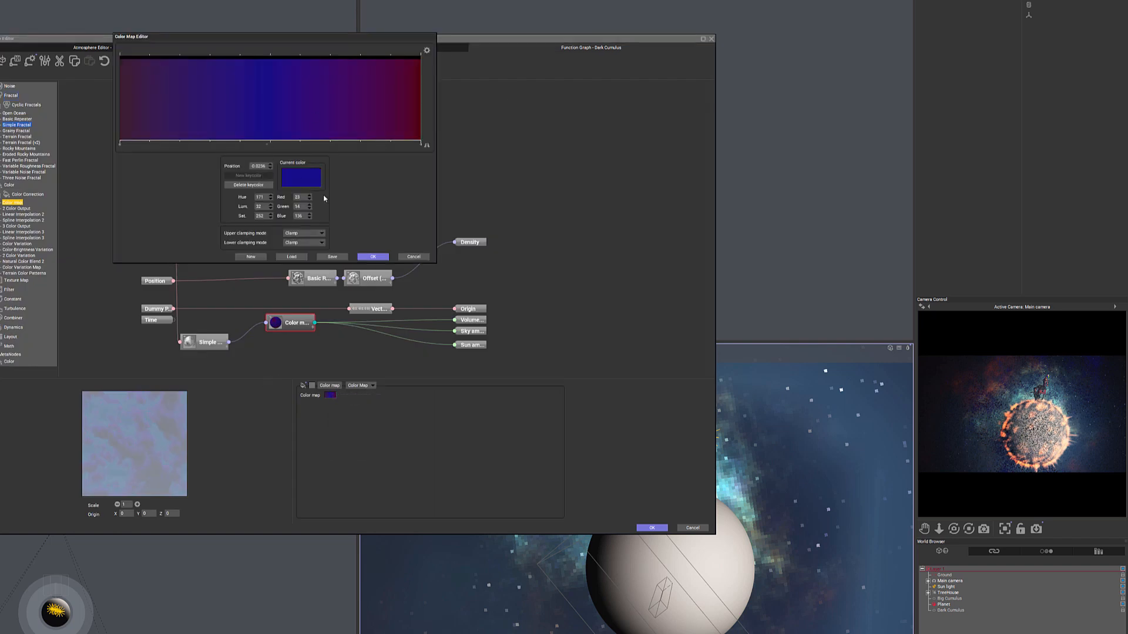
click(311, 179)
drag(327, 184, 363, 200)
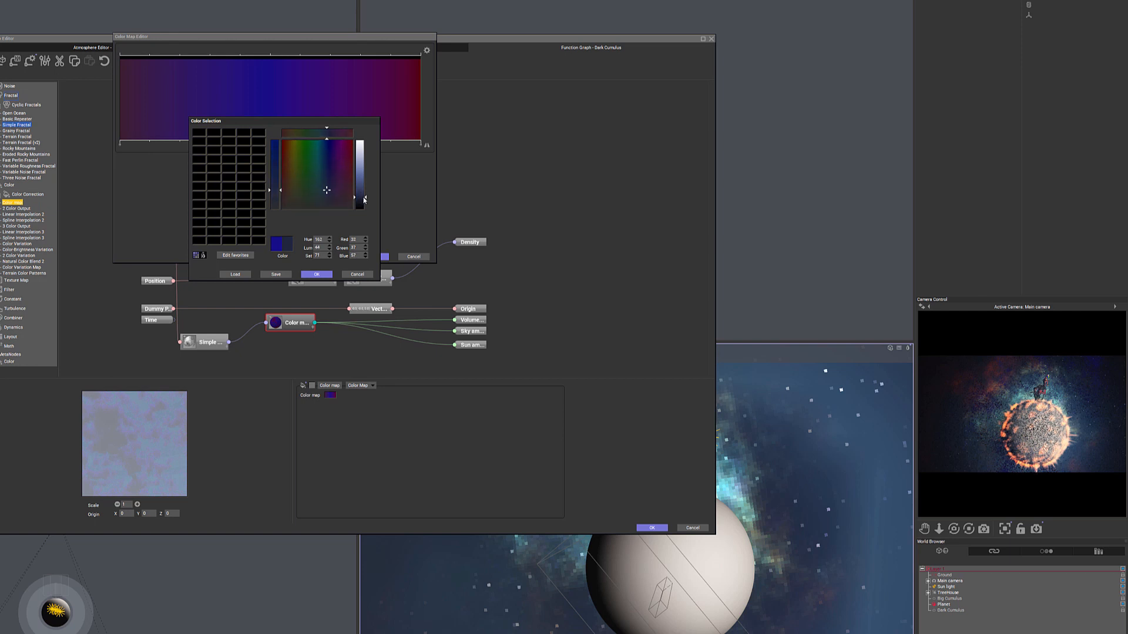
click(318, 273)
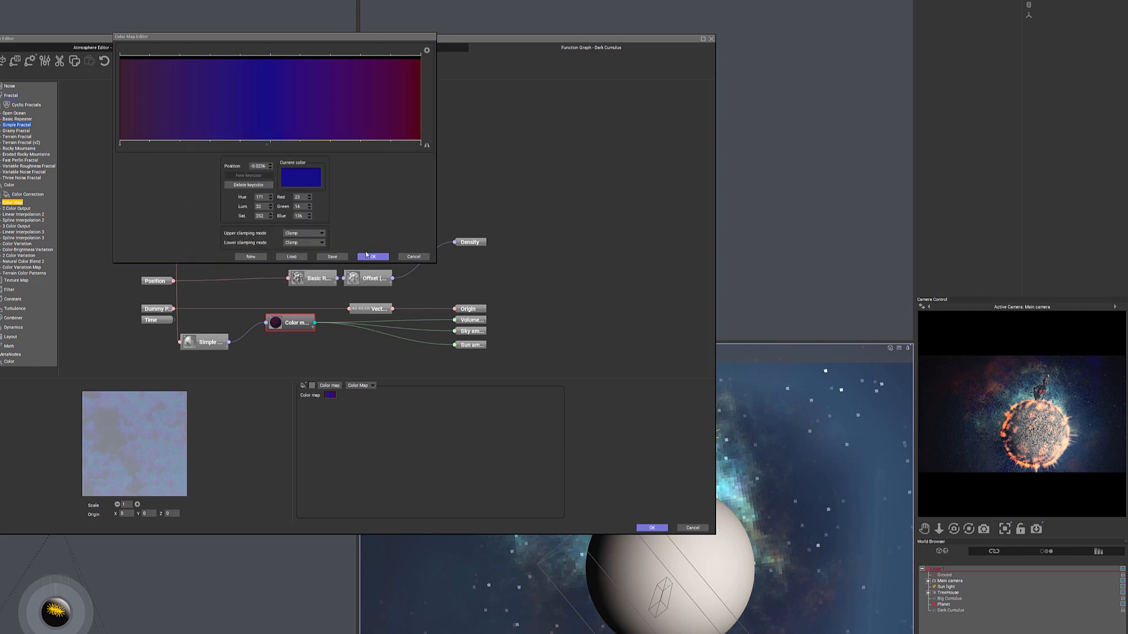
- Recolor the red end key of the color map to a muted dark red with RGB 58, 27, 25
click(426, 145)
click(301, 177)
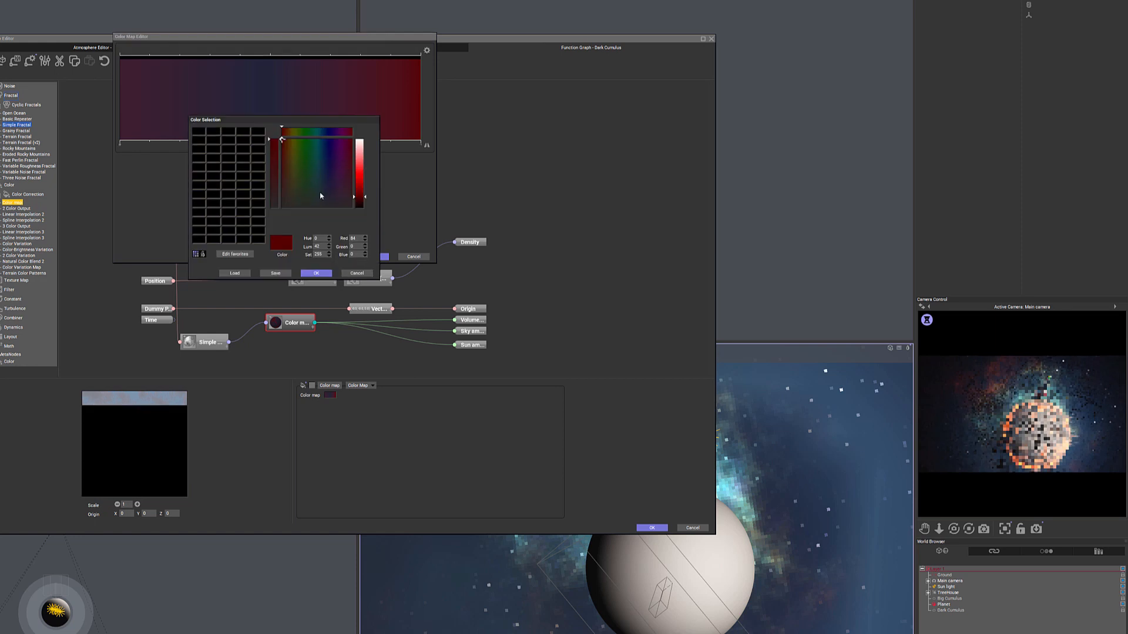
click(283, 184)
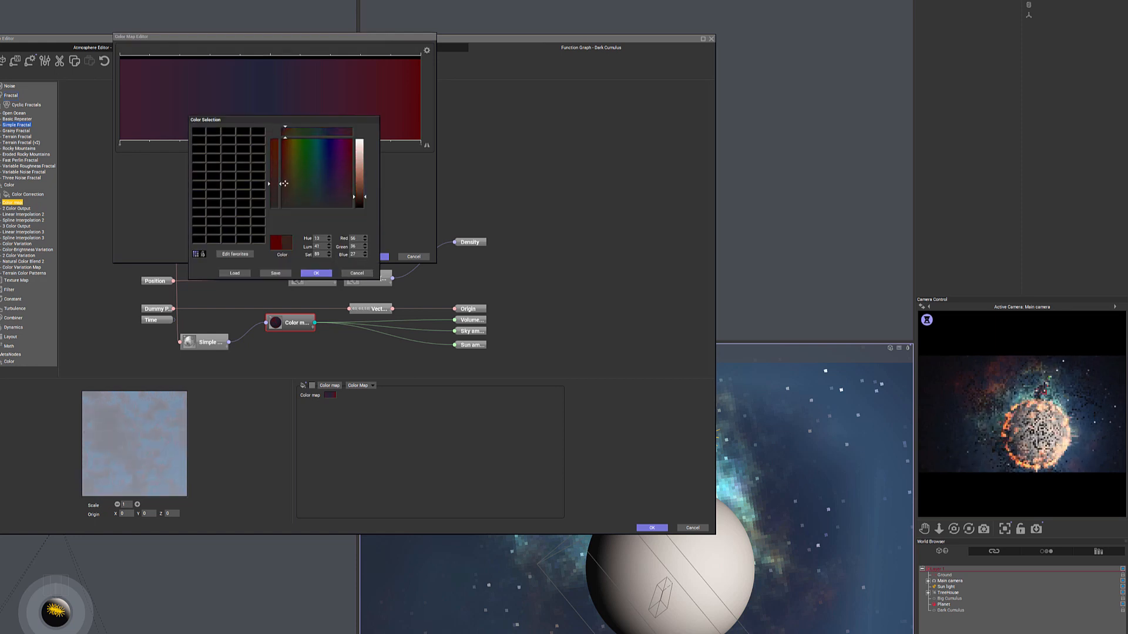
click(282, 180)
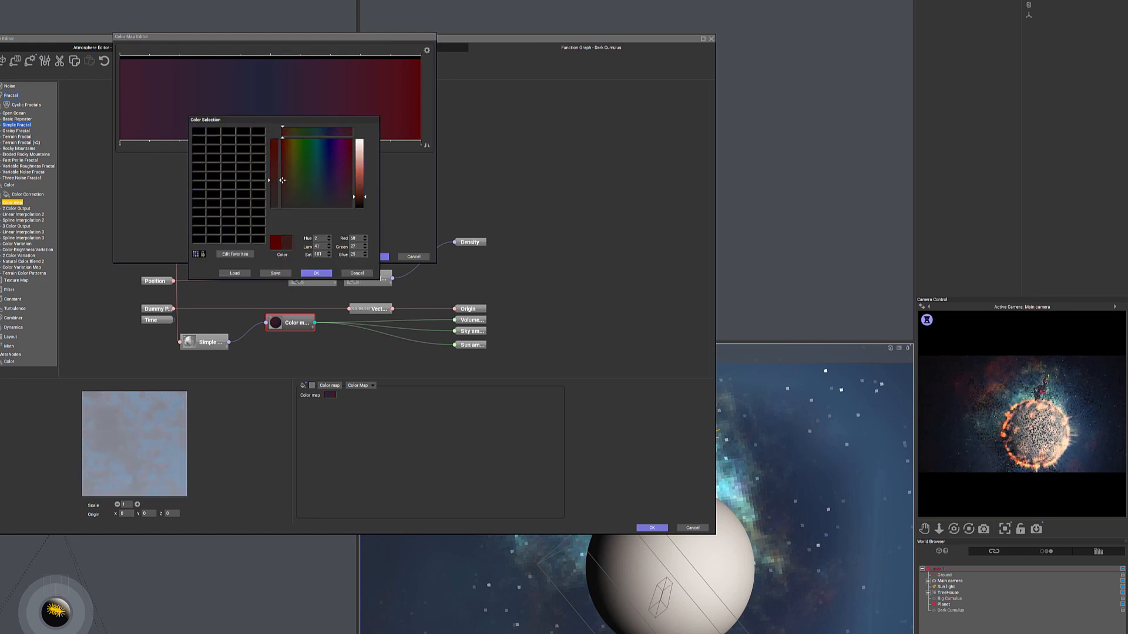
click(316, 273)
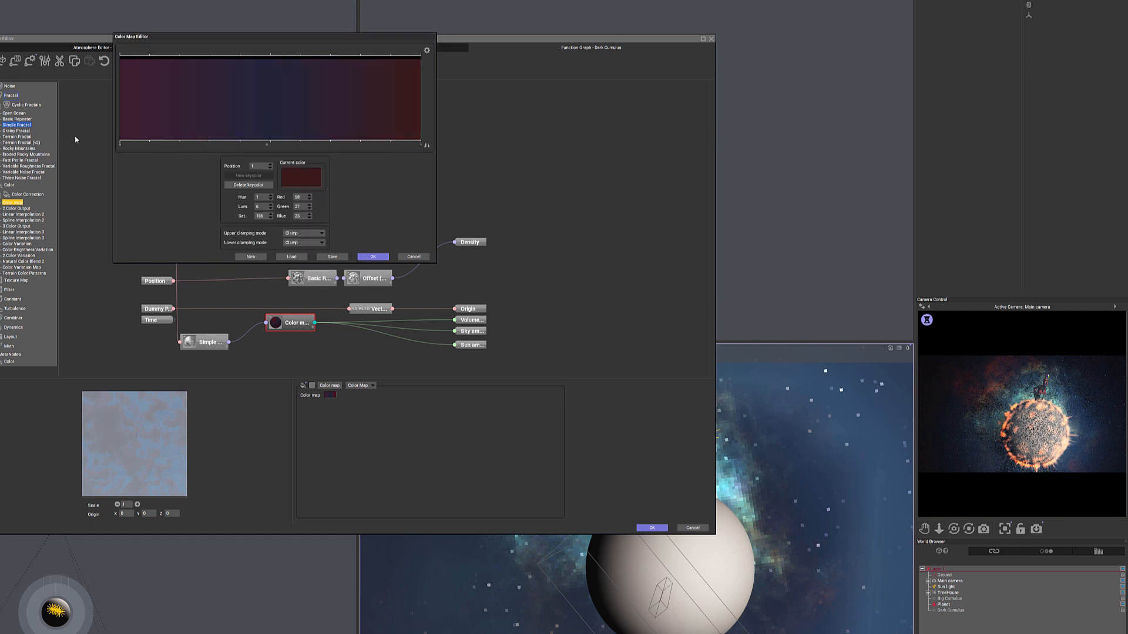
- Recolor the color map's purple start key to a more desaturated dark maroon and apply the edited color map
click(301, 177)
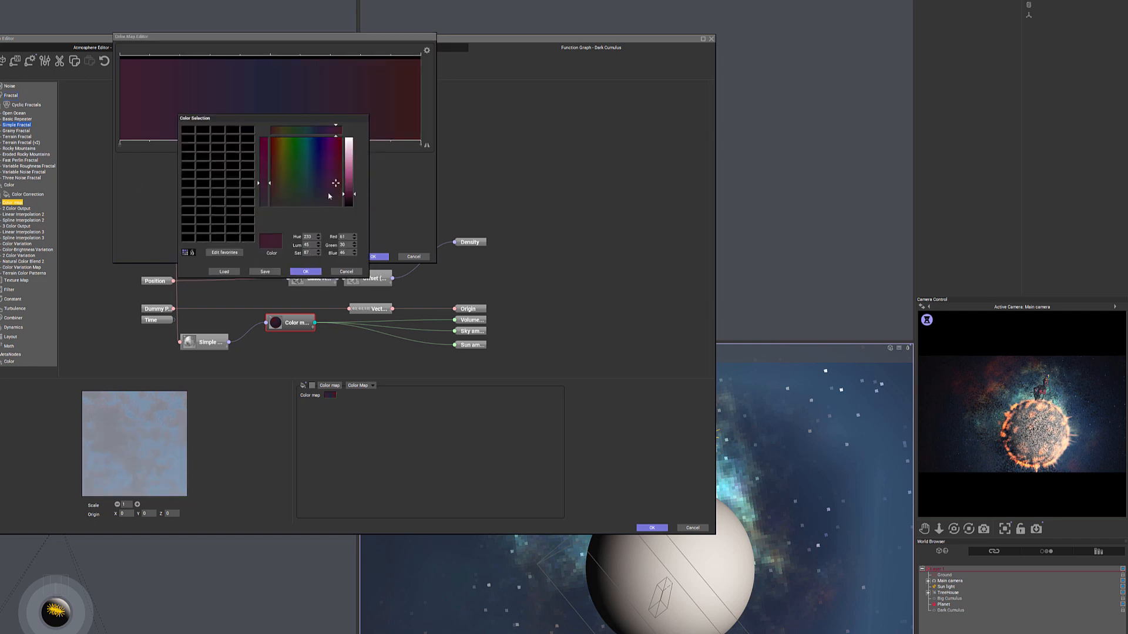
click(335, 194)
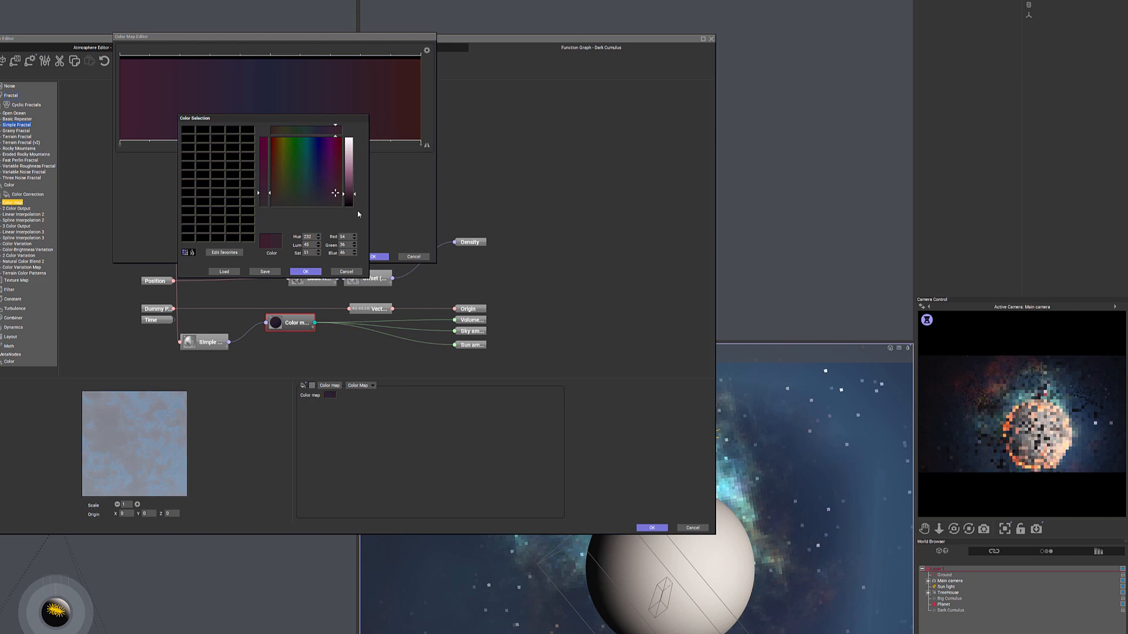
click(305, 272)
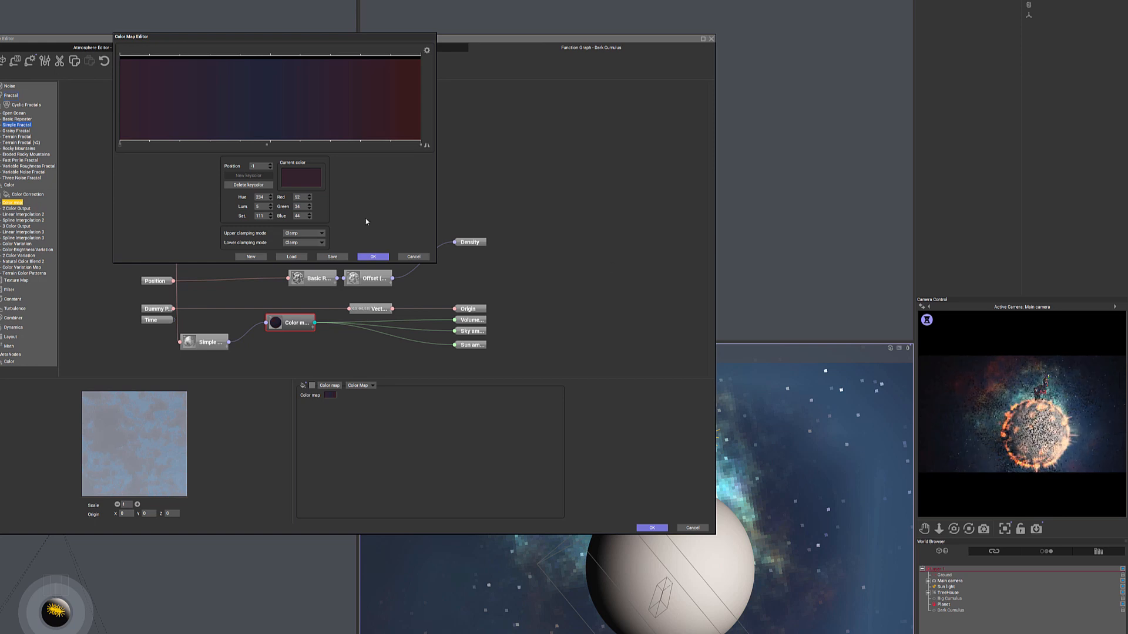
click(372, 257)
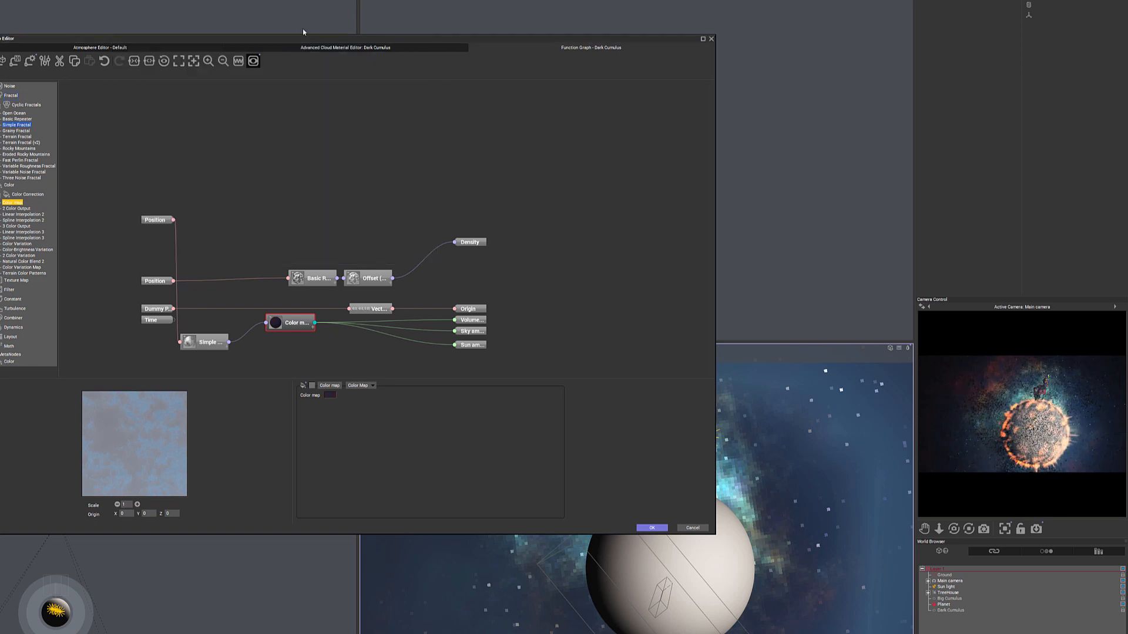
- In the Dark Cumulus layer settings, set feathers to 23%, detail amount to 26%, ambient lighting to 84% and sharpness to 9%
click(146, 52)
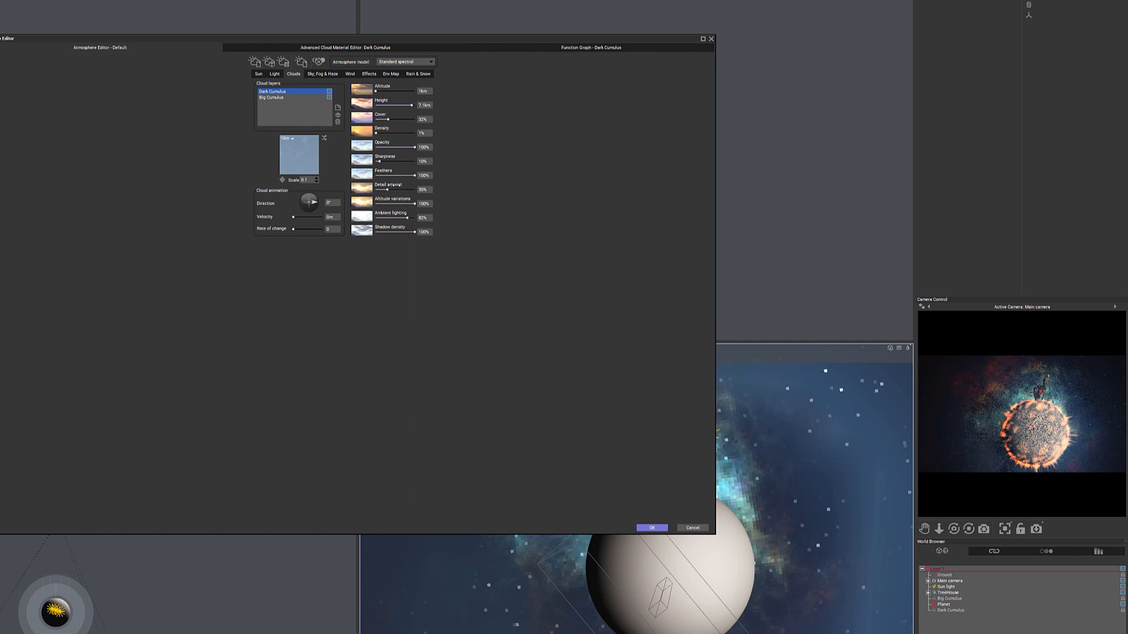
drag(415, 175, 394, 190)
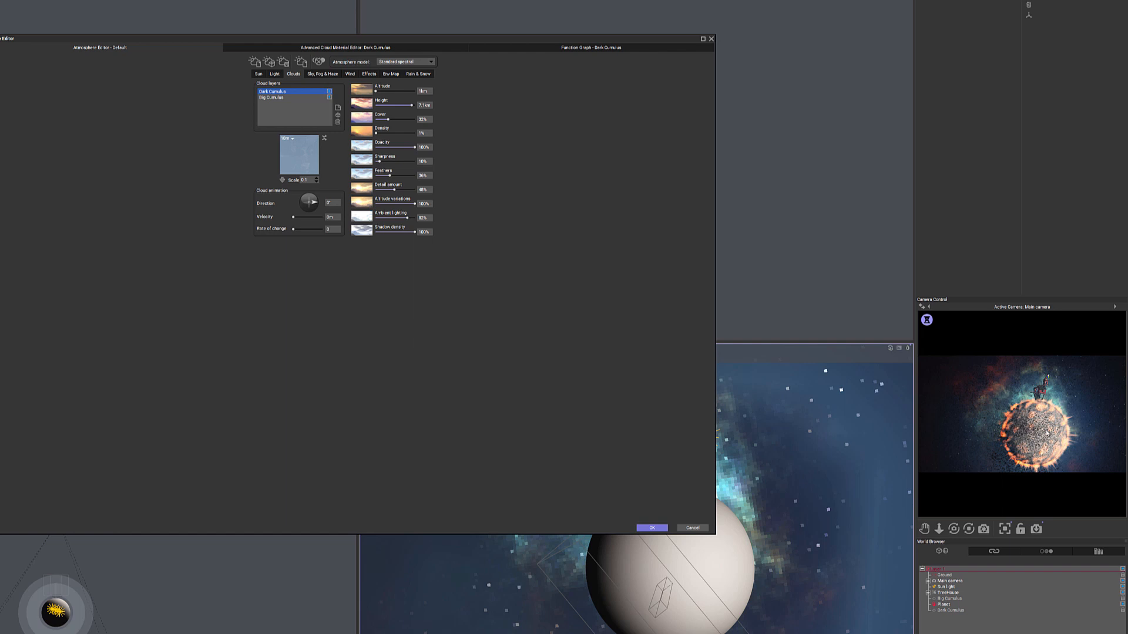
drag(391, 189, 389, 174)
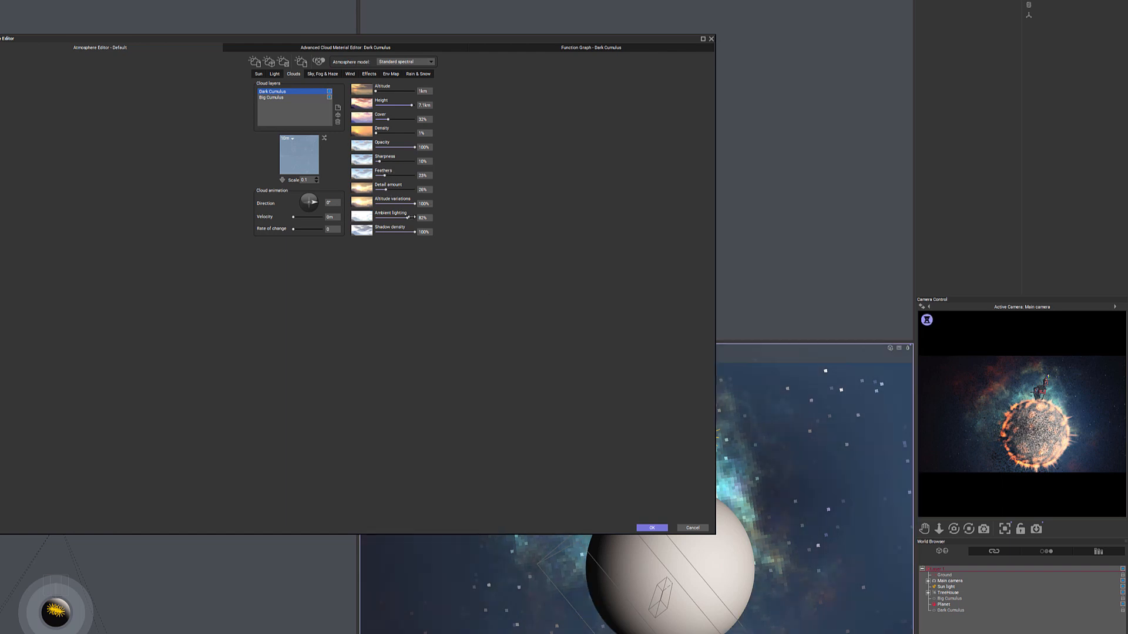
drag(408, 217, 409, 215)
drag(387, 163, 385, 163)
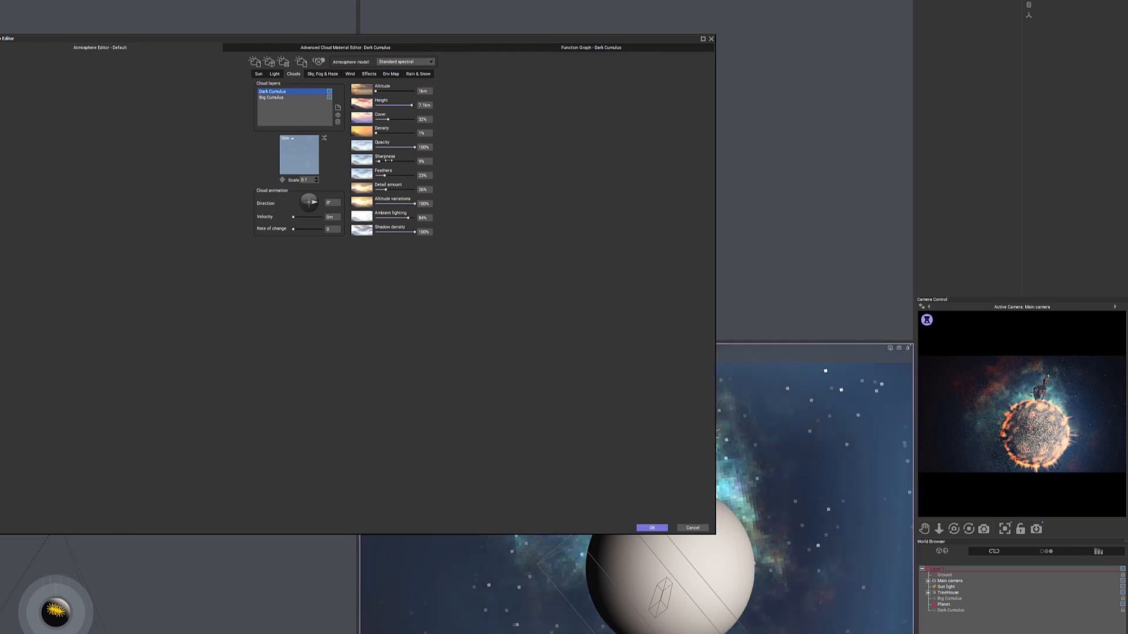
- Set the Dark Cumulus layer's density to 100% and move the Atmosphere Editor window clear of the side view
drag(380, 133, 420, 132)
right_click(1046, 382)
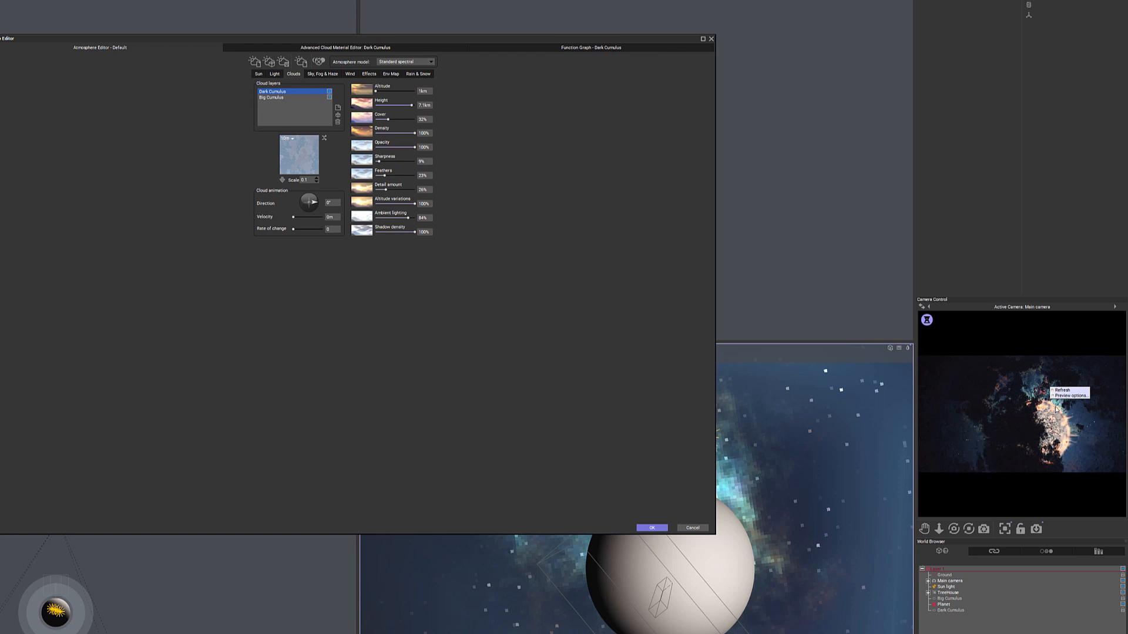
click(1051, 407)
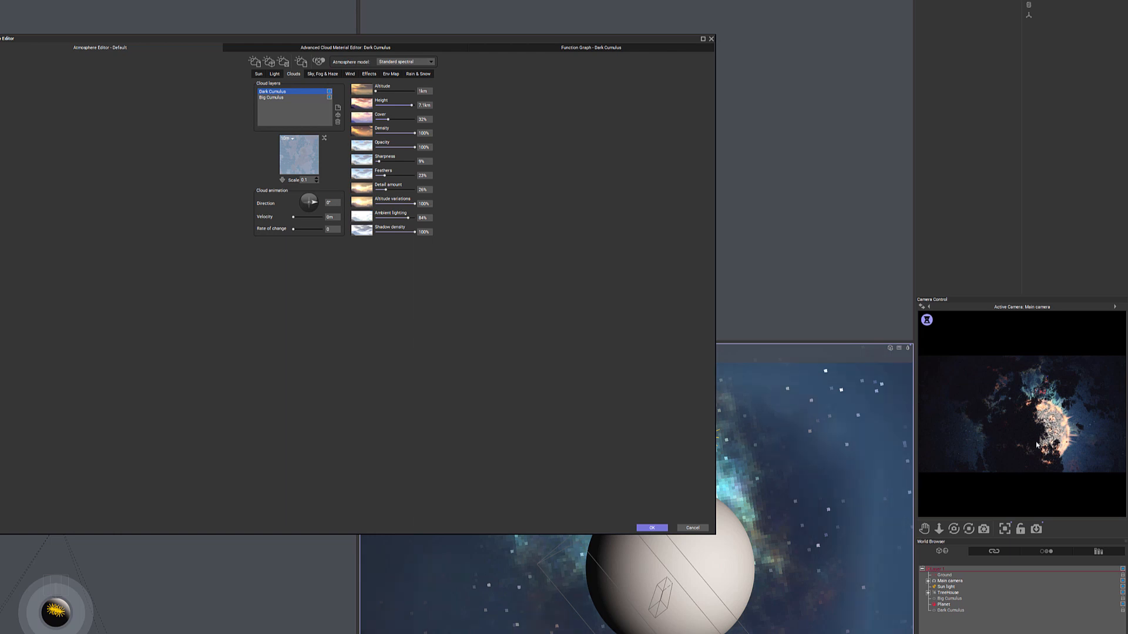
drag(475, 42, 351, 296)
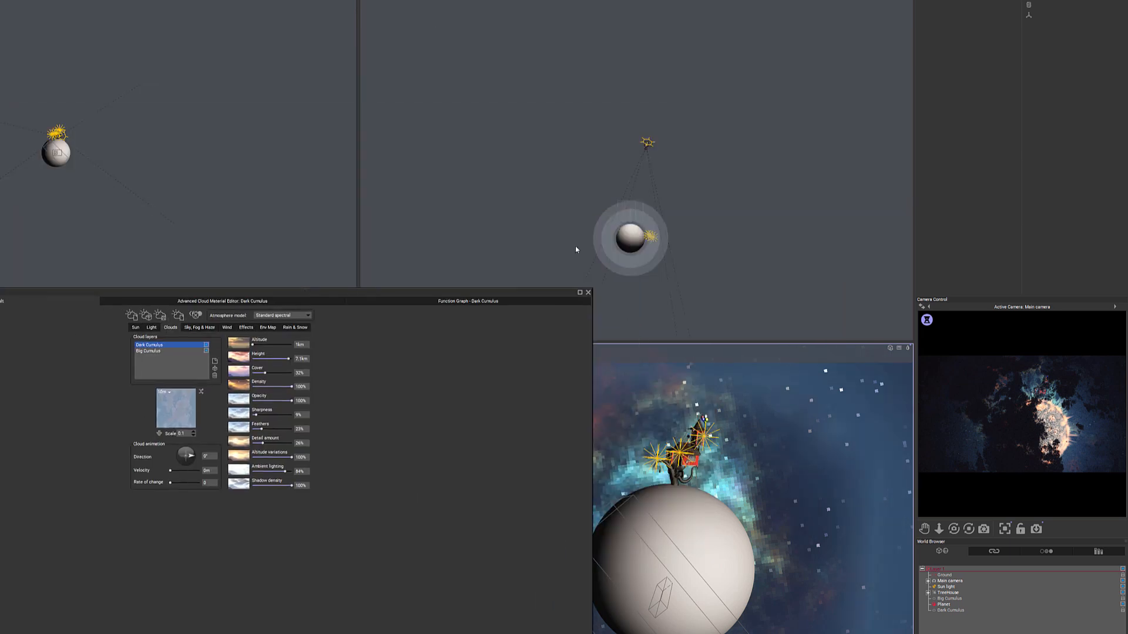
- Reposition the Dark Cumulus cloud object near the planet in the side view and set its layer density to 1%
click(950, 611)
drag(663, 146, 654, 143)
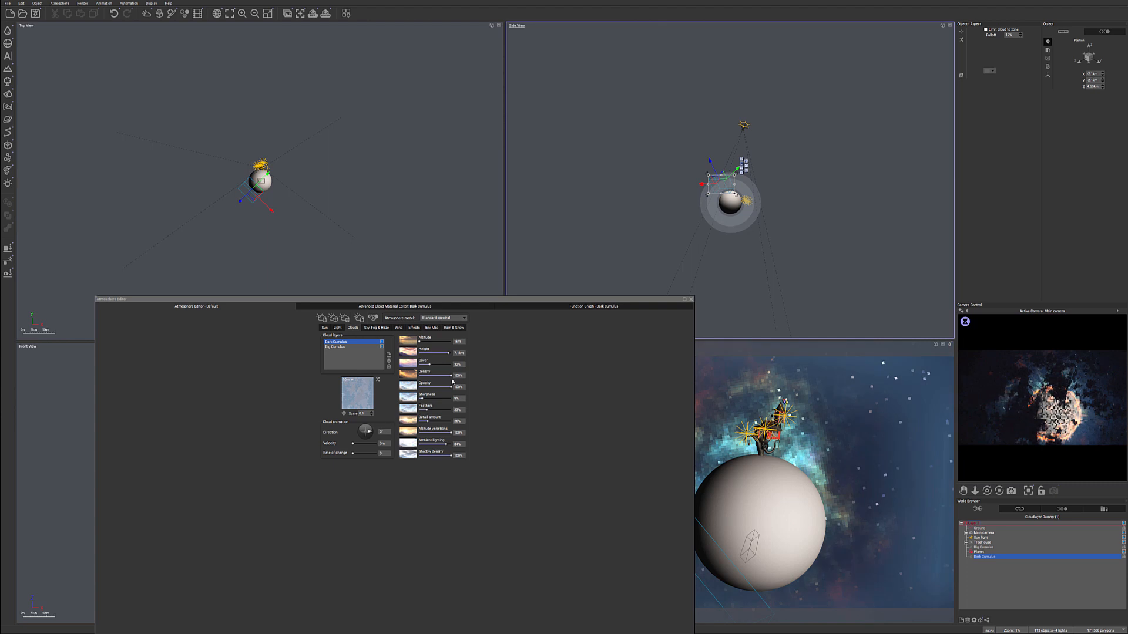
drag(452, 376, 420, 377)
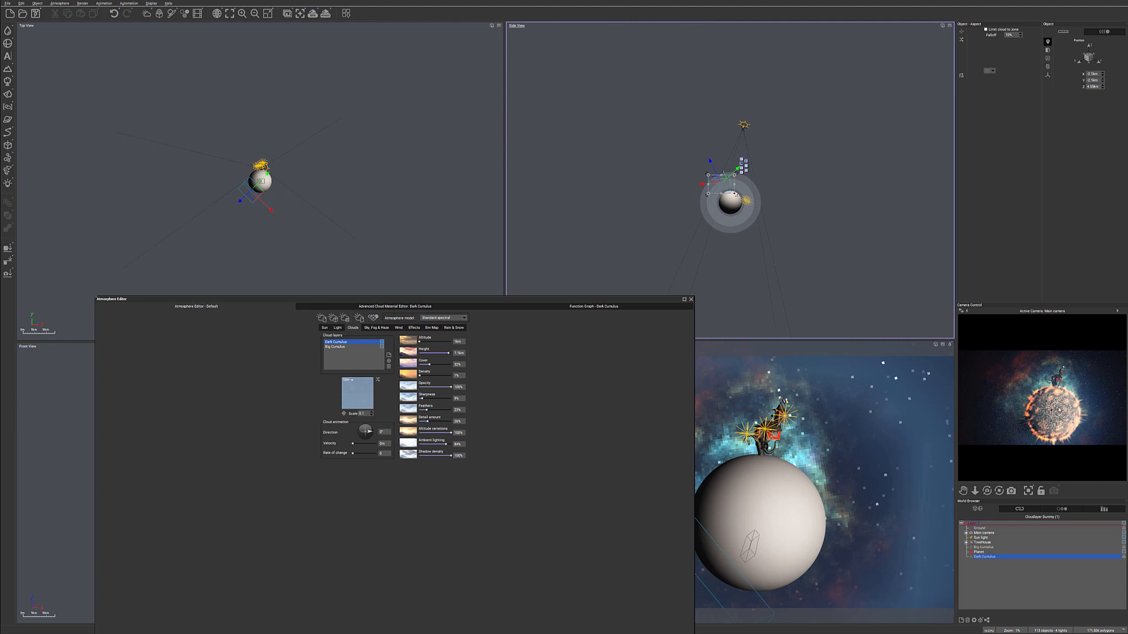
drag(667, 297, 725, 132)
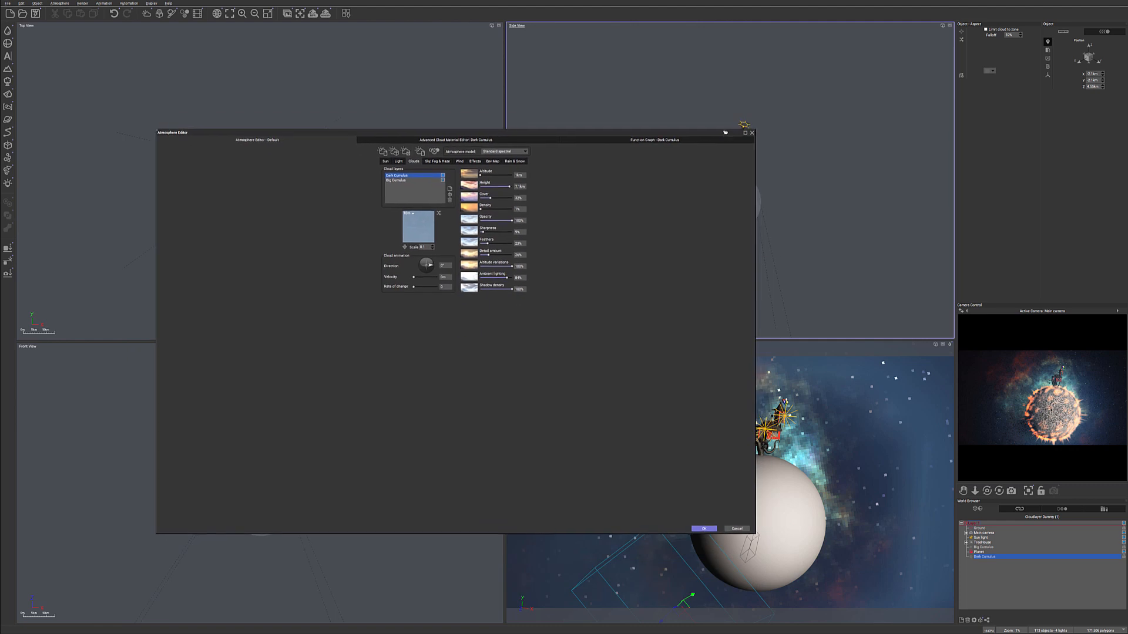
- Select the Big Cumulus cloud layer and set its density to 17%
click(396, 182)
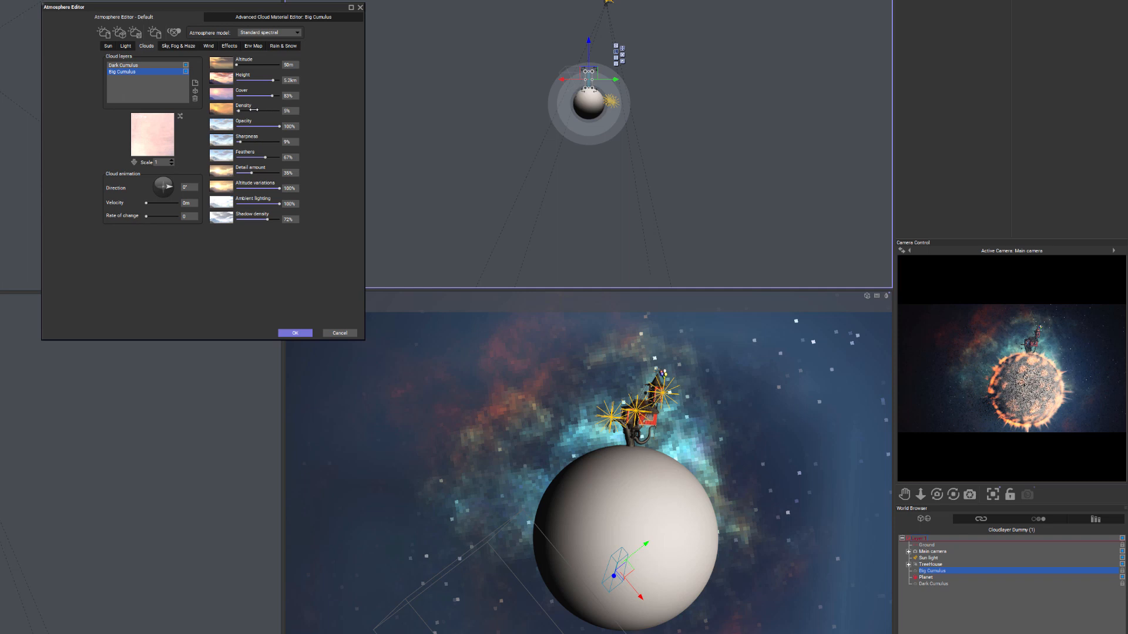
drag(249, 108, 253, 108)
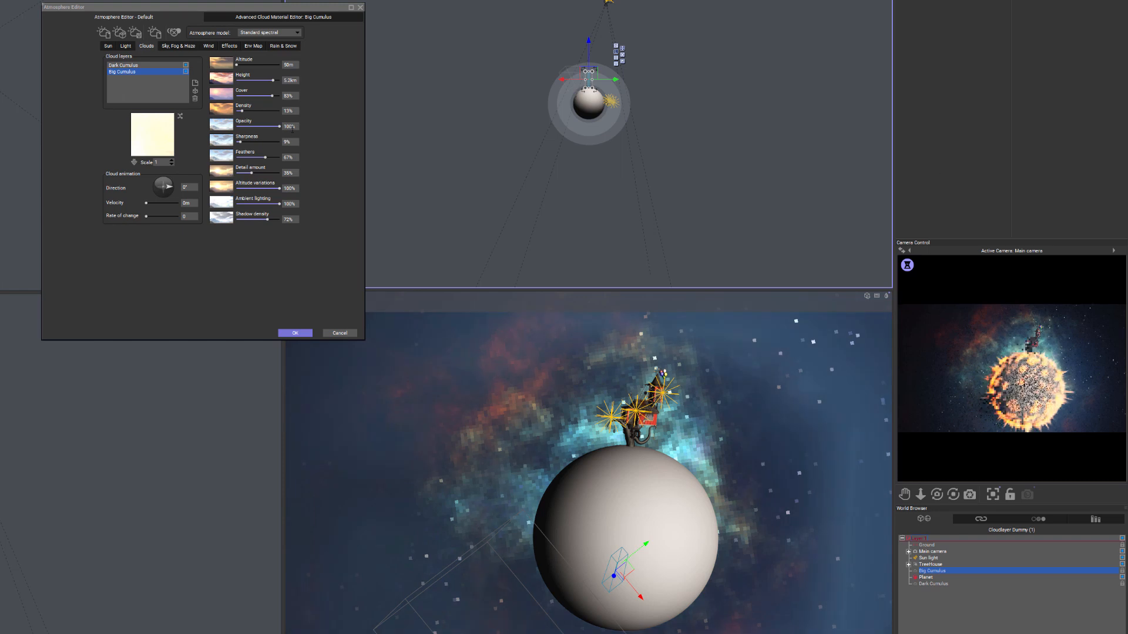
drag(250, 108, 257, 108)
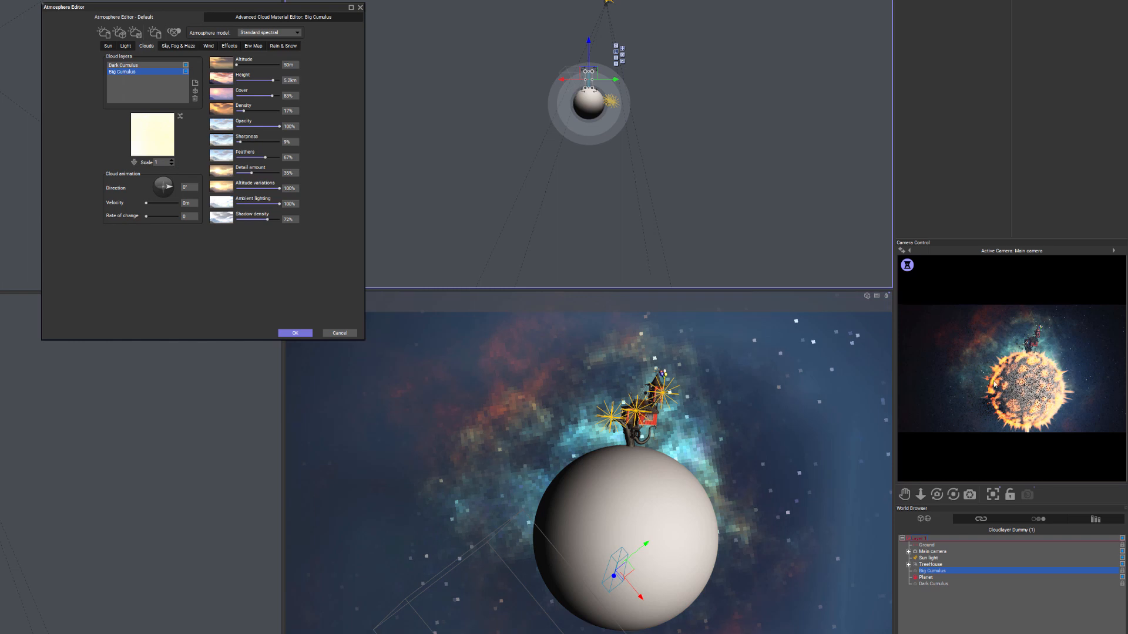
right_click(1053, 402)
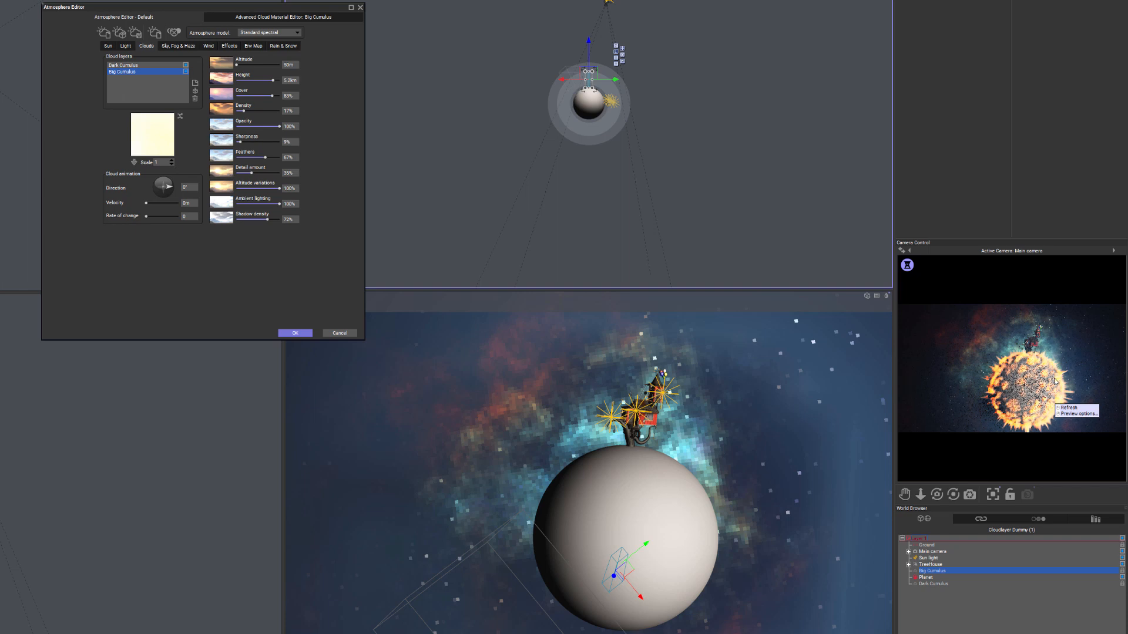
click(258, 18)
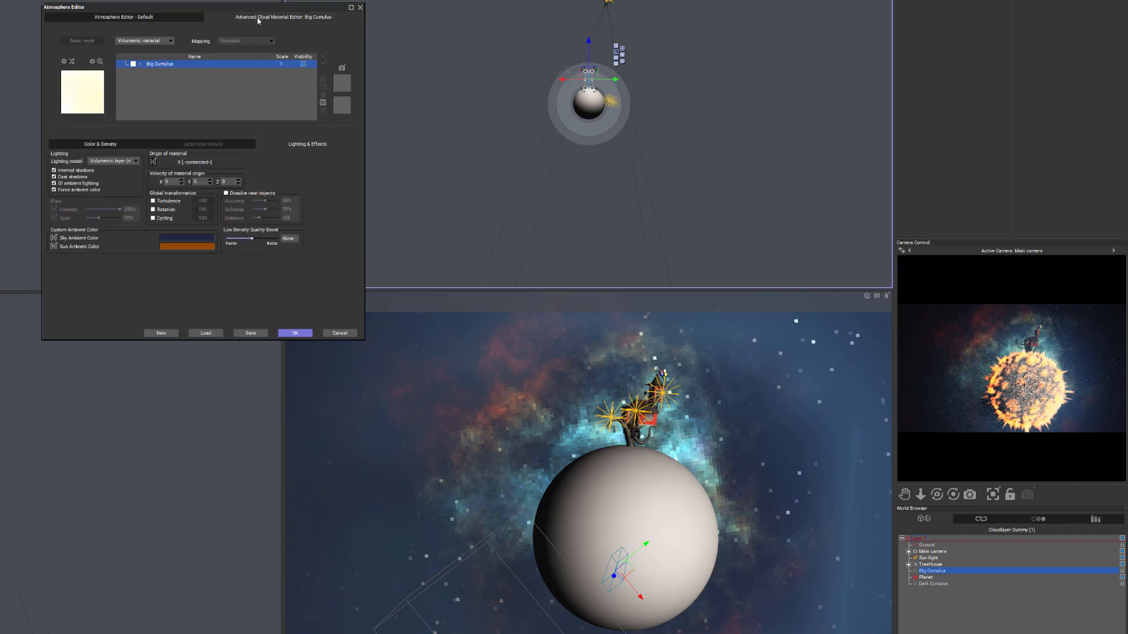
click(166, 18)
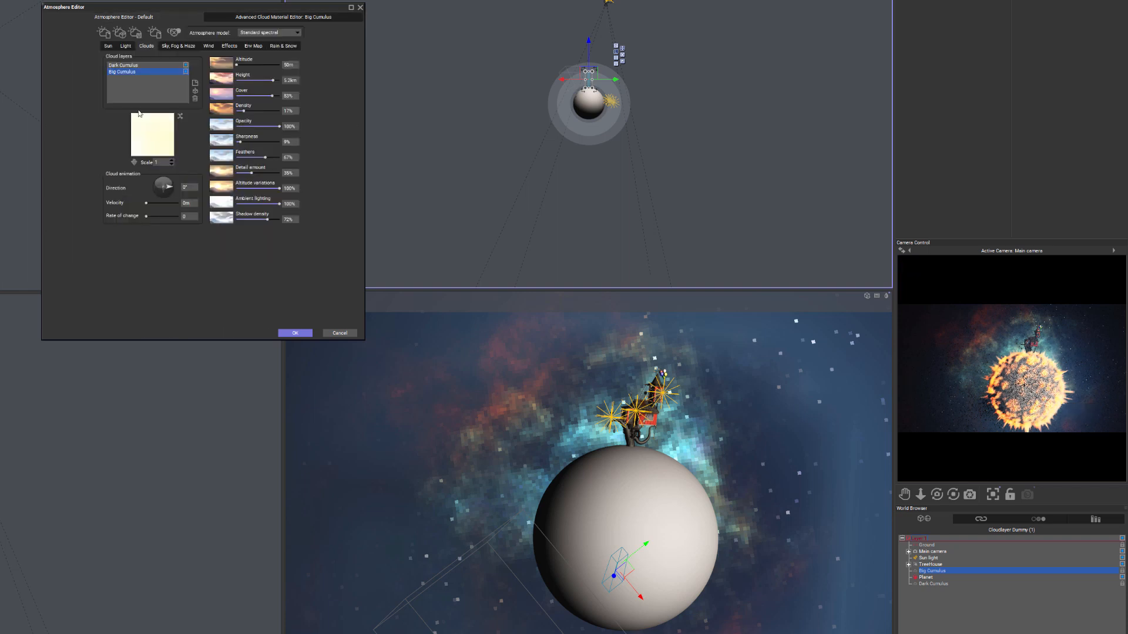
- In the atmosphere's fog settings, set the fog mean altitude to about 107.52 m and the fog ground density to 90%
click(186, 47)
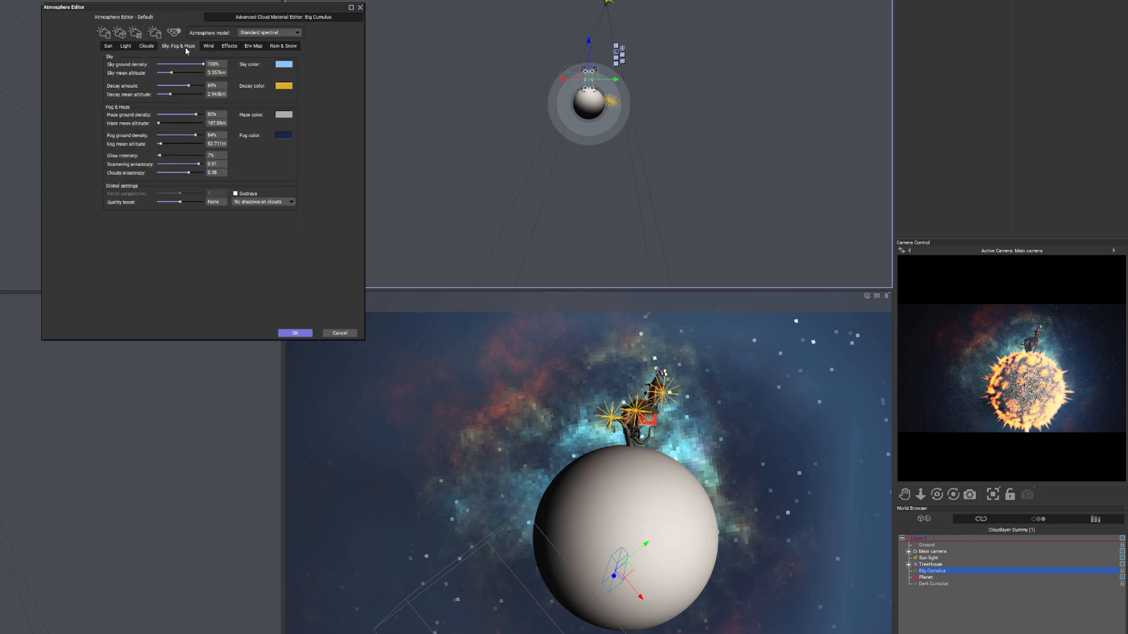
click(174, 142)
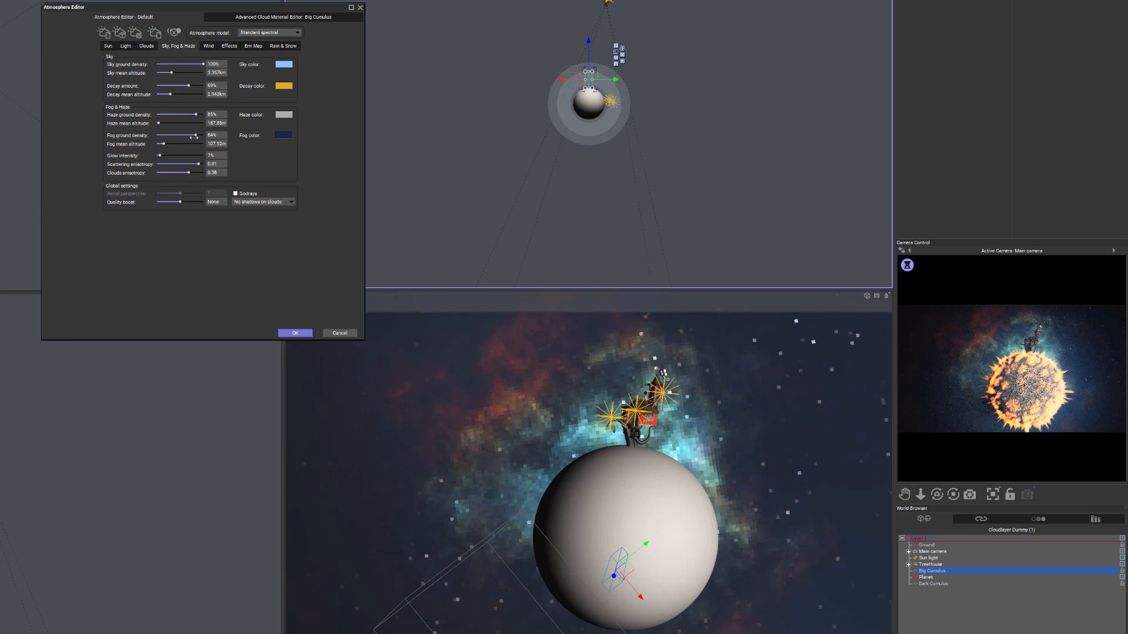
drag(196, 135, 199, 135)
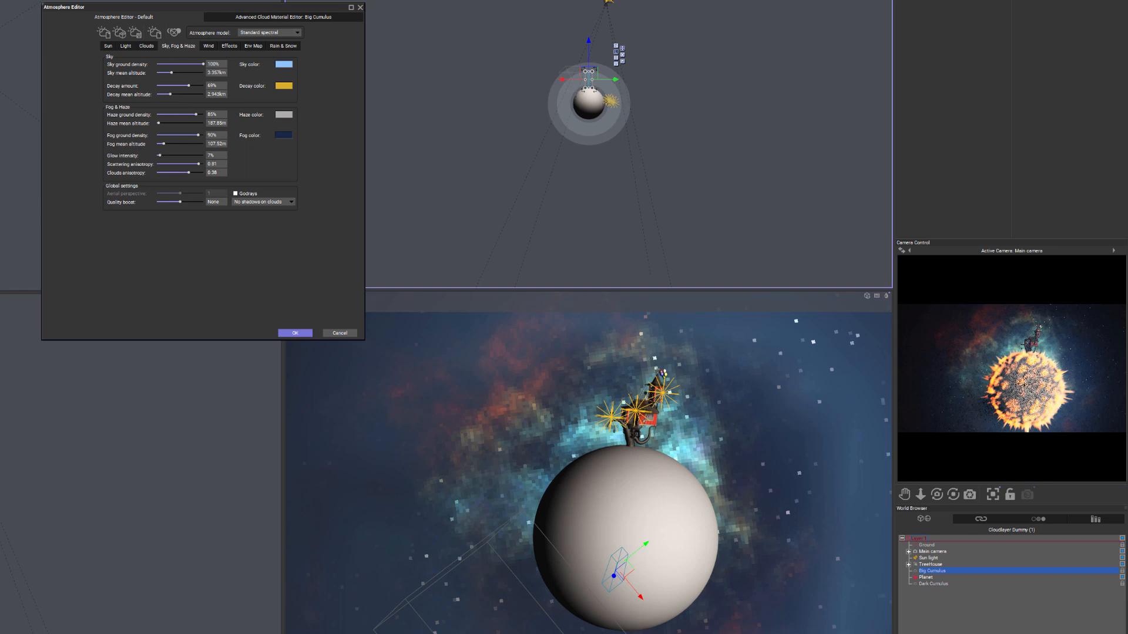
- Render the main camera view of the planet and close the render display once it finishes
click(415, 241)
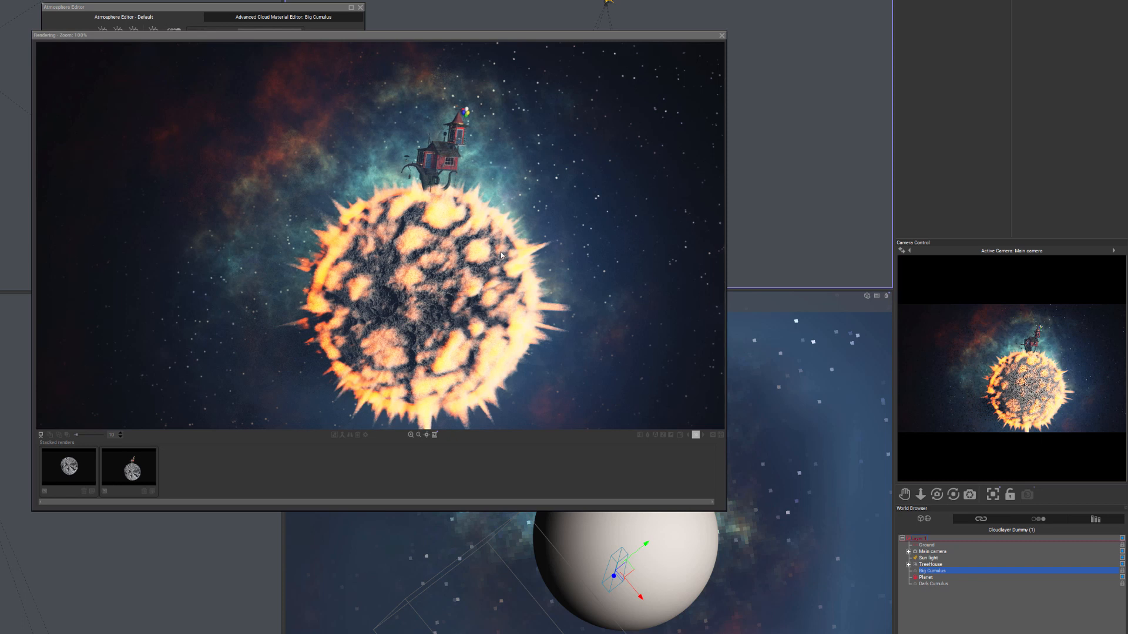
click(1, 71)
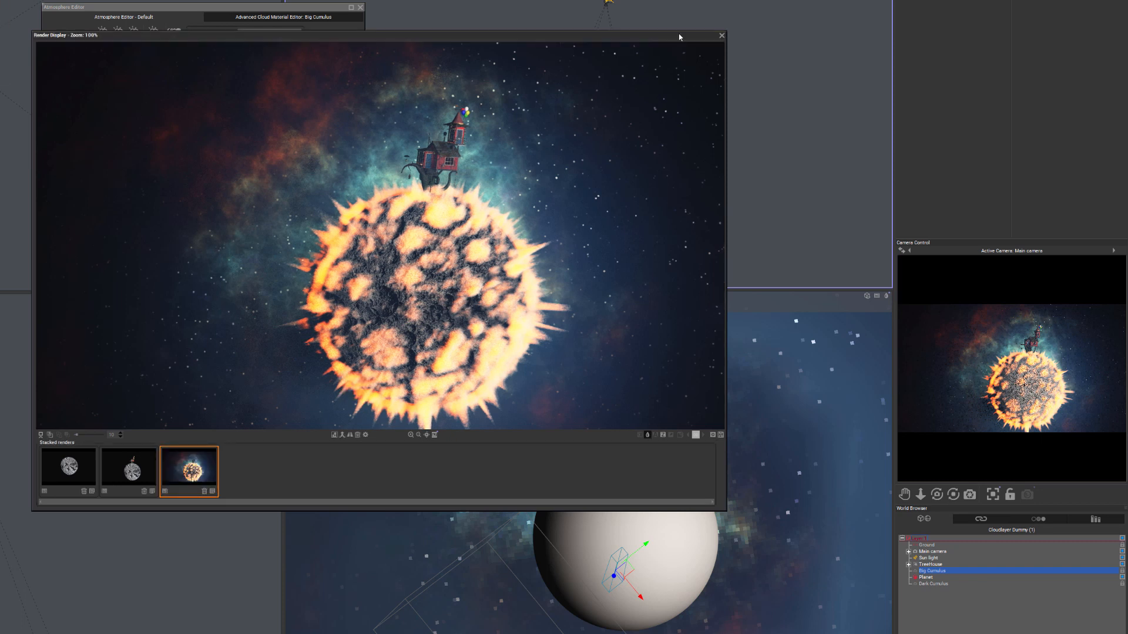
click(722, 36)
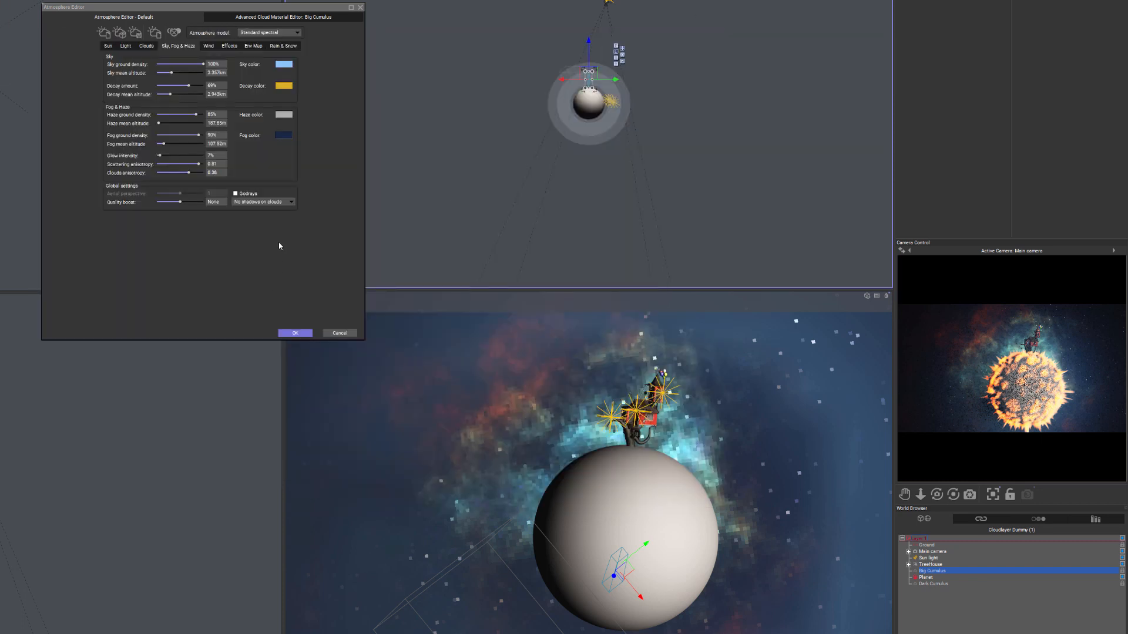
- Set the Big Cumulus cloud layer's altitude variations to 62% and its altitude to 200 m
click(146, 46)
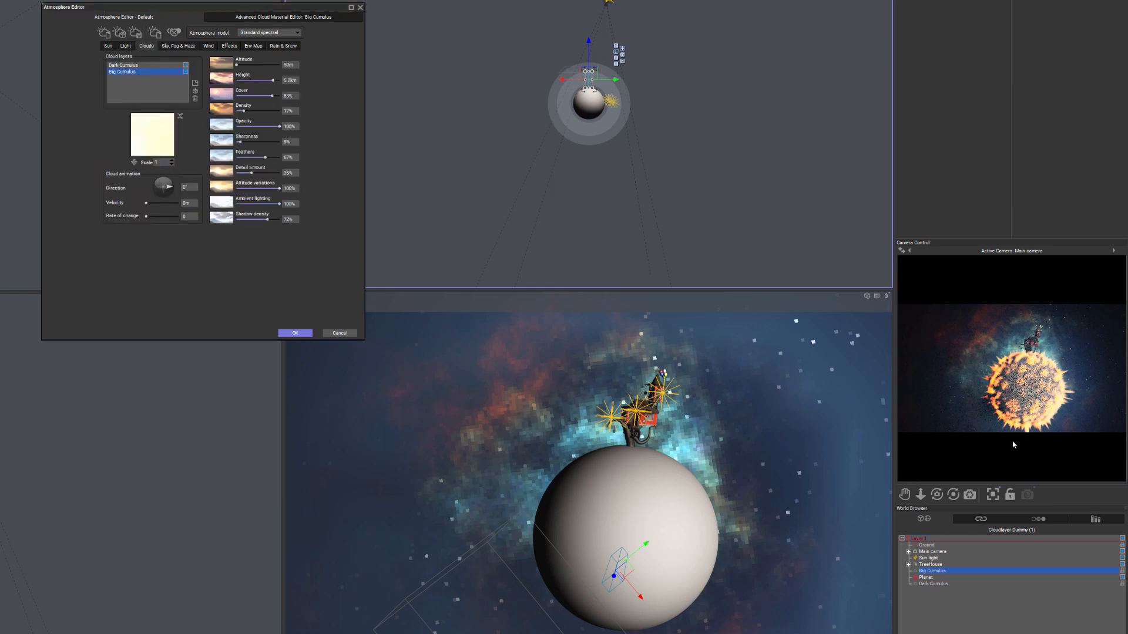
drag(280, 188, 262, 188)
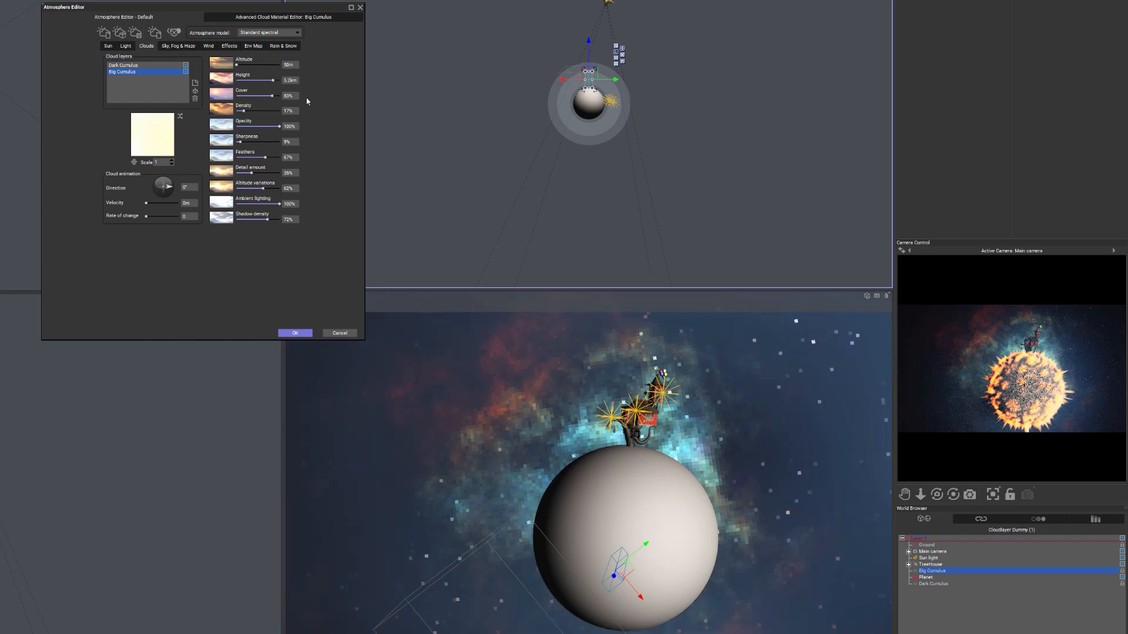
drag(284, 64, 379, 64)
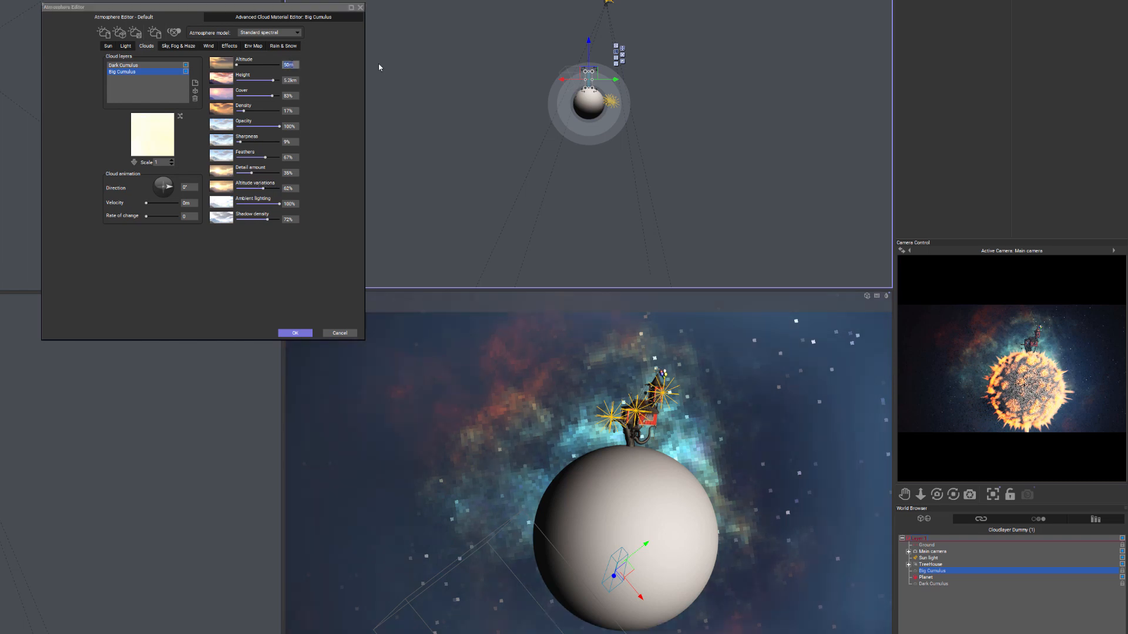
text(200)
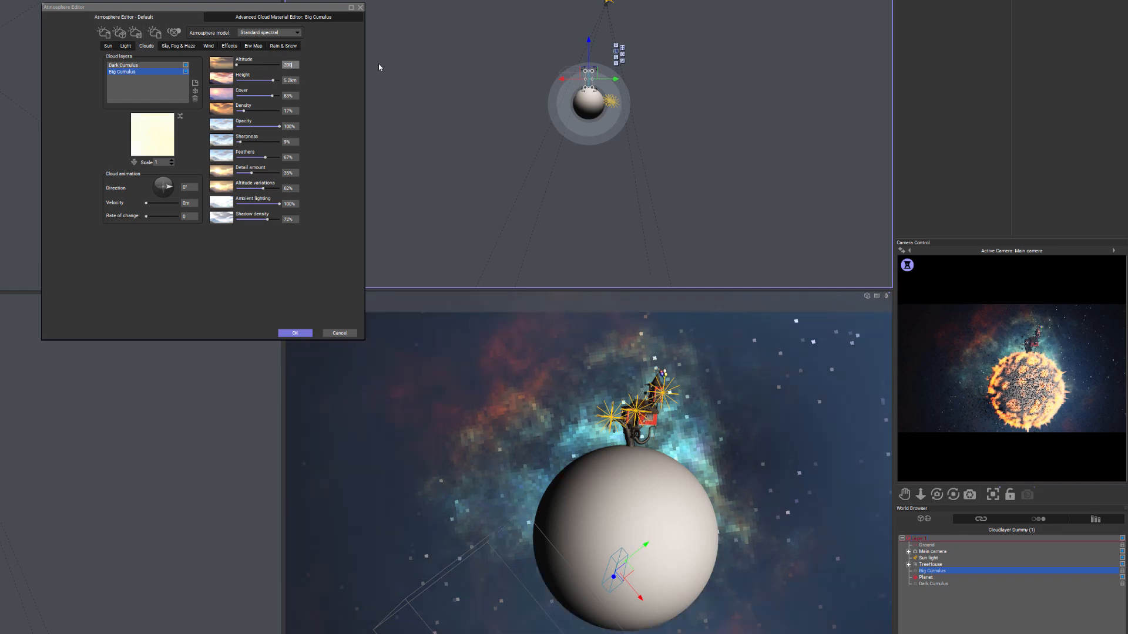
key(Return)
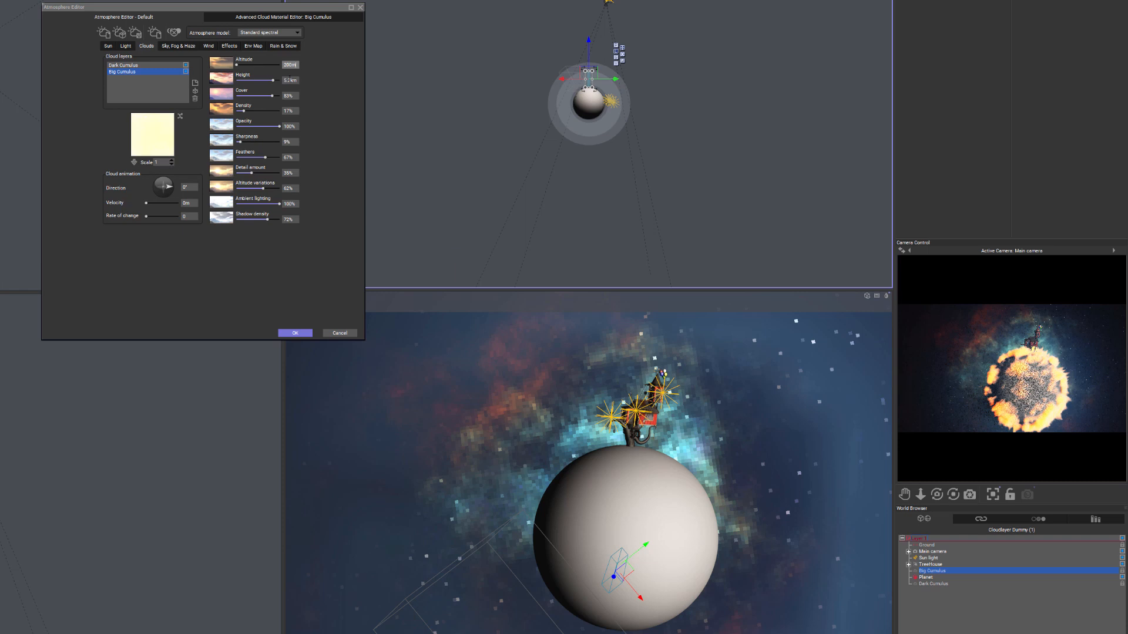
- Set the Big Cumulus layer's sharpness to 30%, feathers to 71%, density to 1%, cover to 69% and scale to 0.8
drag(264, 157, 250, 141)
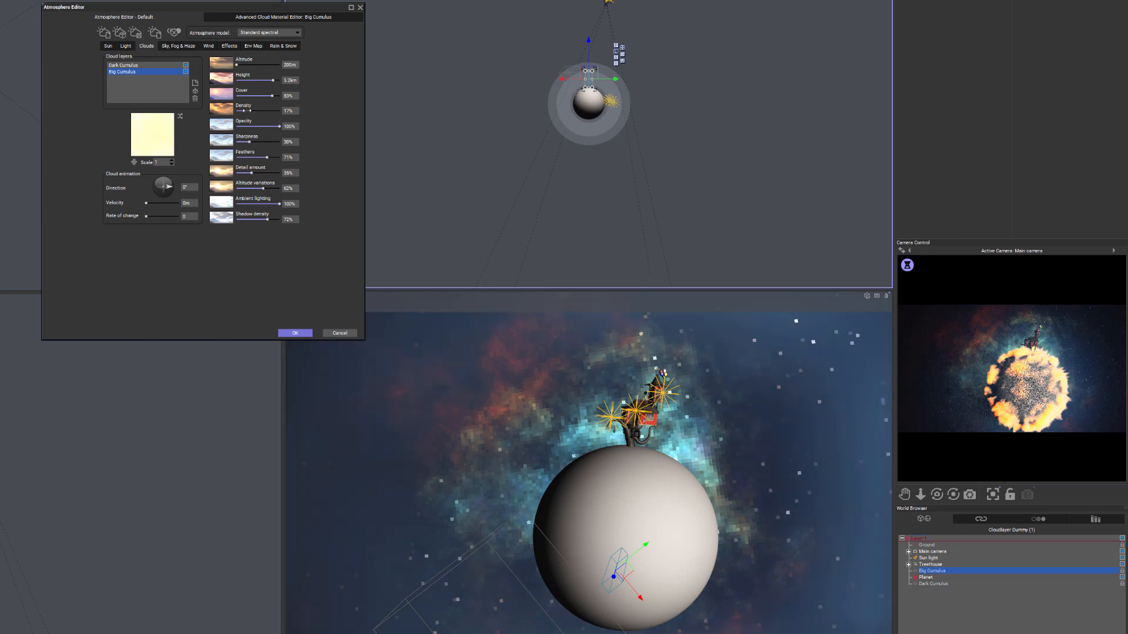
drag(250, 110, 268, 95)
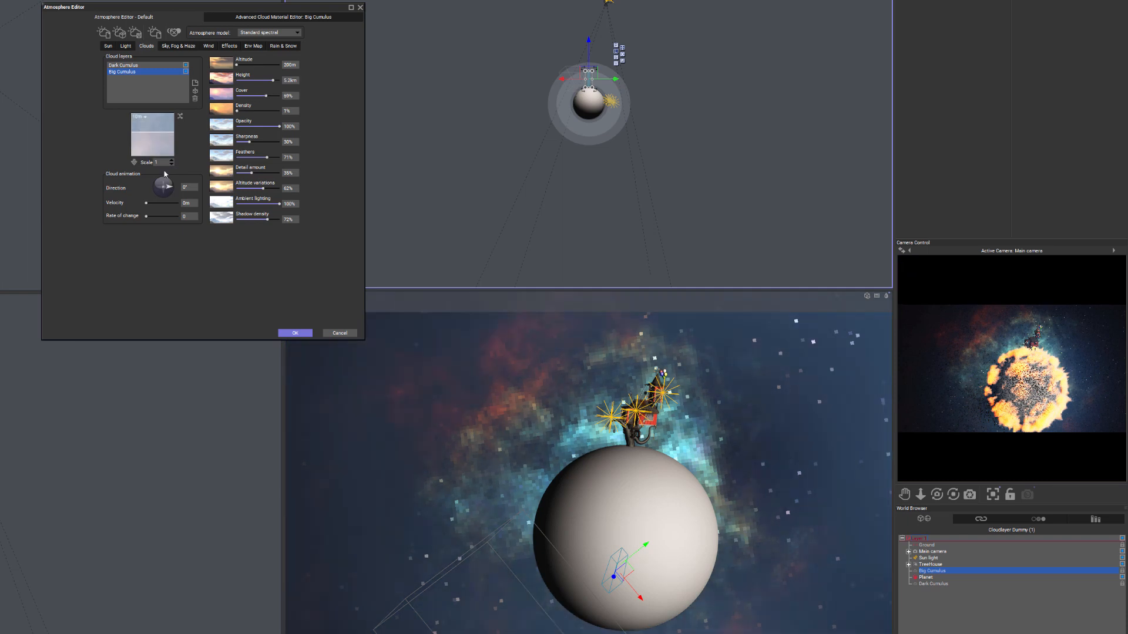
text(0.8)
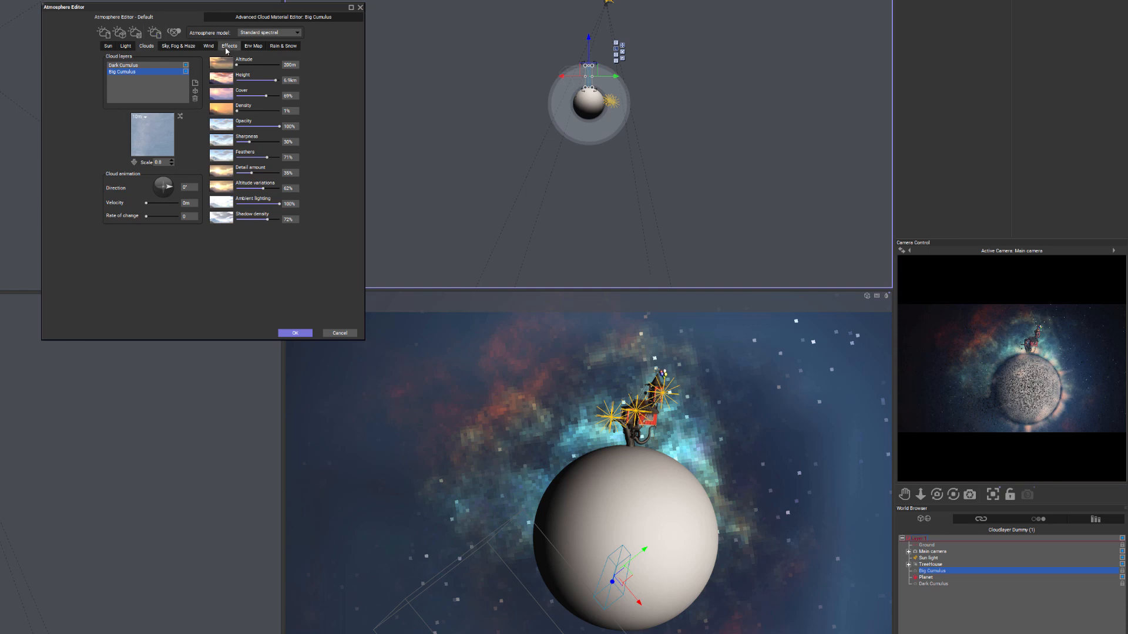
- Set the fog ground density to 61%, the fog mean altitude to about 180 m and the haze mean altitude to about 748 m
click(178, 46)
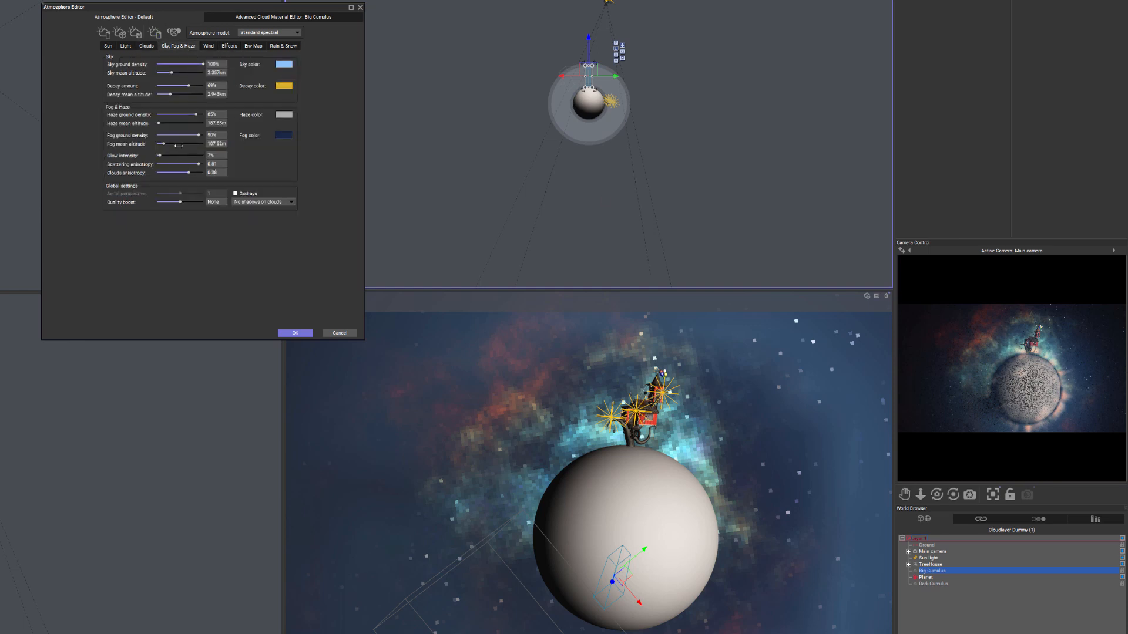
drag(170, 137, 161, 135)
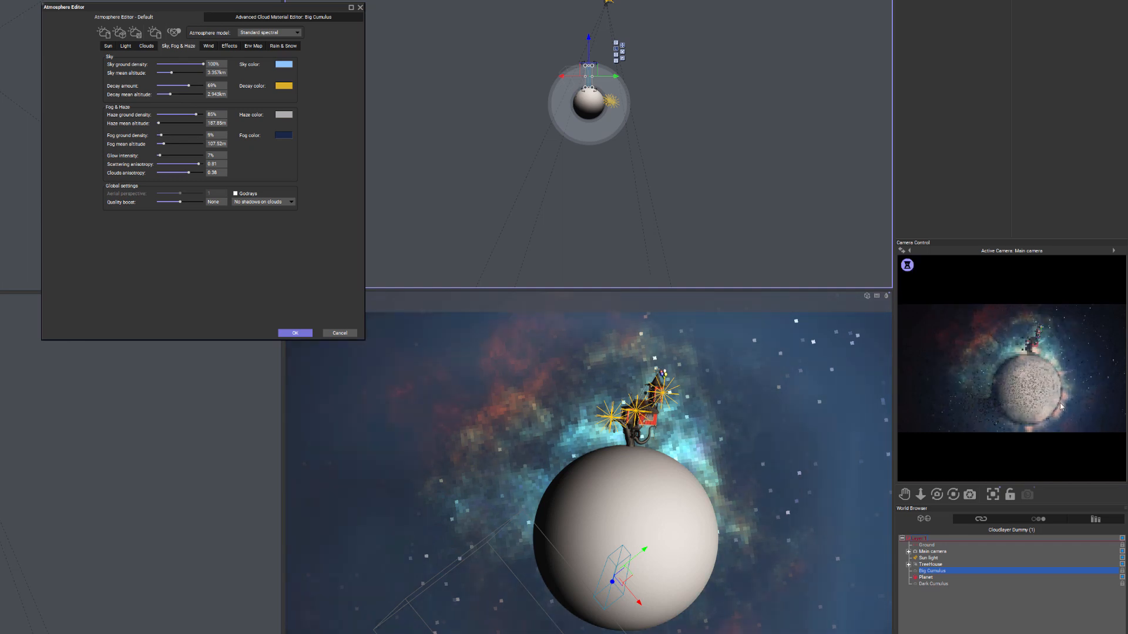
drag(159, 140, 185, 137)
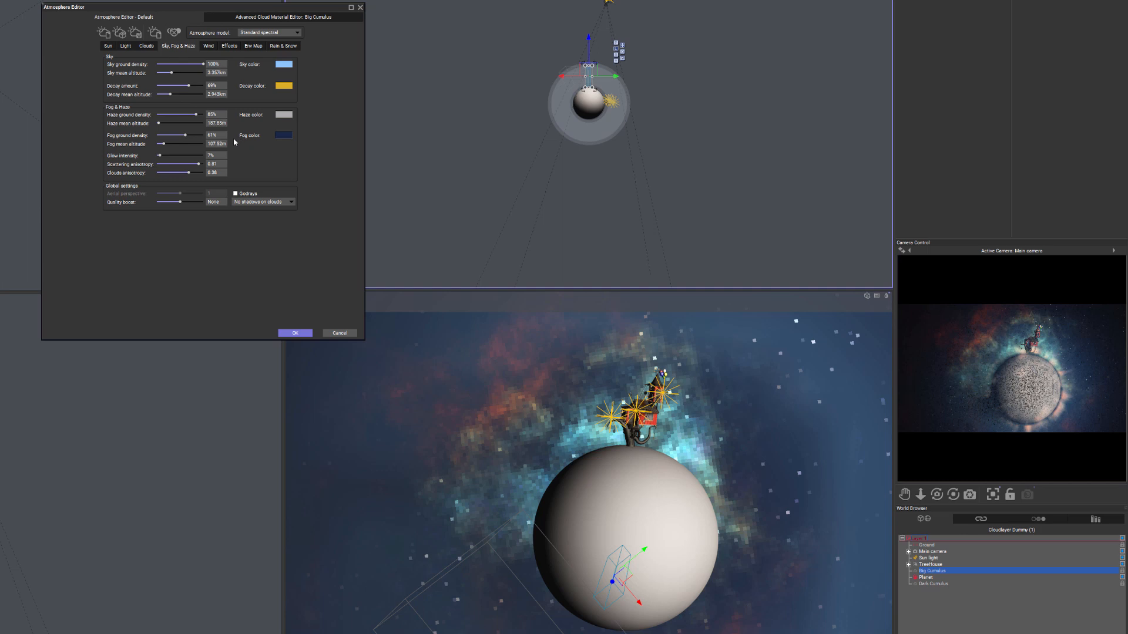
drag(170, 146, 171, 144)
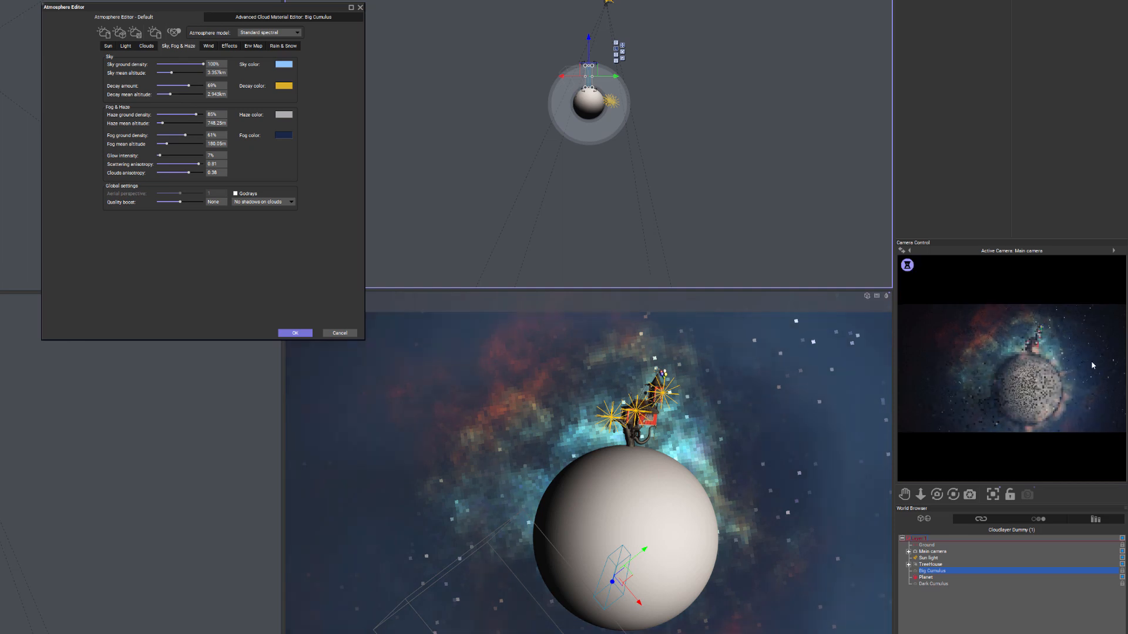
right_click(1080, 401)
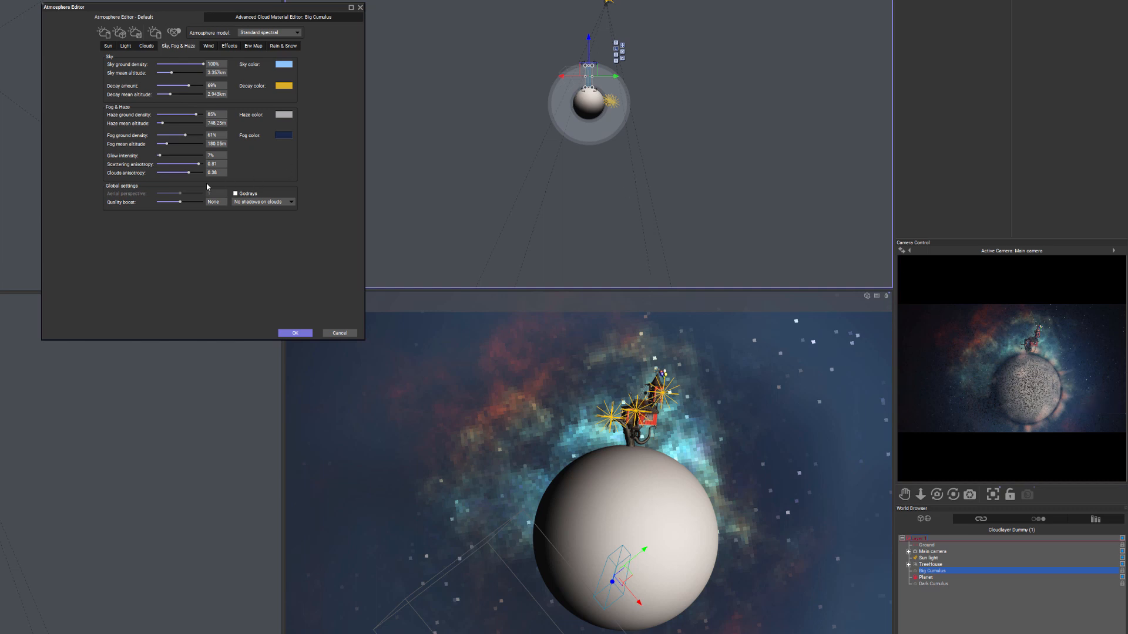
- Set glow intensity to 59%, clouds anisotropy to 0.73, sky mean altitude to about 3.357 km and decay mean altitude to 2.82 km
mouse_move(191, 173)
mouse_down()
mouse_move(171, 155)
mouse_move(202, 164)
mouse_up()
drag(176, 72, 171, 95)
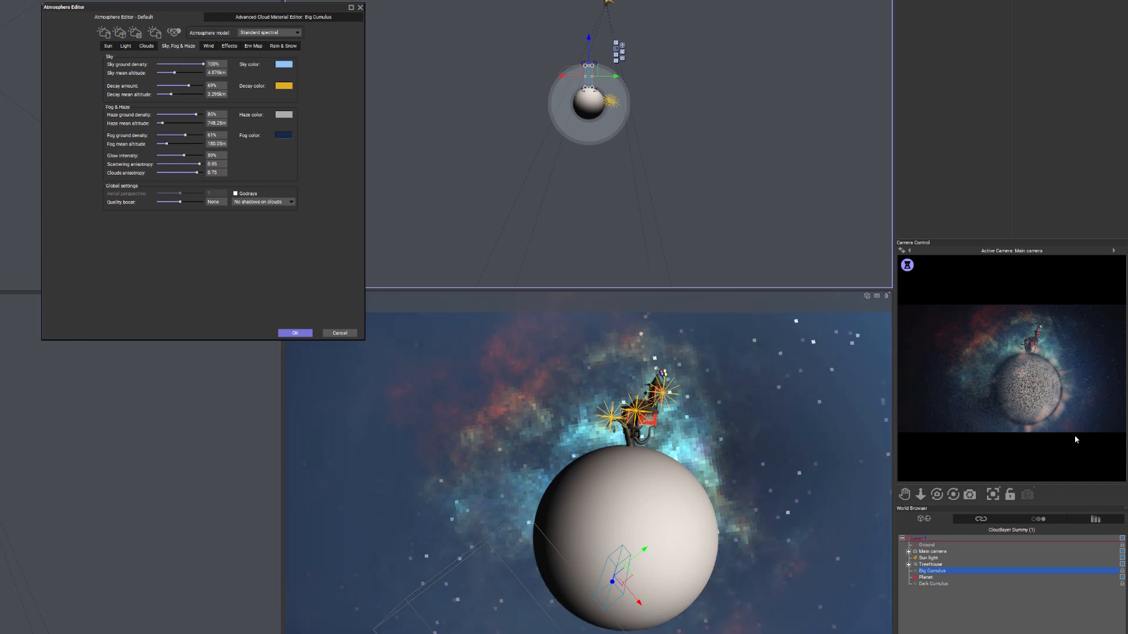
right_click(999, 323)
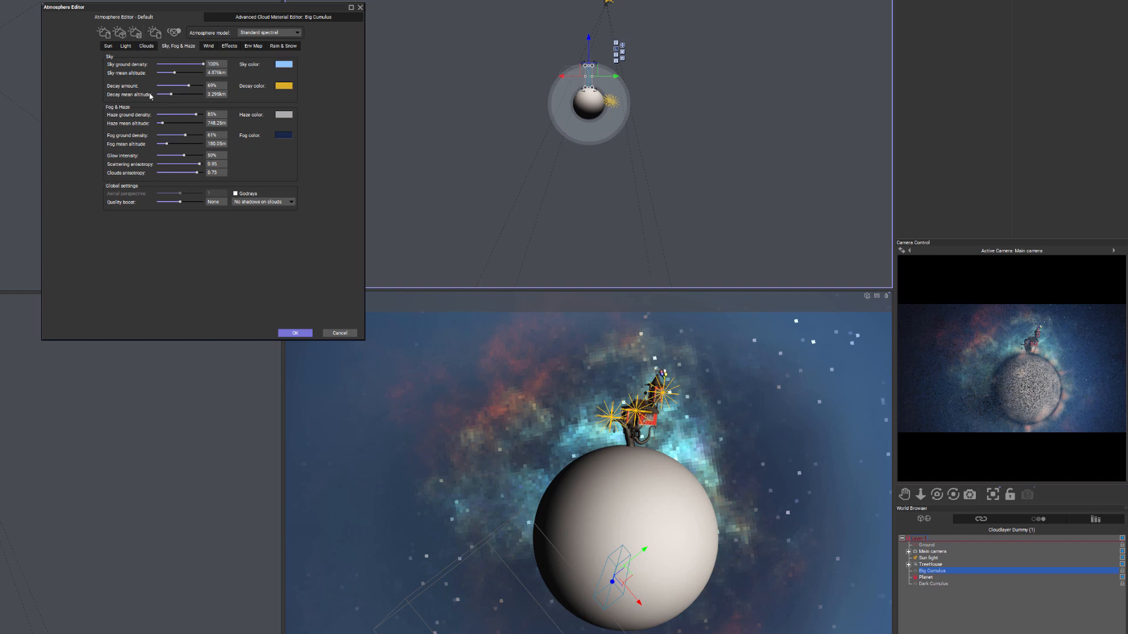
drag(183, 69, 182, 70)
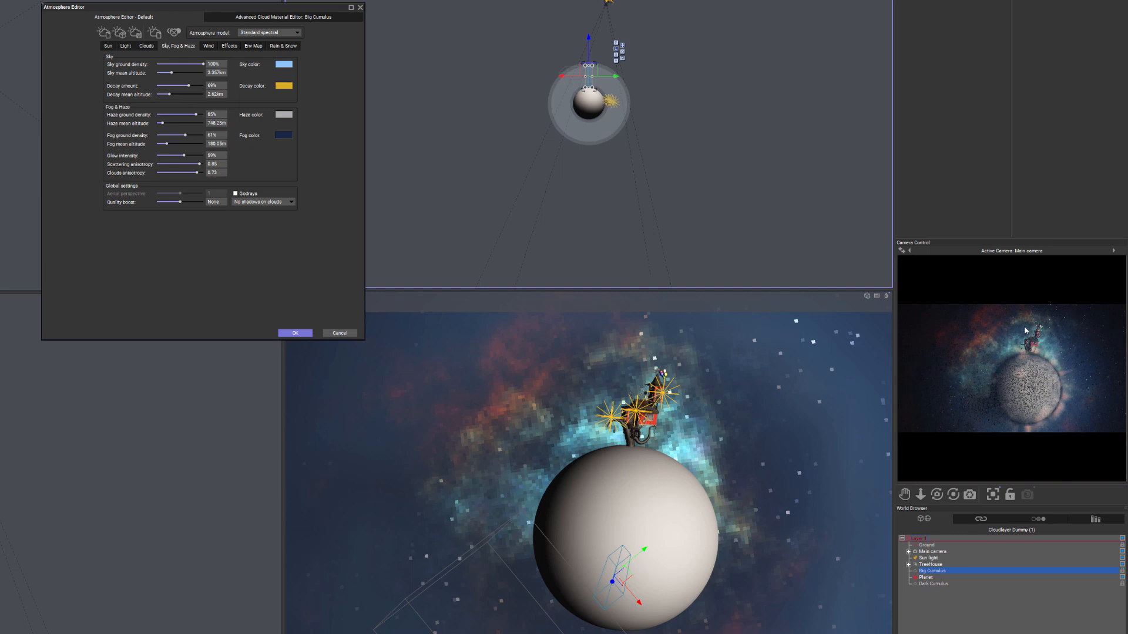
- Raise the Dark Cumulus cloud layer's cover slightly and accept the atmosphere settings
click(146, 46)
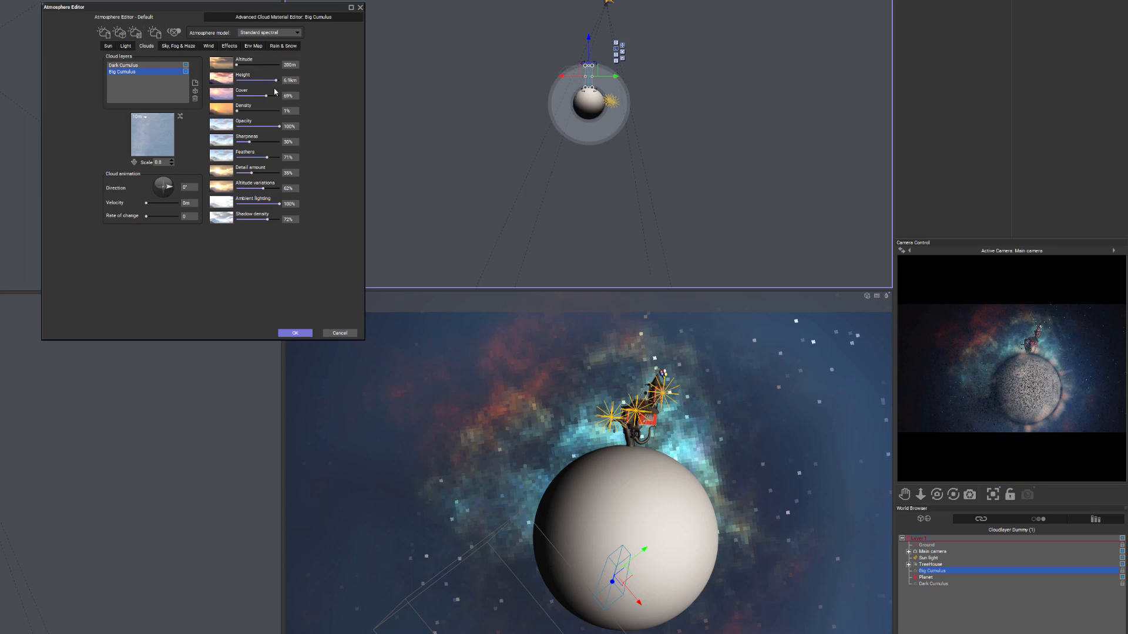
click(124, 65)
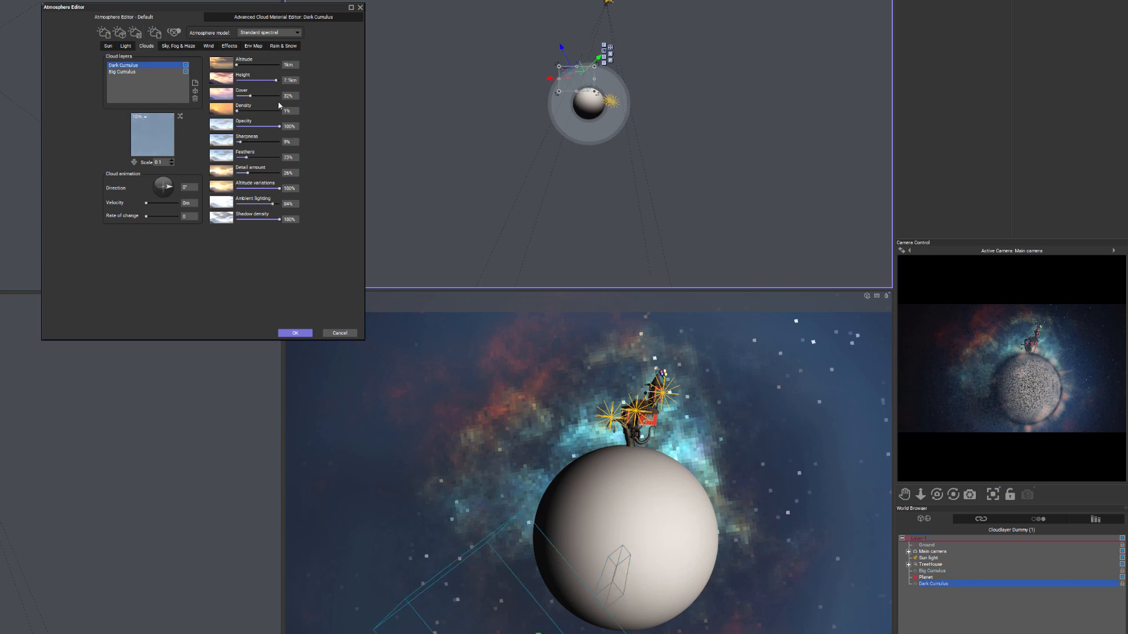
drag(252, 95, 255, 97)
click(306, 334)
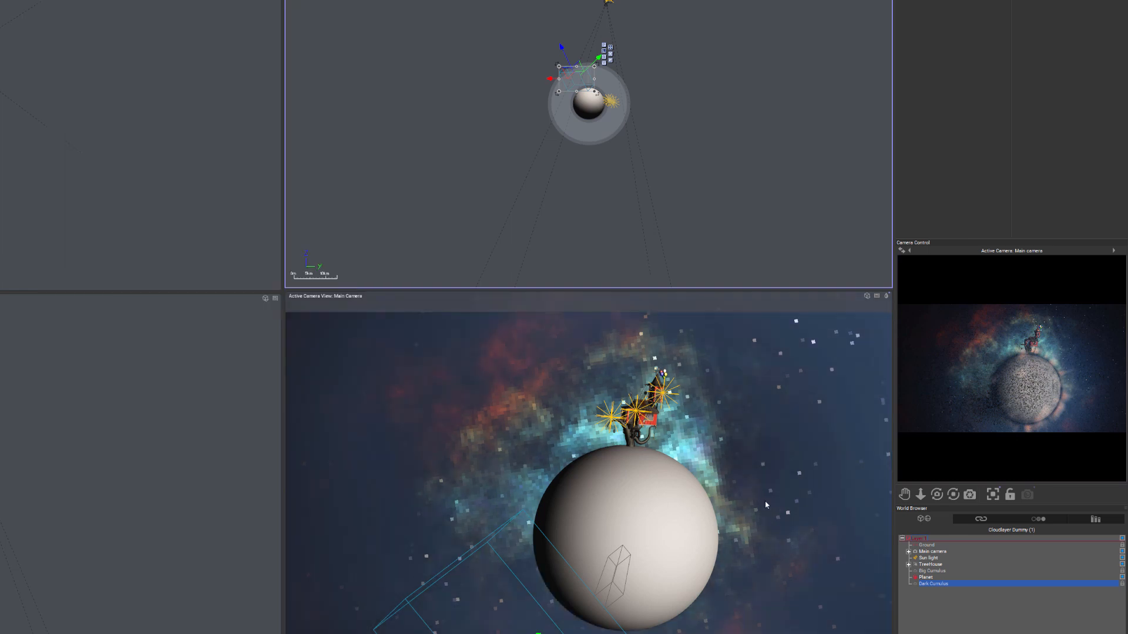
- Reposition the main camera in the top and front views so it frames the planet from farther away
click(937, 553)
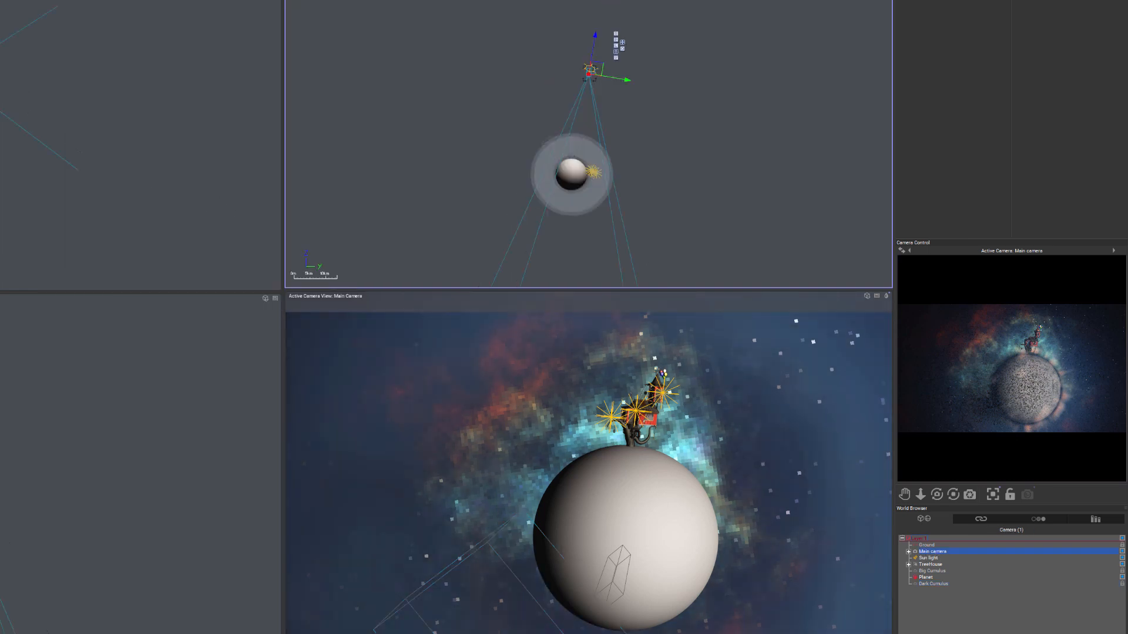
drag(0, 75, 1, 75)
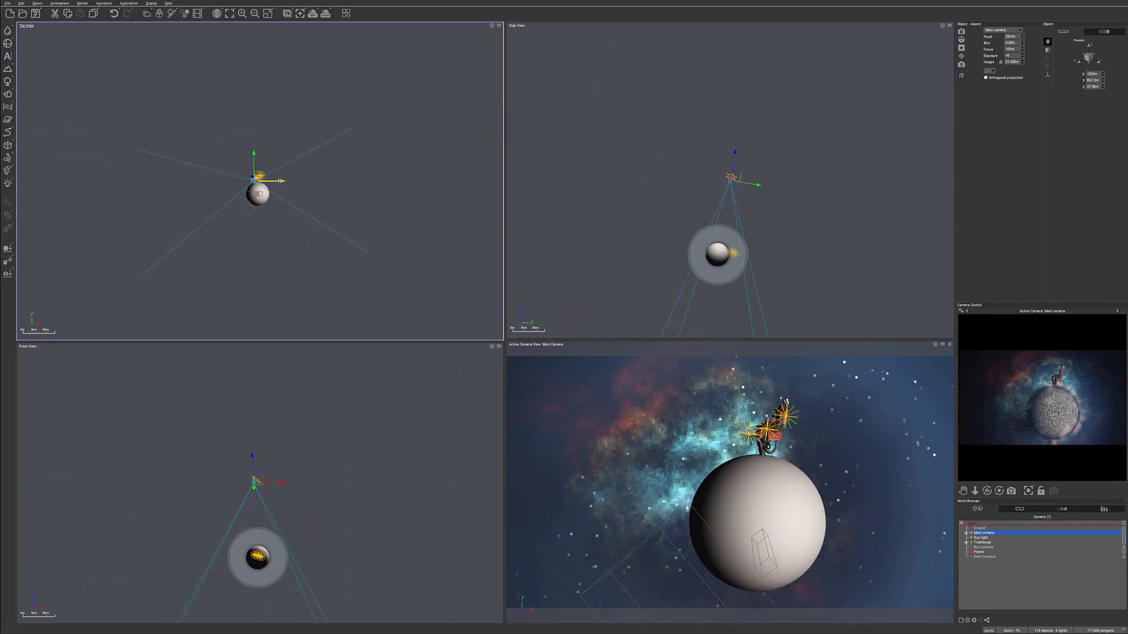
drag(280, 181, 282, 181)
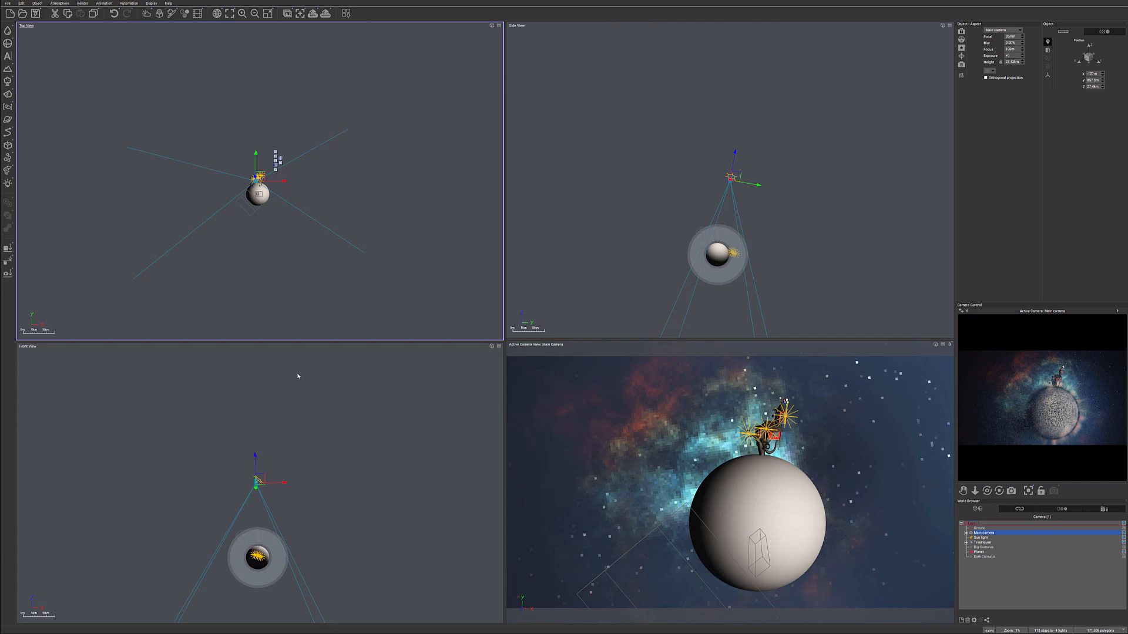
drag(278, 482, 265, 478)
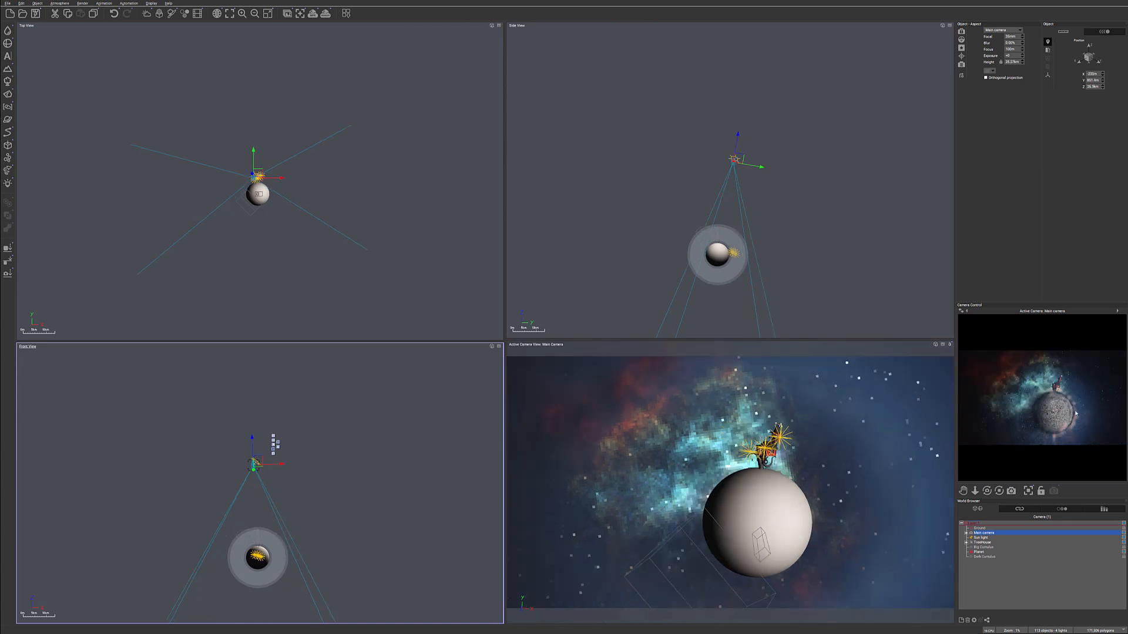
- Render the main camera view of the planet with the current atmosphere
click(312, 13)
click(558, 318)
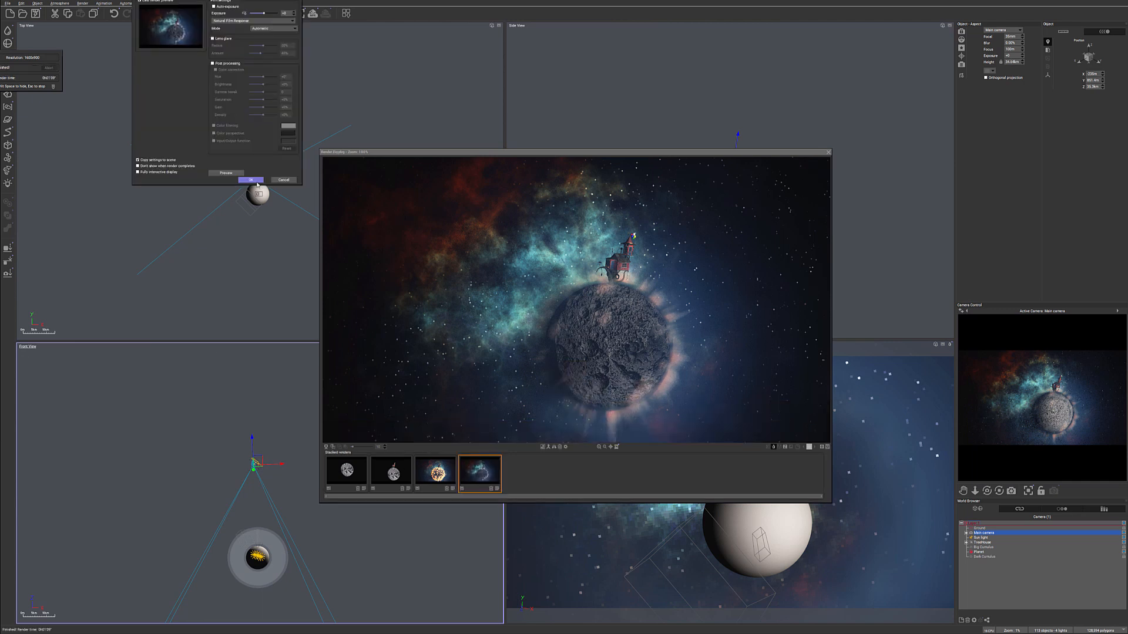
click(258, 181)
- Compare the new stacked render with the previous glowing-planet render and close the render display
click(444, 470)
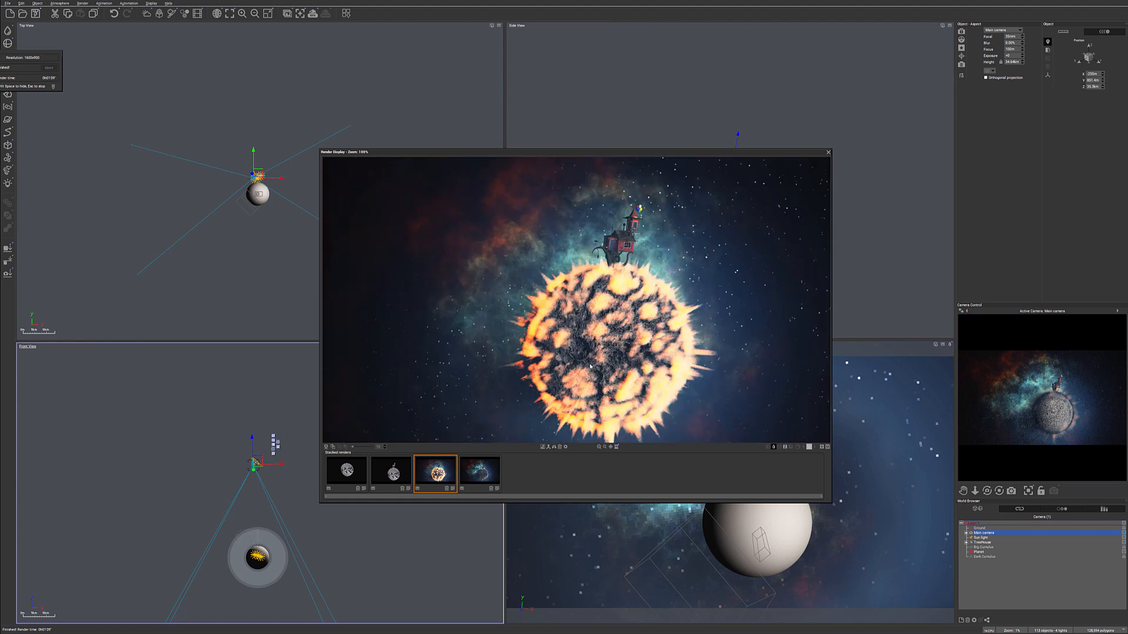
click(483, 480)
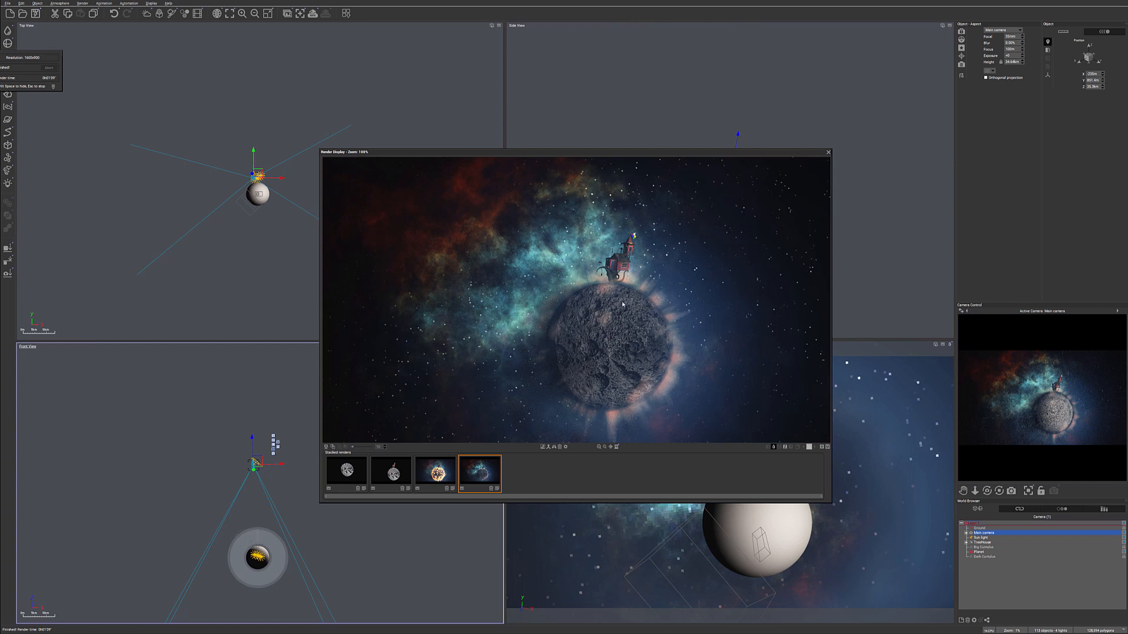
click(445, 476)
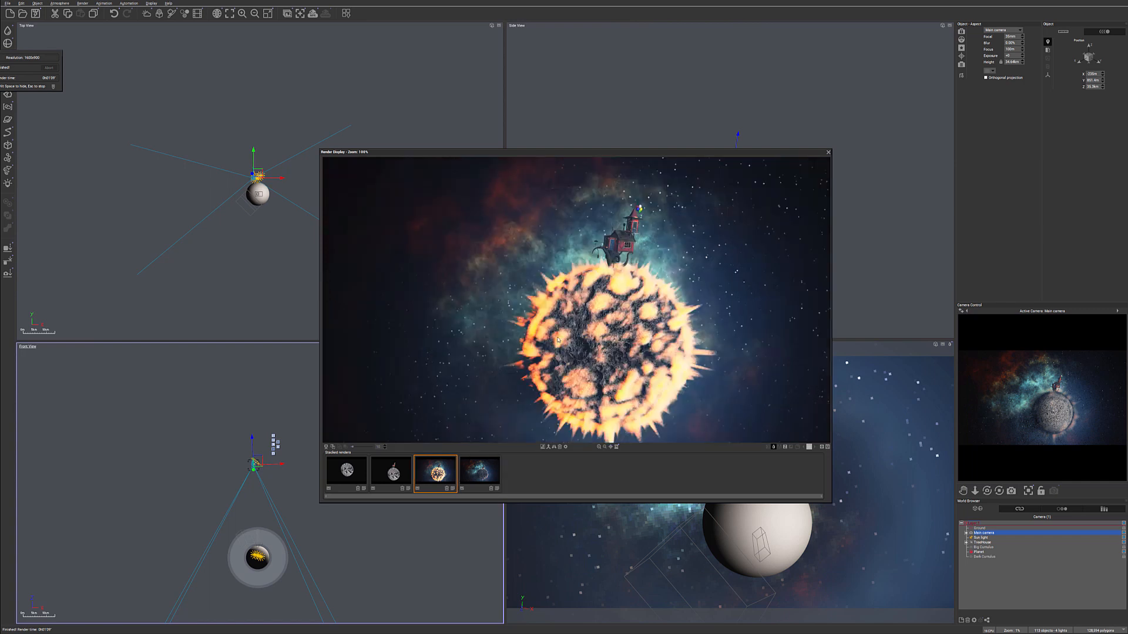
click(481, 477)
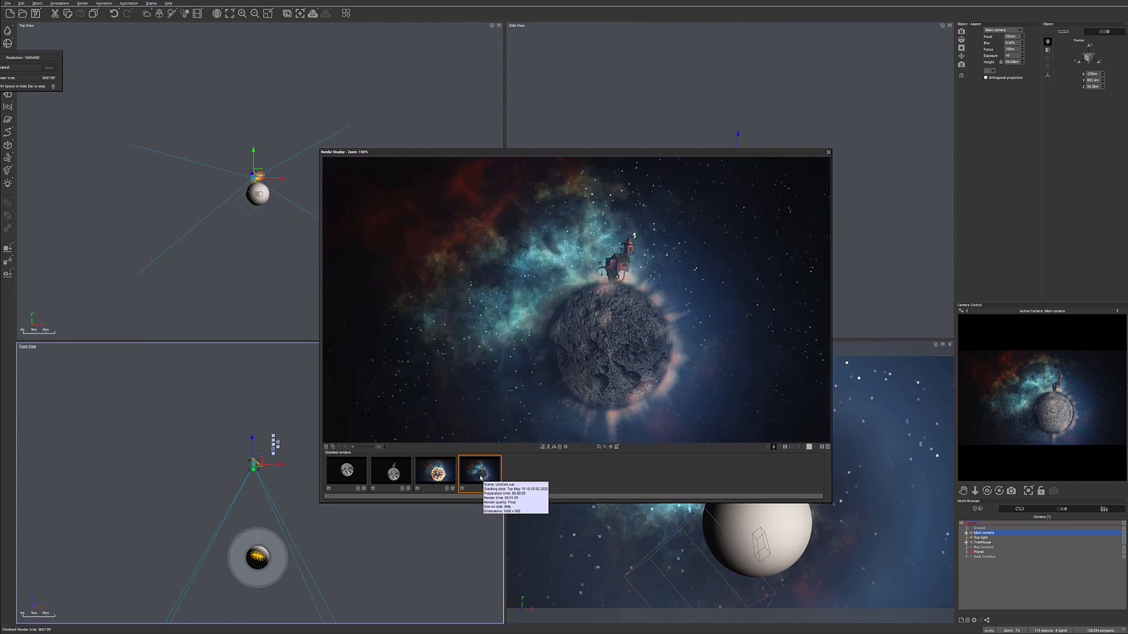
click(829, 152)
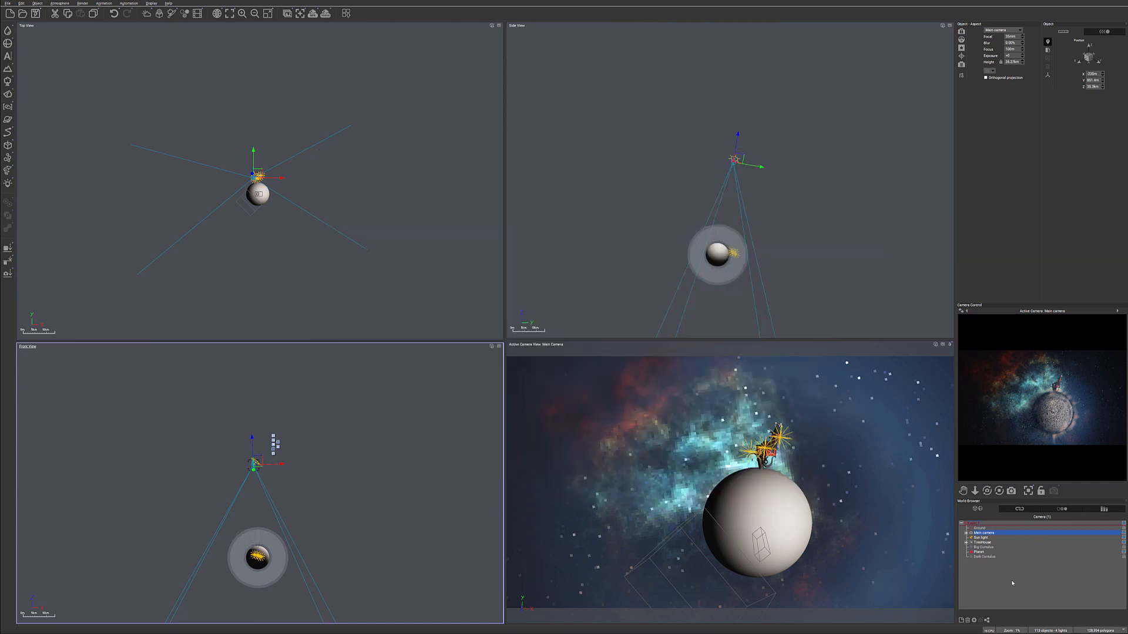
- Rotate the main camera view slightly and shift the TreeHouse group a little toward negative X above the planet in the top view
drag(990, 494, 477, 242)
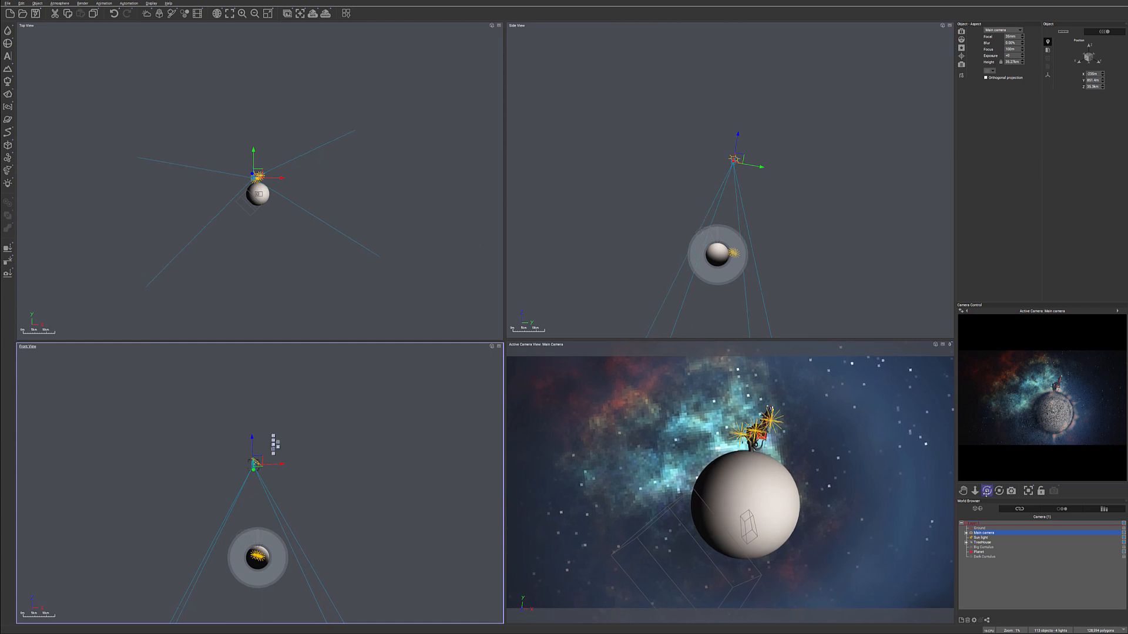
click(981, 543)
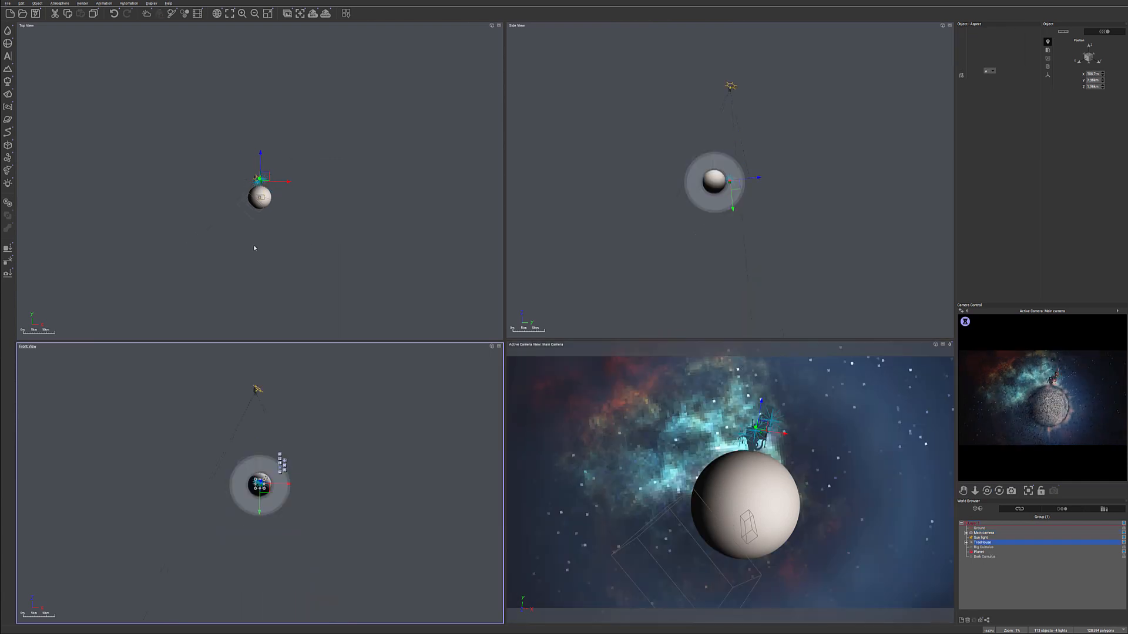
scroll(252, 160, up, 8)
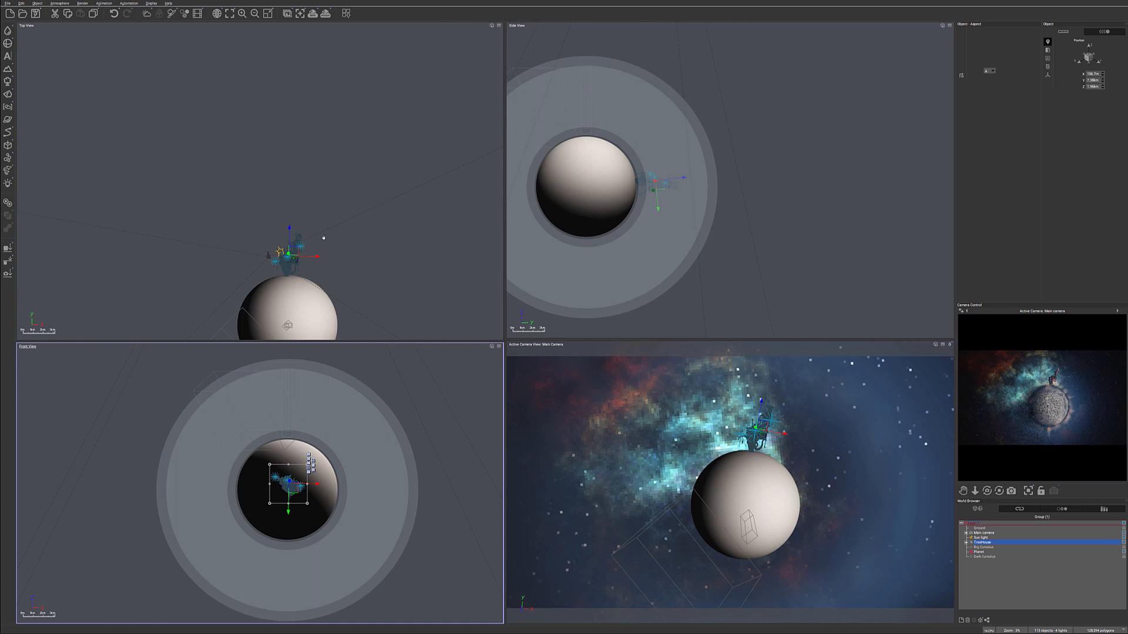
right_drag(324, 249, 332, 191)
drag(328, 195, 318, 196)
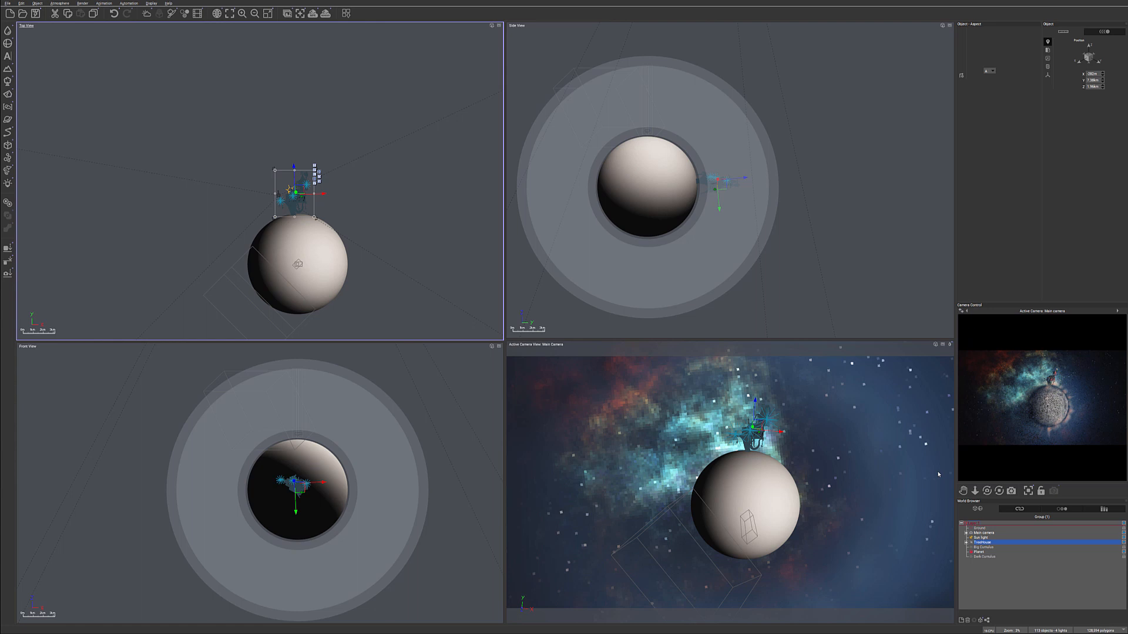
- Select the main camera and reduce its focus distance and focal length slightly
click(984, 534)
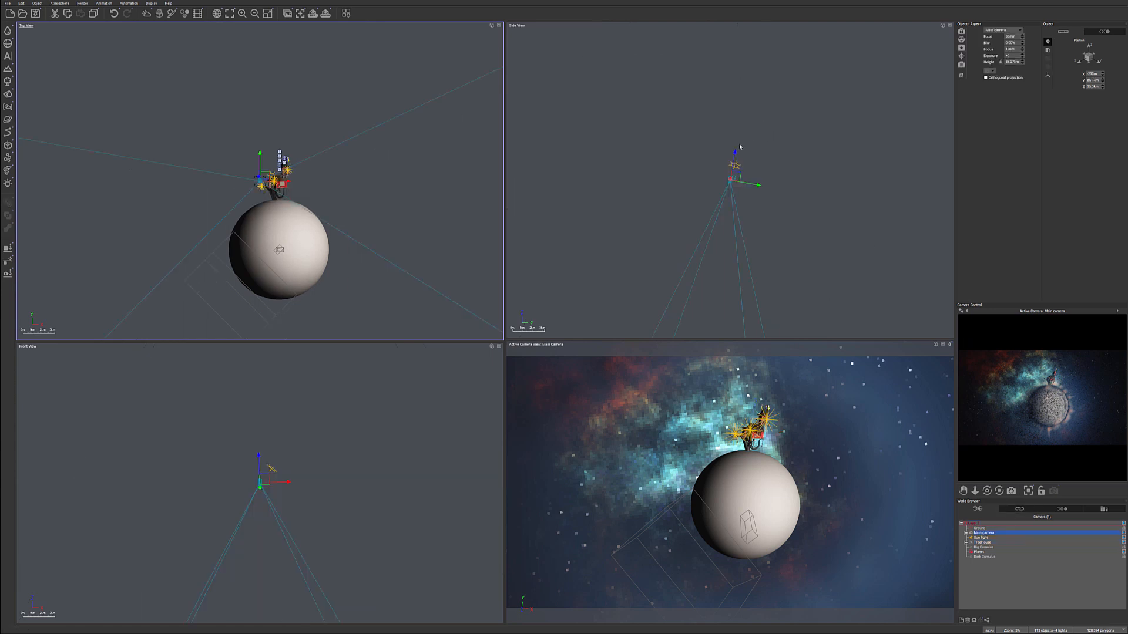
click(1022, 51)
click(1022, 51)
click(1023, 48)
click(1023, 38)
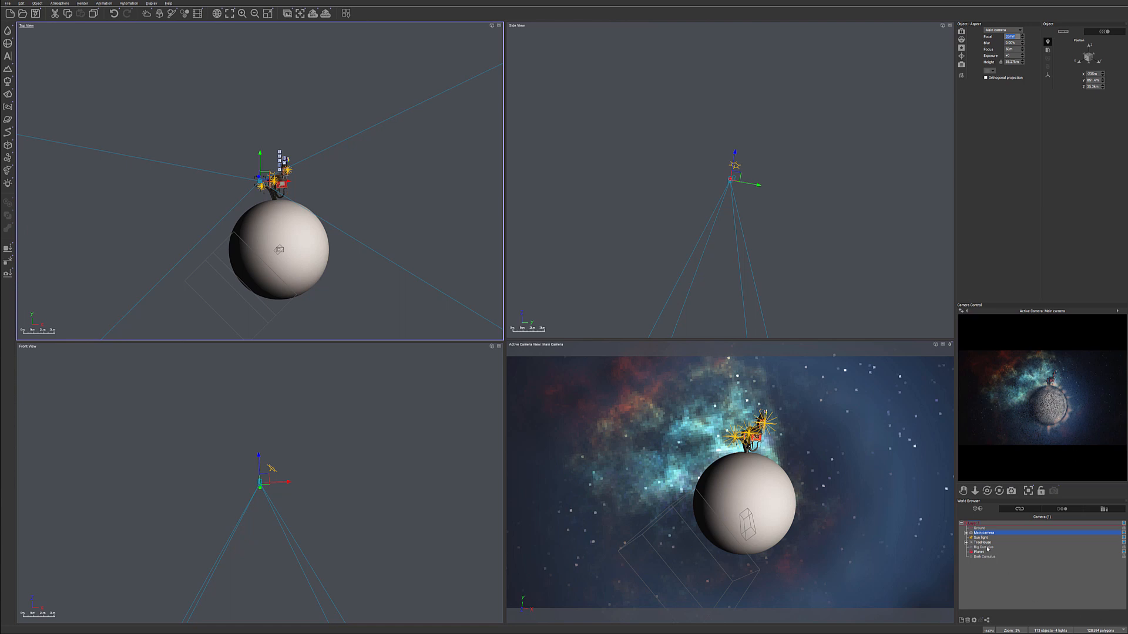
- In the Atmosphere Editor's light settings, set the light intensity to -0.41 and the light balance to 55%
click(97, 5)
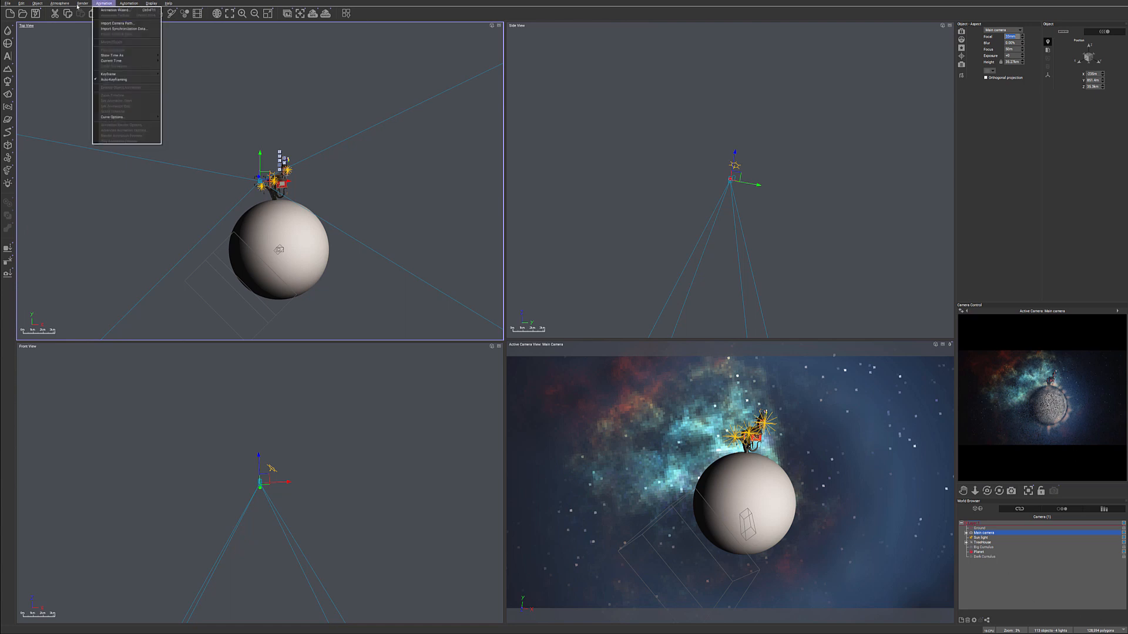
click(70, 66)
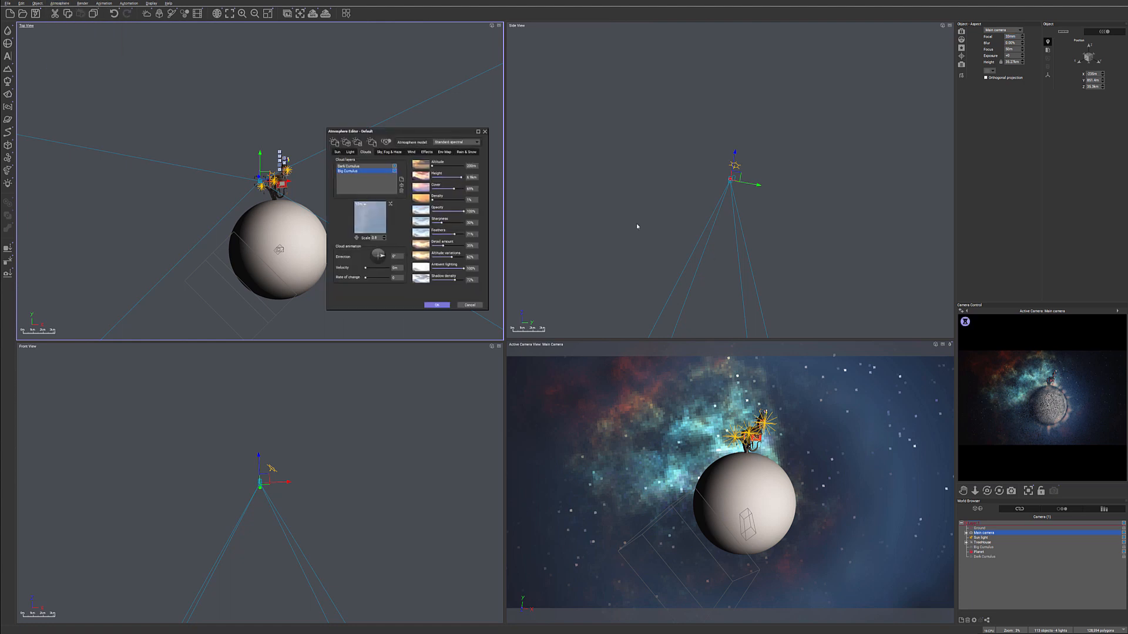
drag(428, 133, 516, 140)
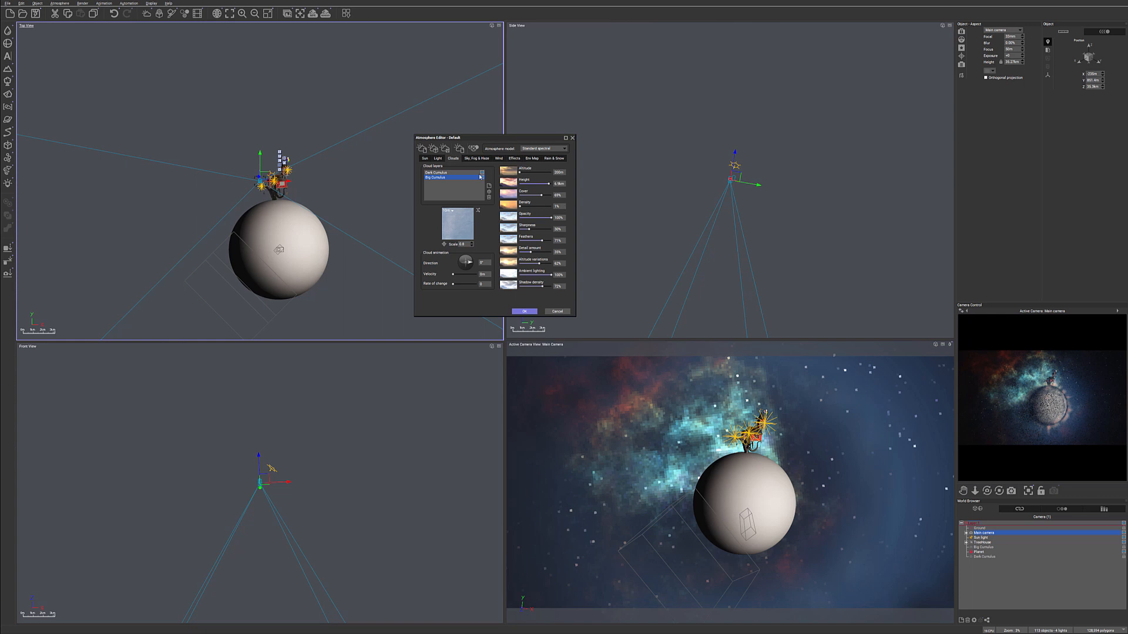
click(437, 159)
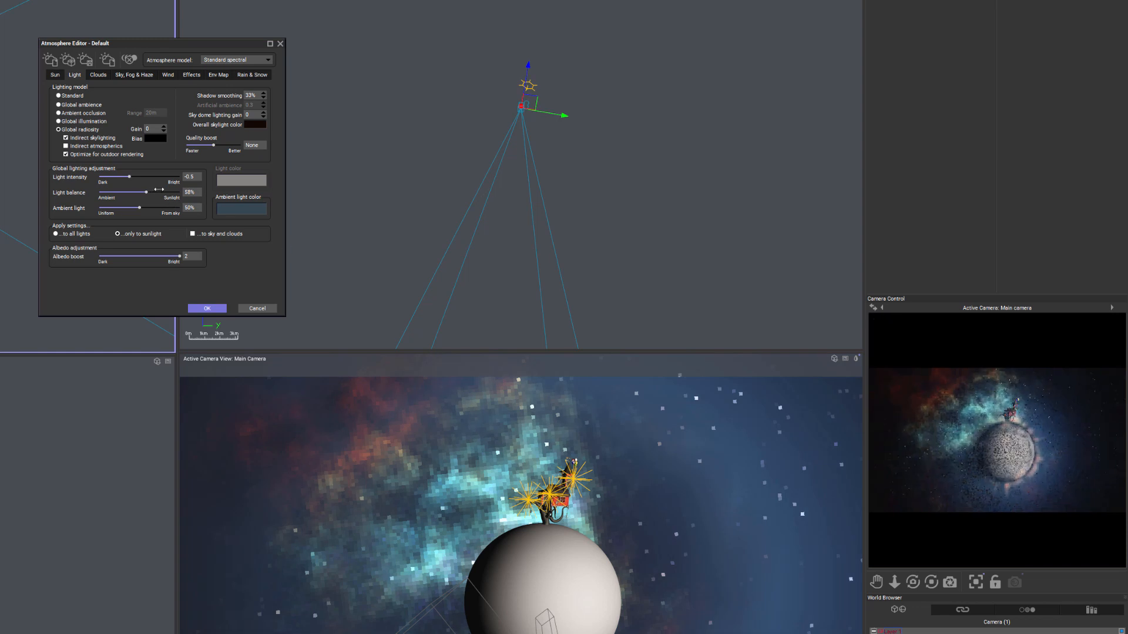
drag(138, 175, 140, 176)
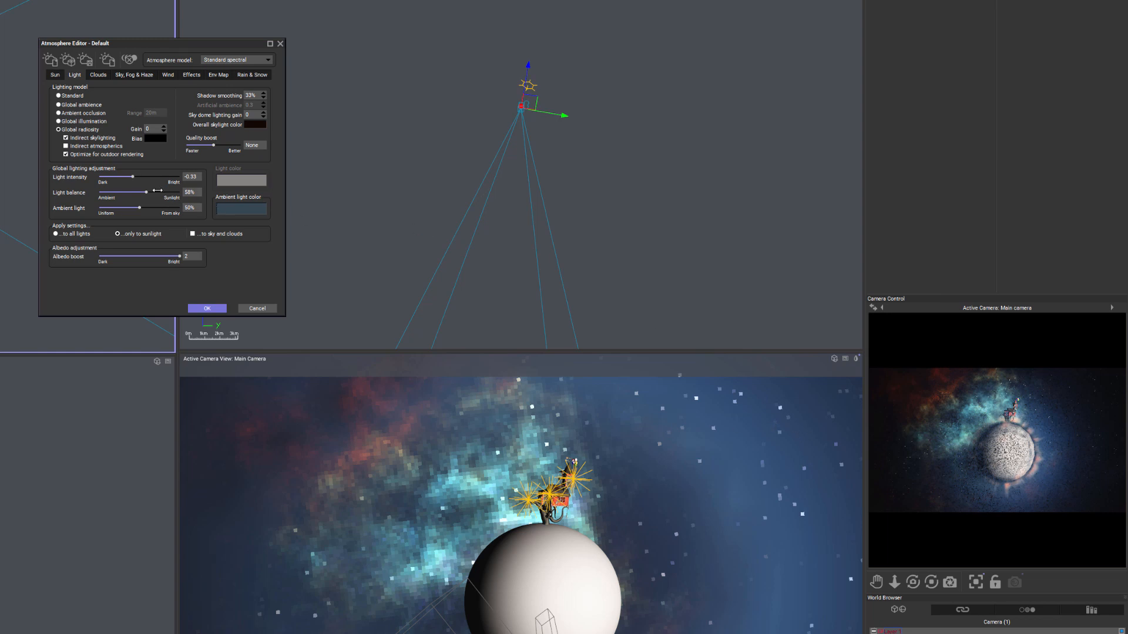
drag(154, 175, 149, 173)
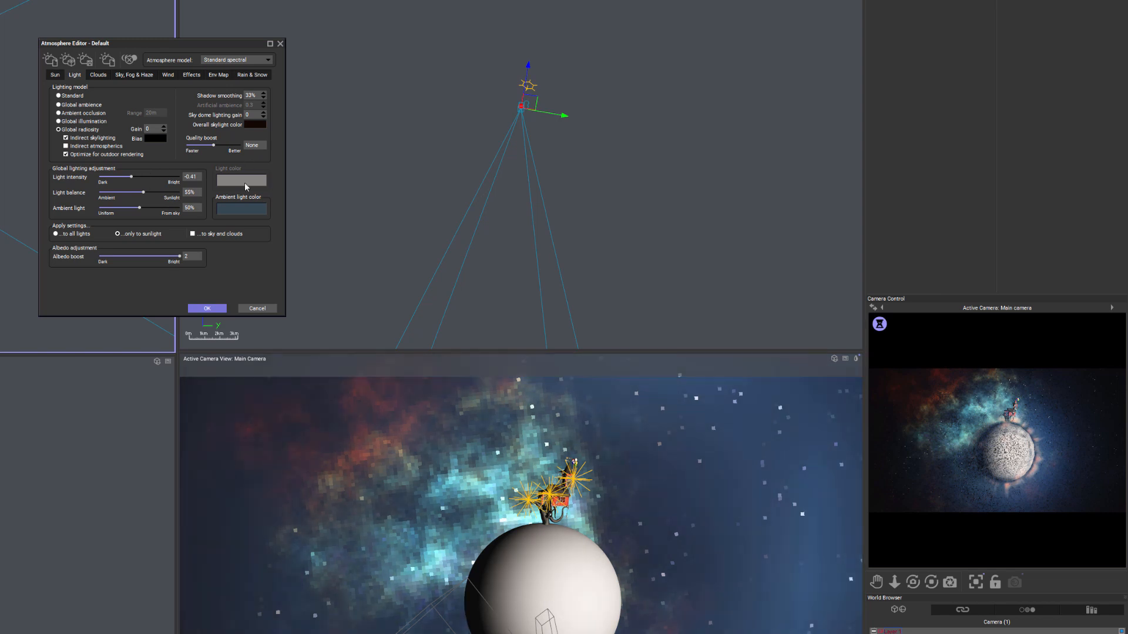
- Adjust the Big Cumulus layer to 72% cover, 75% feathers, 40% detail amount, 47% altitude variations and 87% shadow density
click(96, 77)
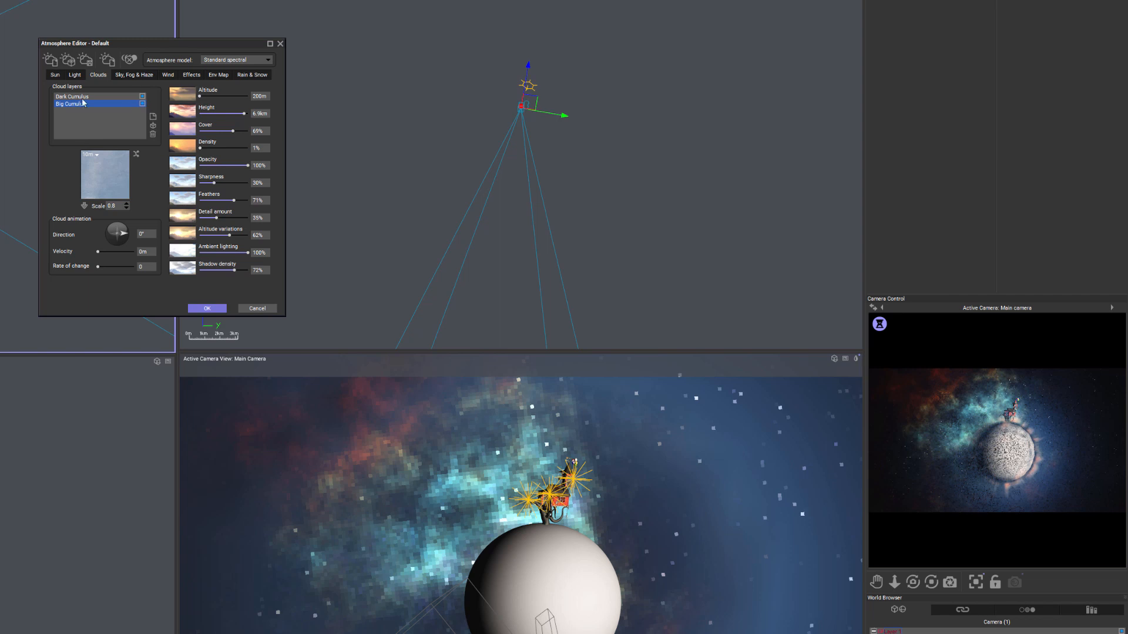
drag(233, 130, 235, 130)
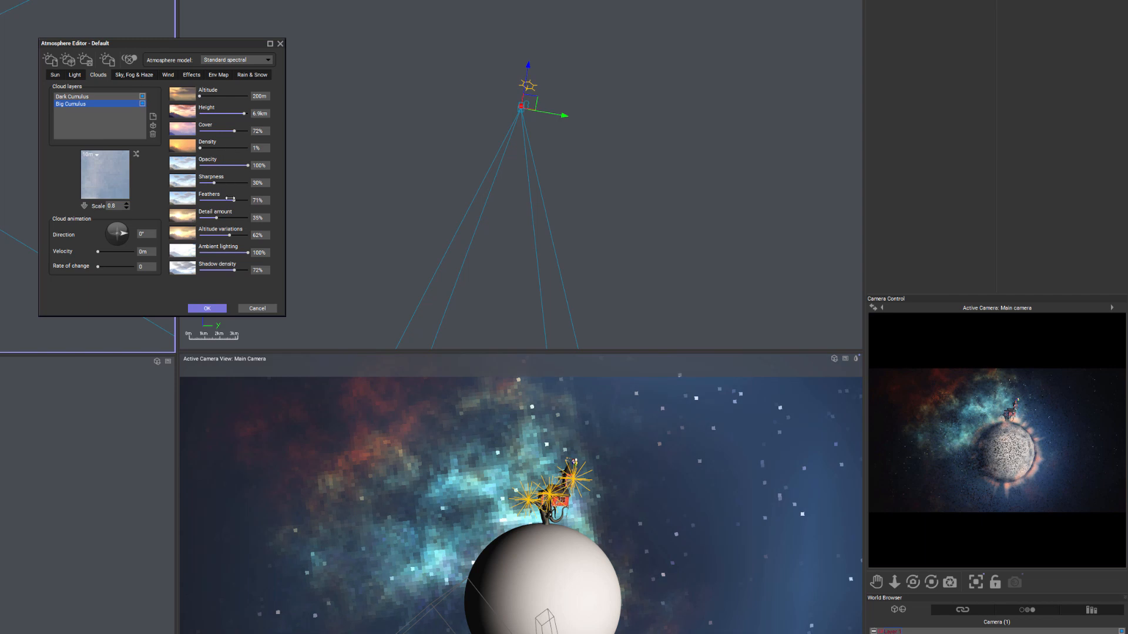
drag(218, 217, 221, 218)
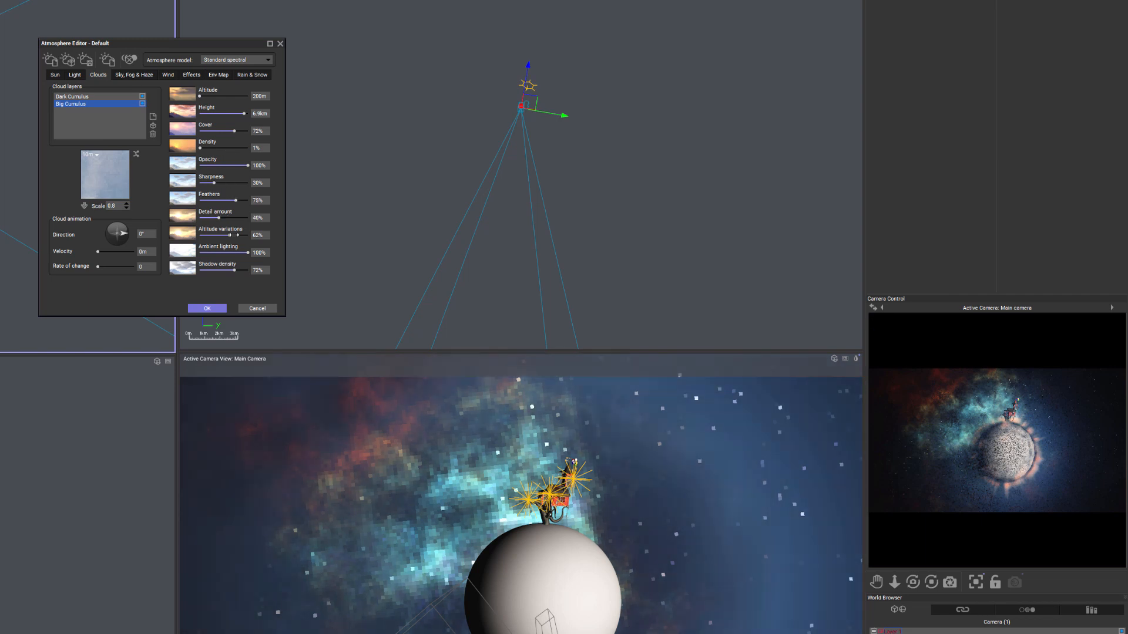
drag(234, 235, 222, 233)
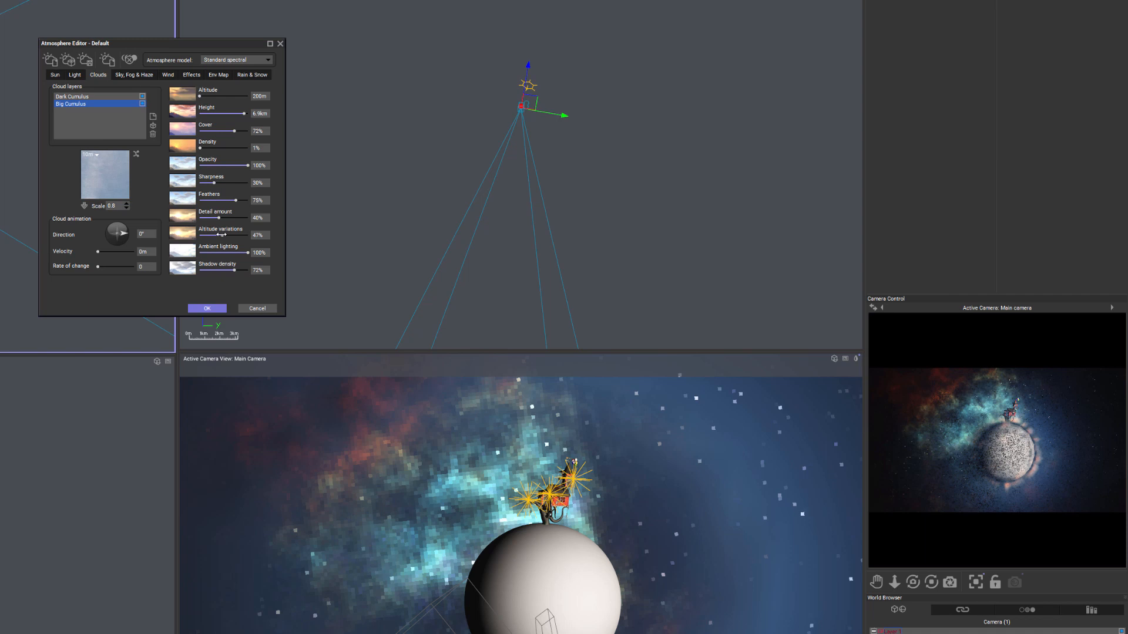
drag(234, 269, 241, 270)
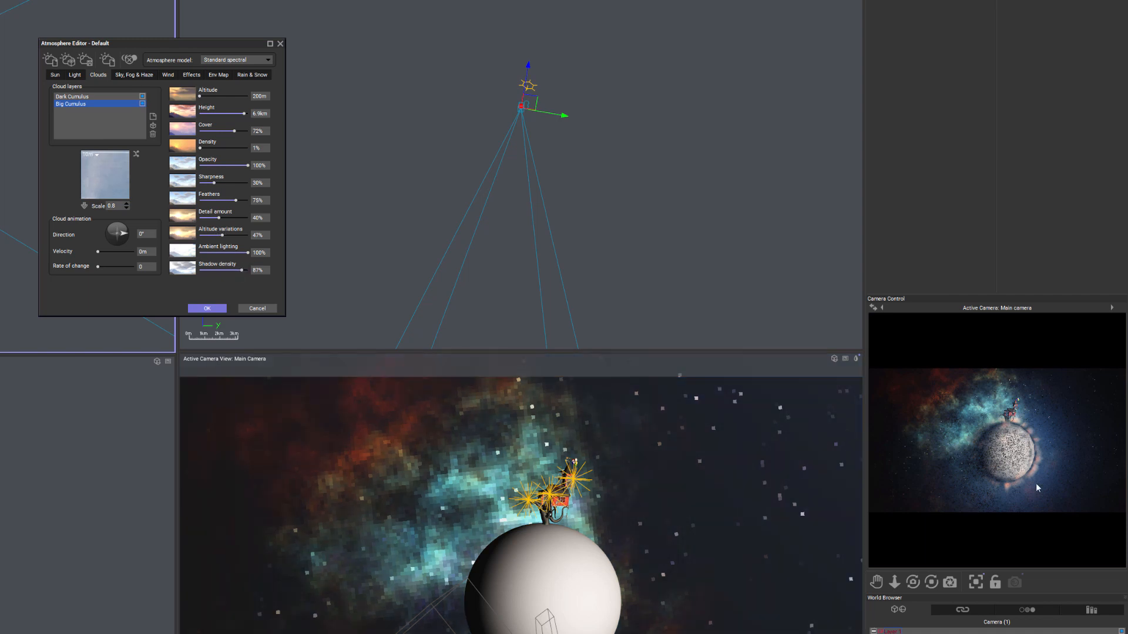
- Set the fog mean altitude to 409.56 m and the fog ground density to 68%
click(123, 74)
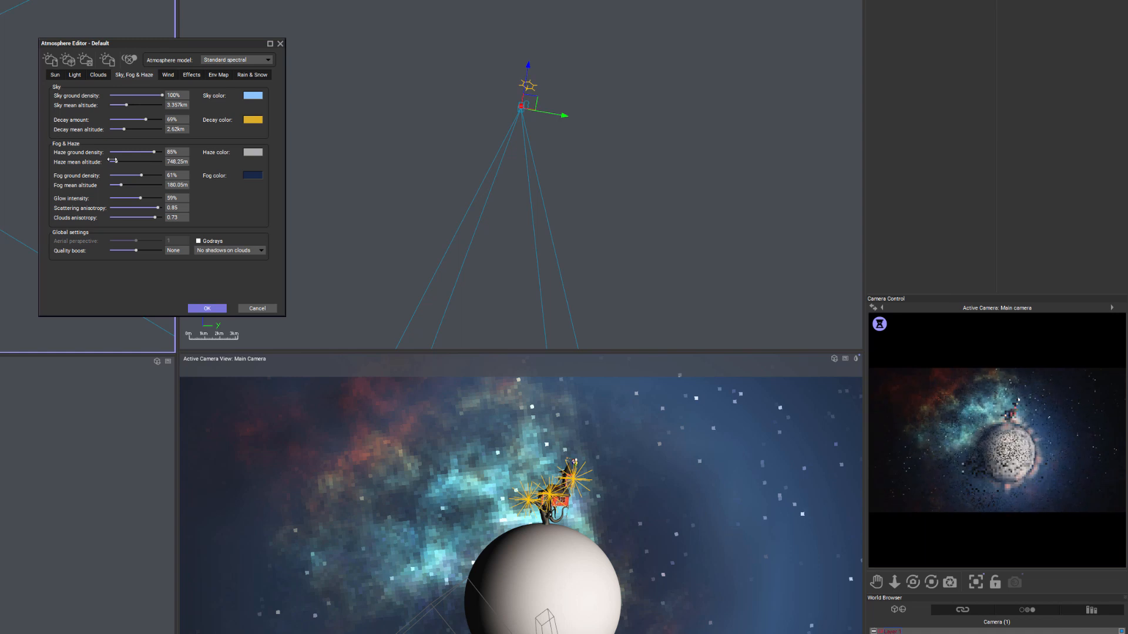
mouse_move(121, 185)
mouse_down()
mouse_move(146, 185)
mouse_move(135, 185)
mouse_up()
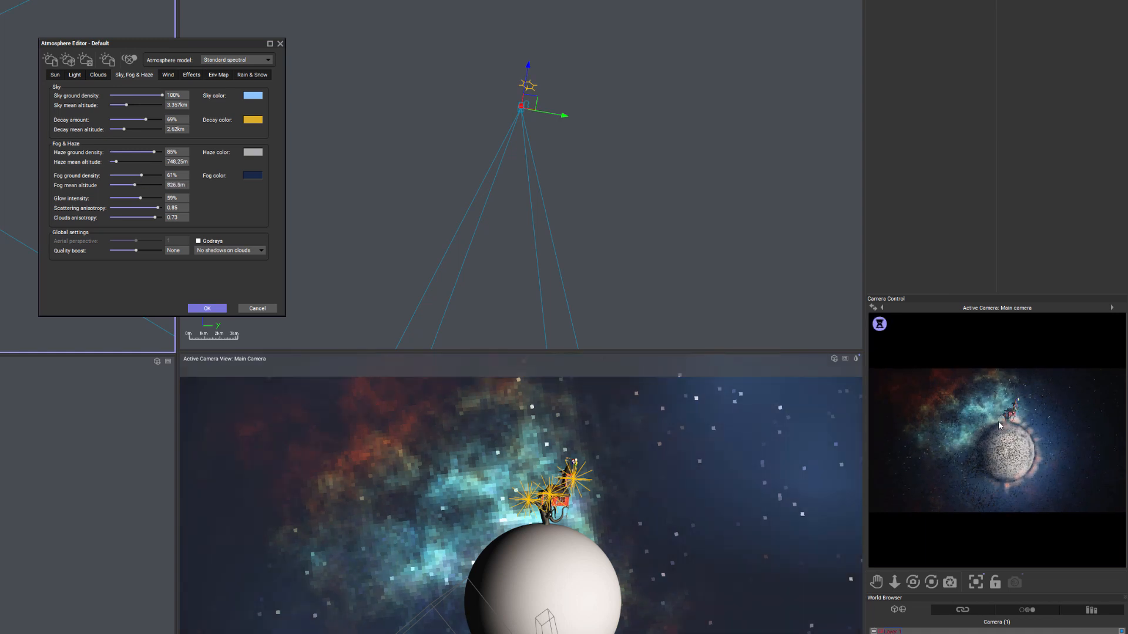
right_click(1043, 443)
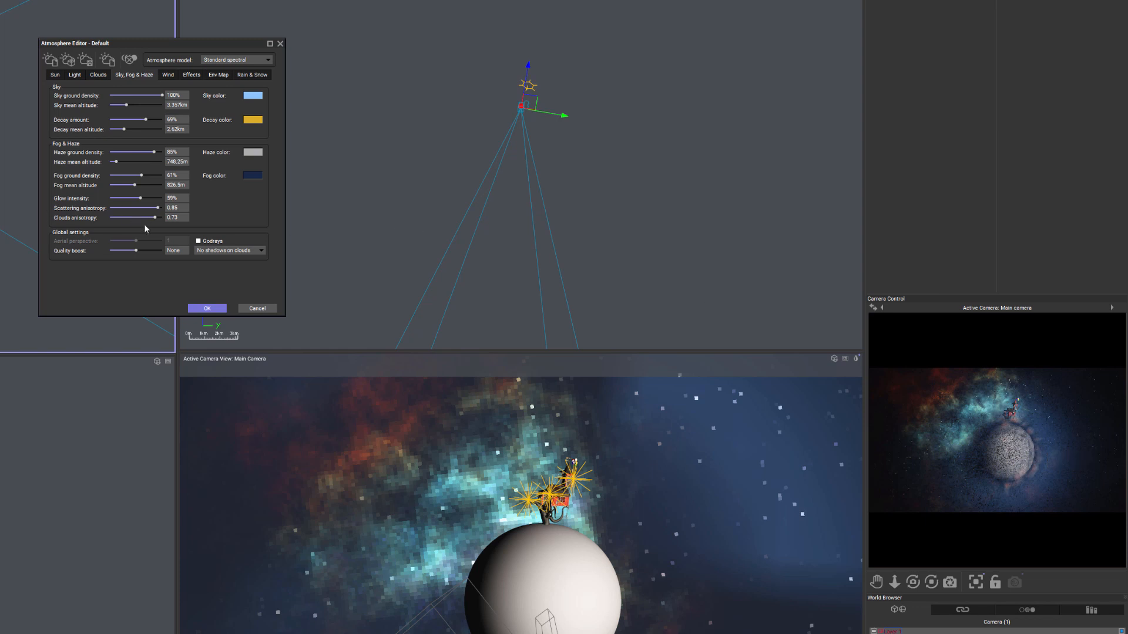
drag(143, 184, 145, 172)
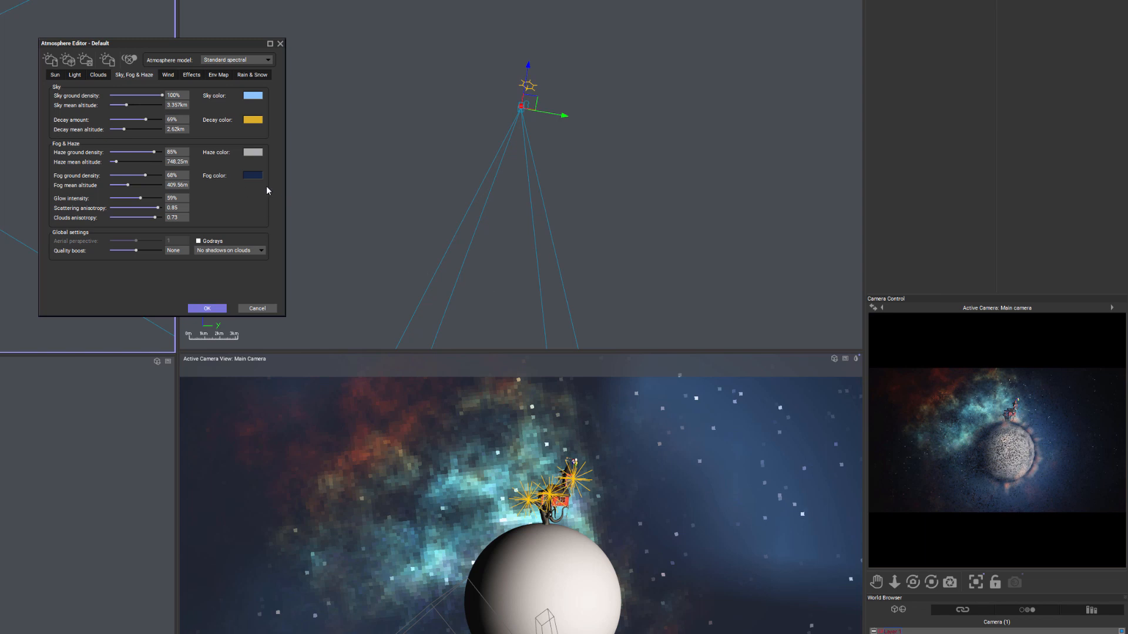
- Try a pale blue fog color with RGB 188, 202, 232
right_click(246, 173)
click(257, 178)
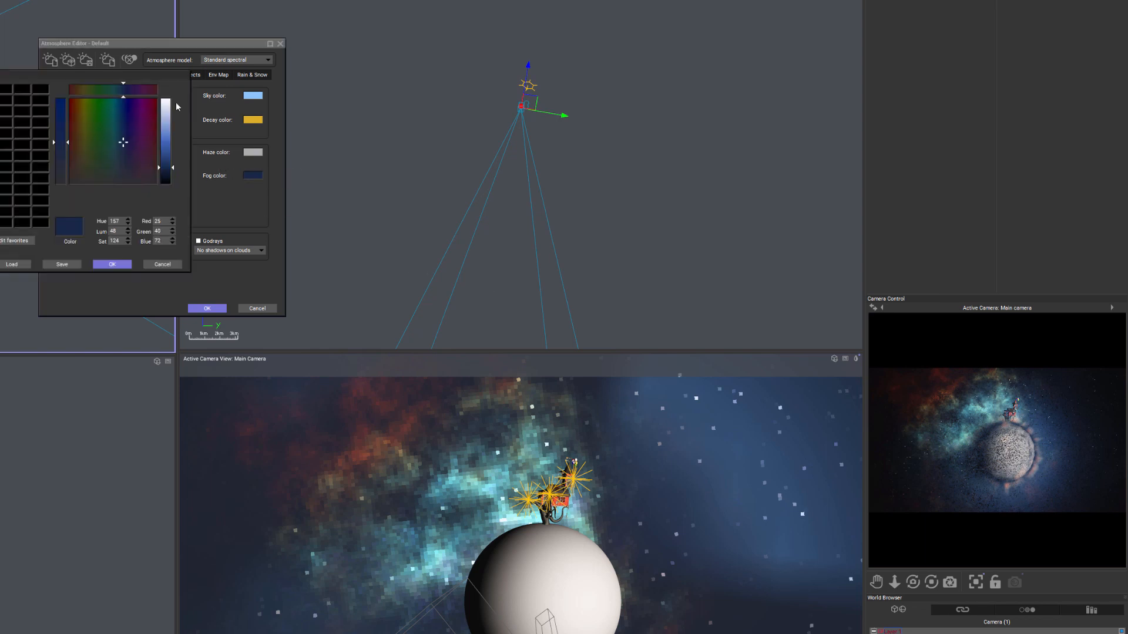
drag(166, 143, 165, 113)
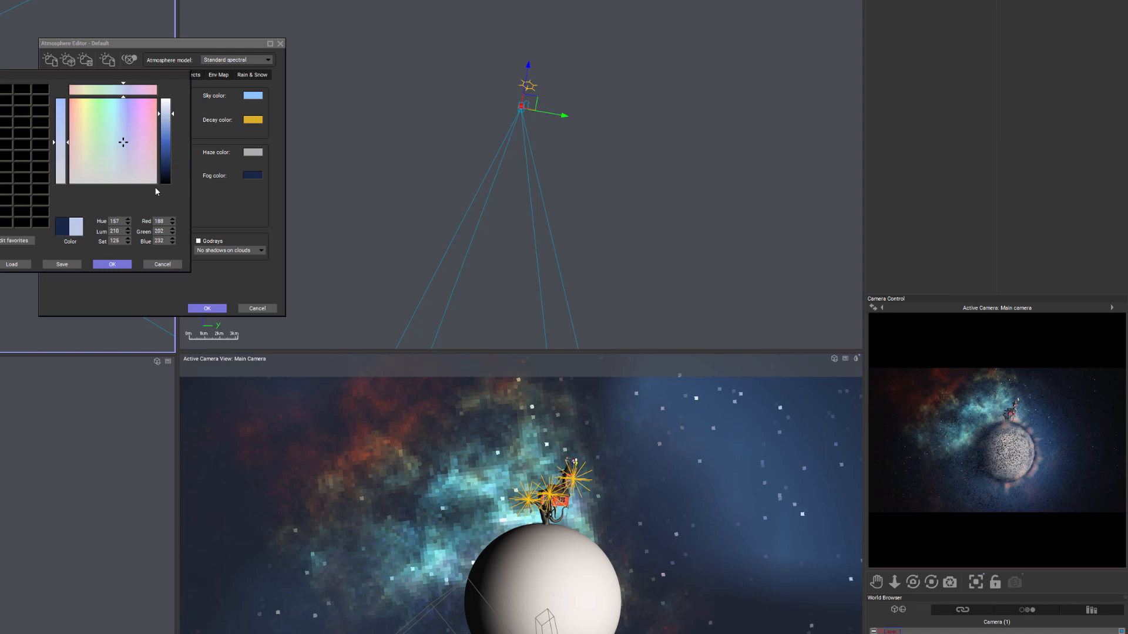
click(113, 264)
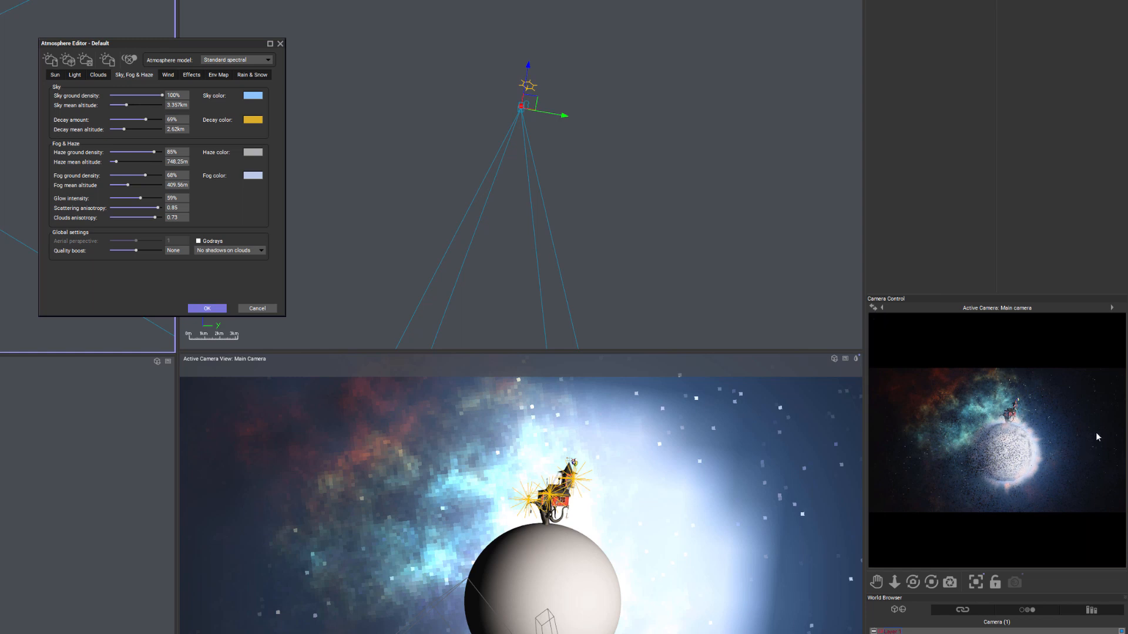
- Change the fog color to a dark navy blue with RGB 32, 45, 72
right_click(253, 176)
click(273, 181)
drag(166, 145, 167, 167)
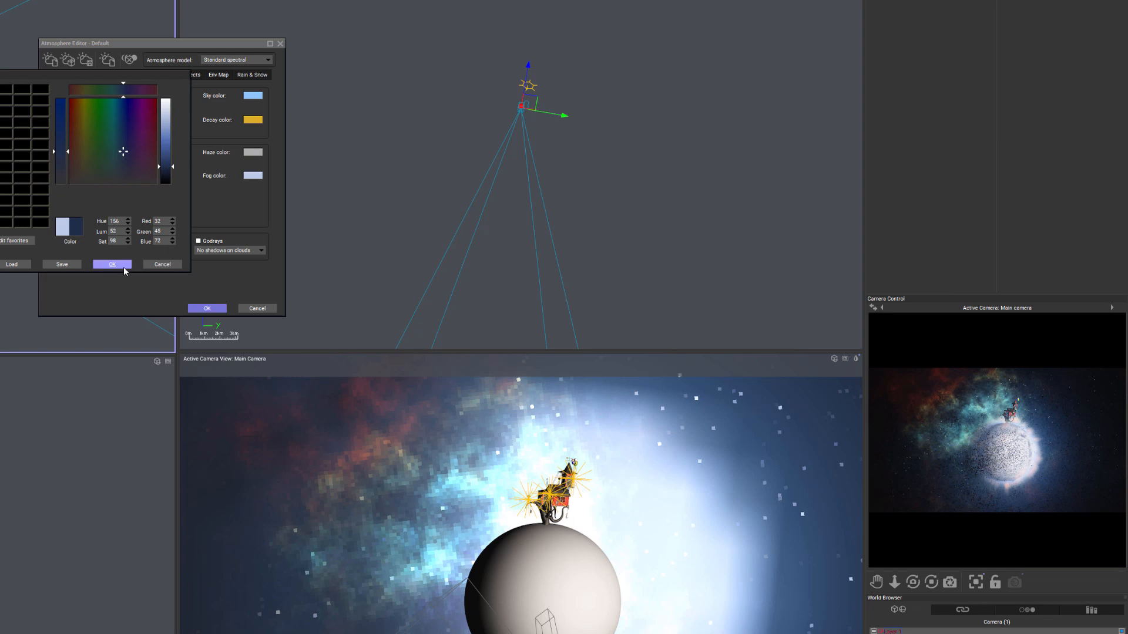
click(120, 266)
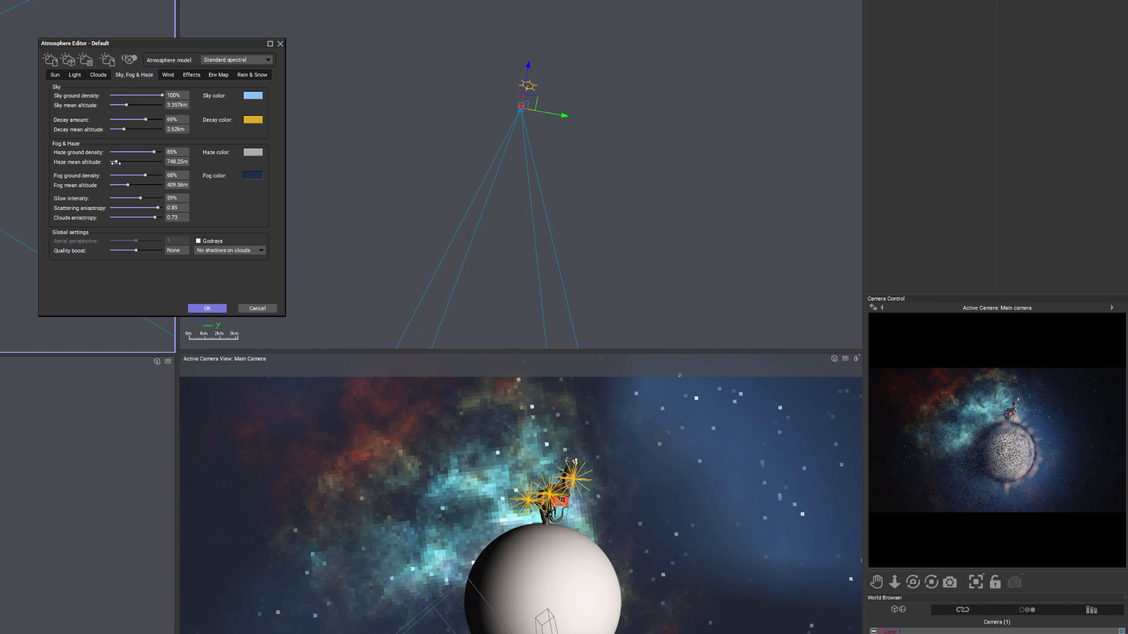
- Set the haze ground density to 64%, the haze mean altitude to 537.11 m and the sky decay amount to 83%
drag(117, 162, 123, 162)
drag(140, 162, 142, 163)
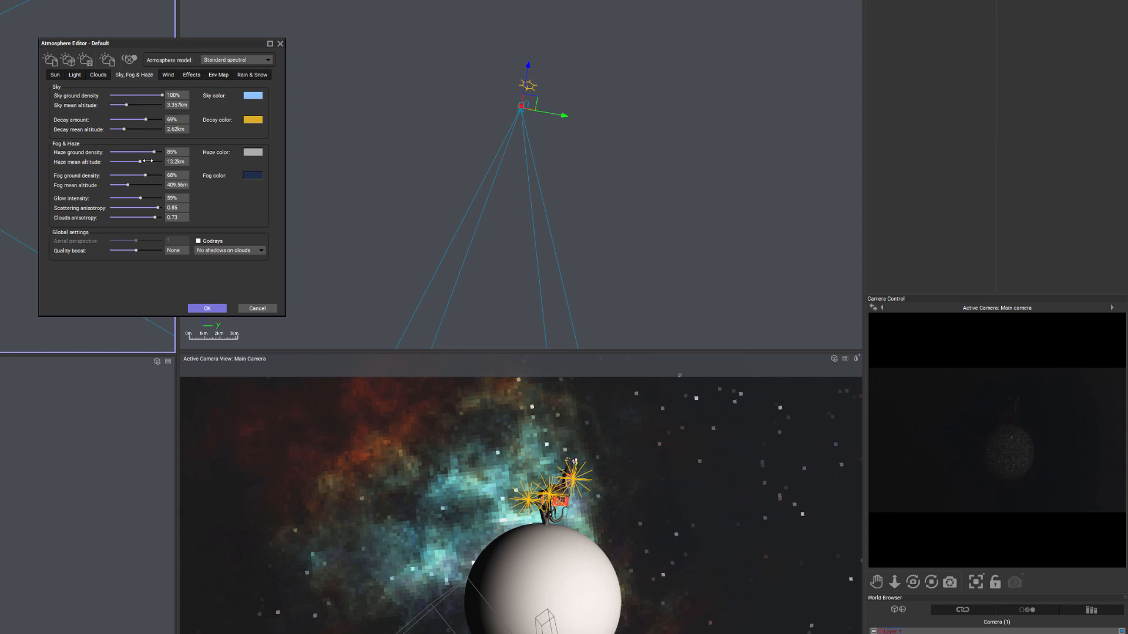
drag(144, 161, 118, 154)
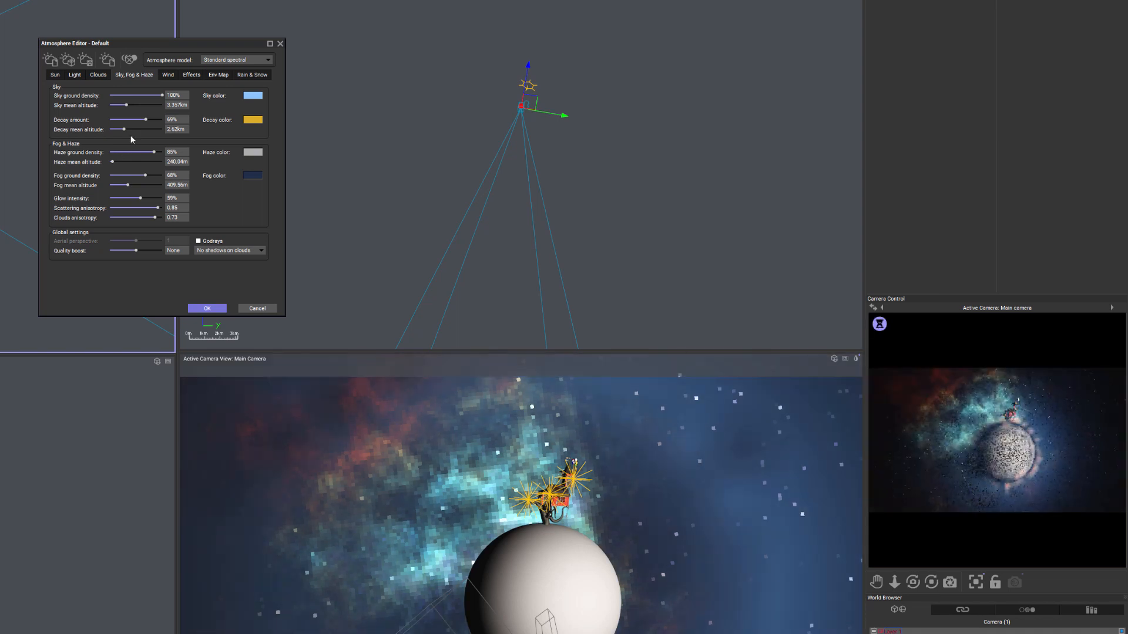
drag(154, 152, 116, 152)
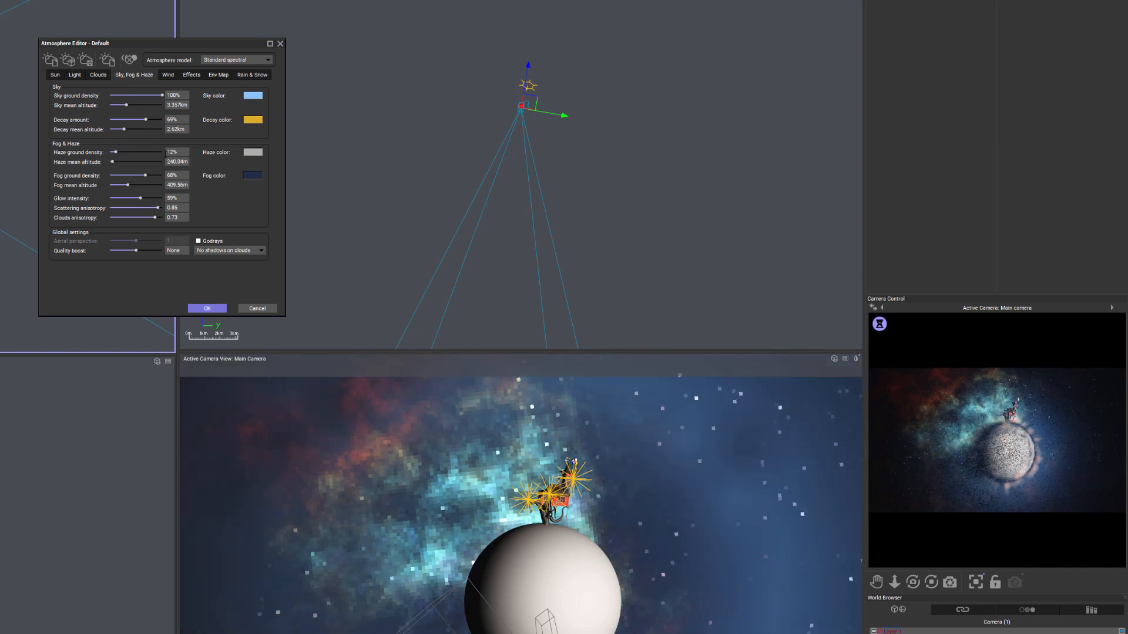
mouse_move(116, 152)
mouse_down()
mouse_move(148, 153)
mouse_move(114, 162)
mouse_up()
drag(145, 118, 141, 121)
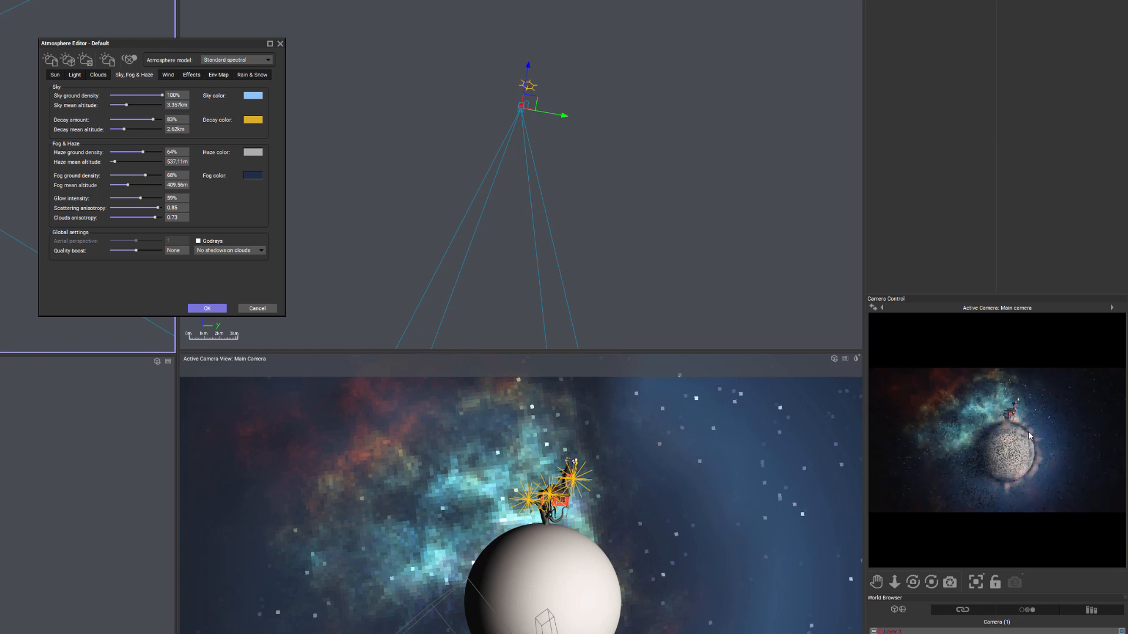
- Open the Big Cumulus layer's advanced cloud material and set its sun ambient color to a muted orange, RGB 152, 98, 44
click(98, 75)
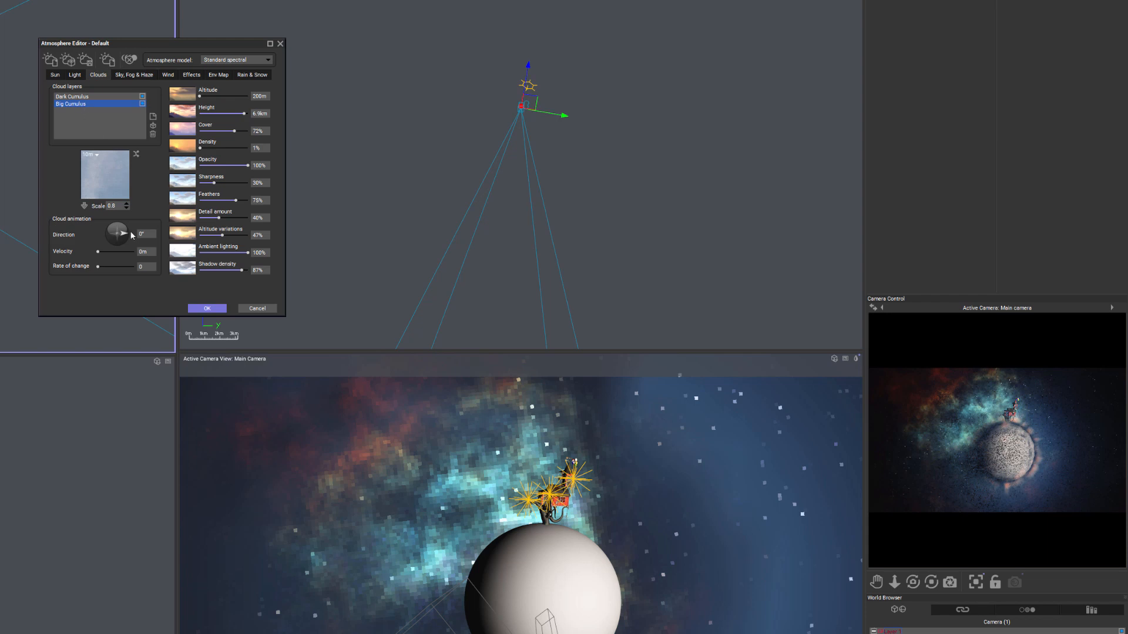
double_click(92, 182)
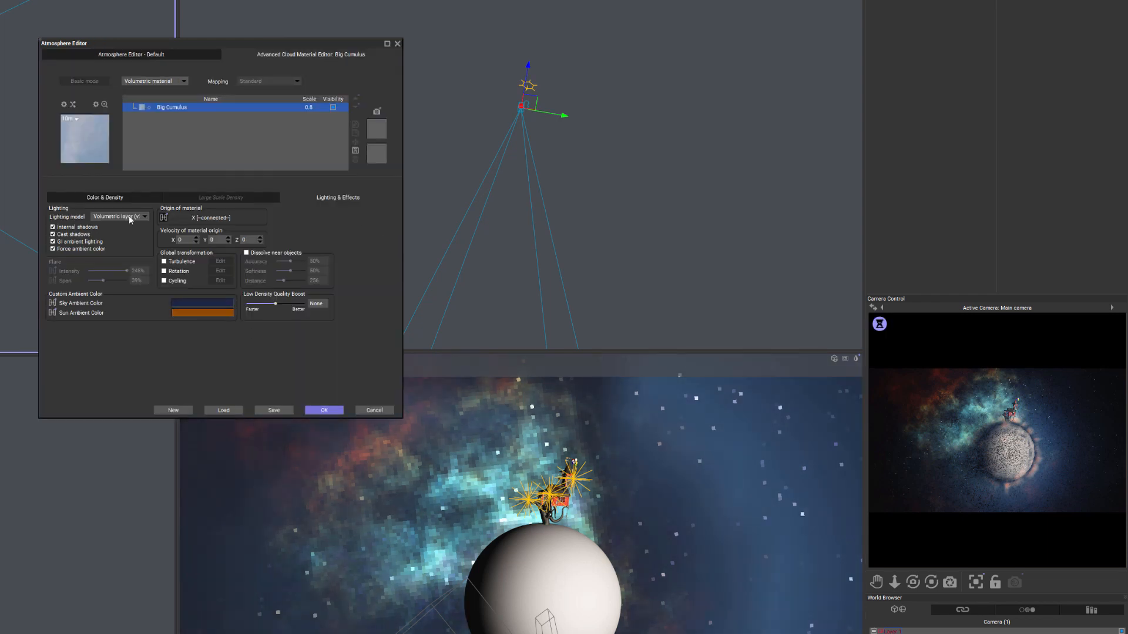
click(106, 198)
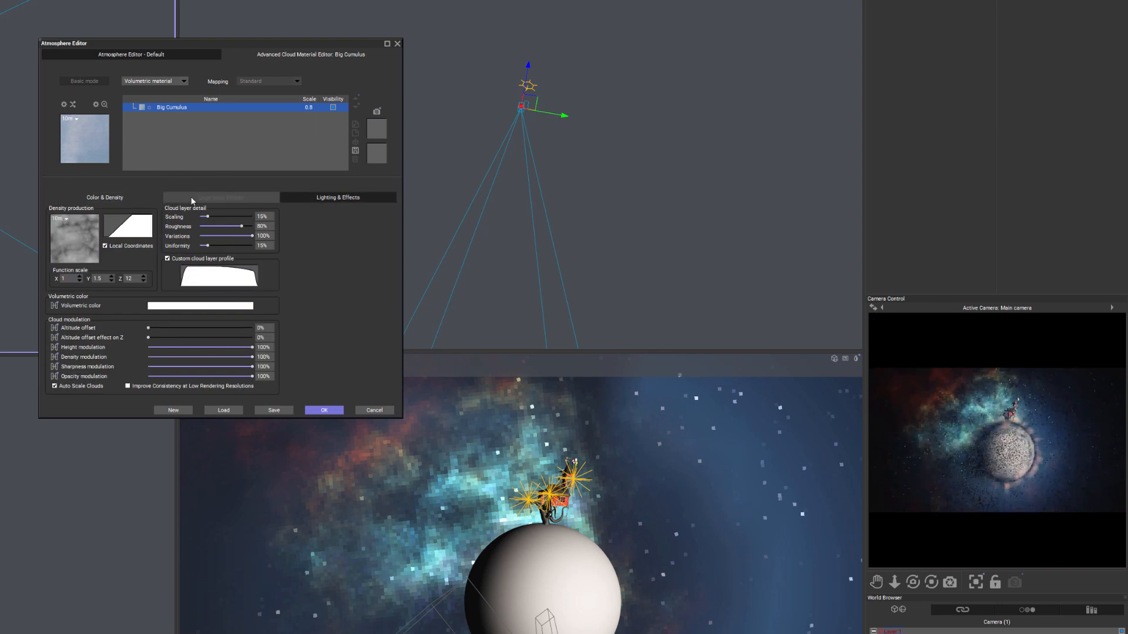
click(344, 198)
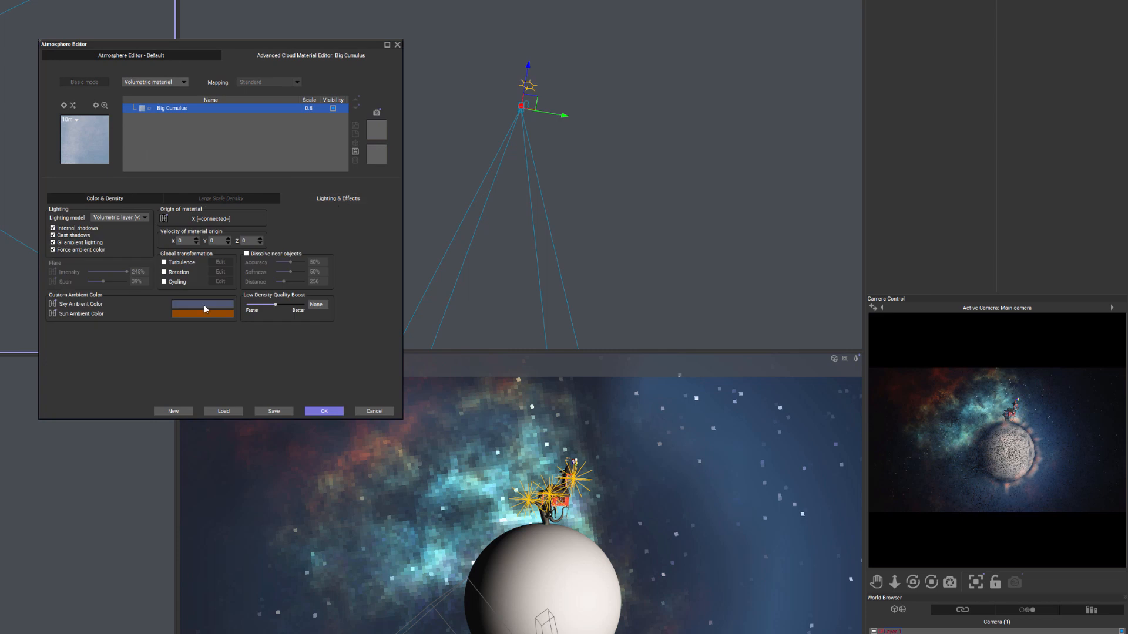
click(203, 305)
click(180, 312)
drag(179, 312, 180, 305)
drag(271, 330, 272, 323)
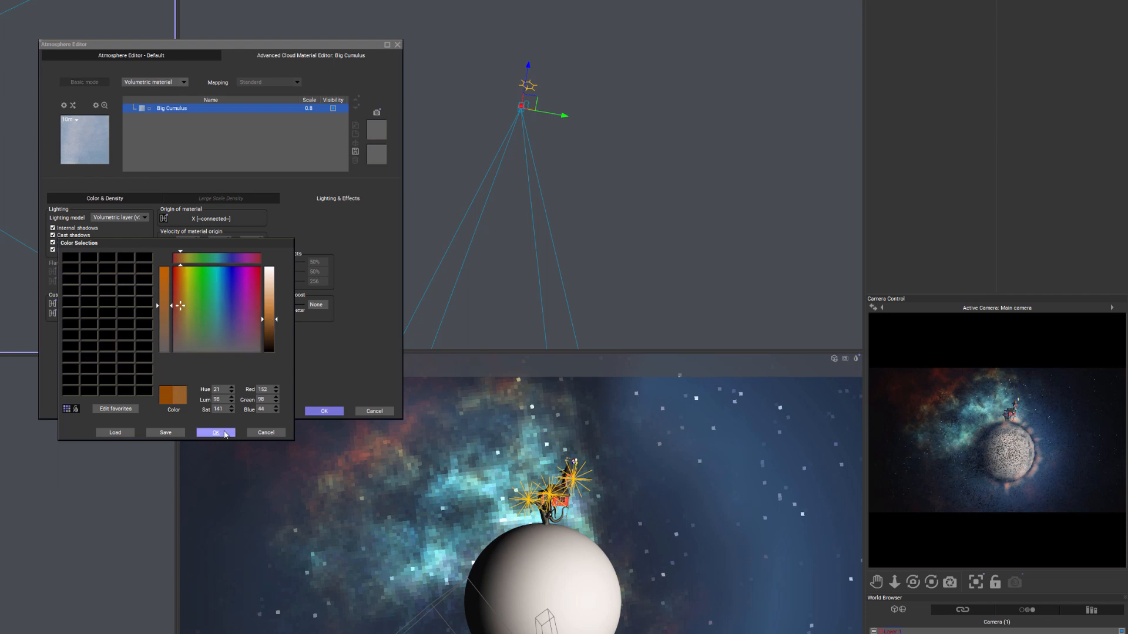
click(218, 432)
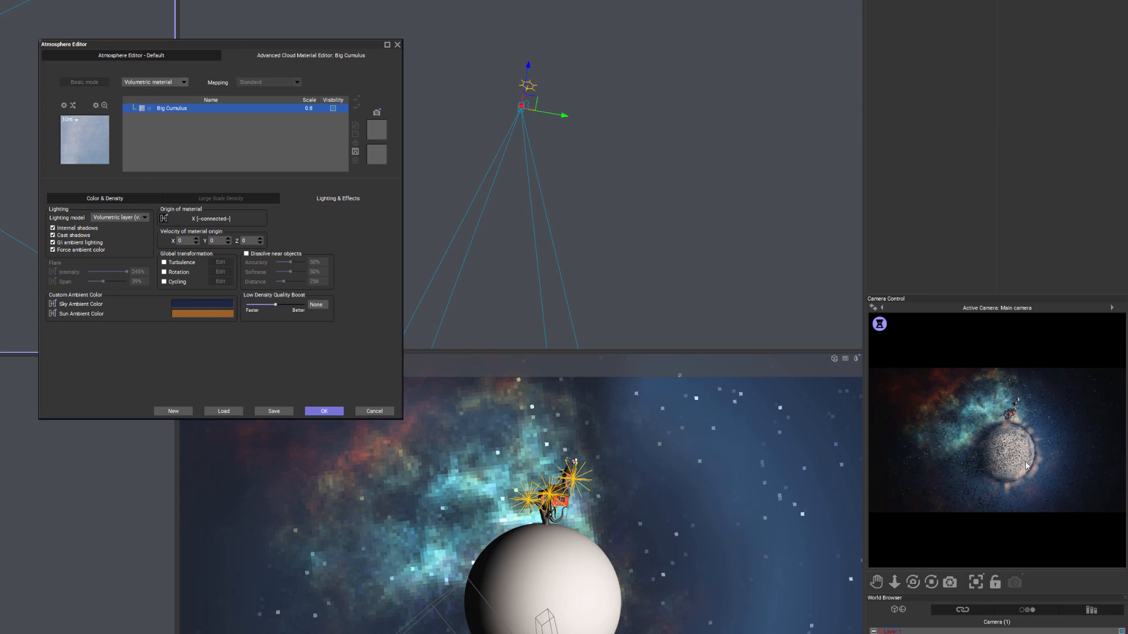
- Lighten and desaturate the Big Cumulus sun ambient color to a tan, RGB 181, 141, 102, and apply the atmosphere changes
click(226, 314)
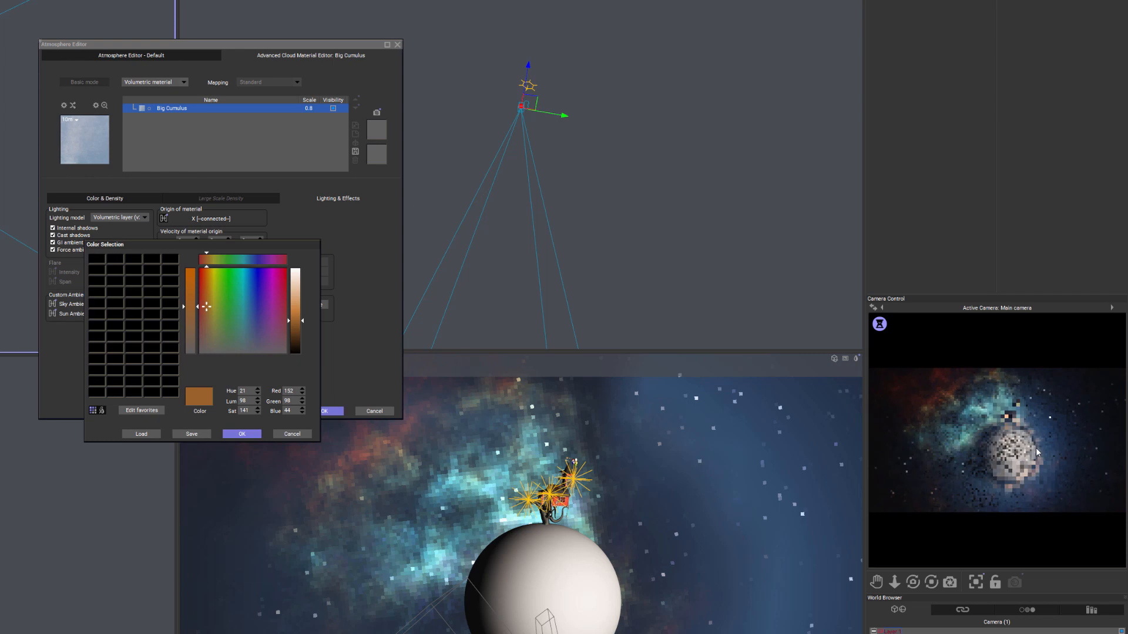
click(296, 309)
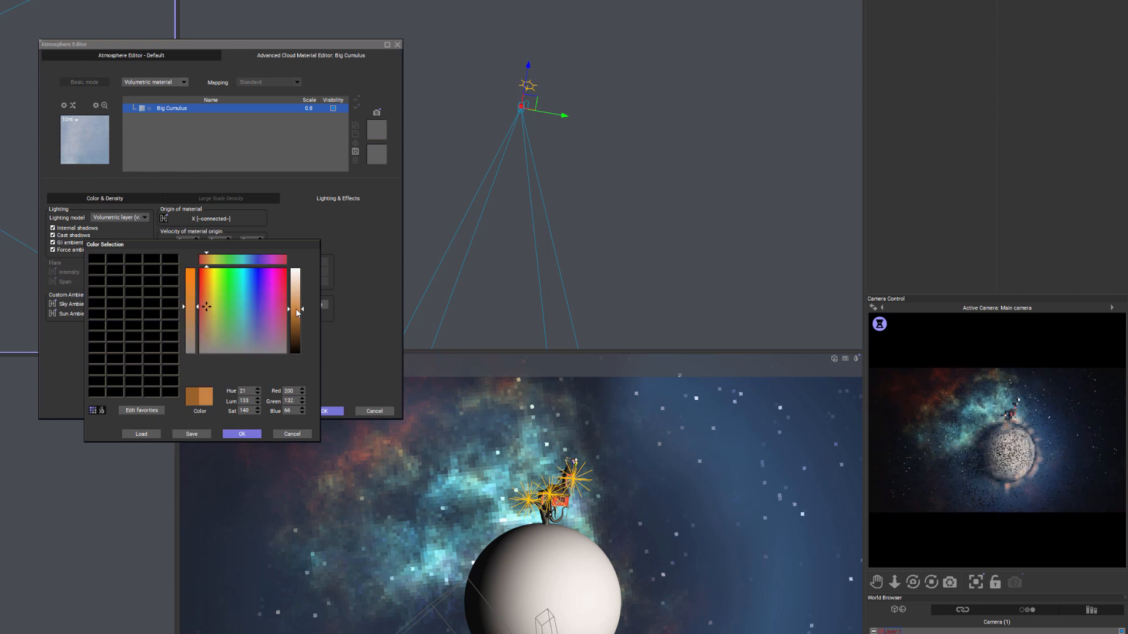
click(208, 308)
drag(209, 308, 208, 324)
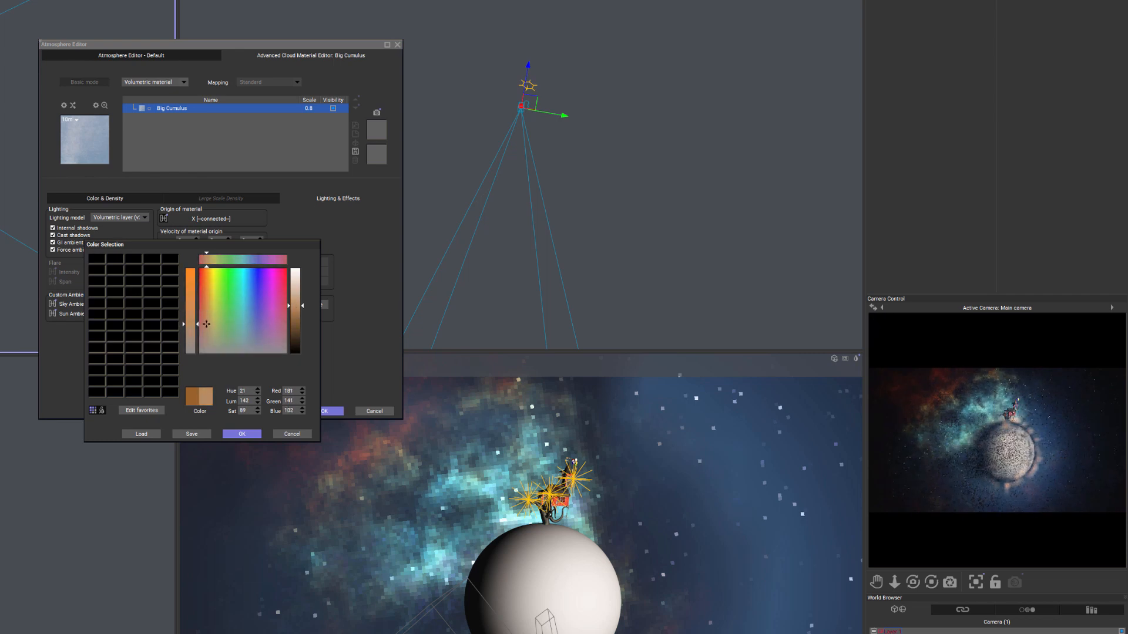
click(241, 434)
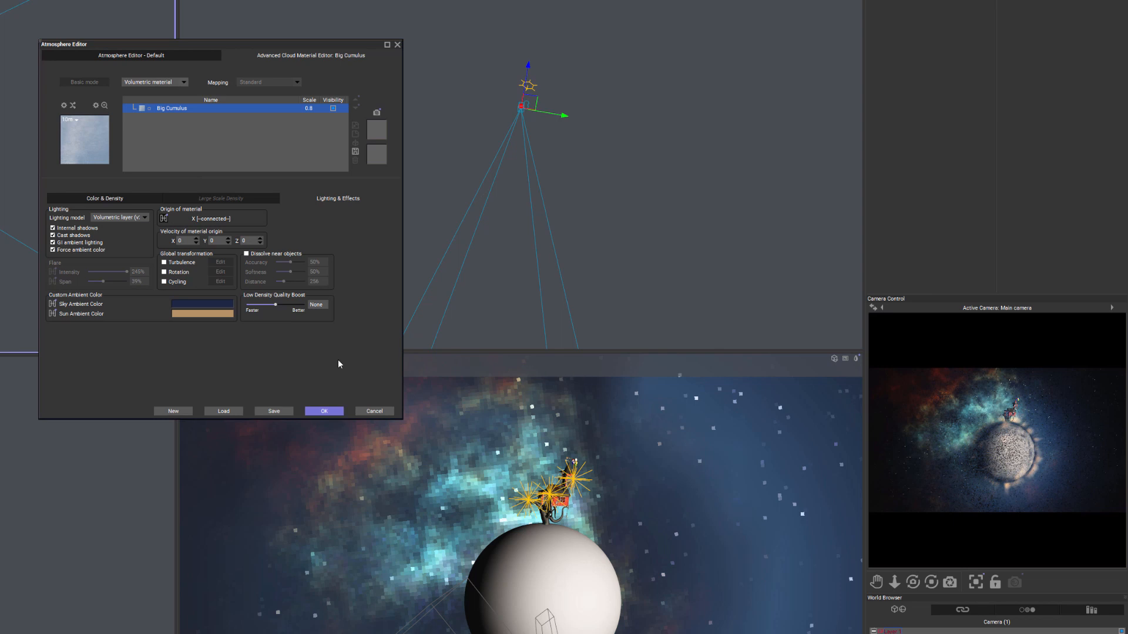
click(318, 413)
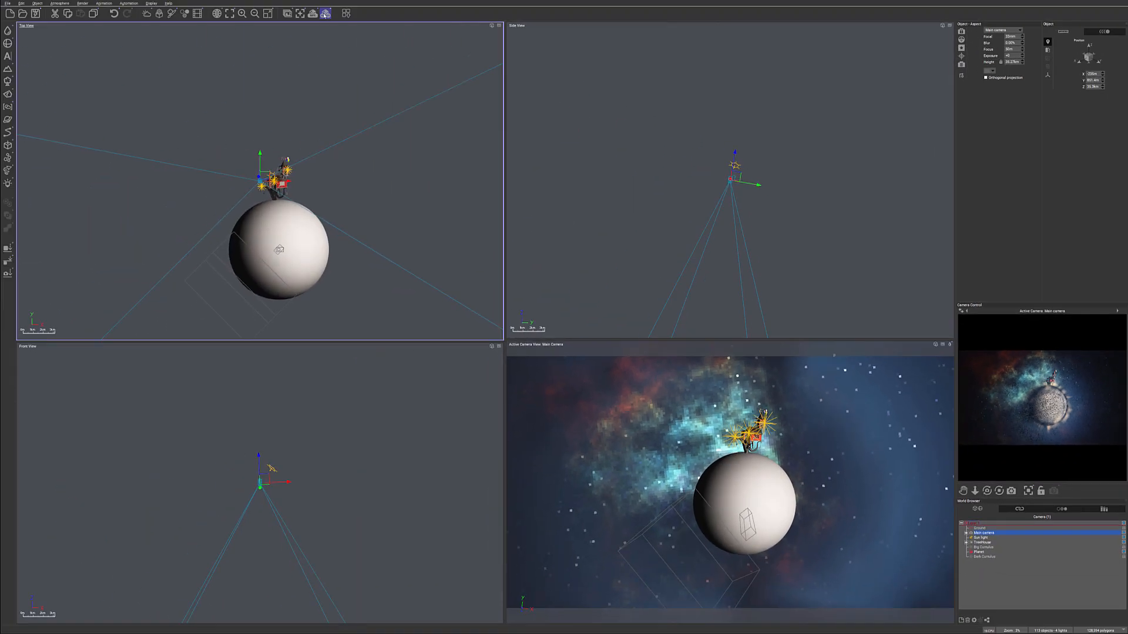
- Set the render quality to Superior, render the main camera view at 1920x1080, and close the finished render
click(324, 14)
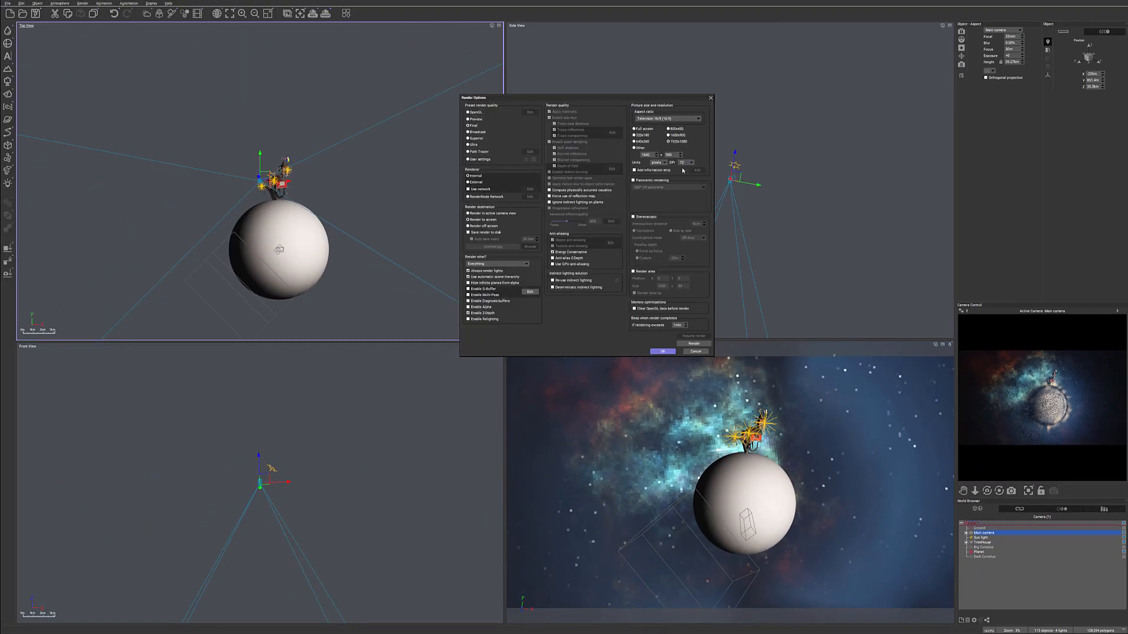
click(475, 139)
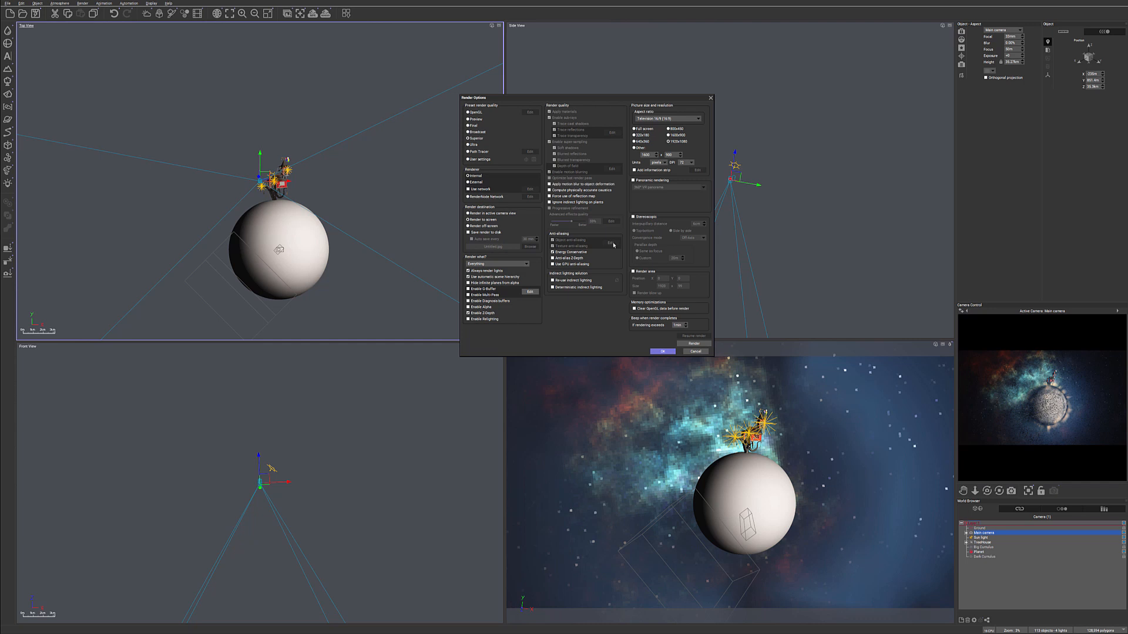
click(669, 351)
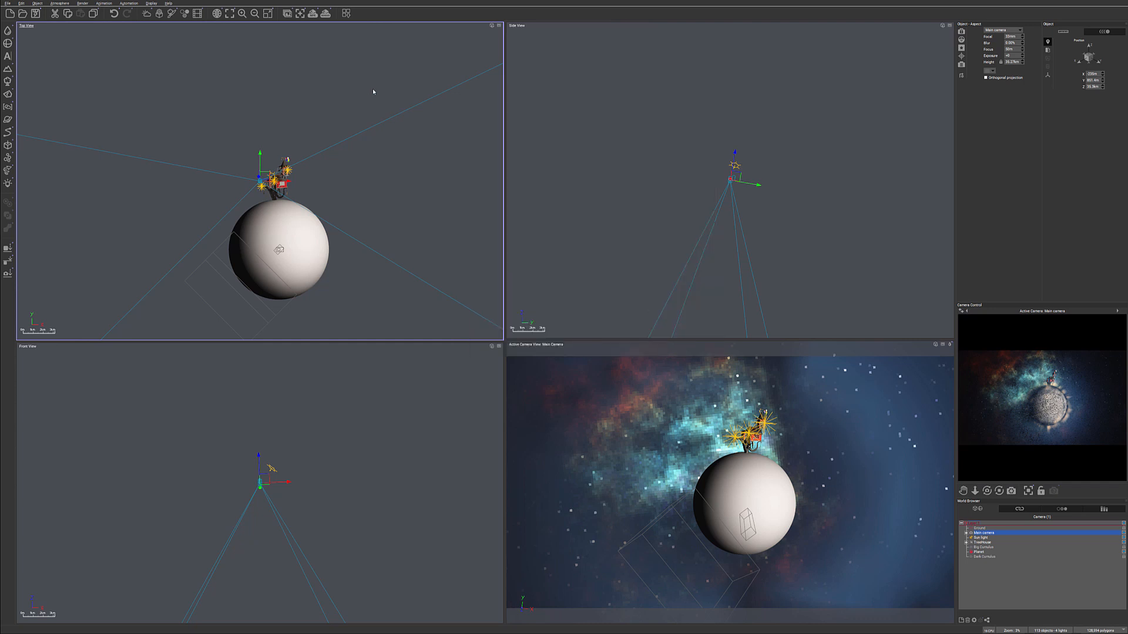
click(324, 14)
click(518, 301)
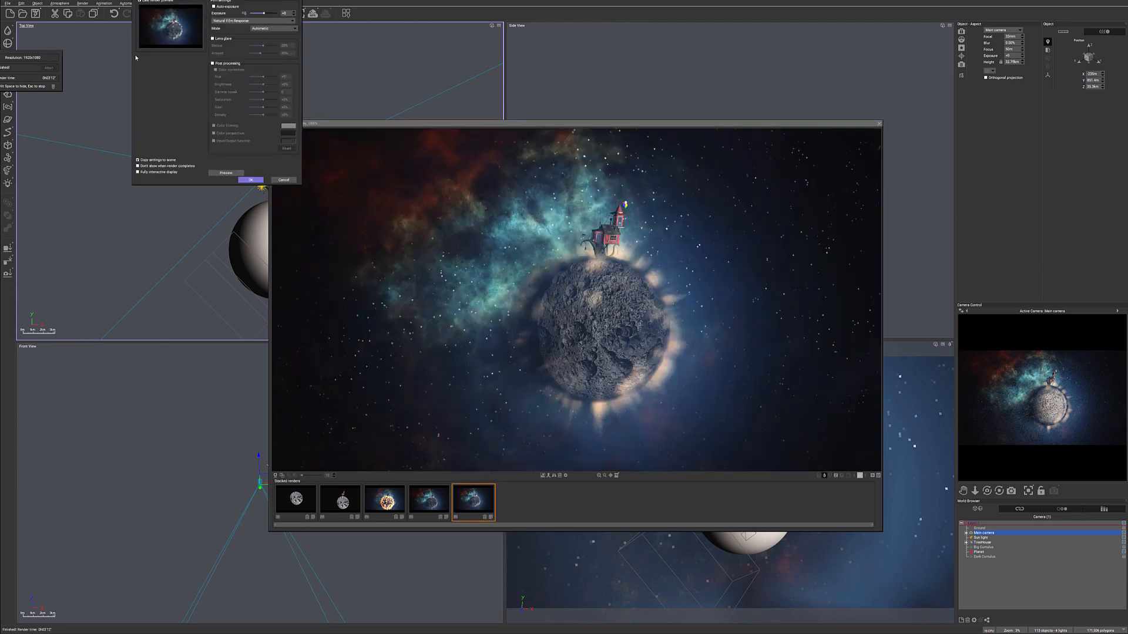
click(251, 180)
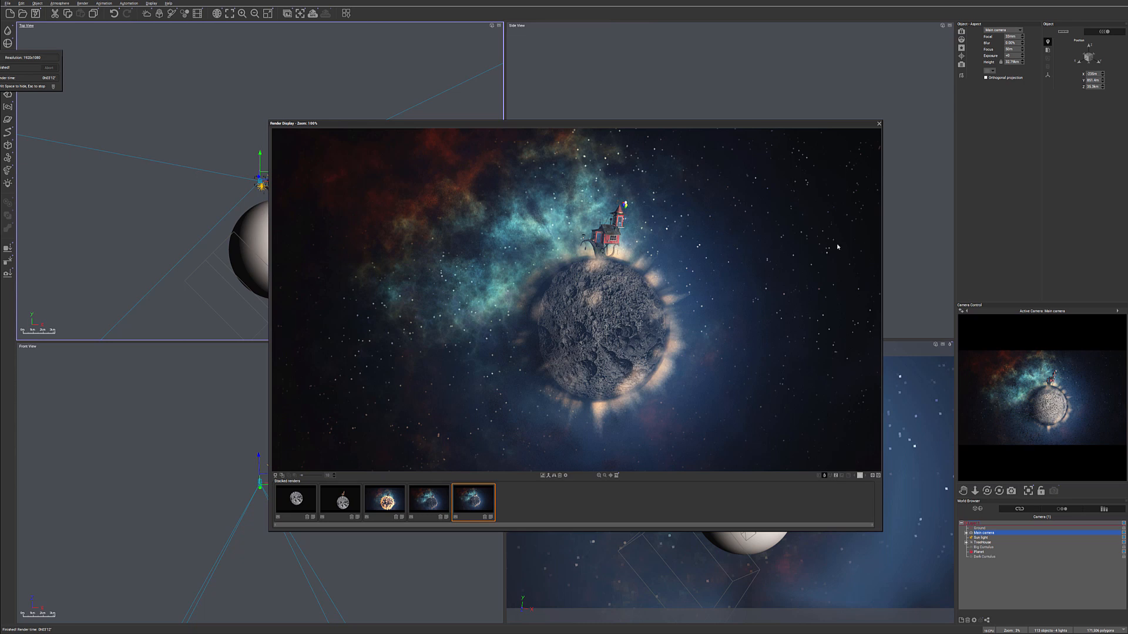
click(878, 124)
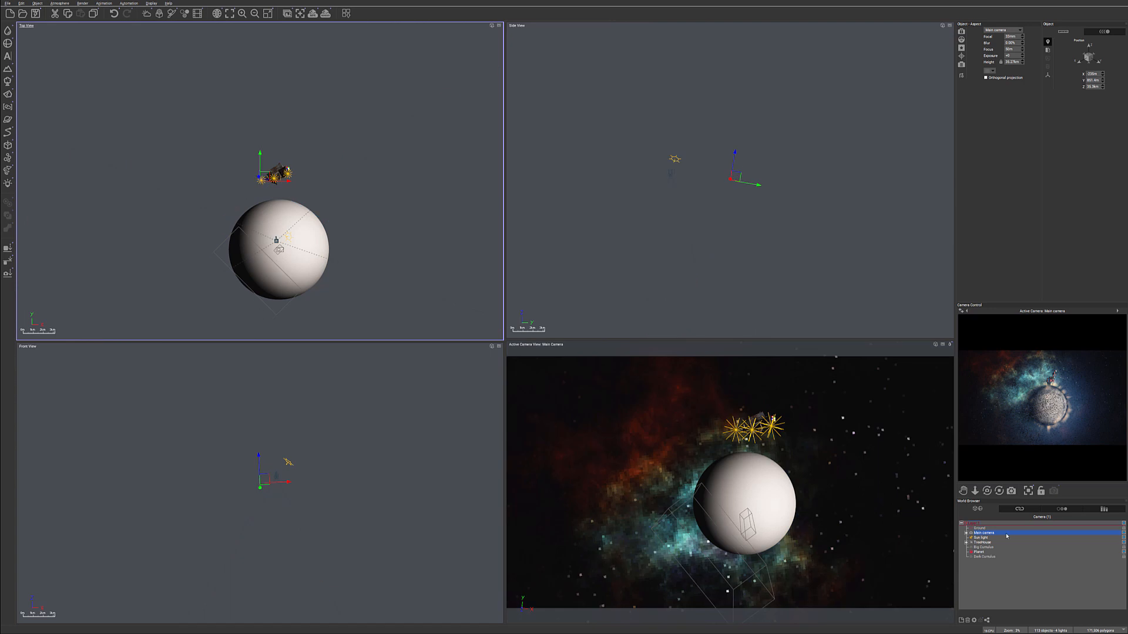
- Open the atmosphere's cloud settings and set the Dark Cumulus layer's density to 2%
click(63, 4)
click(76, 66)
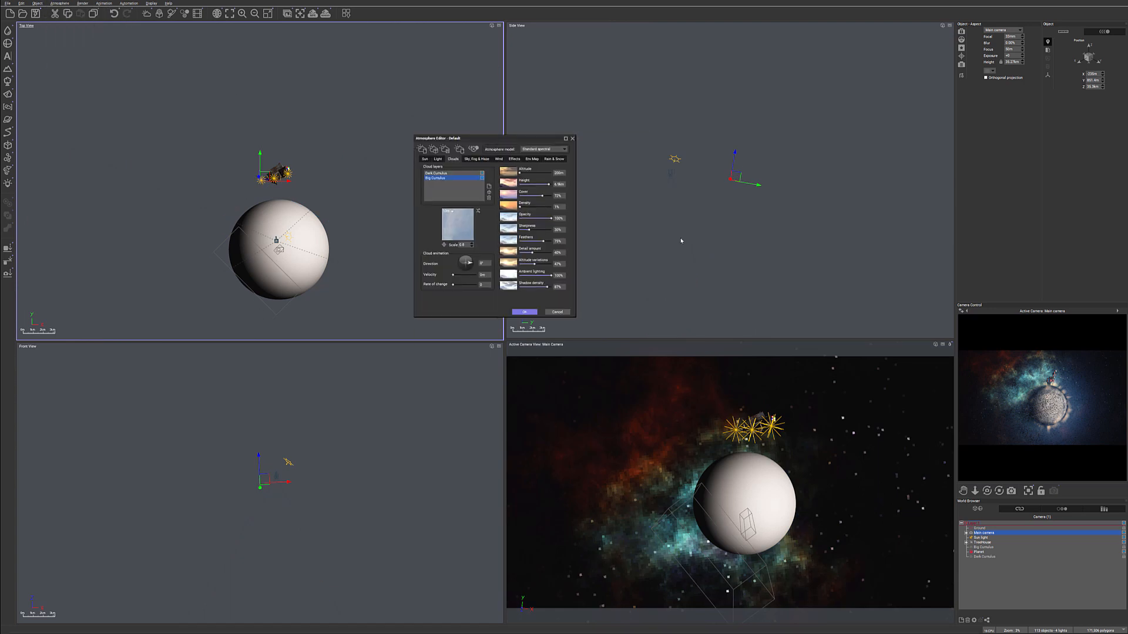
click(477, 158)
click(457, 159)
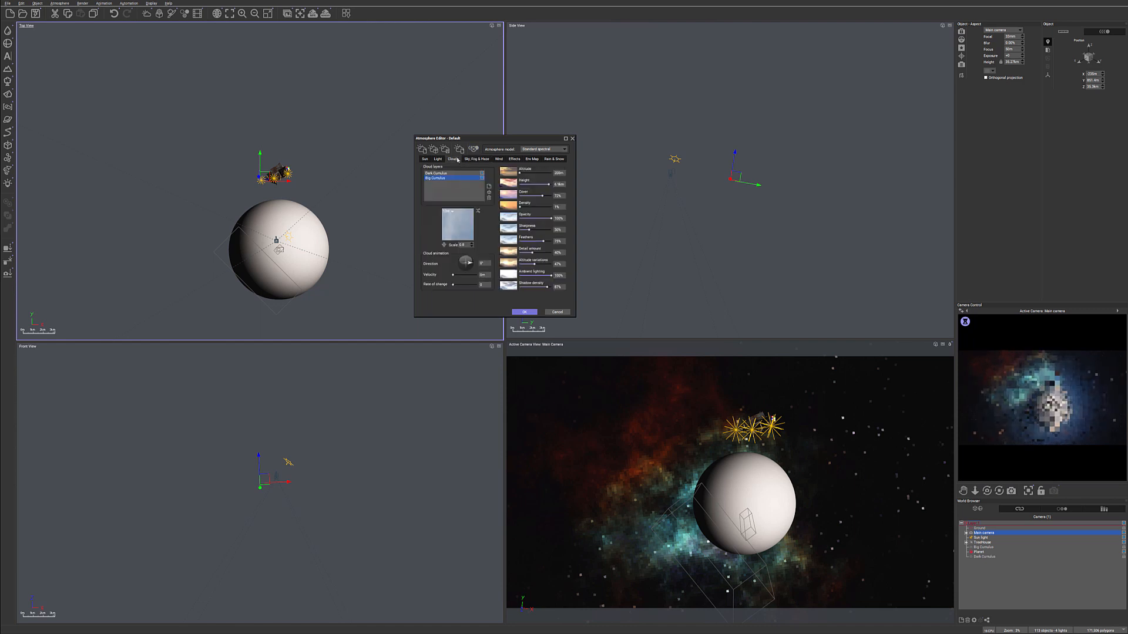
click(436, 174)
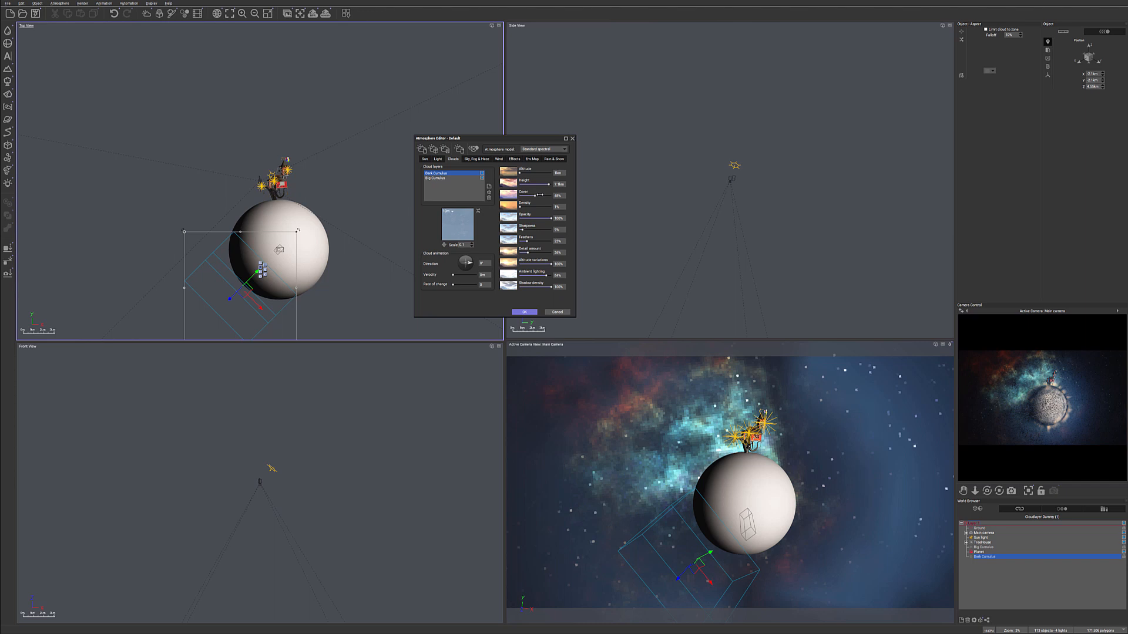
click(554, 207)
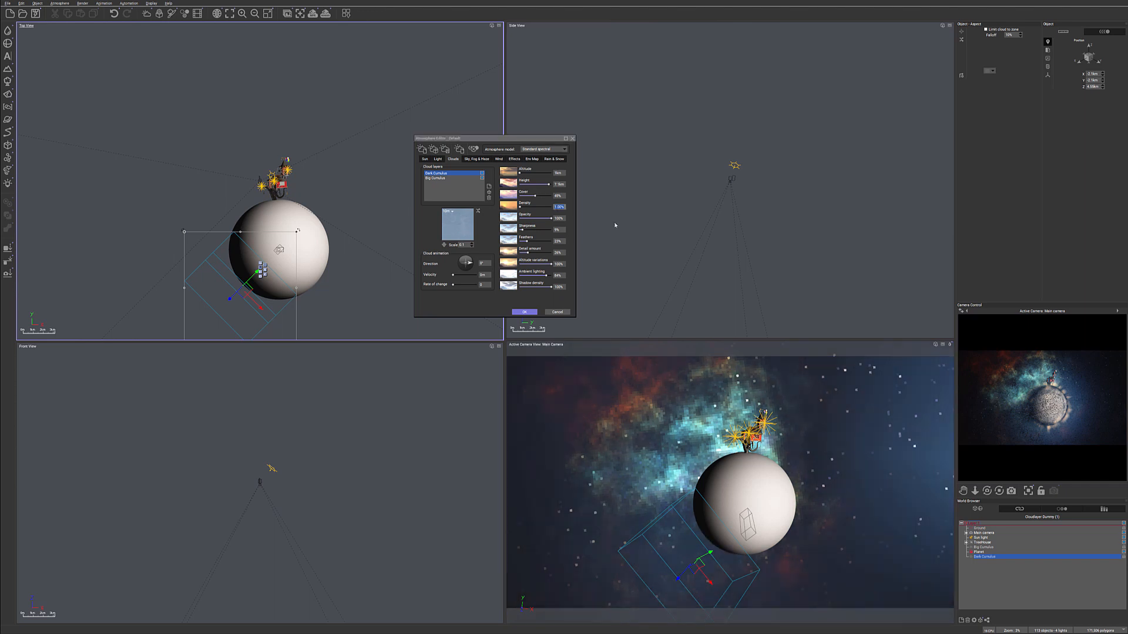
text(2)
key(Return)
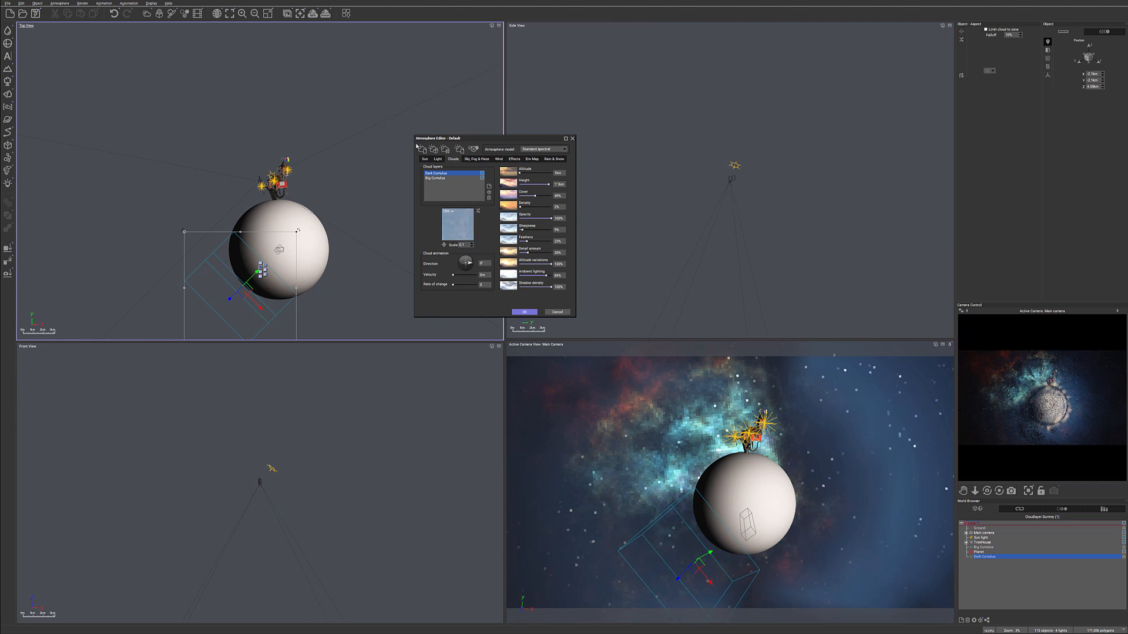
- Review the atmosphere's lighting settings with a refreshed camera preview, accept the atmosphere changes, and save the scene
click(438, 159)
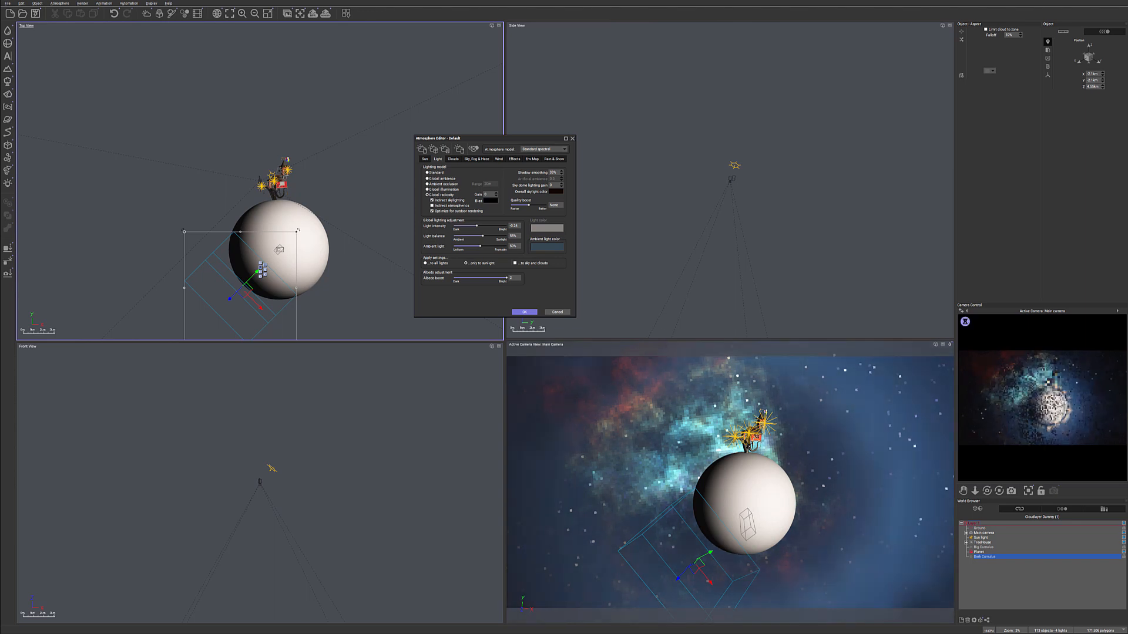
right_click(1063, 396)
click(1076, 402)
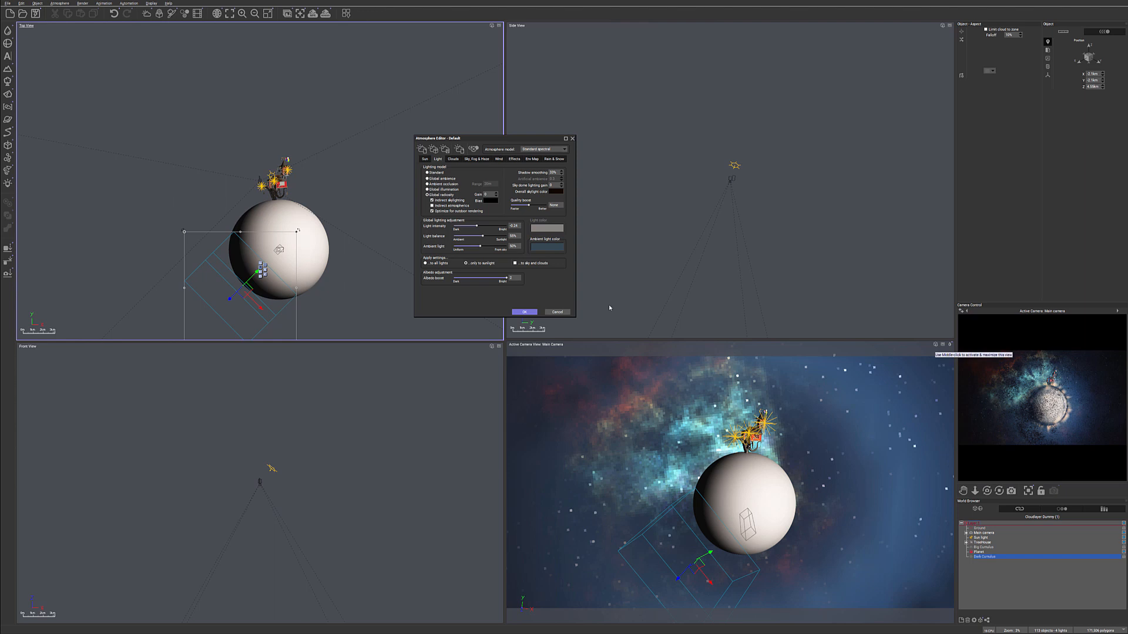
click(525, 312)
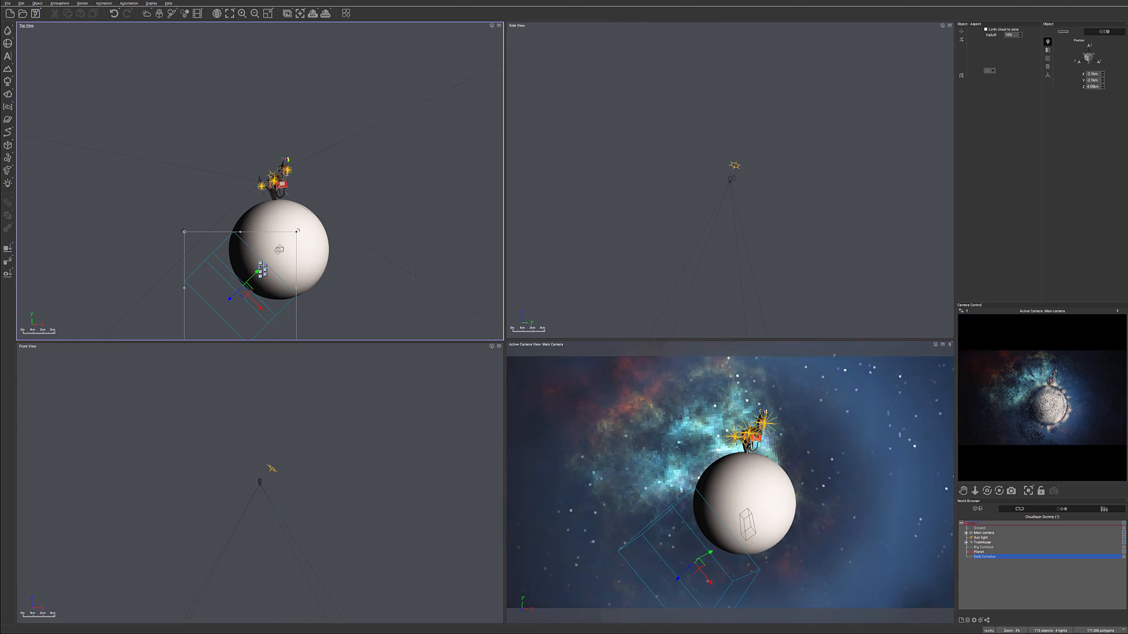
key(ctrl+s)
- Set a custom picture size of 3000 x 1688 pixels, render the scene, and accept the post-render options
click(326, 13)
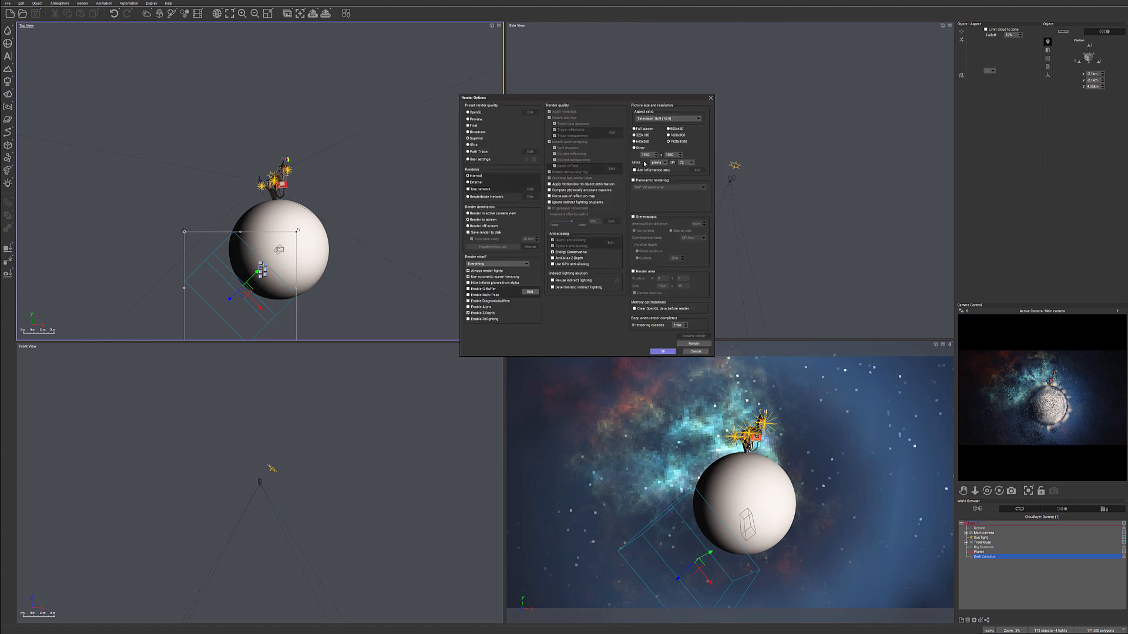
click(656, 154)
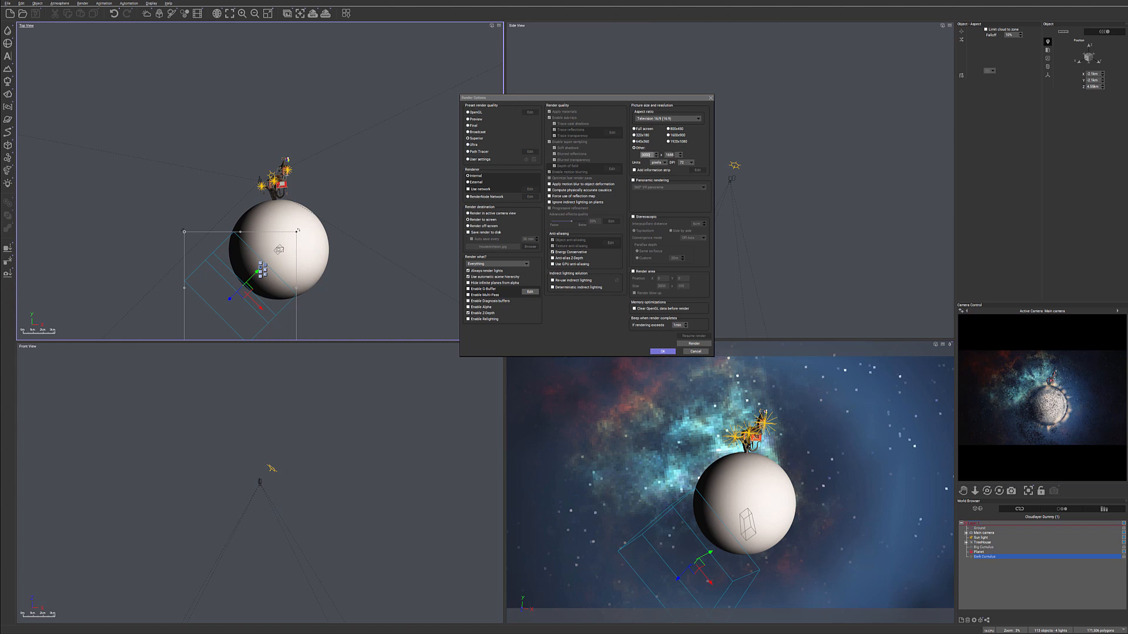
click(662, 351)
click(325, 13)
click(551, 296)
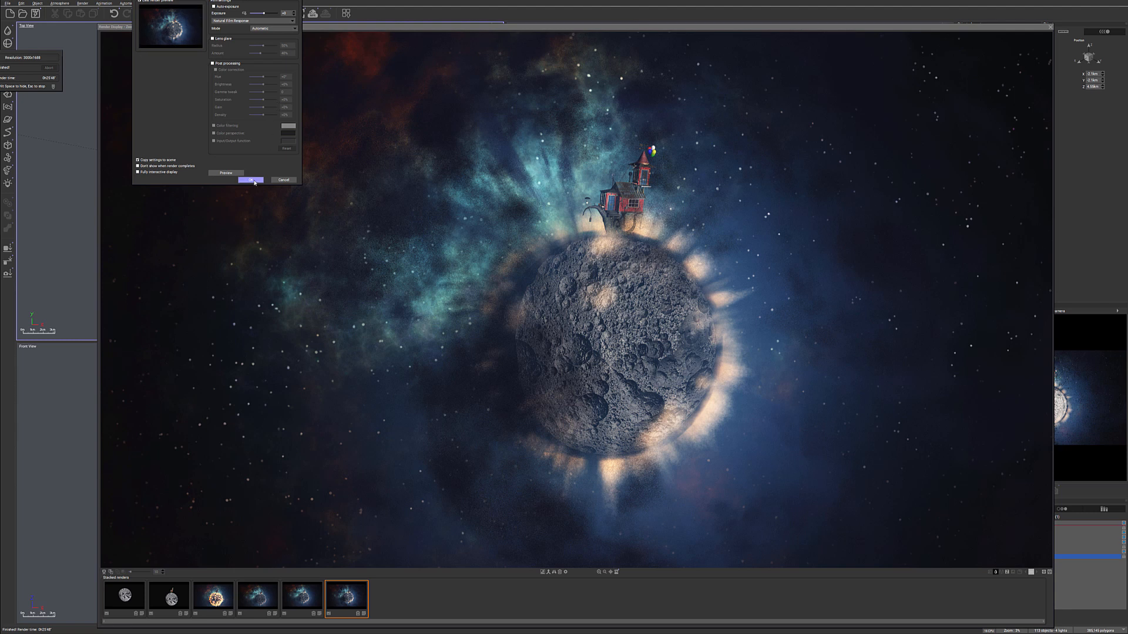
click(250, 180)
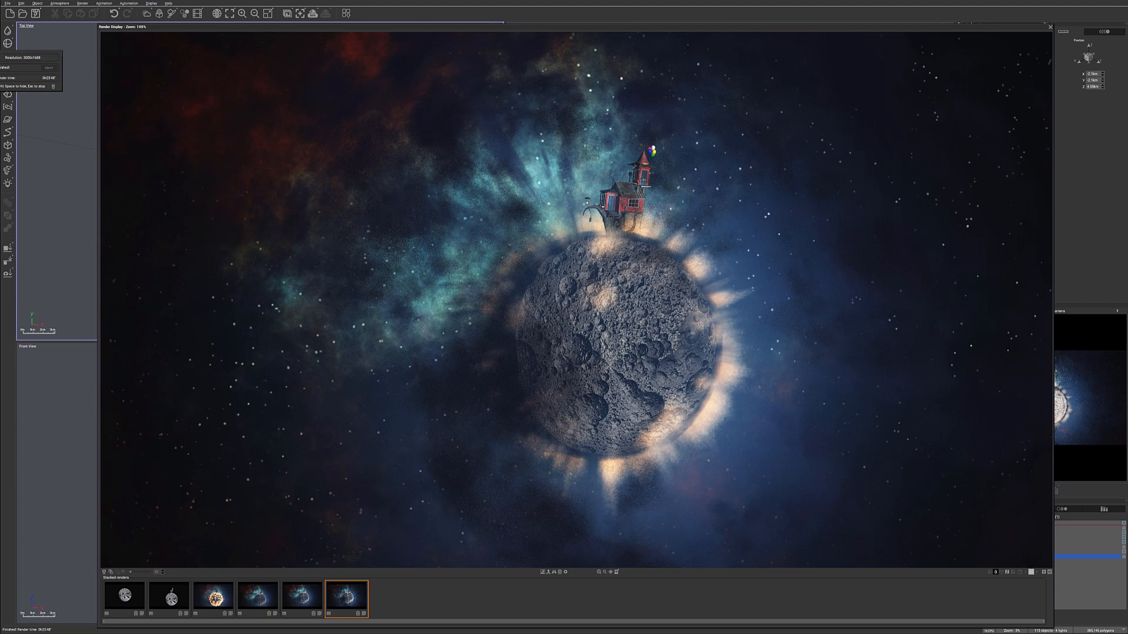
- Enlarge the second scene window and its camera preview to inspect the planet with its cloud cover, and return to the finished render
drag(1127, 289, 397, 14)
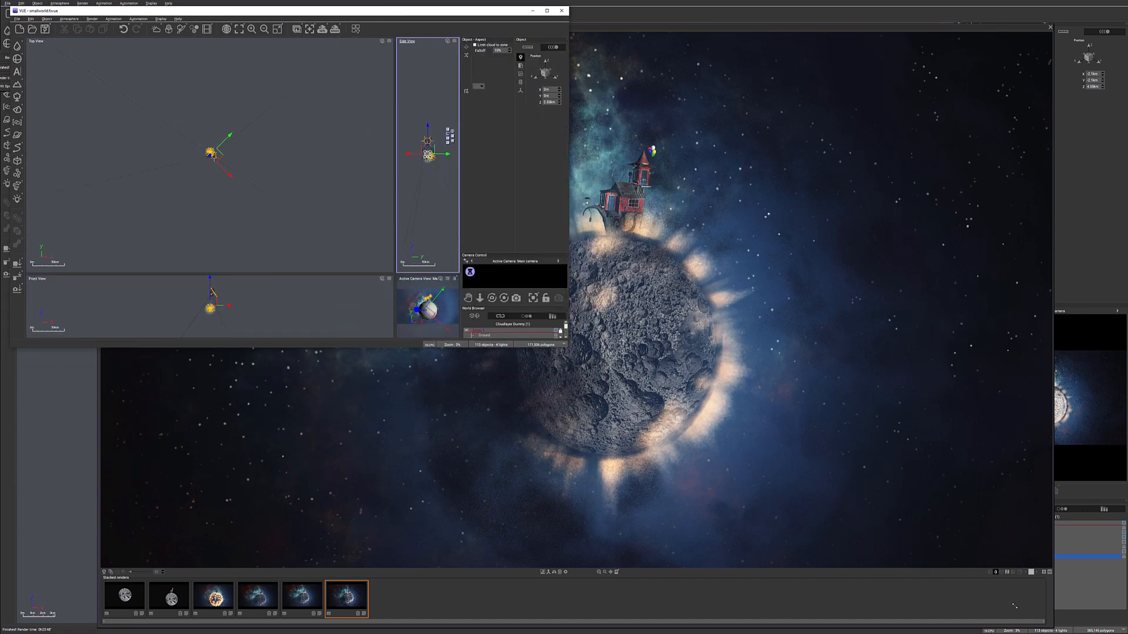
drag(1014, 606, 1016, 602)
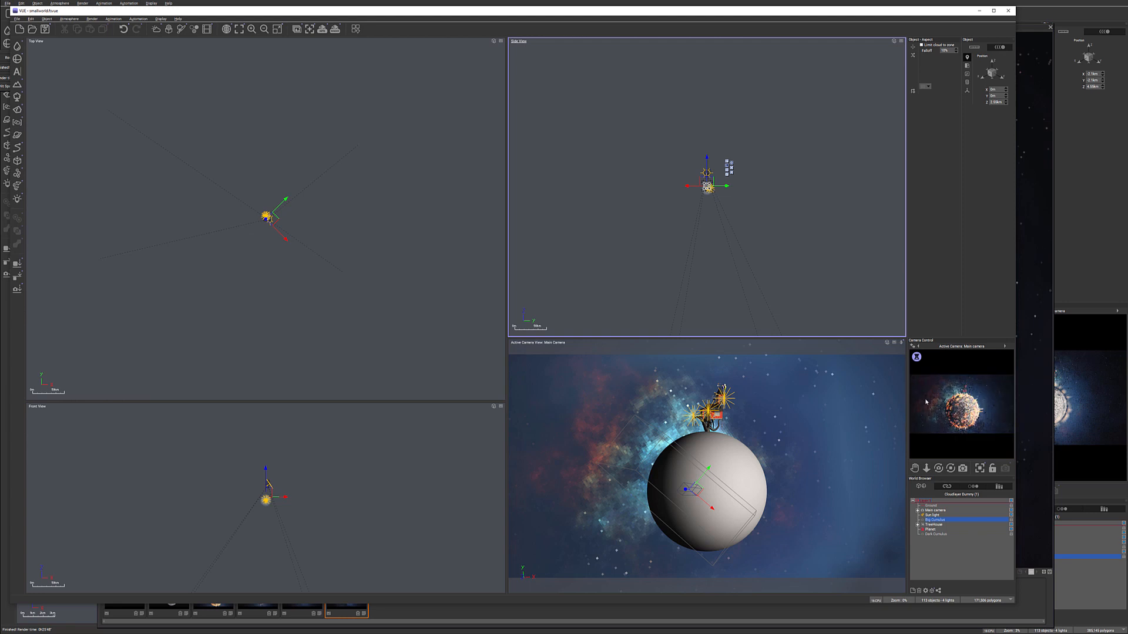
drag(907, 403, 803, 399)
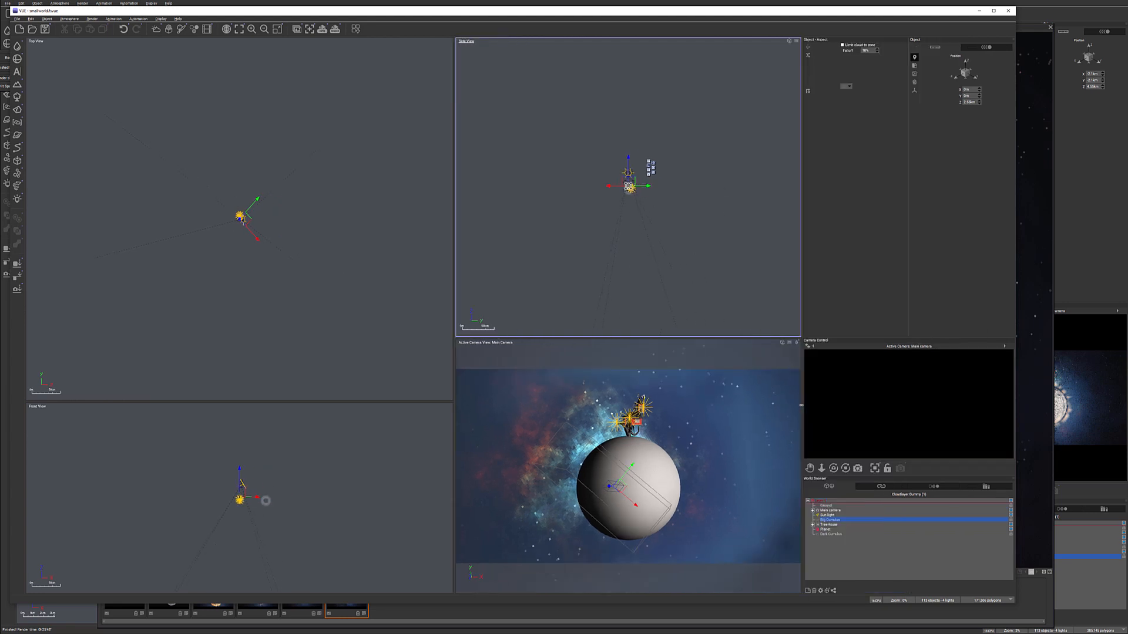
drag(903, 222, 904, 223)
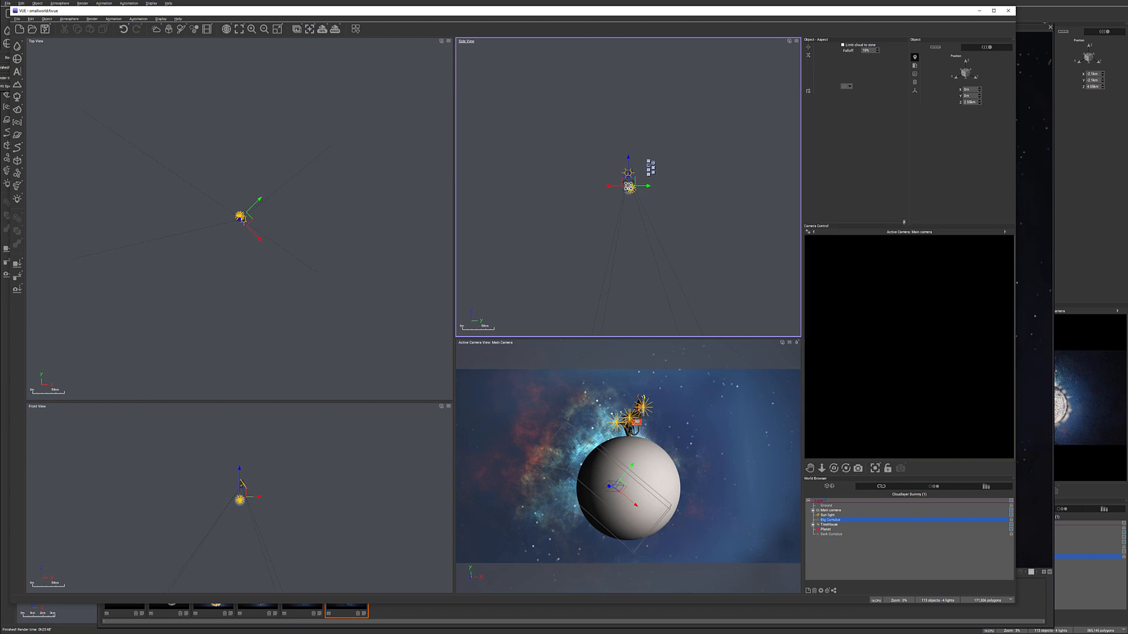
right_click(961, 374)
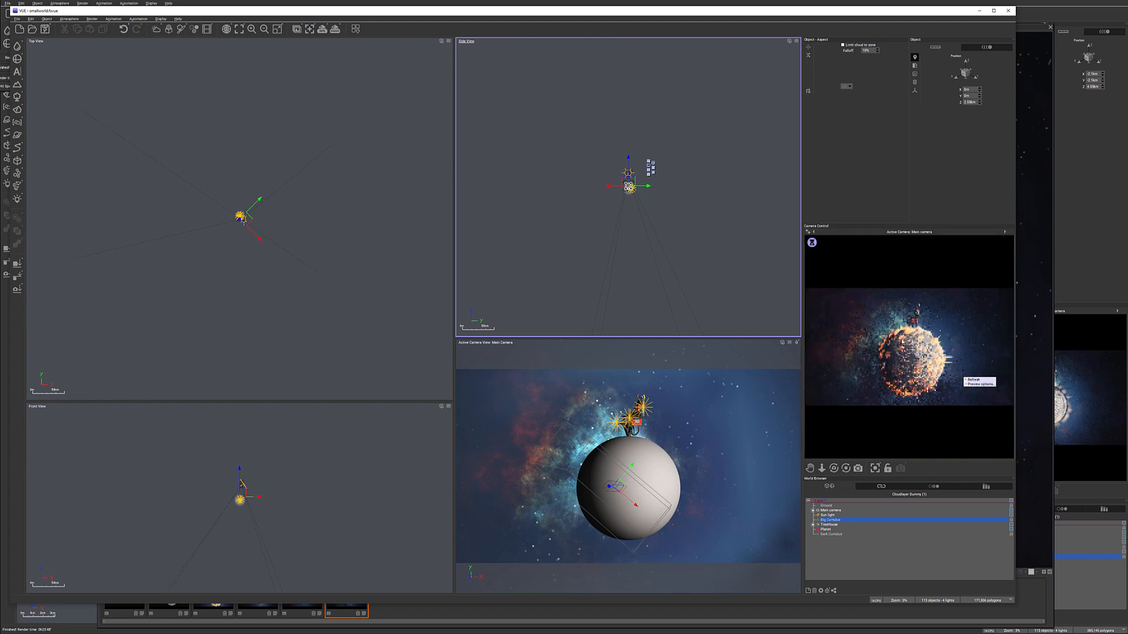
click(1029, 331)
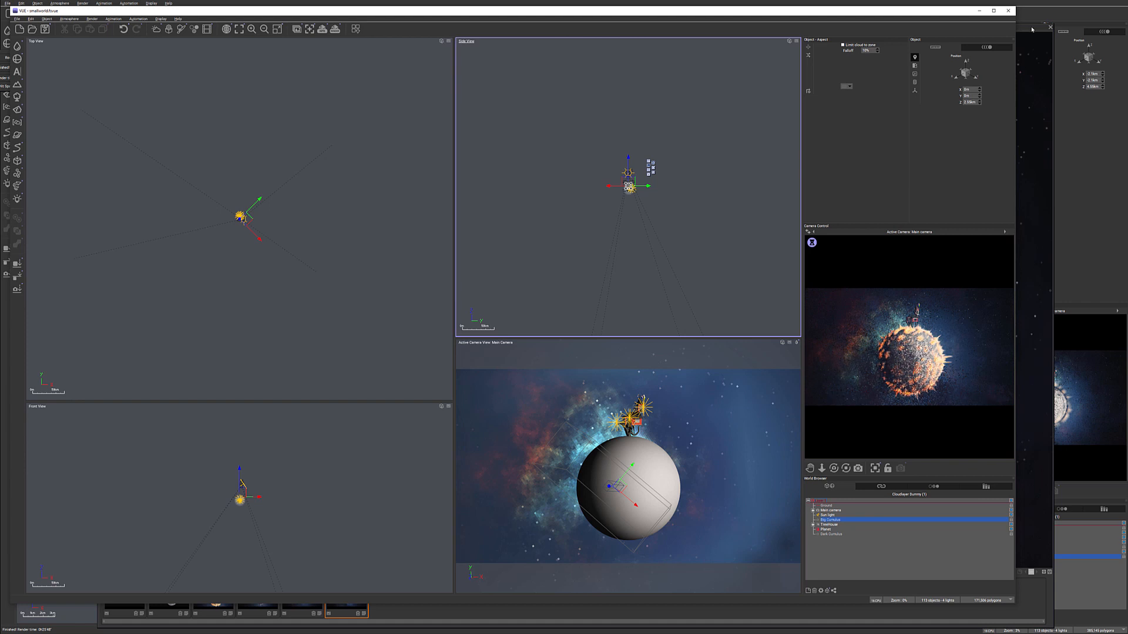
click(1033, 28)
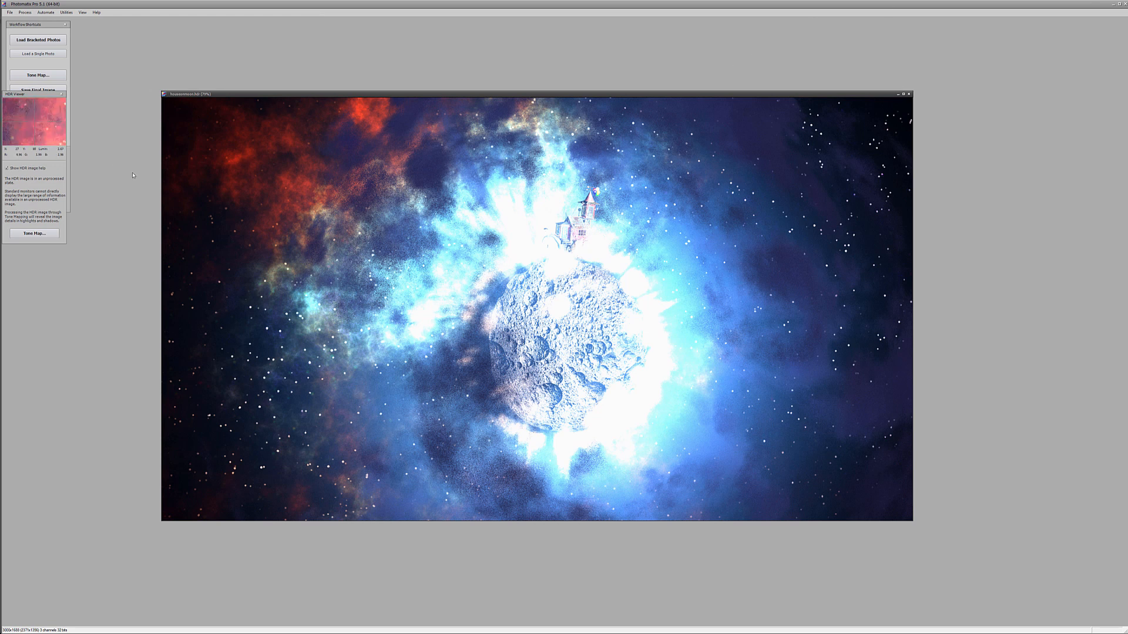
- Tone-map the HDR render in Photomatix Pro with the Details Enhancer method, trying different lighting adjustments, and save the resulting image
click(28, 233)
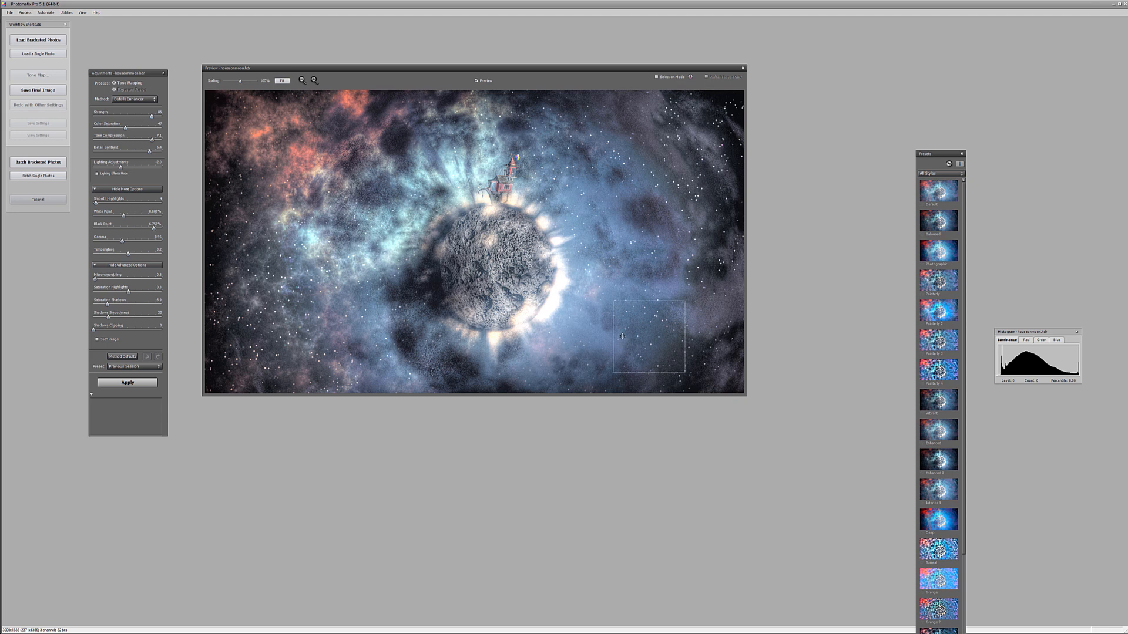
drag(129, 169, 114, 169)
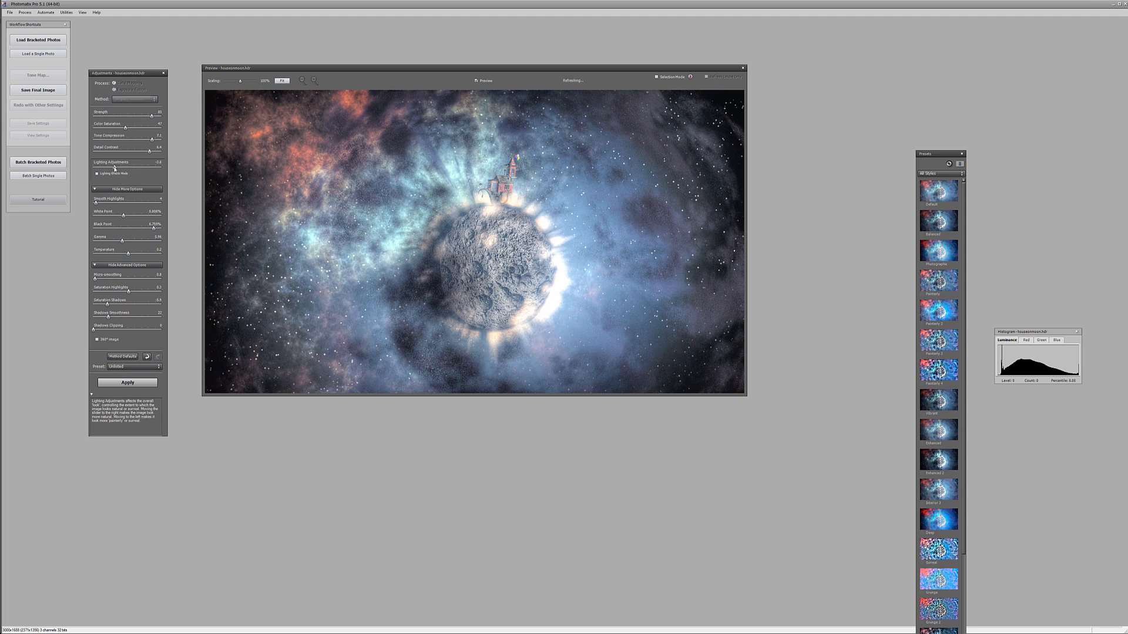
drag(115, 168, 121, 168)
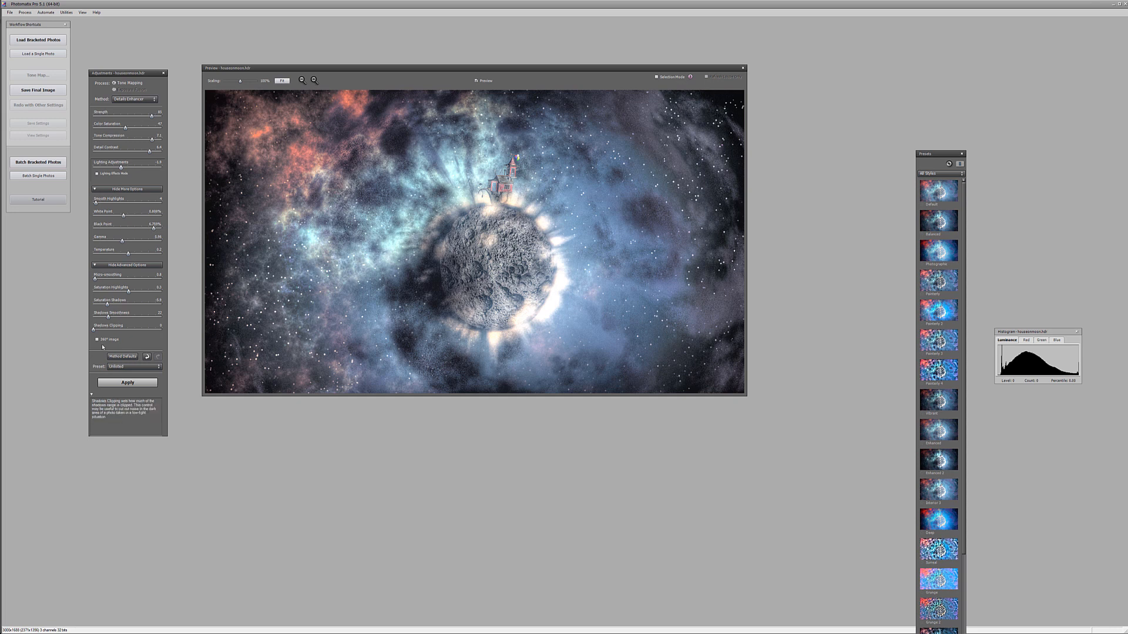
click(118, 381)
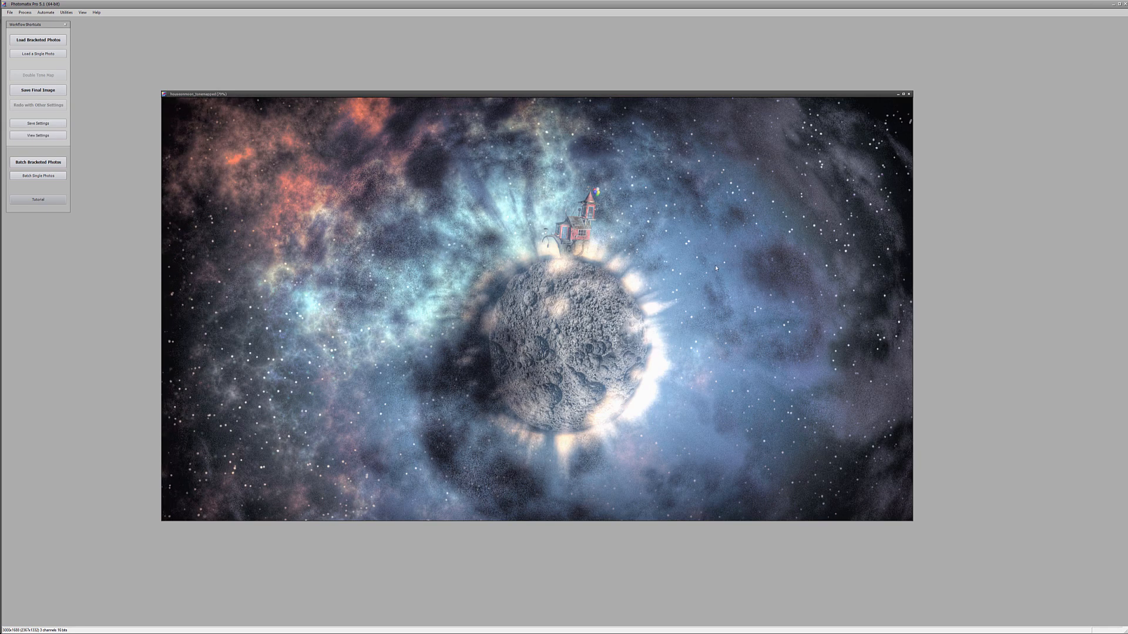
click(8, 13)
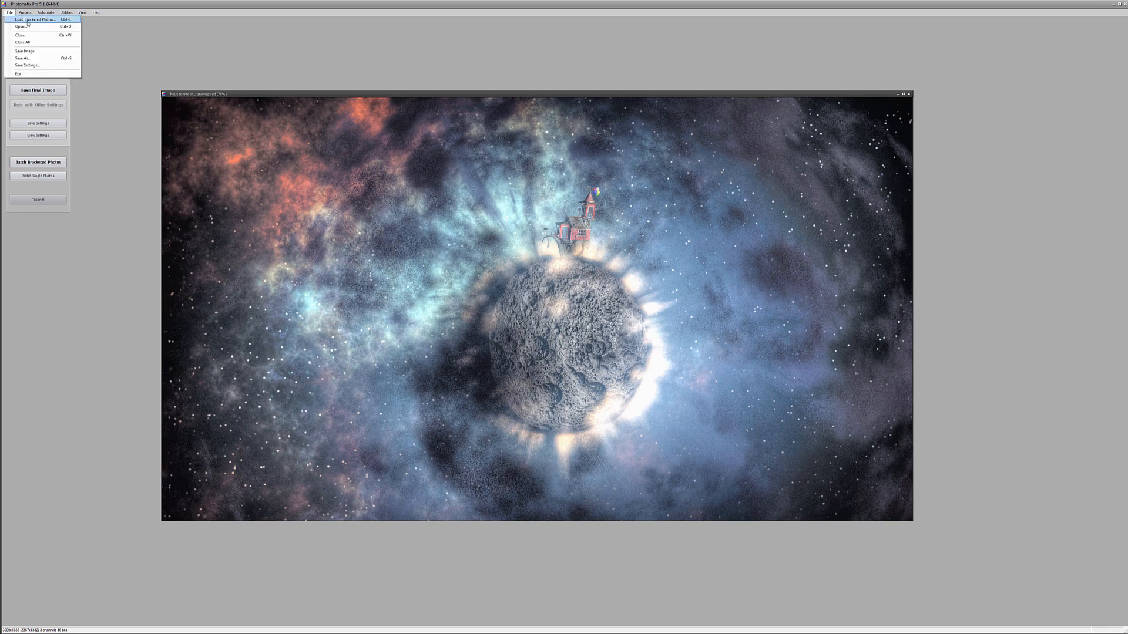
click(27, 52)
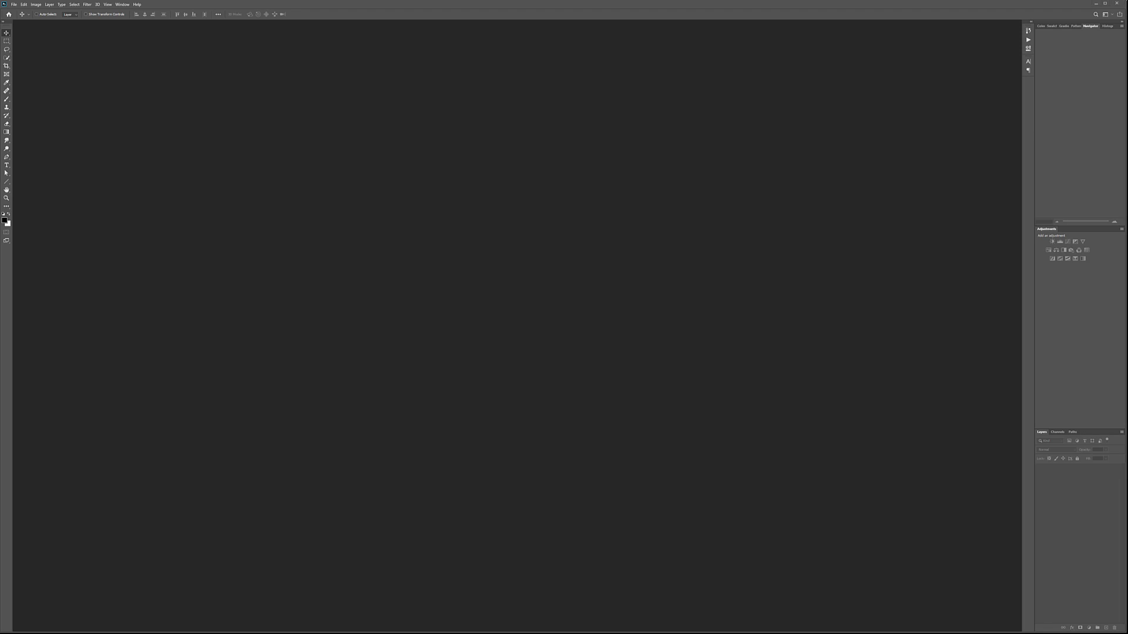
- In Photoshop, open the original and tone-mapped renders and place the tone-mapped image as a layer above the original
drag(594, 633, 552, 196)
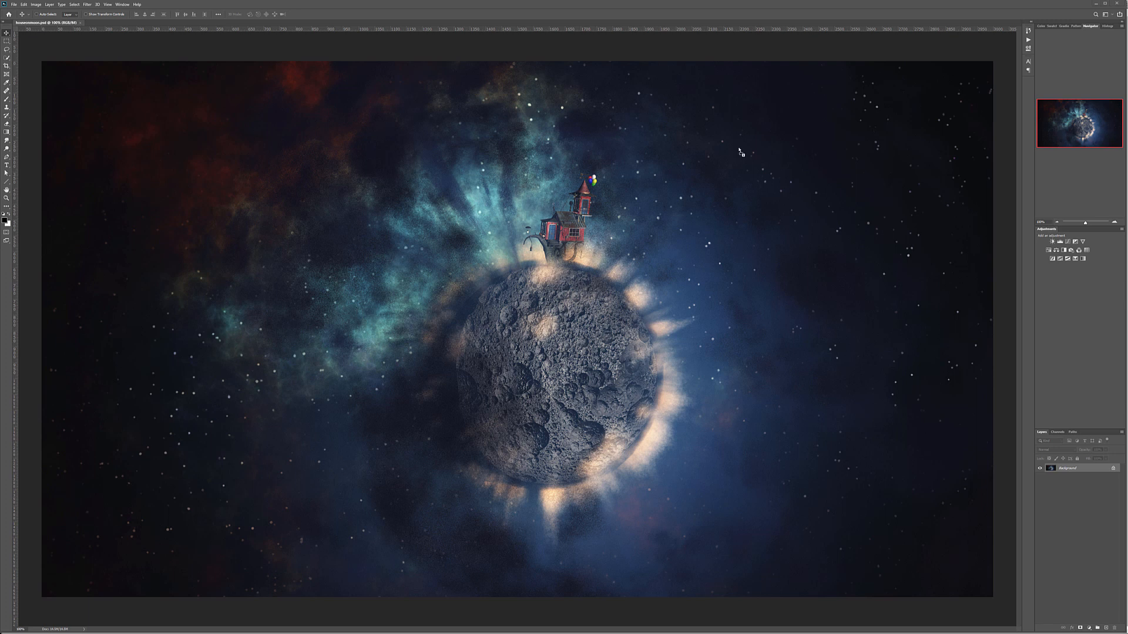
drag(423, 0, 424, 23)
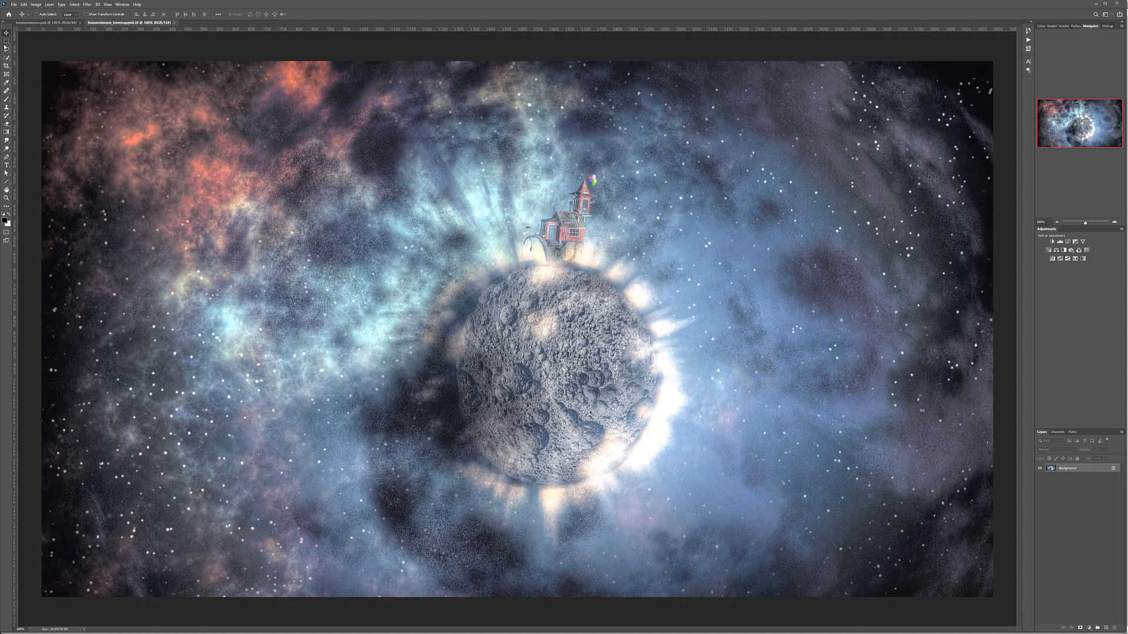
drag(27, 23, 376, 194)
click(555, 231)
drag(427, 156, 642, 227)
- Compare the images by toggling the tone-mapped layer's visibility, and add a black layer mask to hide that layer
click(1040, 468)
click(1040, 469)
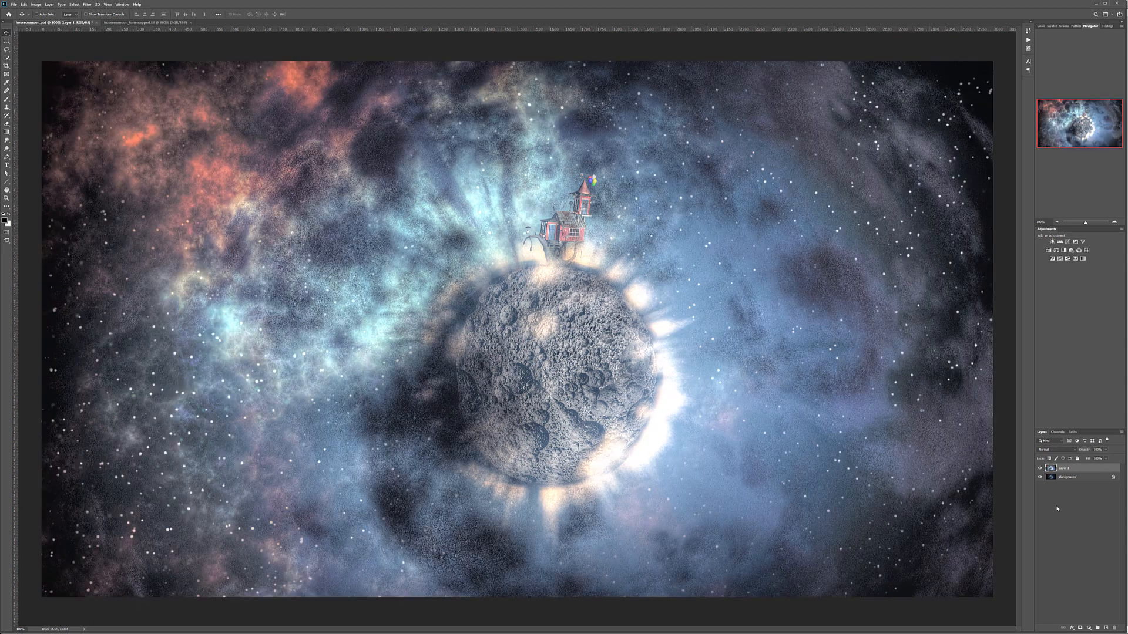
alt+click(1083, 628)
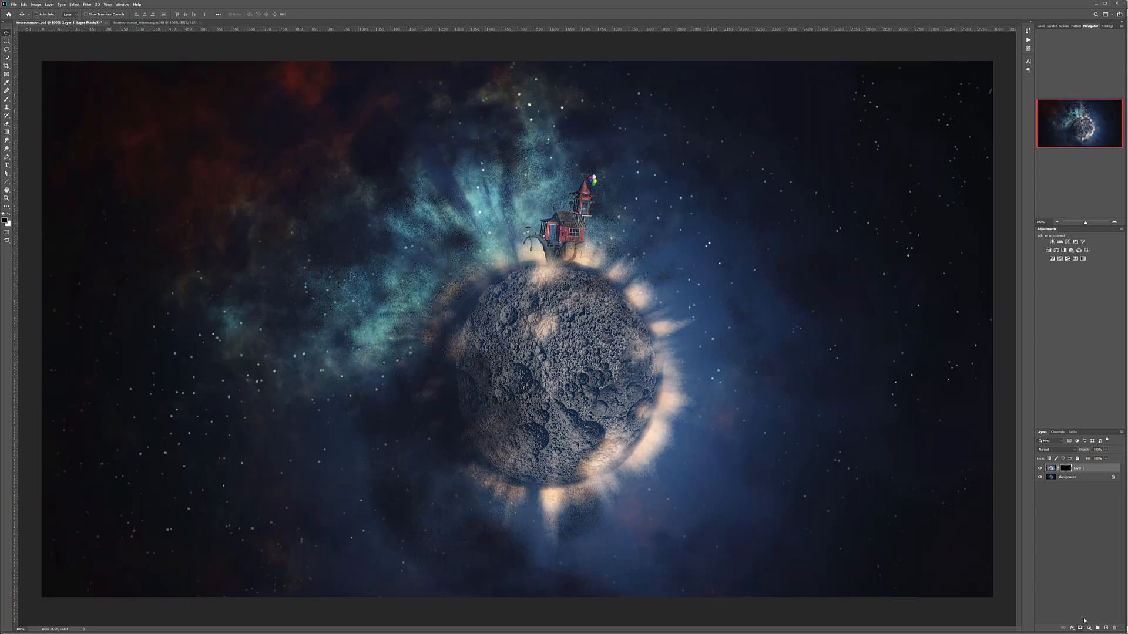
- Choose a General soft round brush and shrink it for painting on the tone-mapped layer's mask
key(b)
right_click(298, 230)
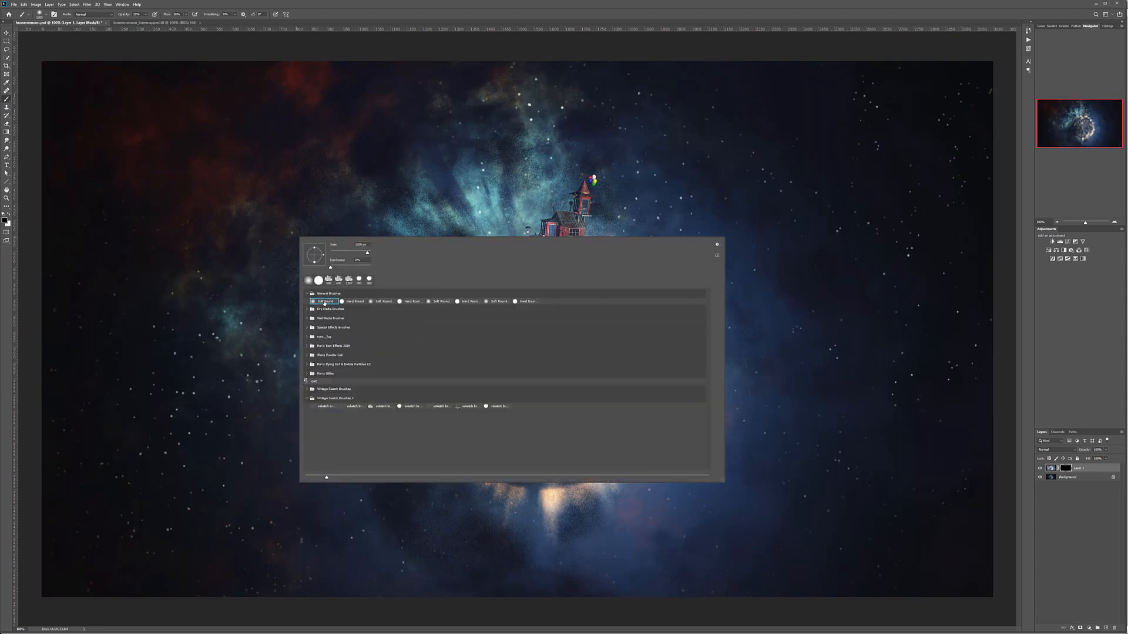
click(305, 149)
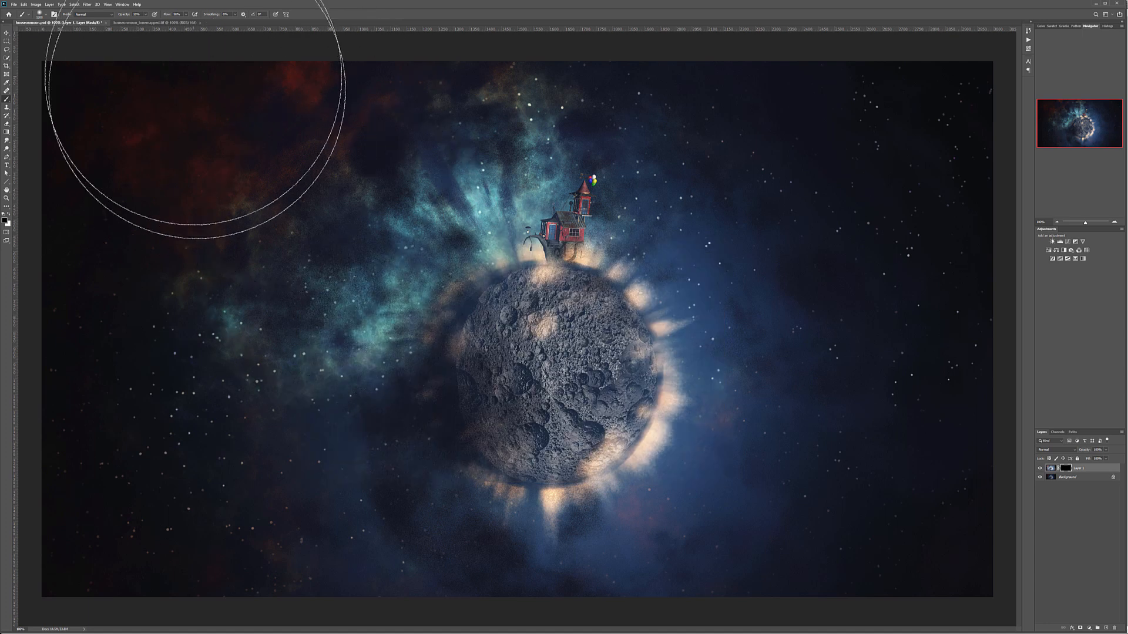
key(bracketleft)
key(bracketleft)
key(bracketleft)
key(bracketleft)
key(bracketleft)
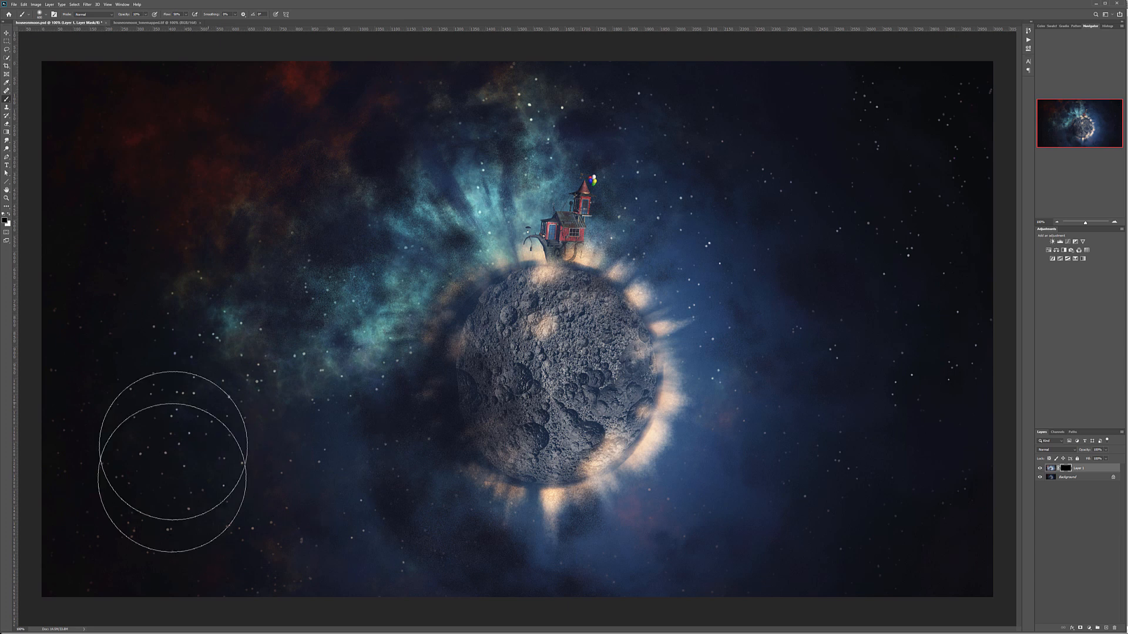
- Paint white at a low brush opacity on the mask to reveal the tone-mapped nebula left of the planet, and compare the result
key(x)
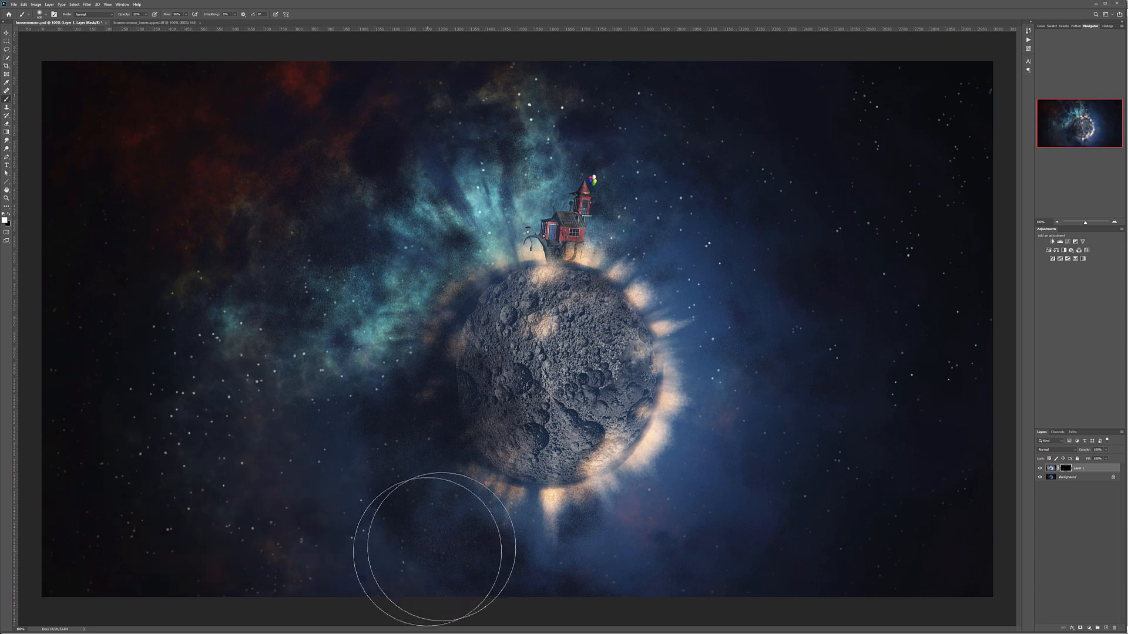
click(146, 15)
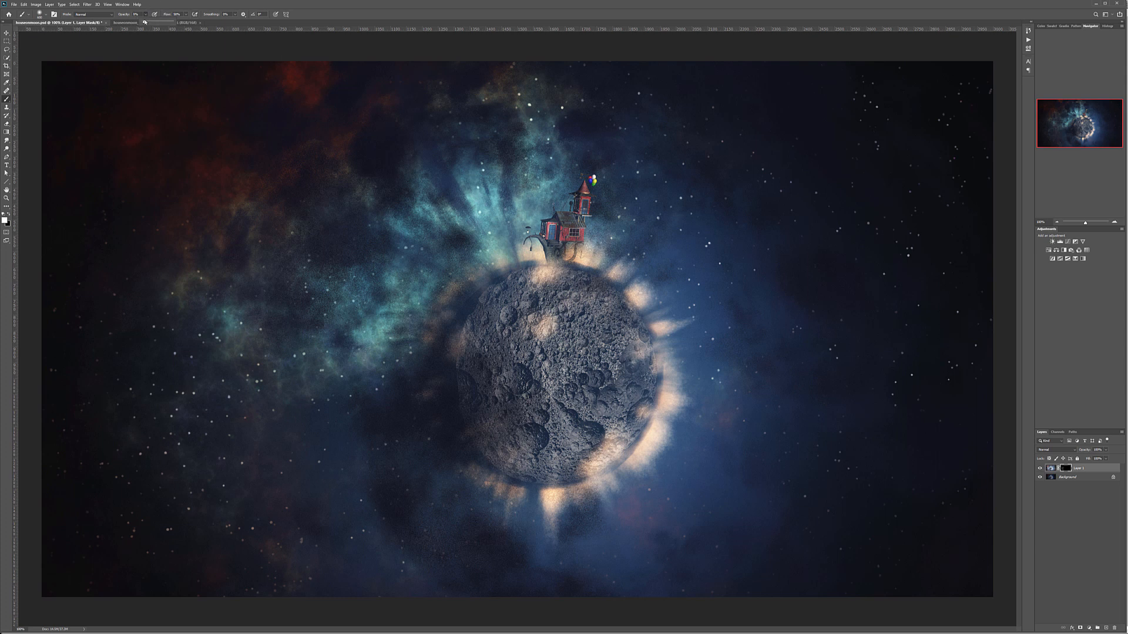
drag(145, 23, 144, 23)
mouse_move(194, 148)
mouse_down()
mouse_move(202, 195)
mouse_move(182, 165)
mouse_up()
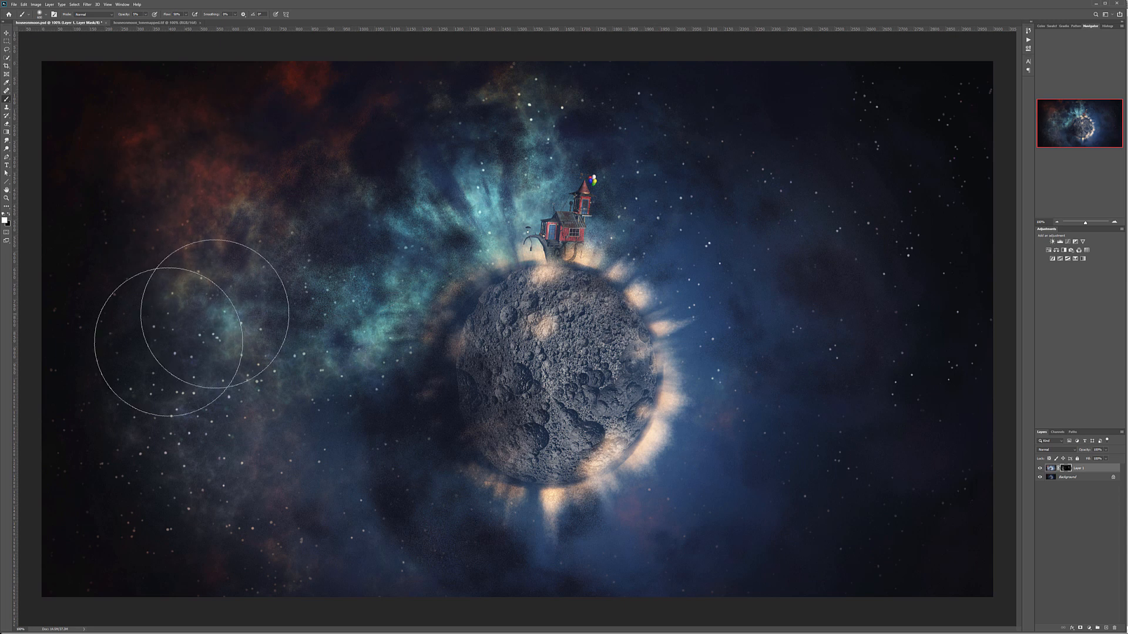
click(1040, 469)
click(1040, 469)
- Crop the image slightly narrower by trimming its left and right edges
alt+scroll(506, 329, down, 3)
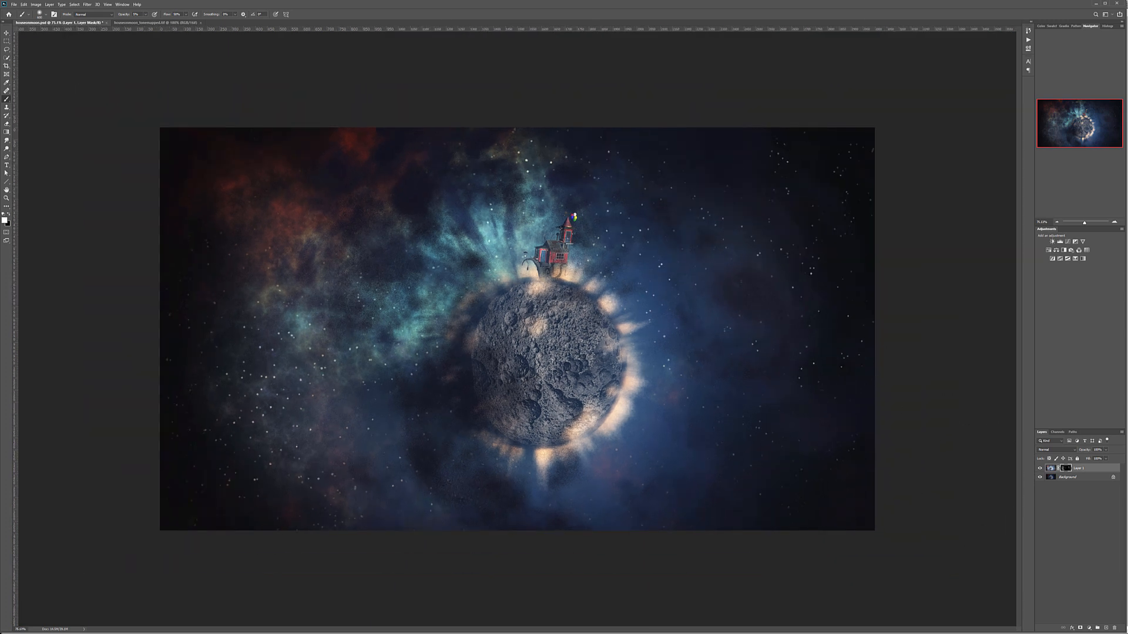
click(7, 65)
drag(159, 307, 176, 315)
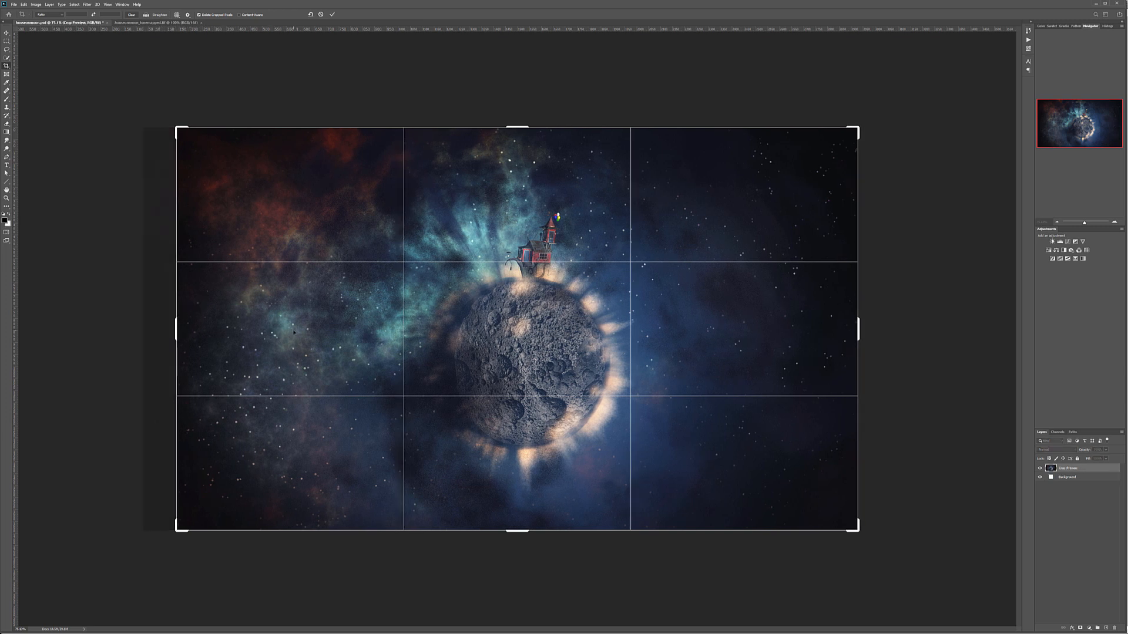
key(Return)
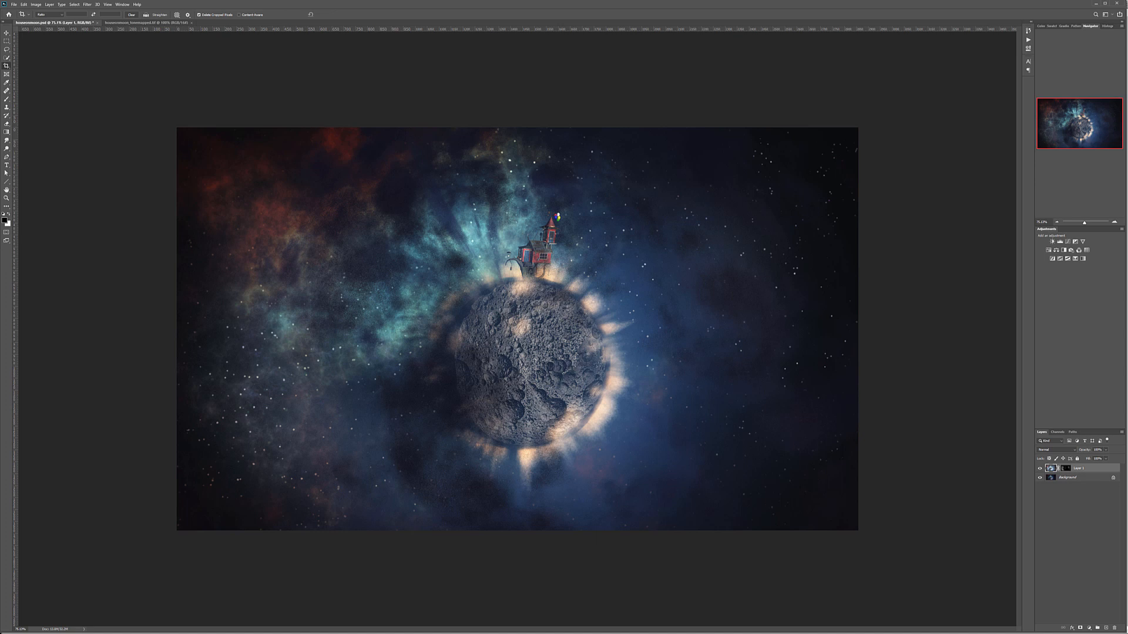
- Add a Selective Color adjustment layer above the tone-mapped layer and adjust its Blacks
click(1089, 628)
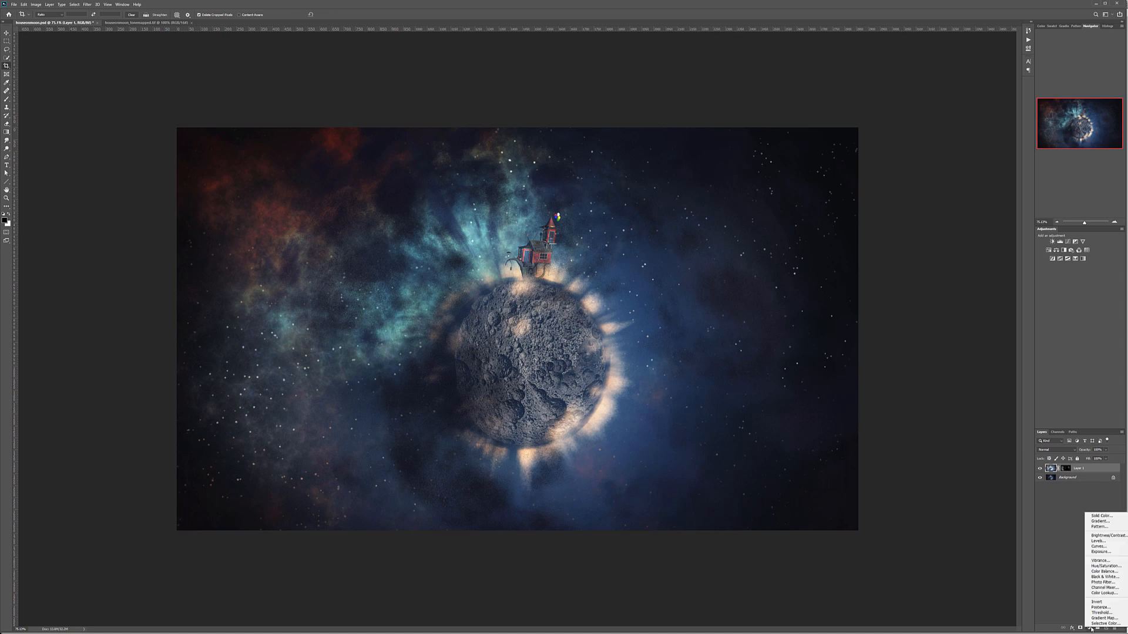
click(1104, 624)
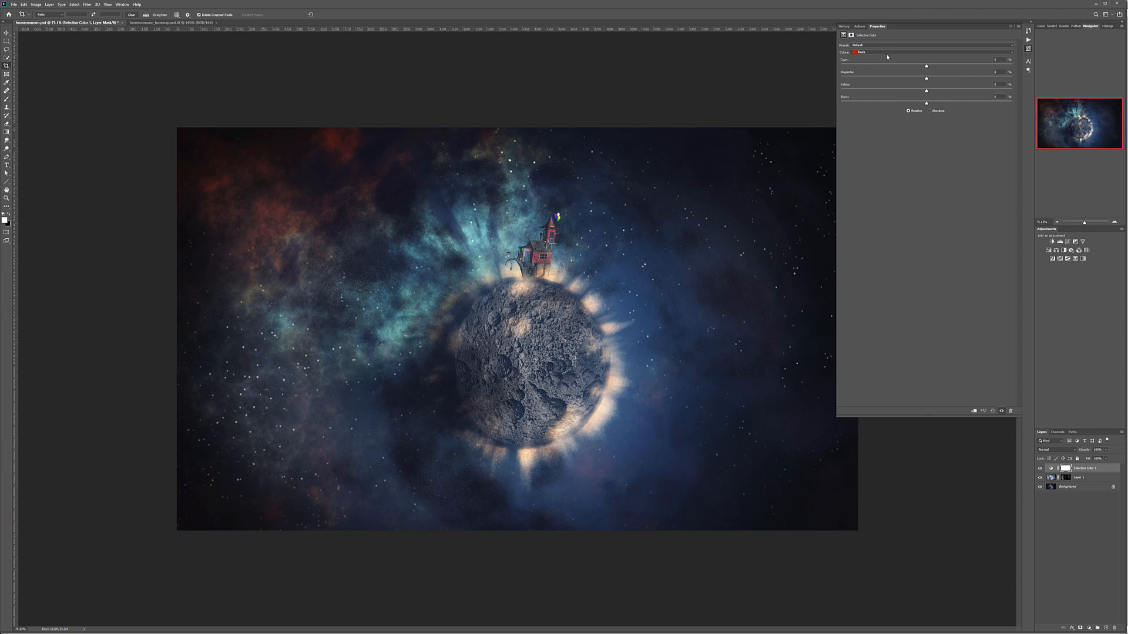
click(888, 53)
click(932, 100)
drag(927, 106, 929, 66)
- Adjust the Selective Color Neutrals with slightly more yellow, magenta and black and less cyan, and compare the image with and without it
click(911, 56)
click(926, 94)
drag(925, 104, 925, 104)
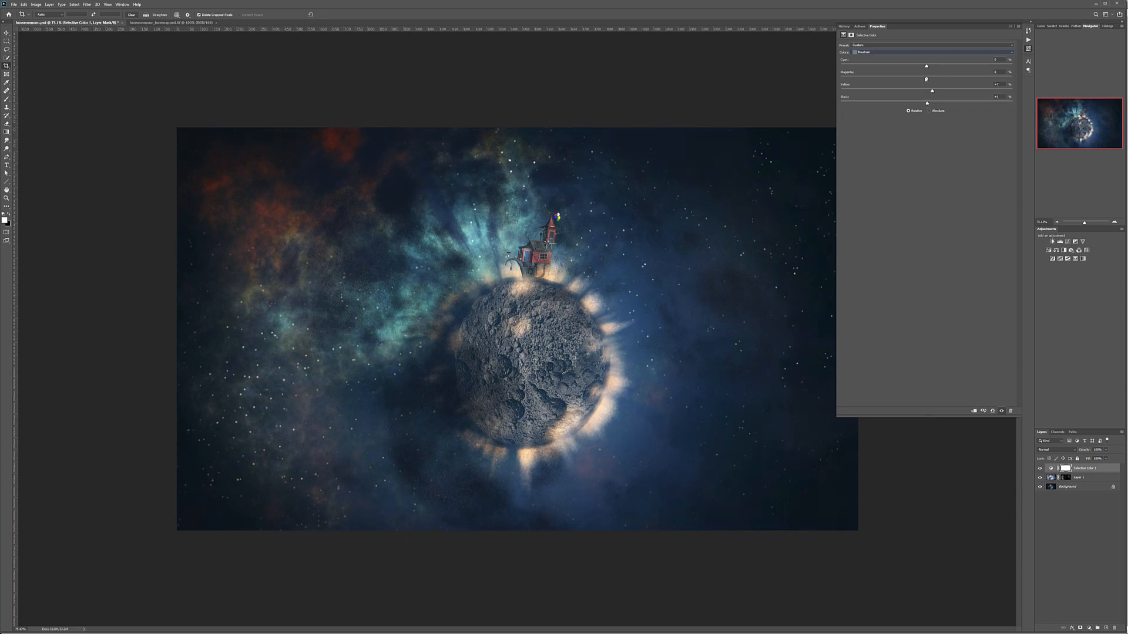
drag(927, 67, 926, 67)
click(1042, 470)
click(1041, 469)
click(1042, 471)
click(1041, 471)
click(1041, 471)
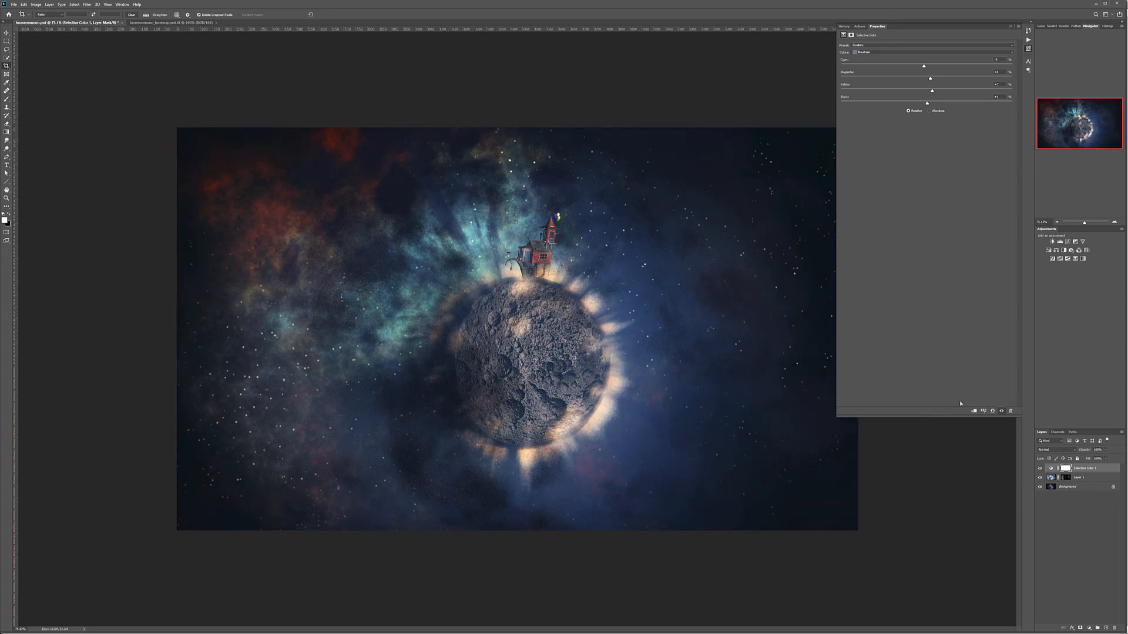
- Add a Curves adjustment layer on top and set its blend mode to Color
click(1088, 628)
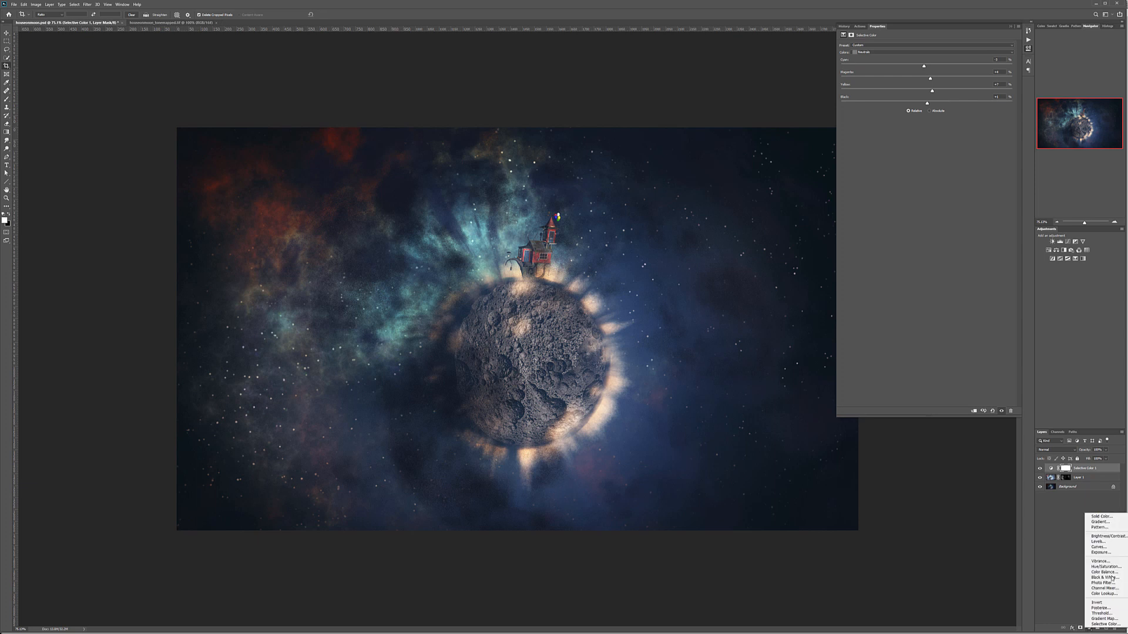
click(1111, 547)
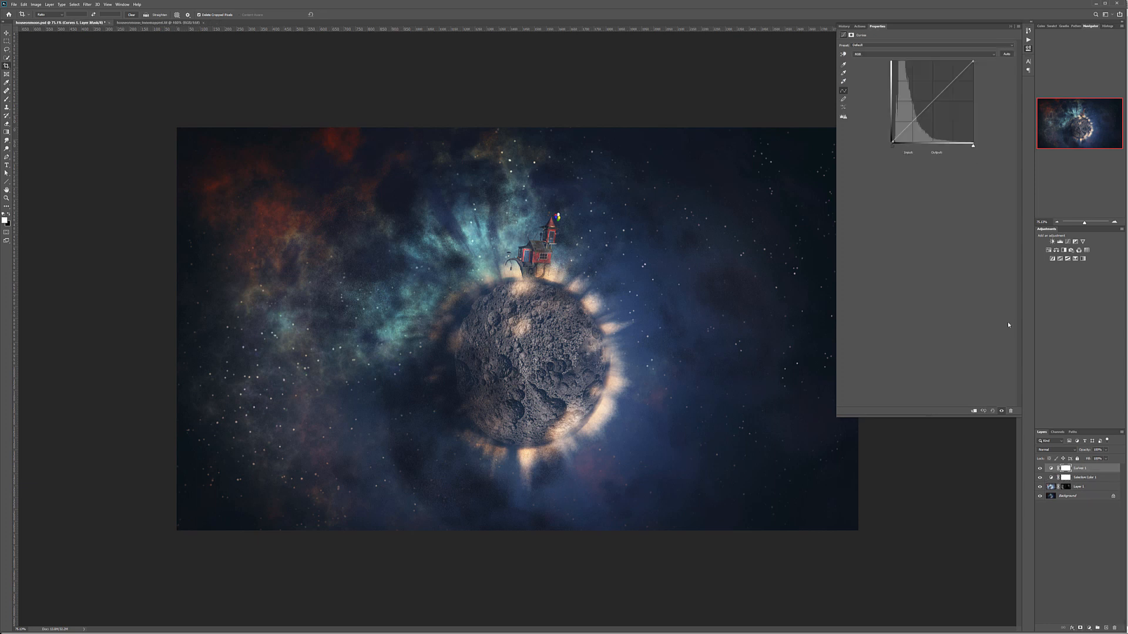
click(1073, 450)
click(1043, 599)
- Adjust the Blue and Red channel curves to shift the image towards a warmer, greener tint
click(891, 54)
click(880, 134)
click(888, 55)
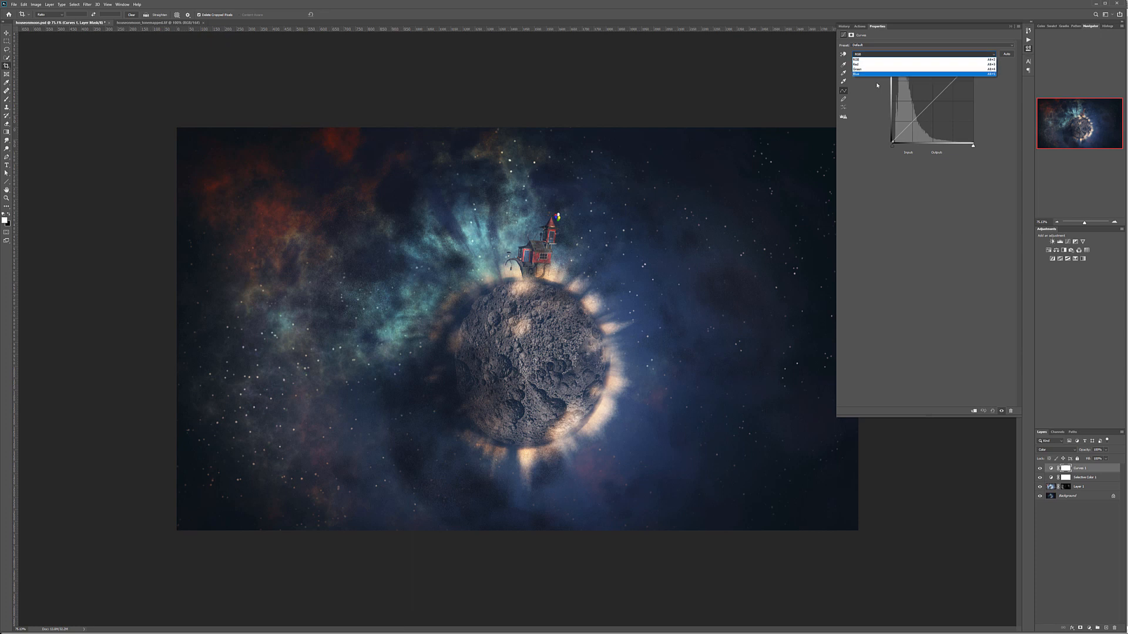
click(879, 74)
mouse_move(892, 142)
mouse_down()
mouse_move(886, 132)
mouse_move(934, 108)
mouse_move(893, 134)
mouse_up()
click(920, 54)
click(917, 61)
drag(892, 142, 895, 143)
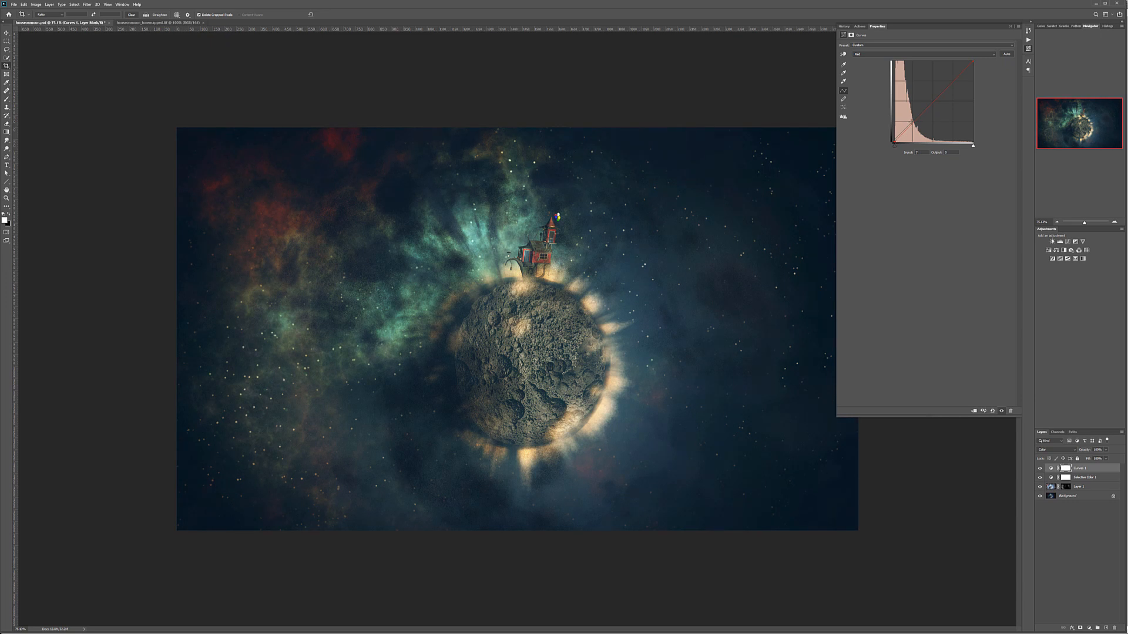
click(913, 121)
- Compare the Curves effect, invert its mask to black, and paint white to restore it over the teal nebula and planet
click(1039, 469)
click(1039, 468)
click(1067, 469)
key(ctrl+i)
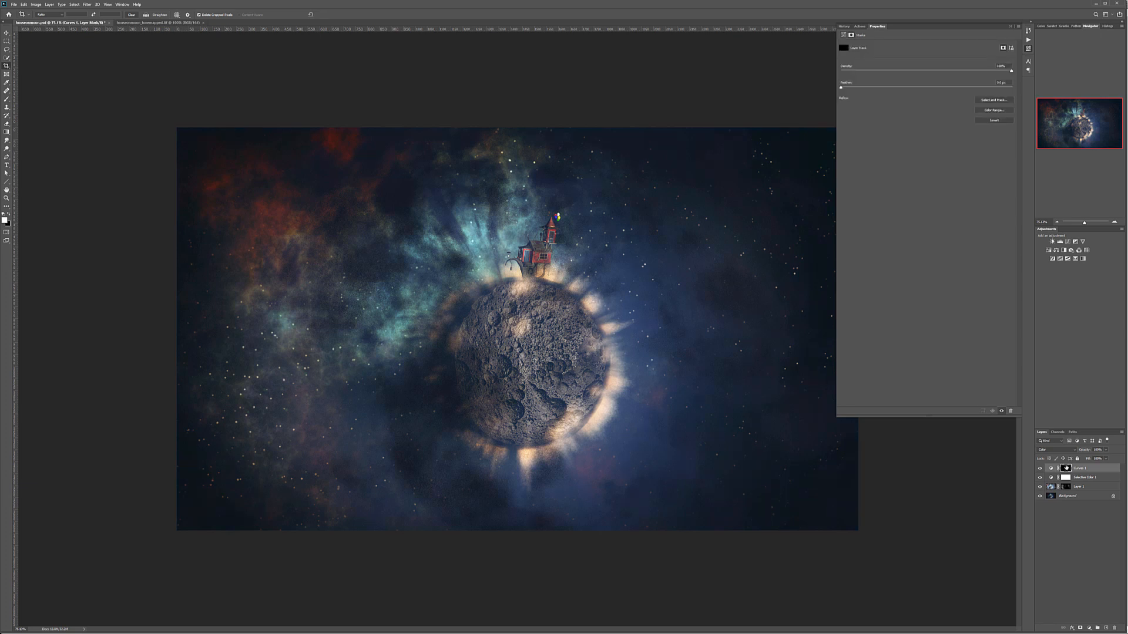
click(6, 98)
mouse_move(475, 258)
mouse_down()
mouse_move(519, 247)
mouse_move(490, 332)
mouse_move(434, 390)
mouse_move(586, 245)
mouse_move(497, 241)
mouse_move(639, 263)
mouse_move(607, 341)
mouse_move(412, 275)
mouse_move(396, 302)
mouse_move(385, 383)
mouse_move(428, 458)
mouse_move(516, 365)
mouse_move(588, 235)
mouse_move(651, 198)
mouse_move(535, 171)
mouse_move(579, 146)
mouse_move(484, 206)
mouse_move(561, 200)
mouse_move(329, 378)
mouse_move(327, 392)
mouse_move(252, 423)
mouse_move(433, 403)
mouse_move(477, 456)
mouse_move(455, 332)
mouse_move(423, 246)
mouse_move(359, 259)
mouse_move(335, 250)
mouse_move(423, 250)
mouse_move(499, 294)
mouse_move(437, 380)
mouse_up()
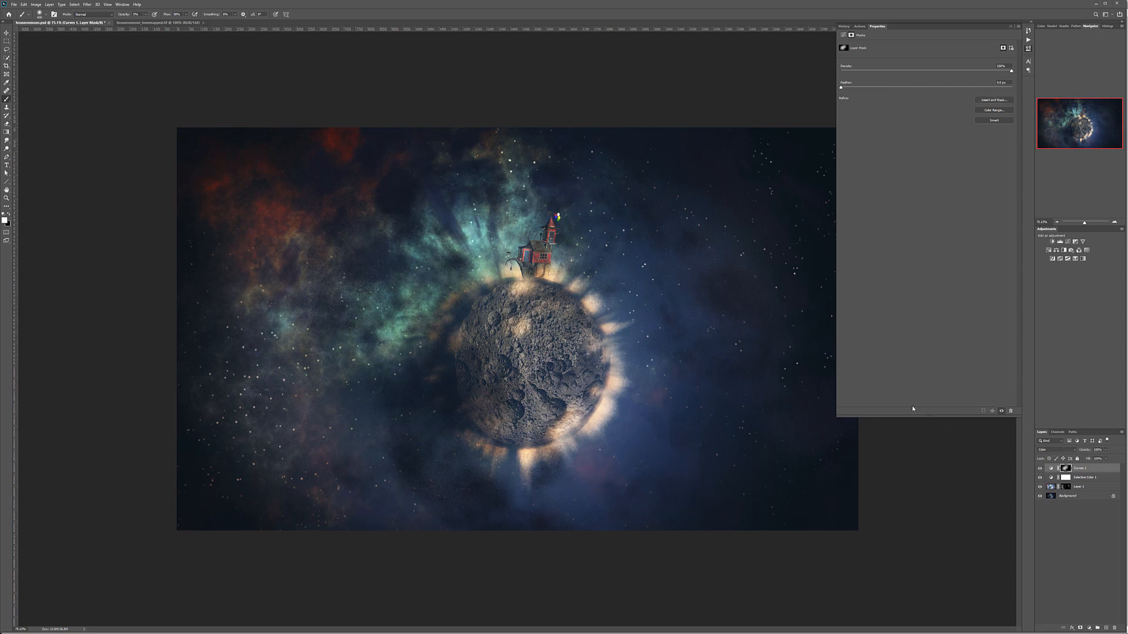
- Add a second Curves layer that darkens the image to black, and mask it out within a rectangle just inside the edges
click(1089, 628)
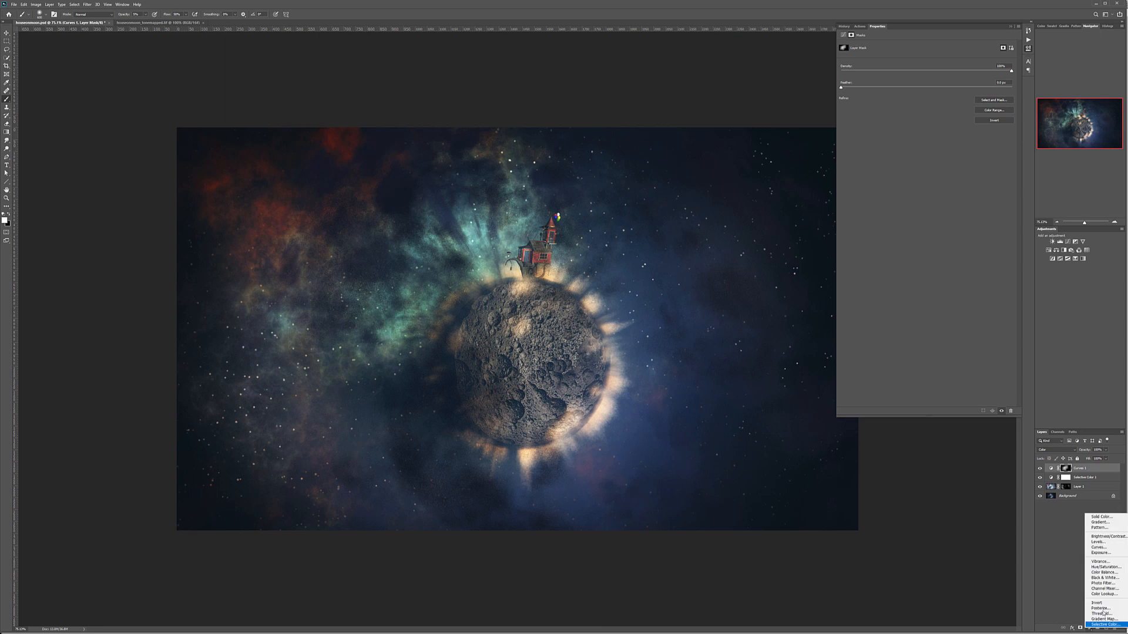
click(1118, 551)
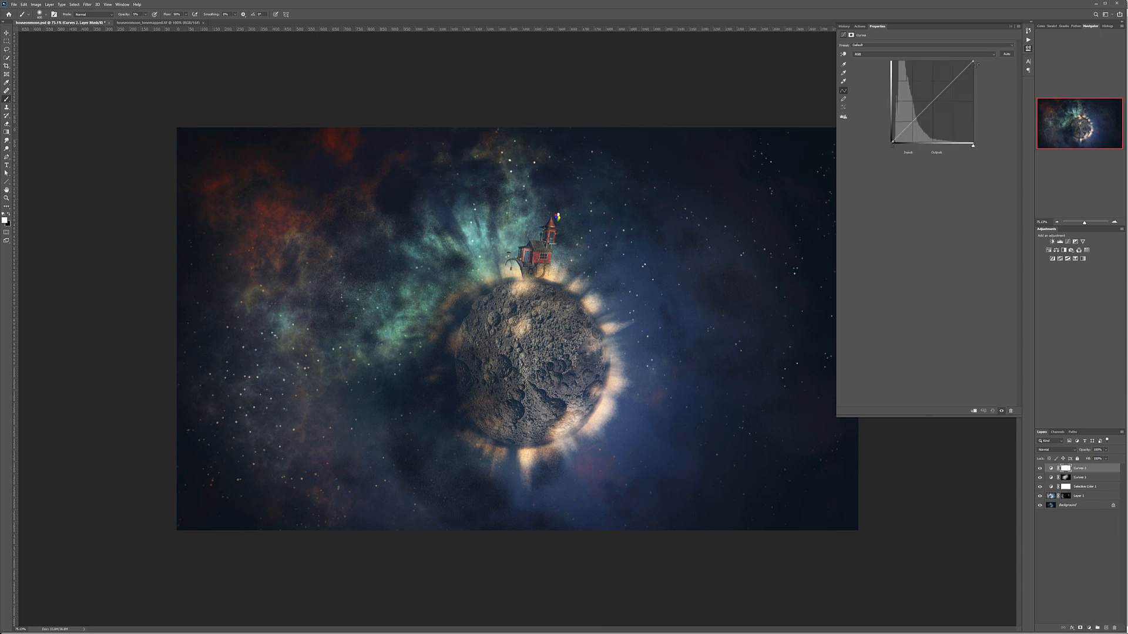
drag(972, 62, 973, 143)
click(6, 41)
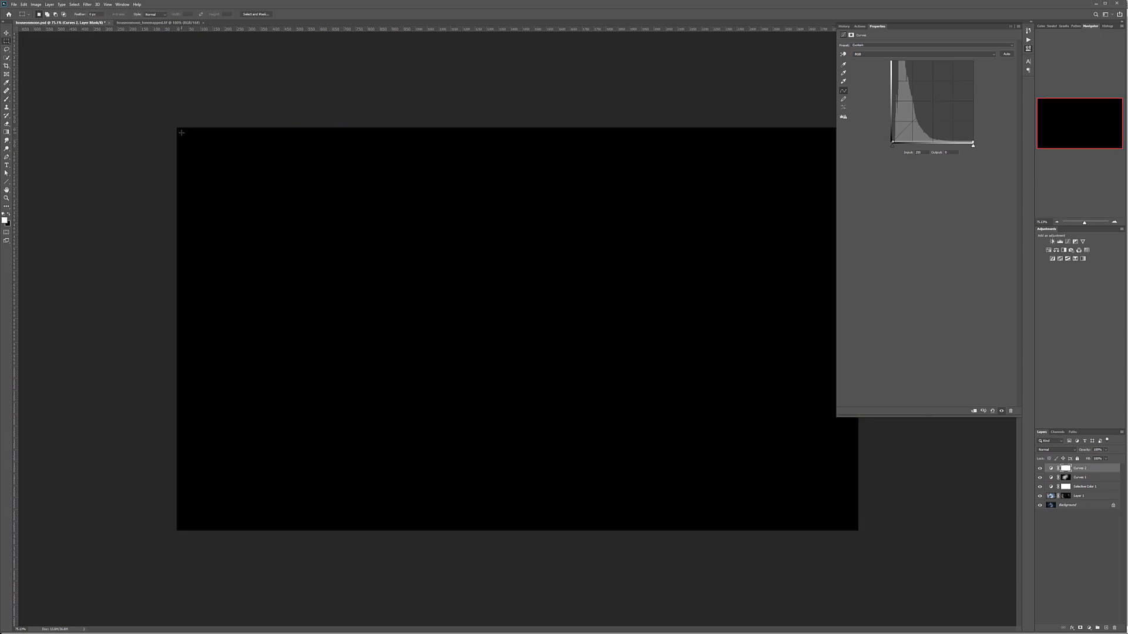
drag(183, 132, 853, 523)
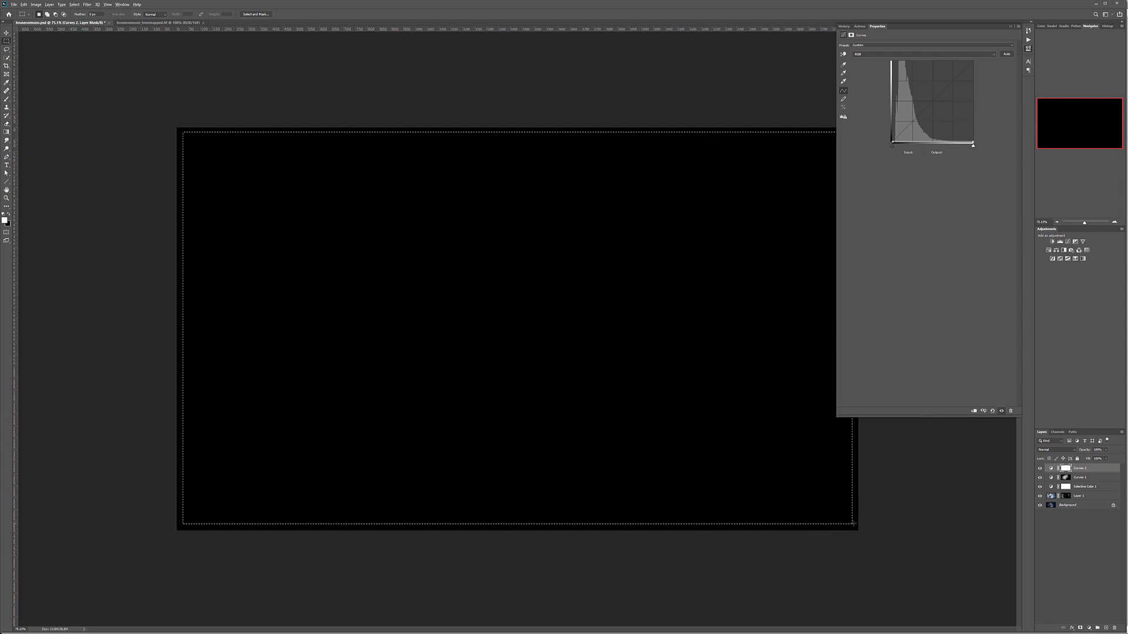
key(ctrl+BackSpace)
key(ctrl+d)
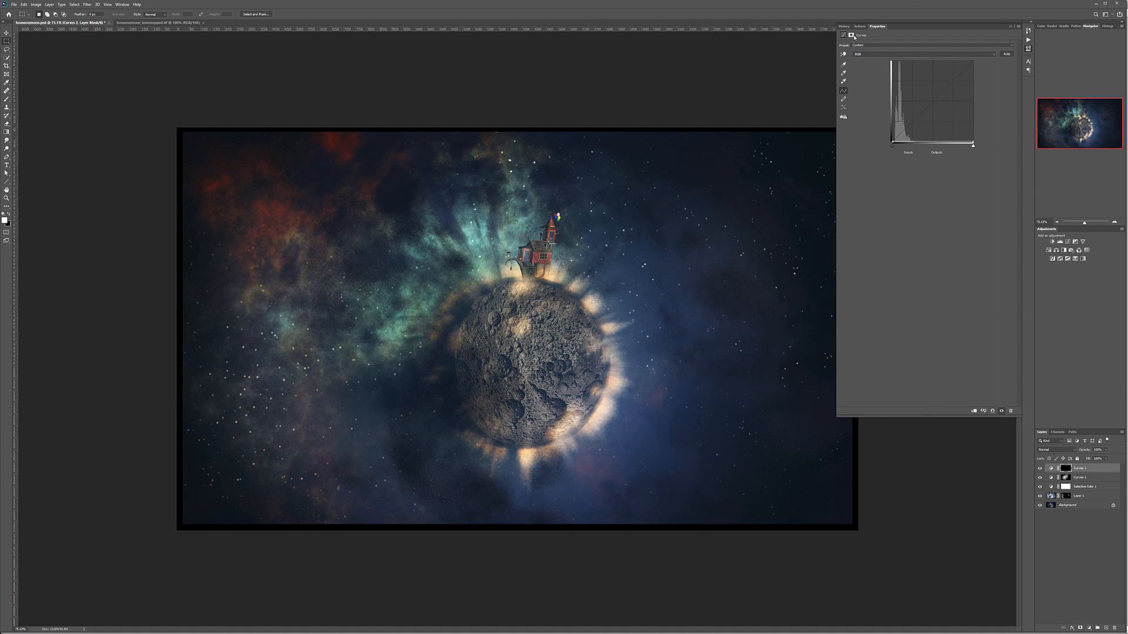
- Feather the second Curves layer's mask heavily to turn the black border into a soft vignette
click(851, 35)
click(843, 87)
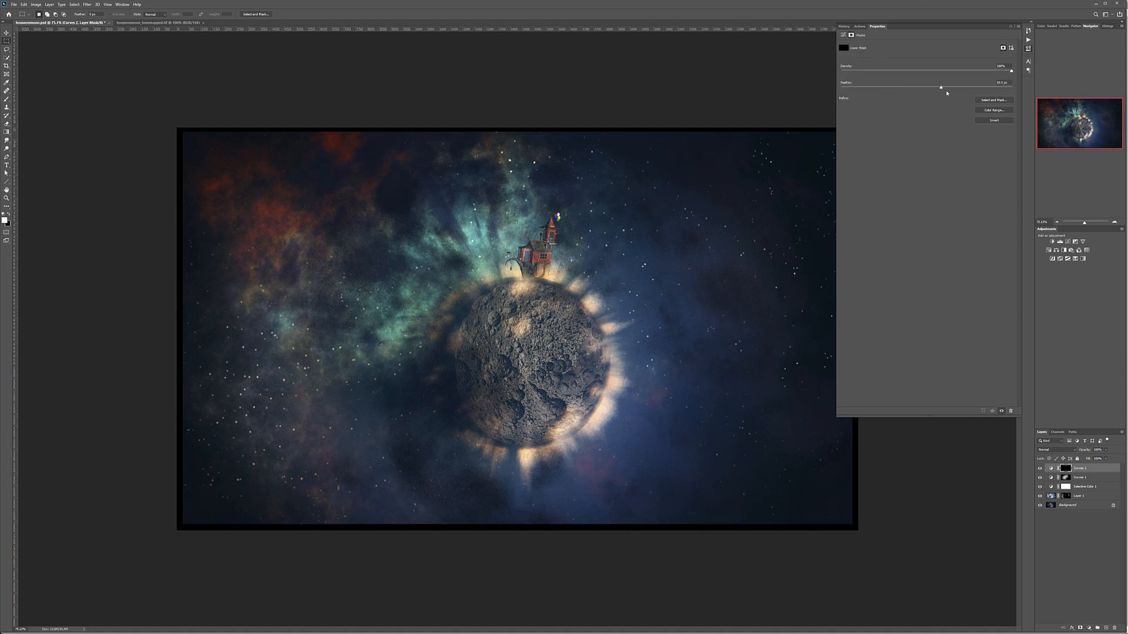
drag(982, 95, 980, 94)
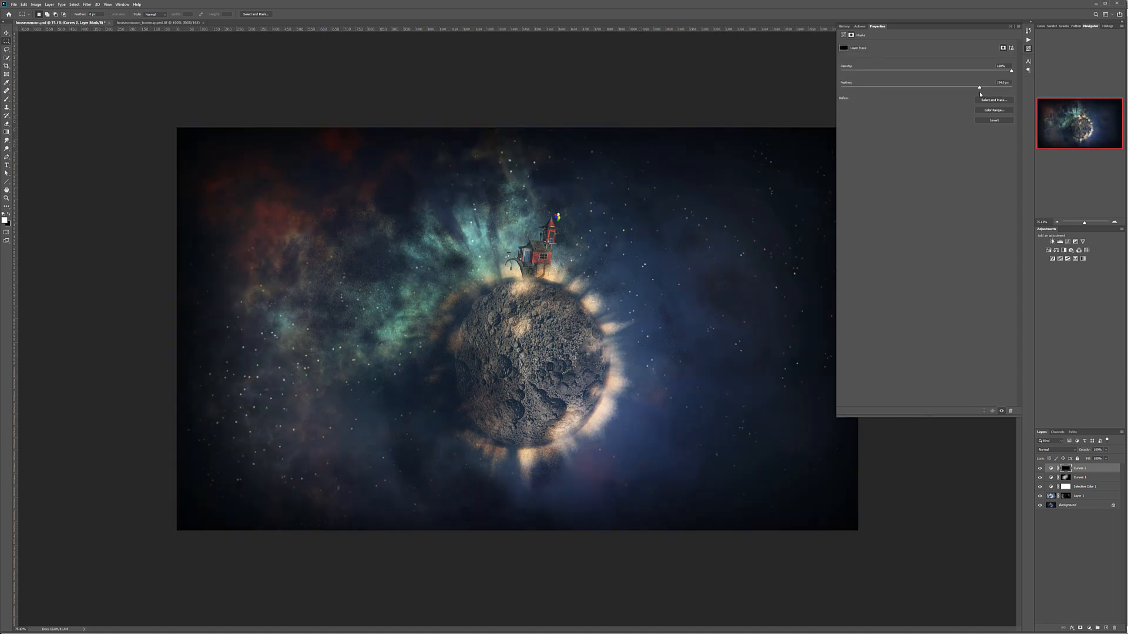
- Set the vignette Curves layer to Soft Light, place it below the Selective Color layer and reduce its opacity
click(1075, 451)
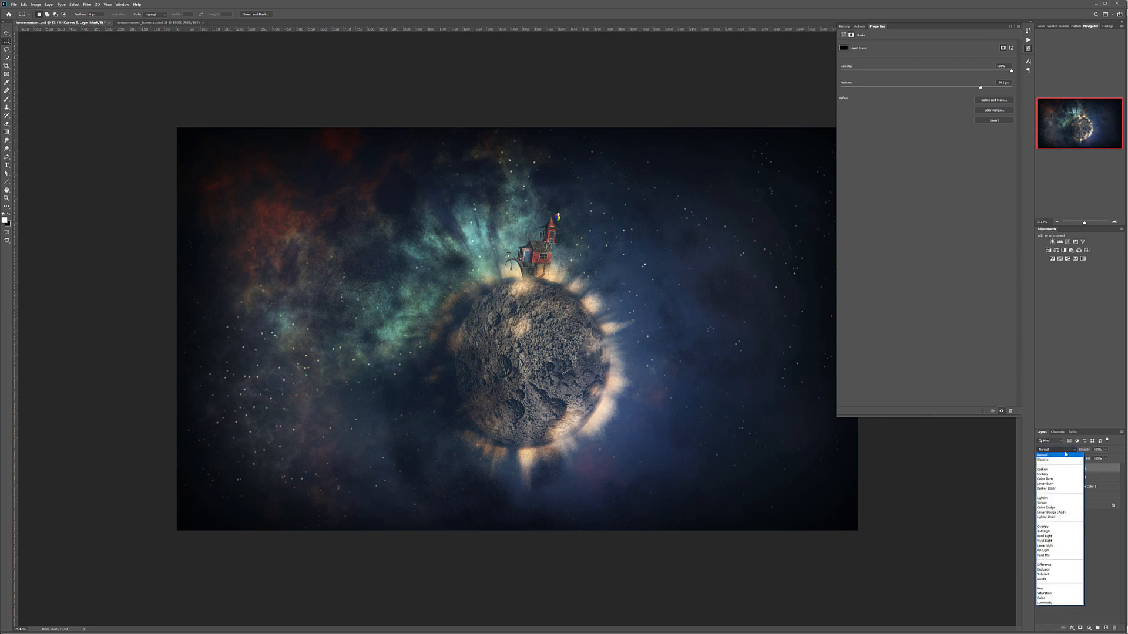
click(1058, 530)
mouse_move(1103, 477)
mouse_down()
mouse_move(1102, 491)
mouse_move(1077, 457)
mouse_move(1122, 458)
mouse_move(1069, 458)
mouse_move(1089, 462)
mouse_up()
click(1107, 451)
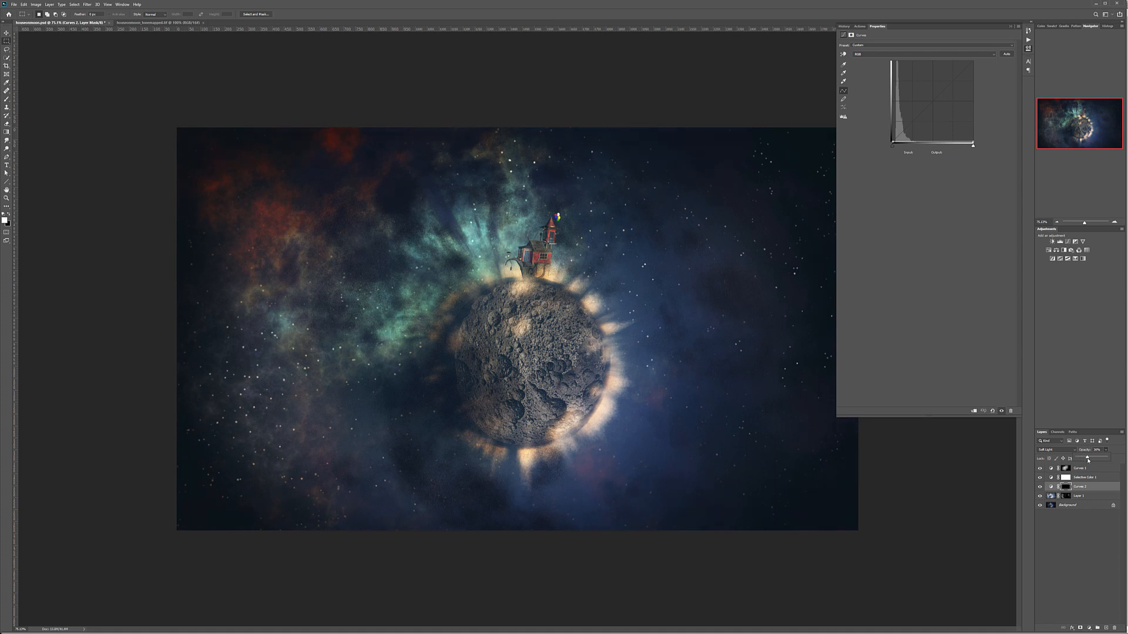
- Check the house up close, group the tone-mapped layer with its three adjustment layers, and name the group post
click(1096, 468)
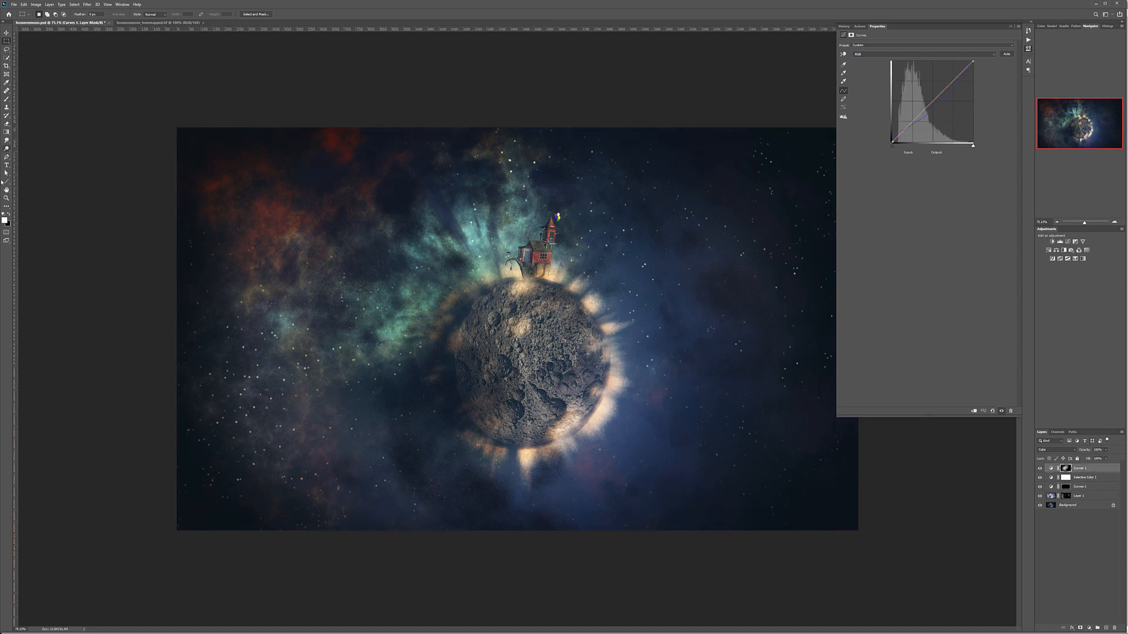
double_click(7, 197)
drag(533, 207, 559, 234)
drag(632, 286, 622, 293)
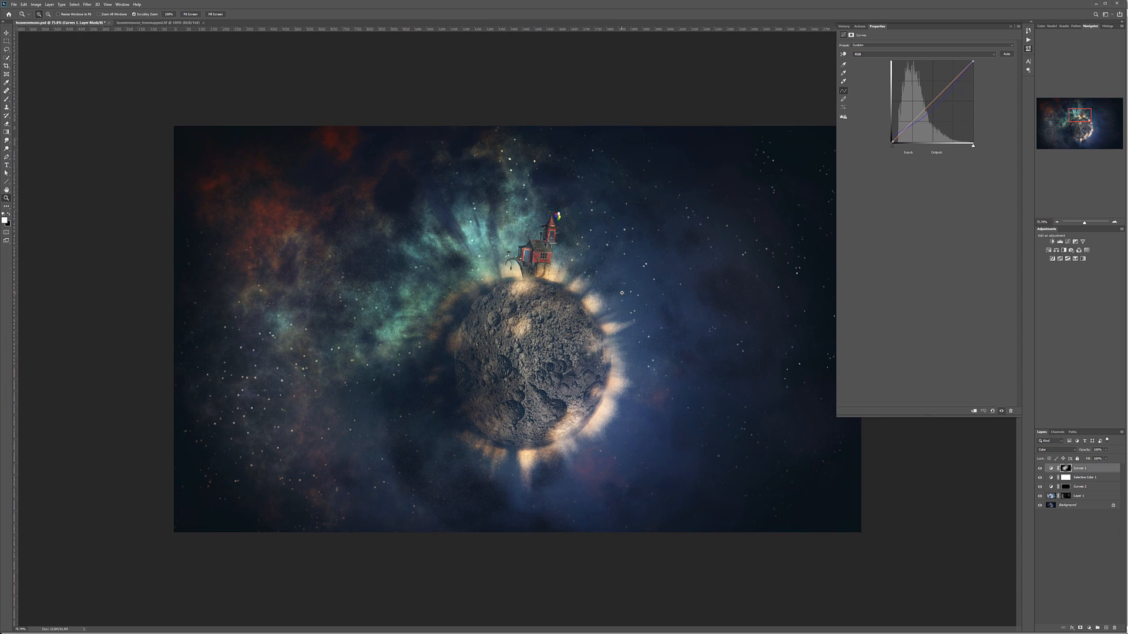
click(1029, 49)
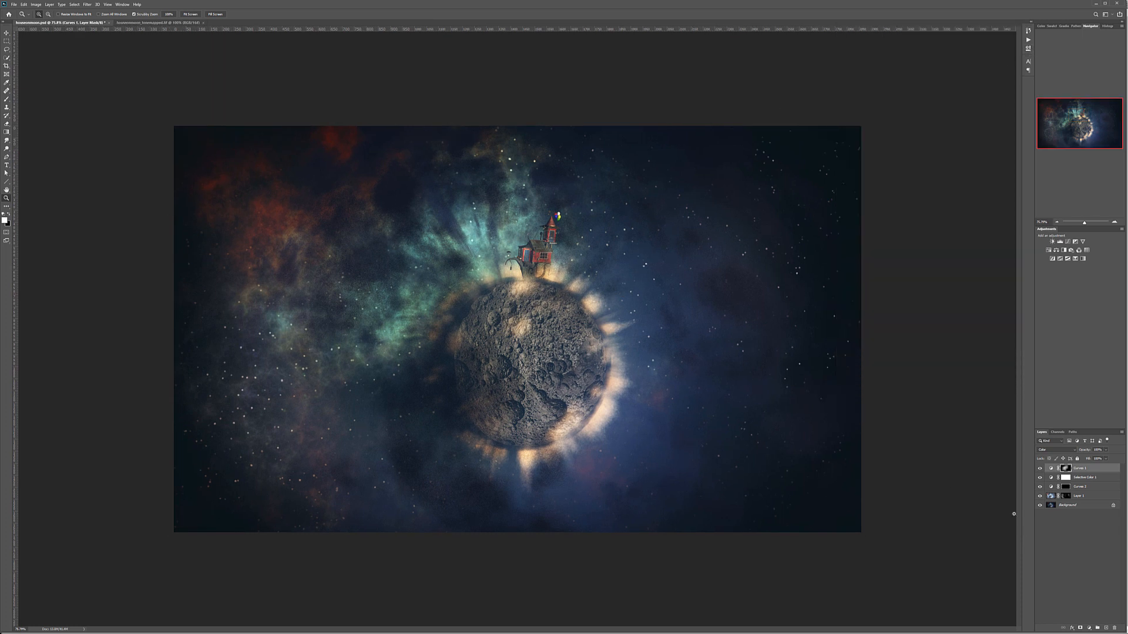
shift+click(1080, 497)
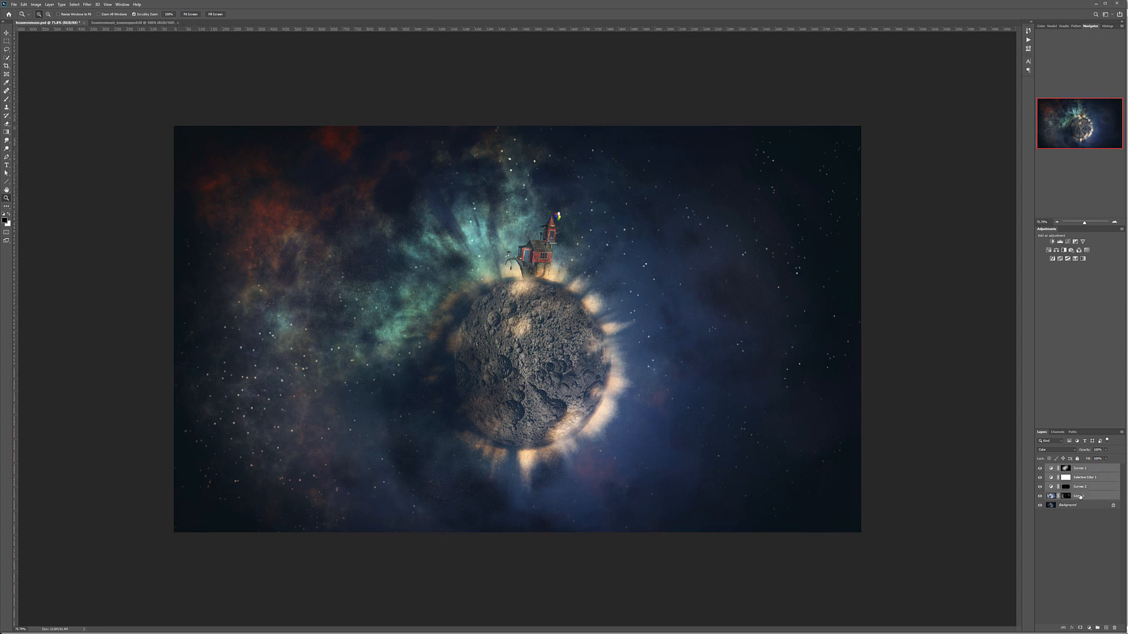
key(ctrl+g)
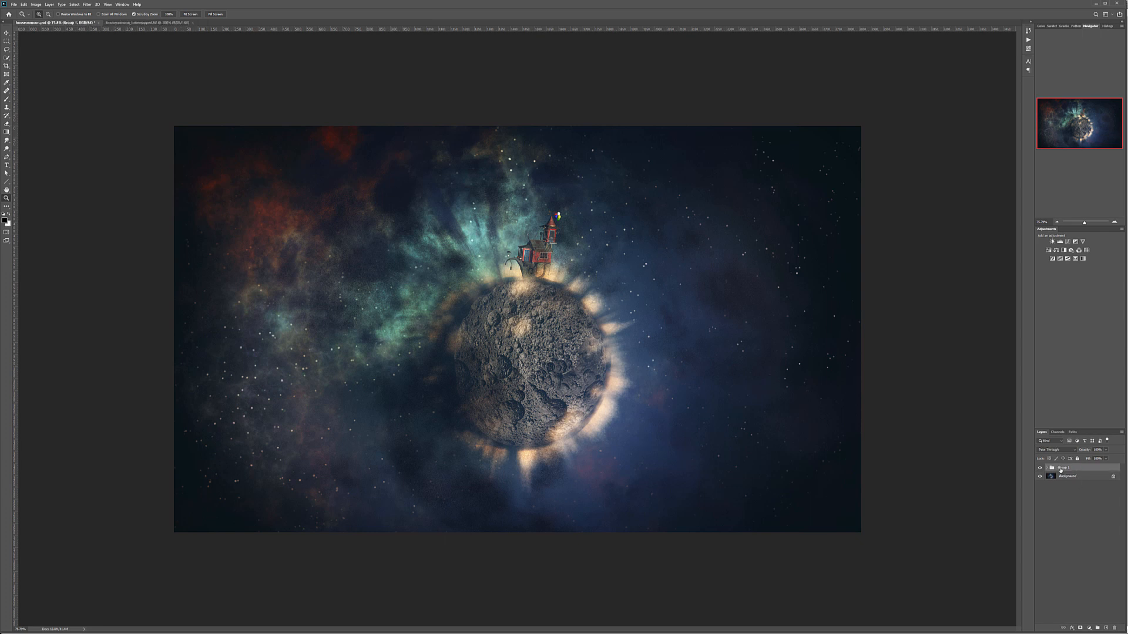
double_click(1058, 468)
text(col)
key(Return)
- Toggle the group's visibility repeatedly to compare the graded image with the original render
click(1039, 469)
click(1039, 469)
click(1039, 468)
click(1039, 469)
click(1039, 468)
click(1039, 468)
click(1039, 468)
click(1039, 469)
click(1039, 468)
click(1039, 468)
click(1039, 468)
click(1039, 468)
click(1039, 468)
click(1040, 469)
click(1039, 468)
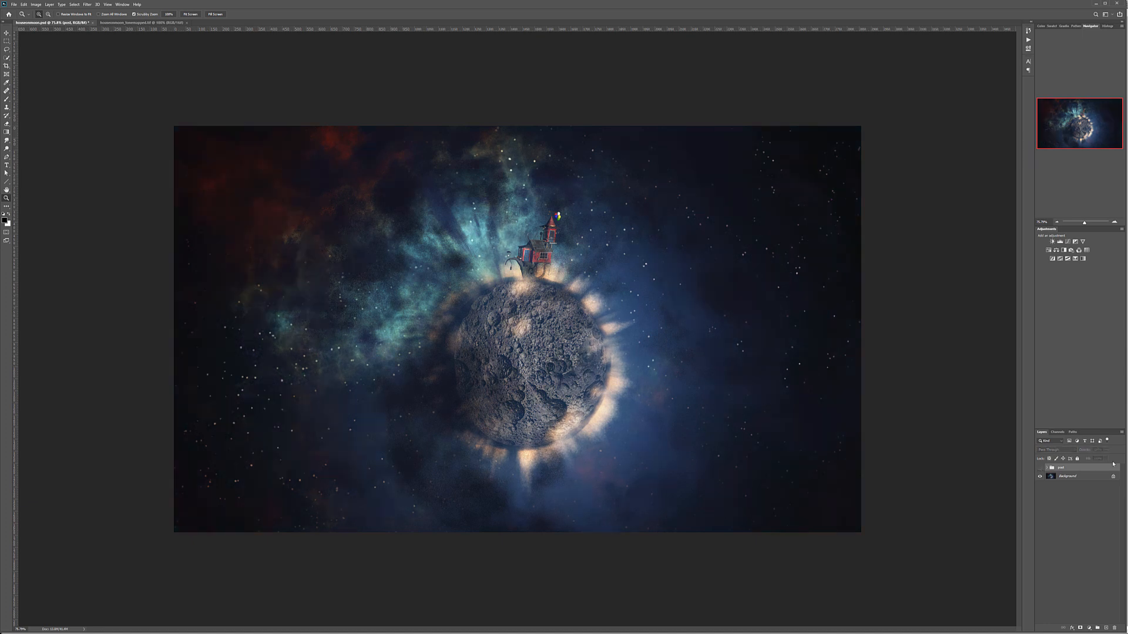
click(1040, 468)
- Lower the group's opacity slightly, add a layer mask to it, and ready the brush with black
mouse_move(1091, 460)
mouse_down()
mouse_move(1070, 463)
mouse_move(1105, 459)
mouse_up()
click(1081, 628)
click(7, 98)
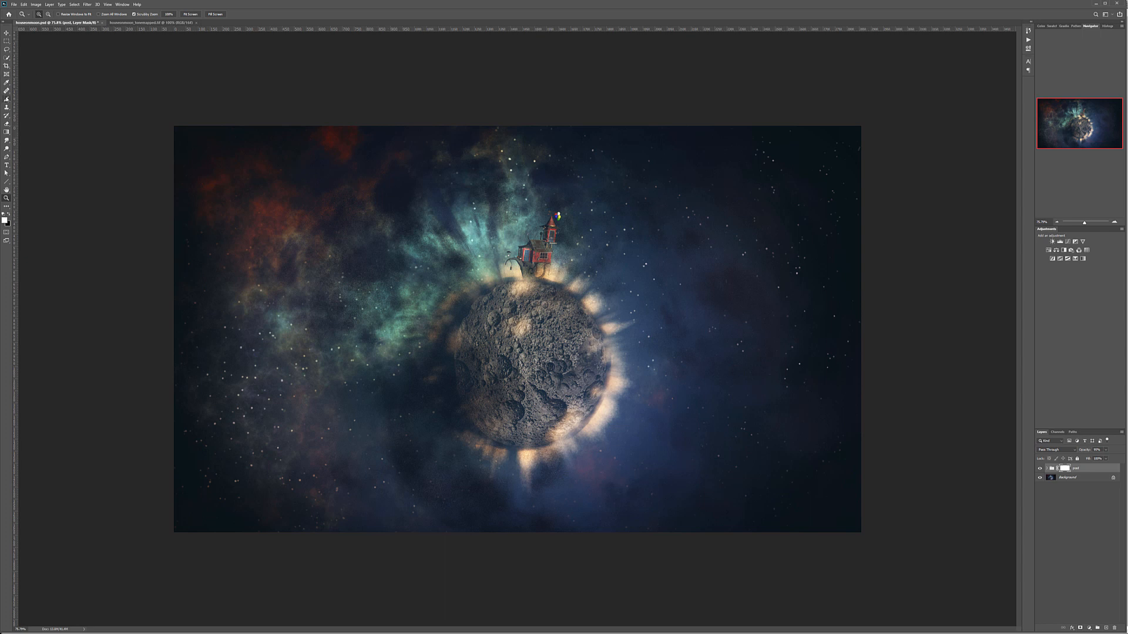
key(x)
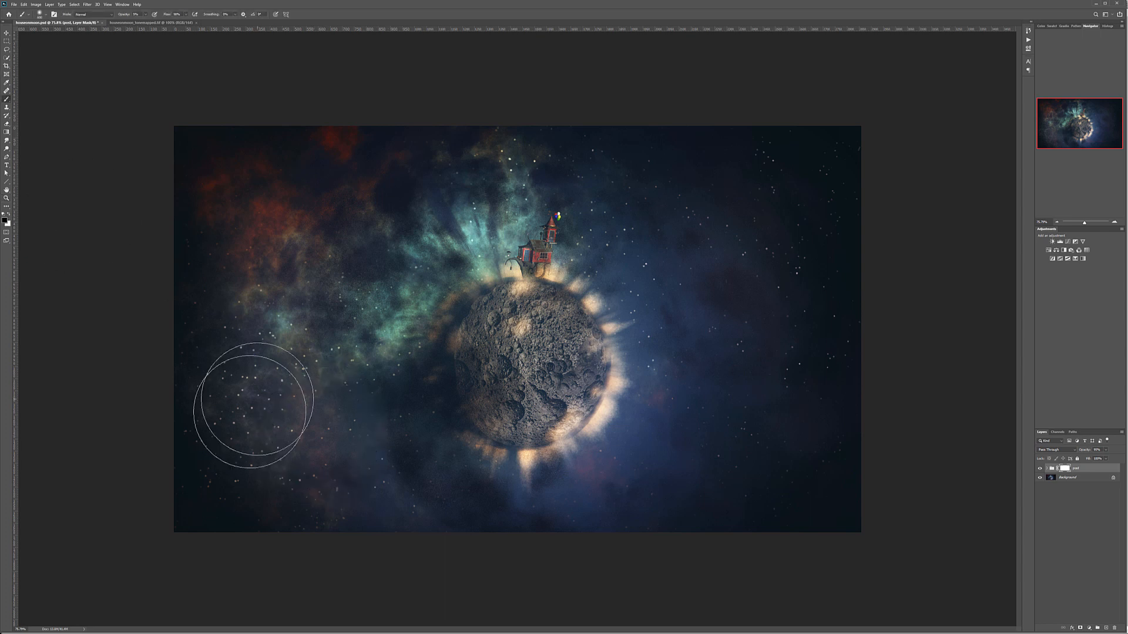
- Paint black on the group's mask to soften the grading around the planet, using 20% brush opacity, and compare the result
mouse_move(310, 395)
mouse_down()
mouse_move(284, 436)
mouse_move(320, 415)
mouse_move(270, 368)
mouse_move(322, 377)
mouse_move(314, 461)
mouse_move(360, 426)
mouse_move(216, 376)
mouse_move(246, 305)
mouse_move(219, 216)
mouse_move(399, 154)
mouse_move(335, 385)
mouse_move(464, 513)
mouse_move(583, 498)
mouse_move(788, 394)
mouse_move(719, 416)
mouse_move(715, 365)
mouse_move(650, 466)
mouse_move(704, 374)
mouse_move(687, 291)
mouse_move(737, 350)
mouse_up()
key(2)
click(1040, 469)
click(1040, 469)
click(1041, 469)
click(1040, 469)
click(1042, 469)
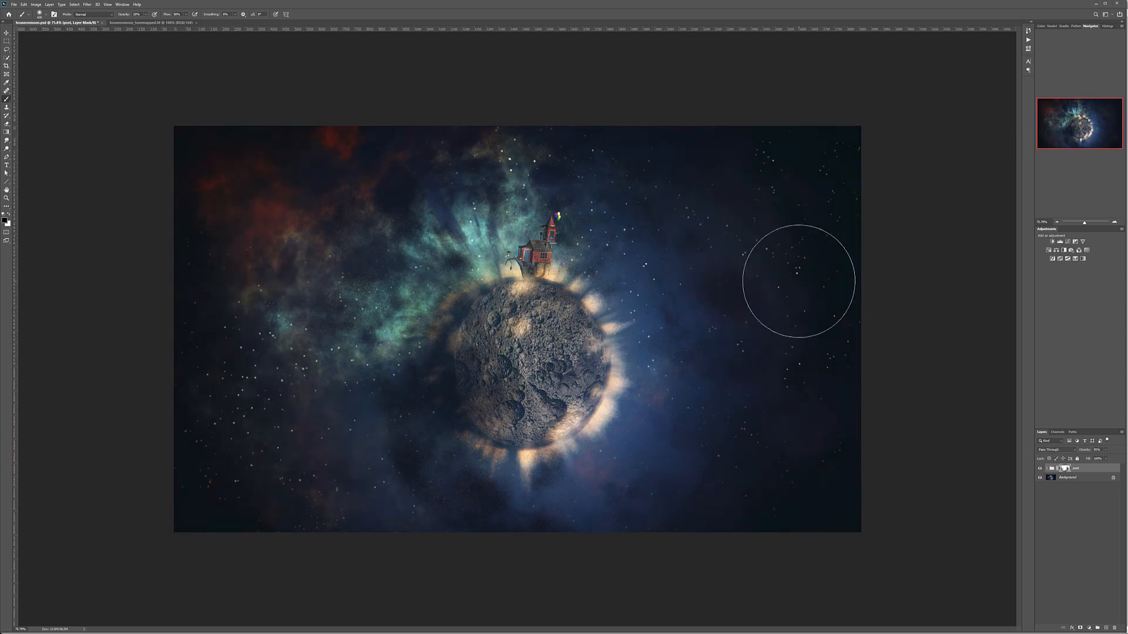
click(6, 32)
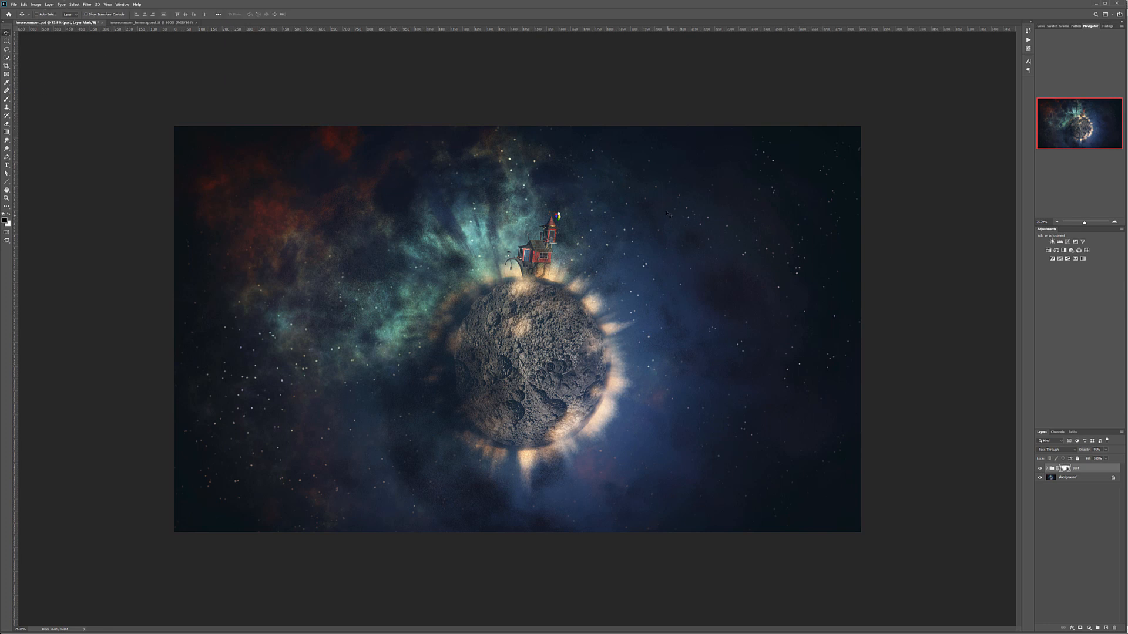